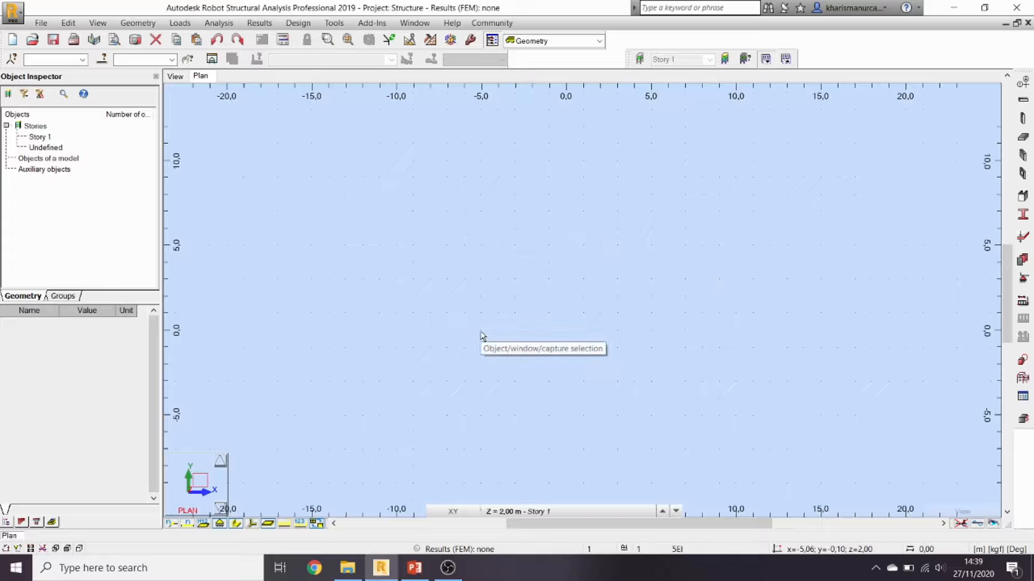
Step: In the 3D view, open Axis Definition and add X axes at 0, 6 and 12 m
left_click(174, 78)
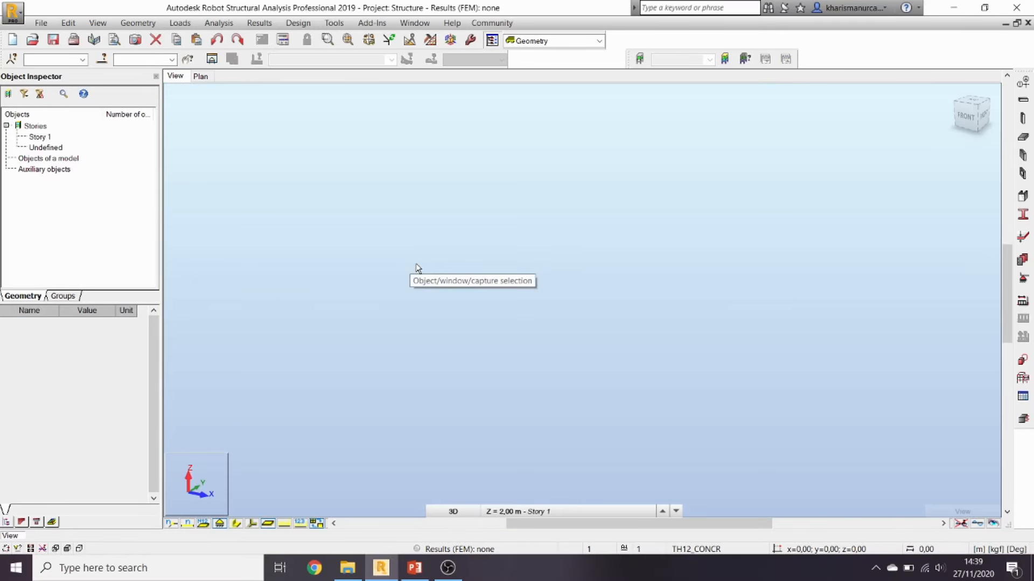
left_click(1024, 85)
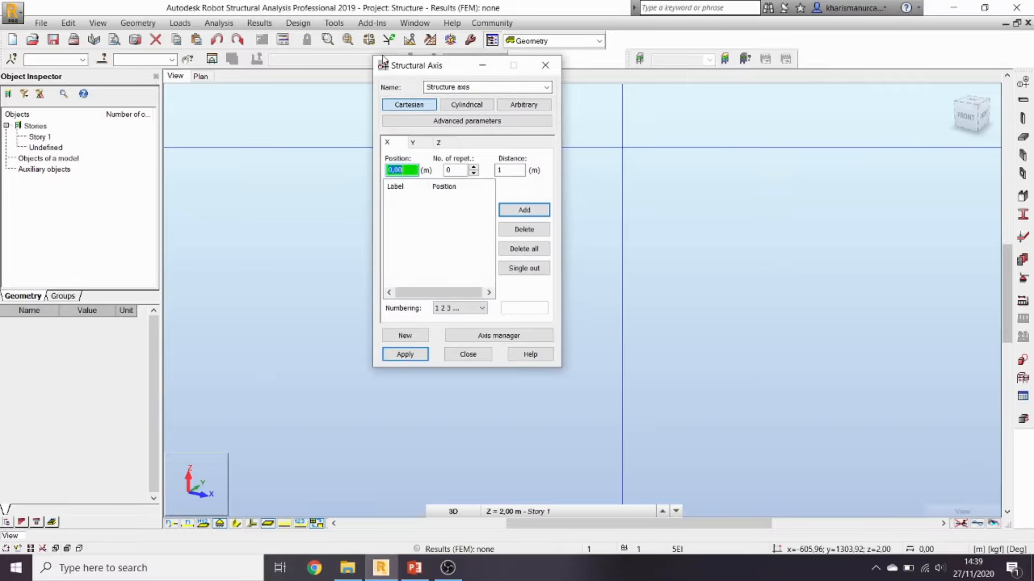
left_click_drag(431, 66, 410, 117)
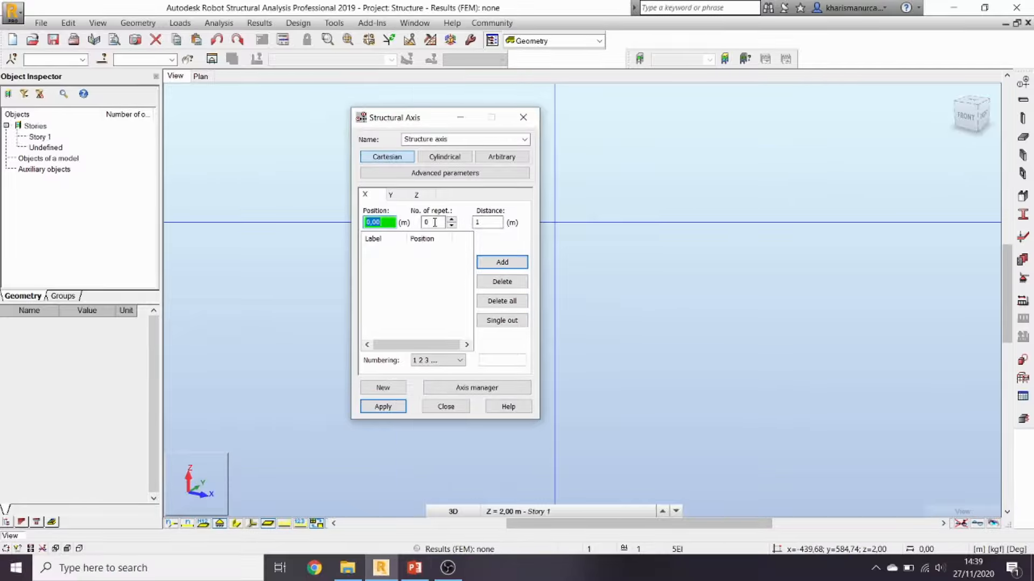
left_click(487, 222)
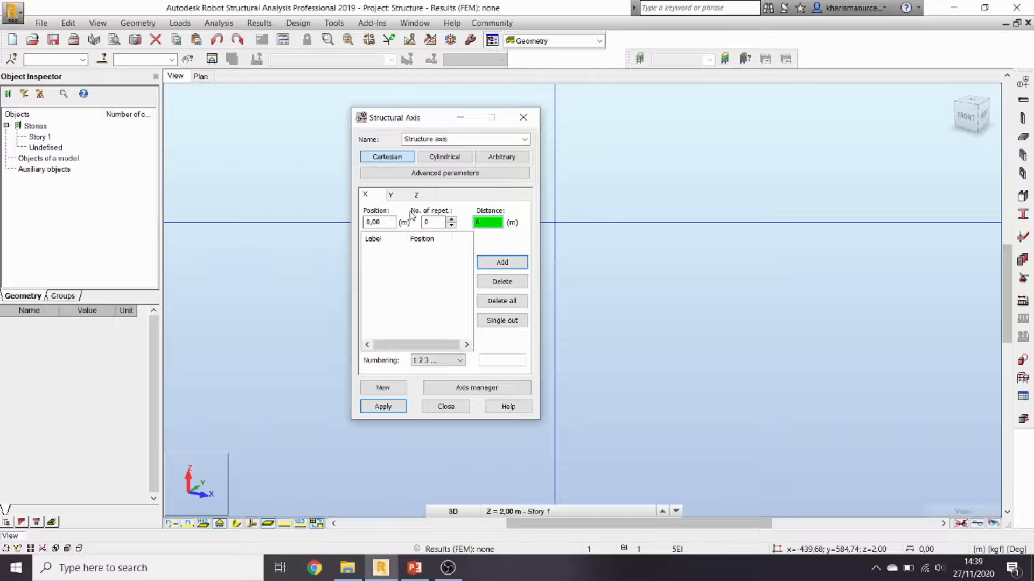
left_click(424, 222)
left_click(436, 221)
type("2")
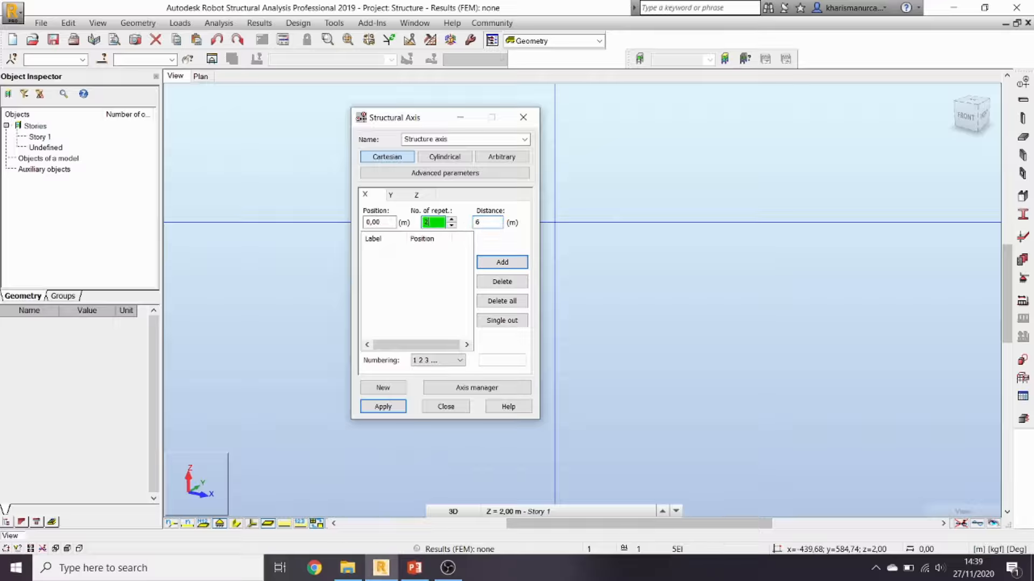
left_click(511, 267)
Step: Add further X axes at 16, 22 and 28 m
left_click_drag(492, 224, 461, 225)
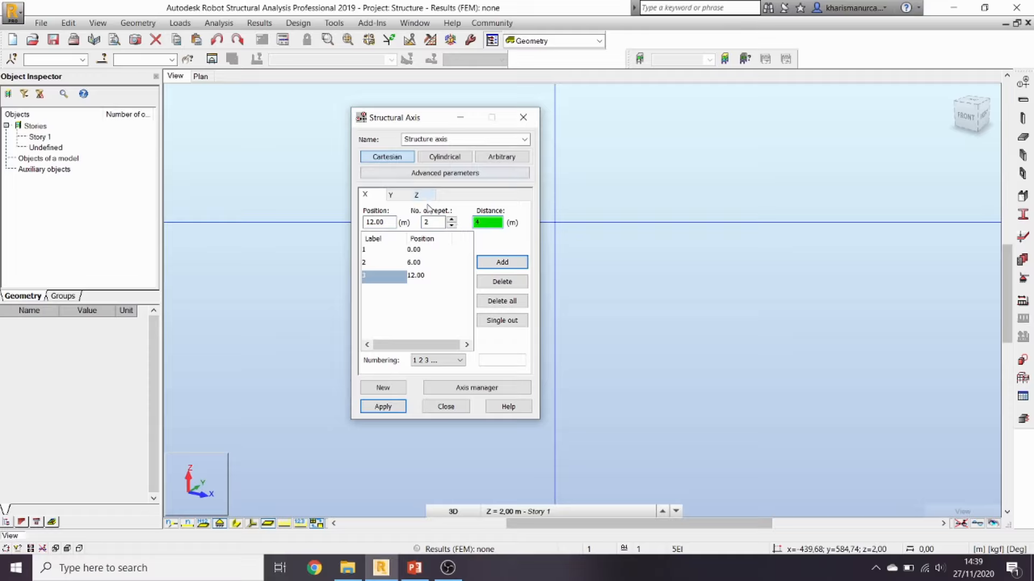
left_click(426, 222)
type("1")
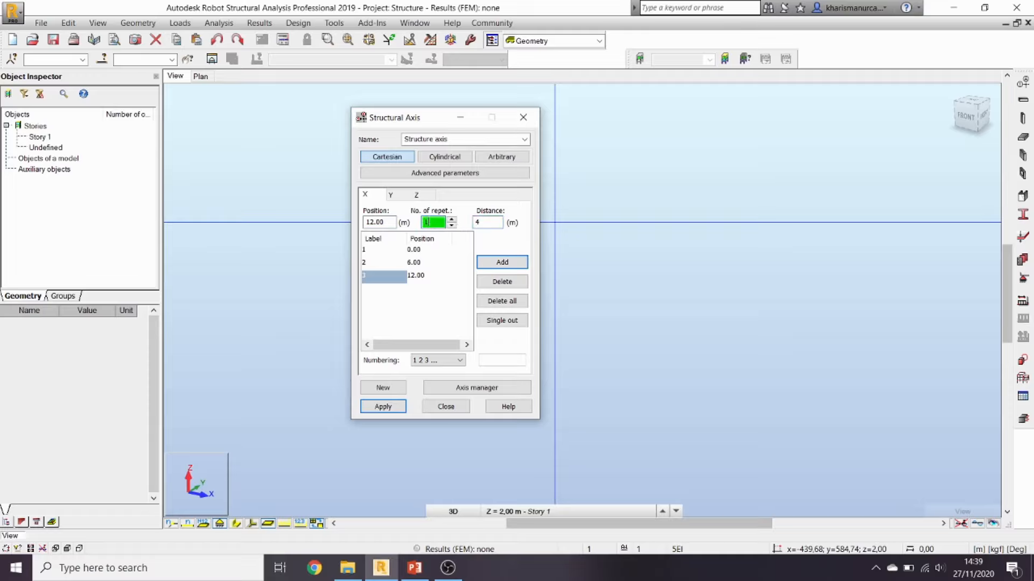
left_click(502, 262)
left_click_drag(491, 222, 417, 228)
type("6")
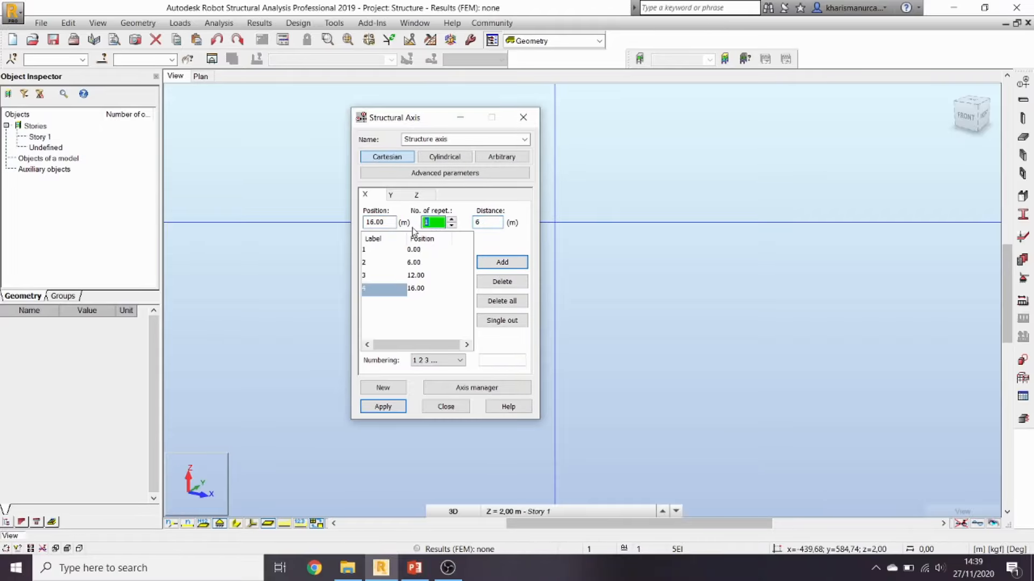
left_click(506, 263)
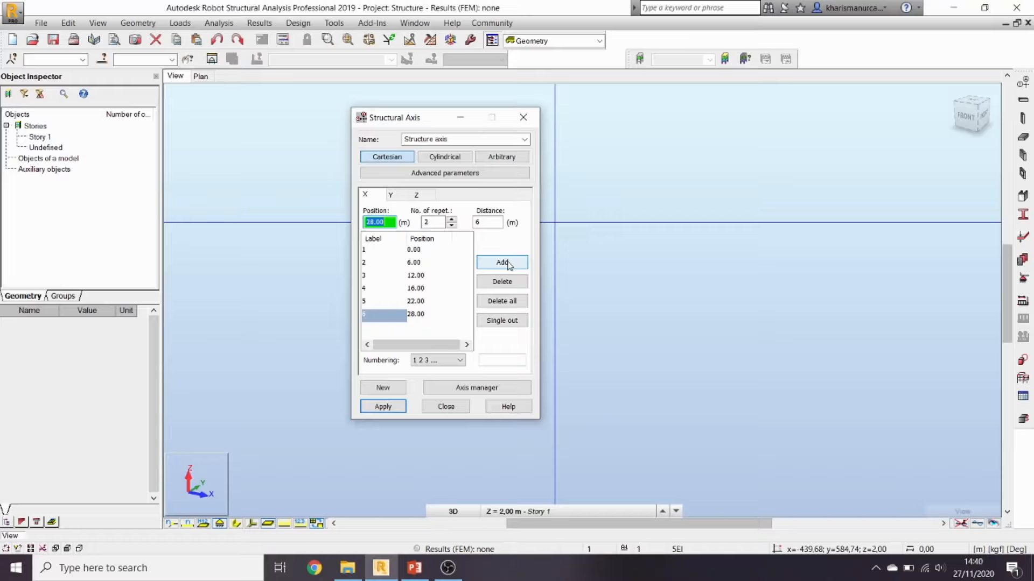
Step: Label the X axes A–F, add Y axes up to 60 m, and bring the PowerPoint slides forward
left_click(461, 361)
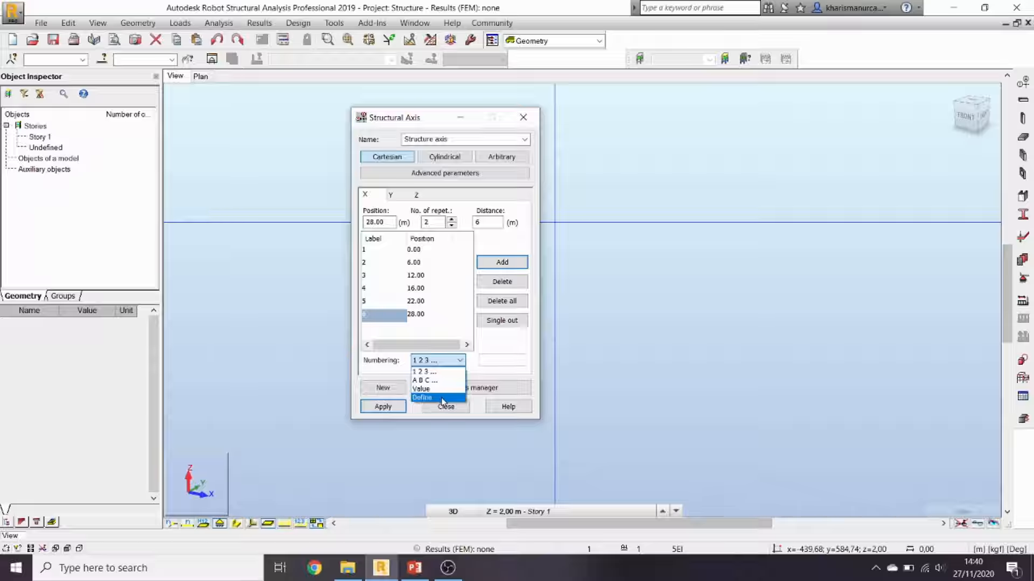
left_click(428, 380)
left_click(391, 194)
left_click(496, 265)
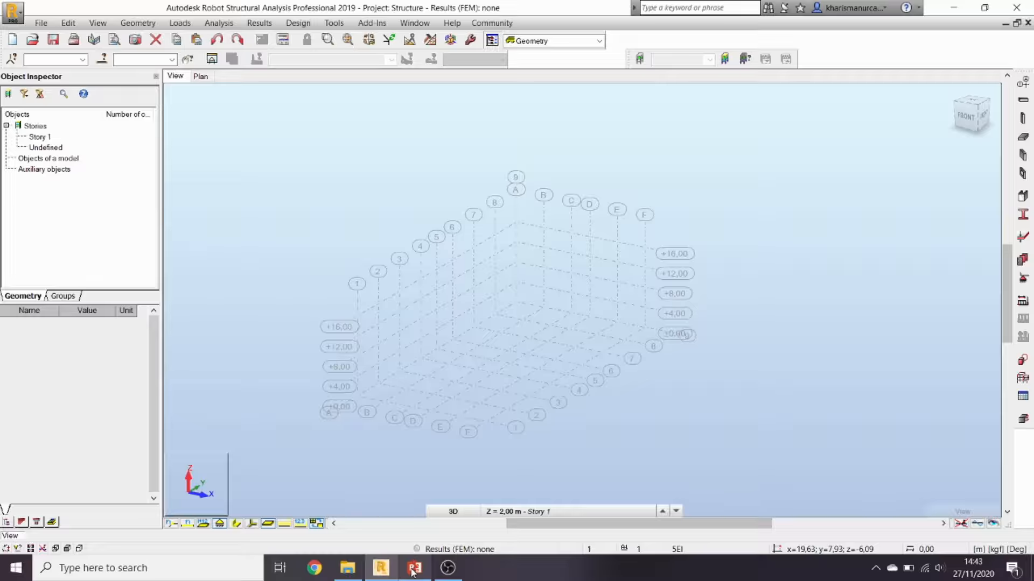
mouse_move(414, 572)
left_click(412, 542)
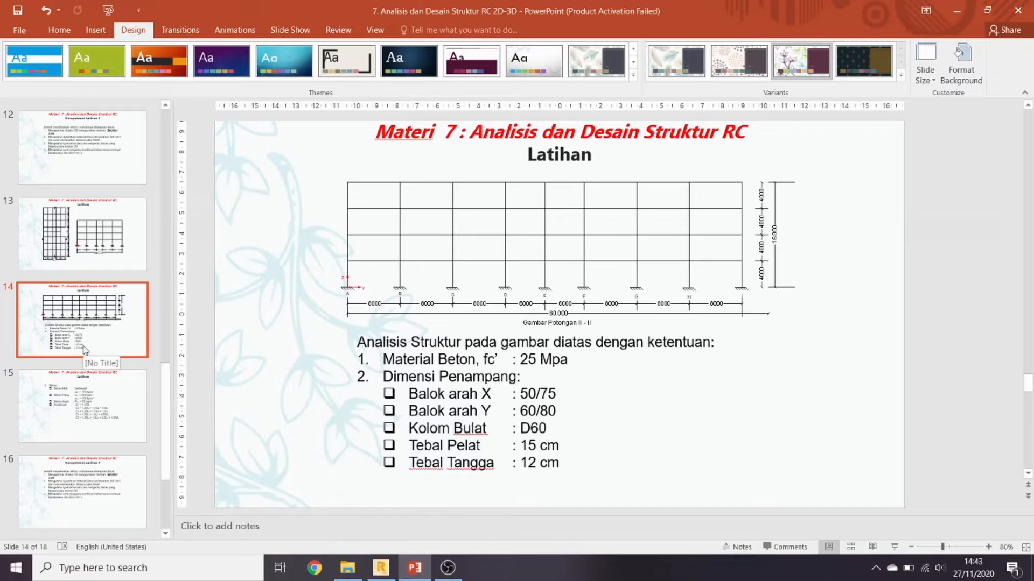
Step: Look at slide 13's floor plan and Section I-I, then minimise PowerPoint
left_click(79, 241)
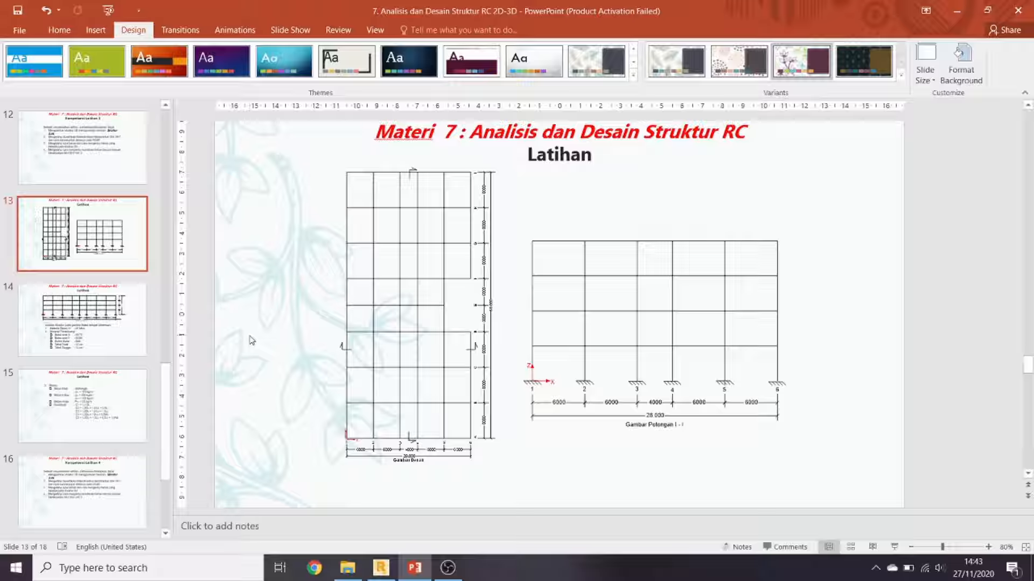
left_click(961, 9)
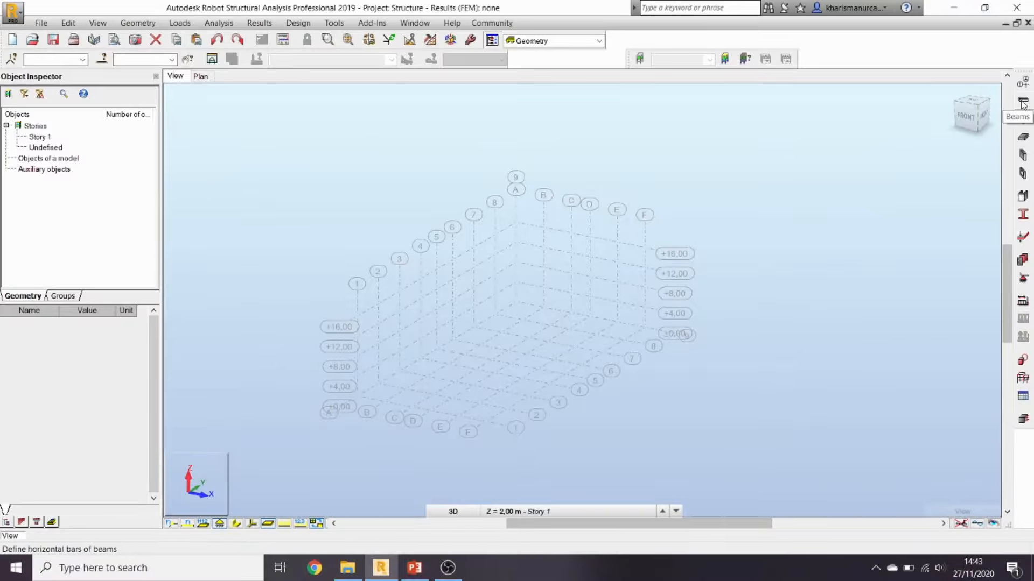
Step: In the Beams tool, choose the RC beam section type and start a new section
left_click(1022, 103)
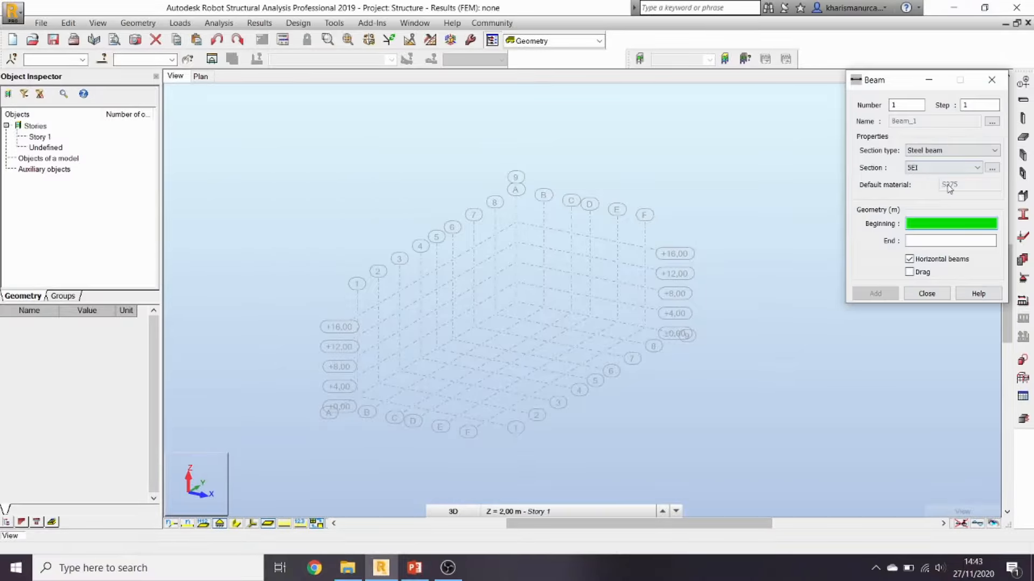
left_click(963, 151)
left_click(963, 151)
left_click(963, 150)
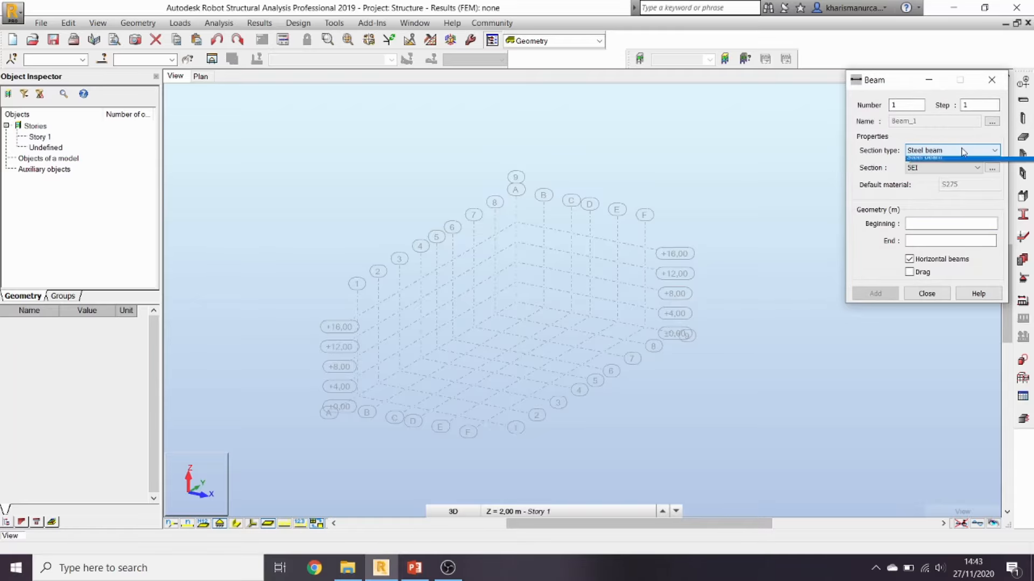
left_click(953, 170)
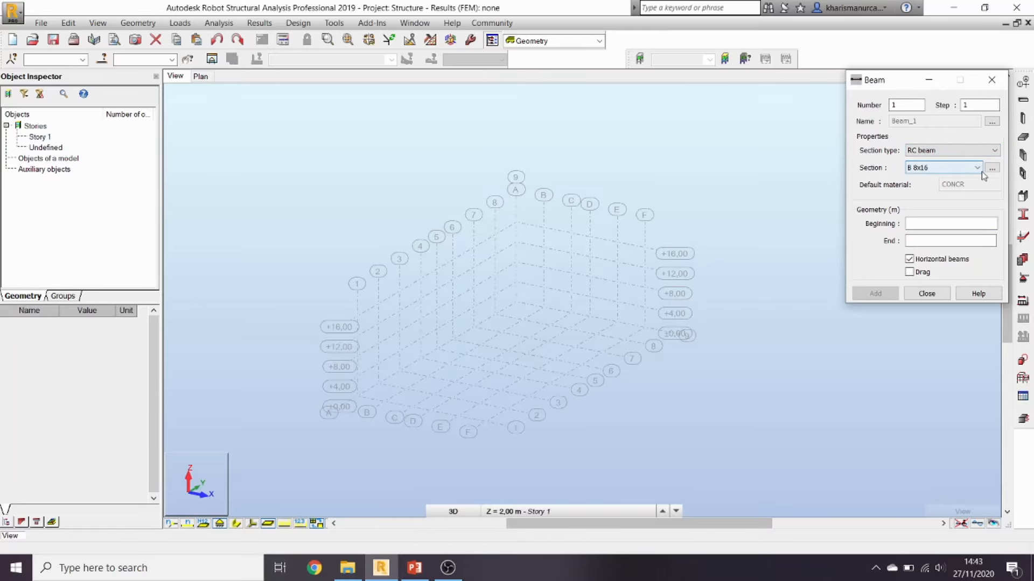
left_click(977, 168)
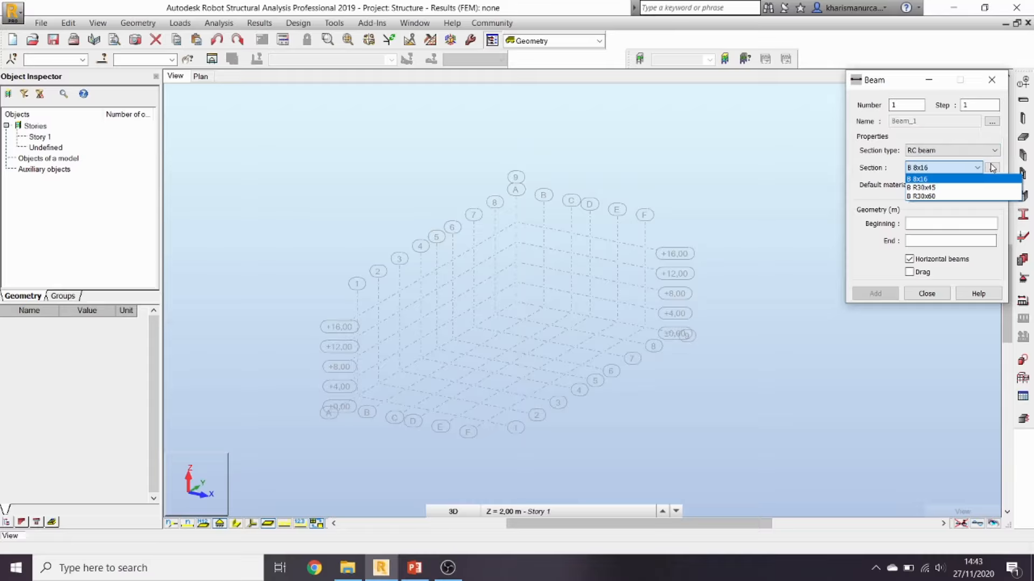
left_click(991, 169)
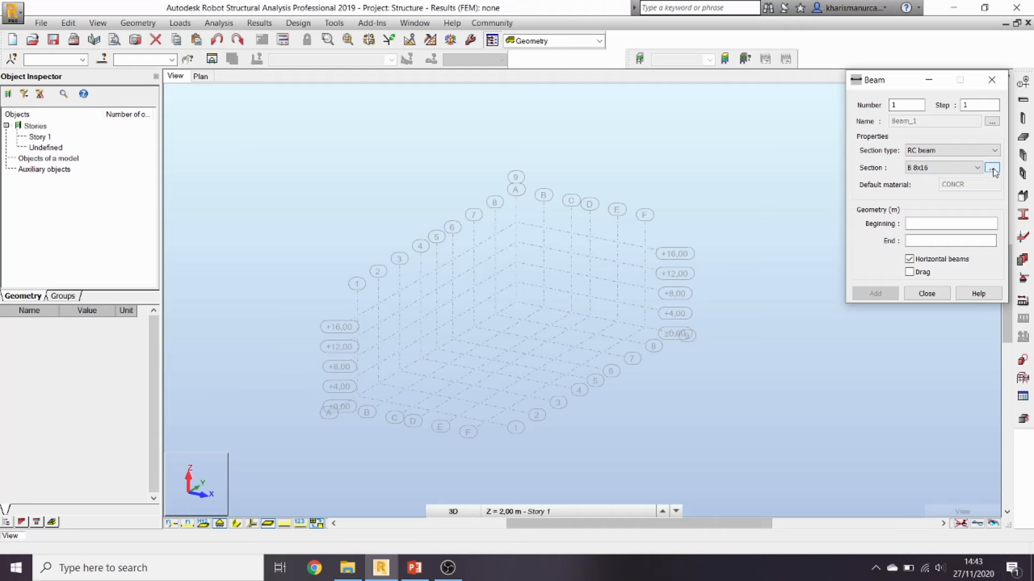
left_click(992, 169)
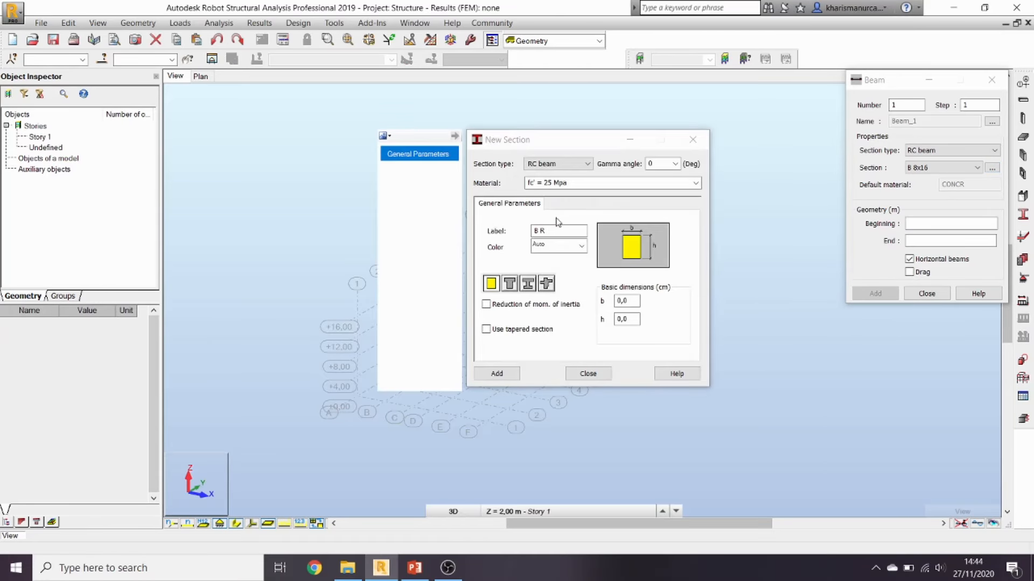
Step: Create the 50×75 cm section B R50x75, then switch to the PowerPoint slides
left_click_drag(630, 301, 602, 305)
type("50")
left_click_drag(635, 320, 594, 320)
type("75")
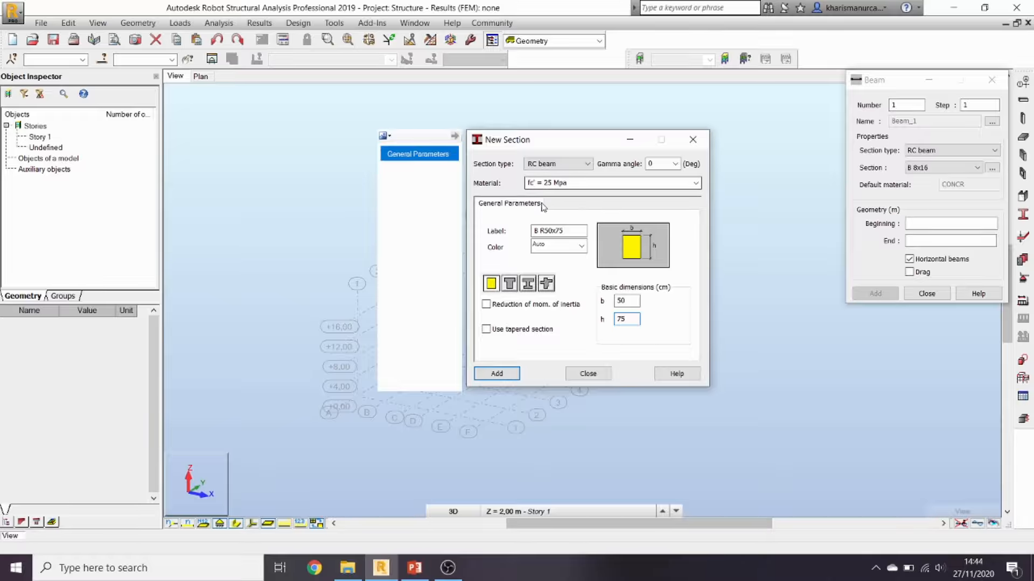
left_click(494, 373)
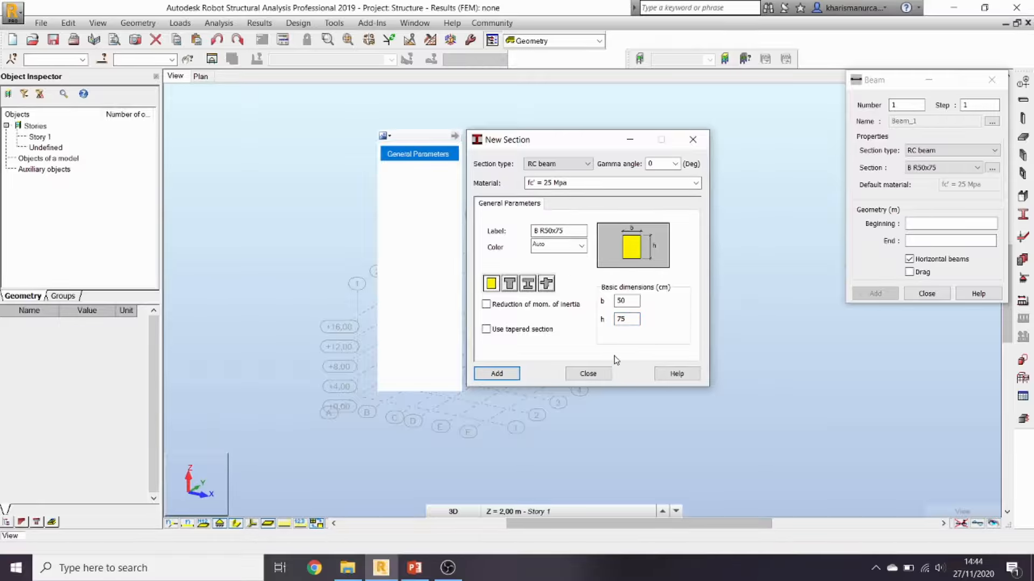
left_click(591, 374)
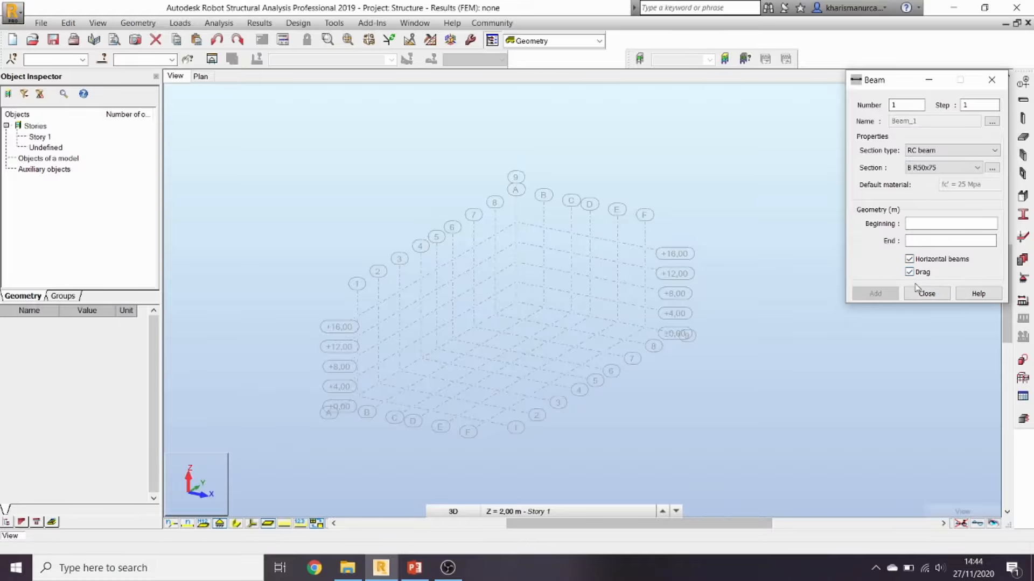
scroll(356, 390, "up", 5)
scroll(356, 383, "up", 2)
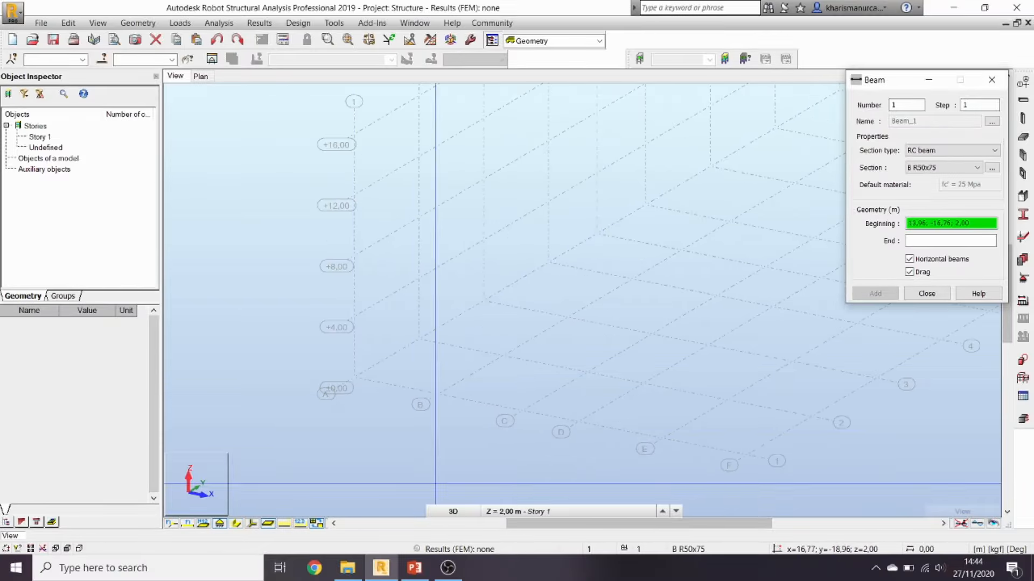
left_click(402, 533)
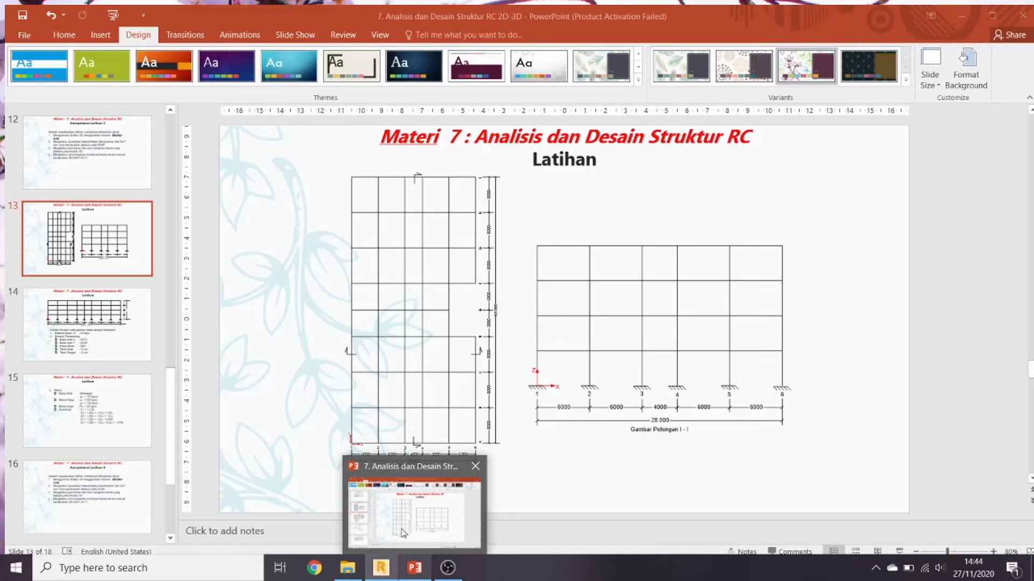
Step: Show slide 13 full screen, end the show, and return to Robot
left_click(895, 547)
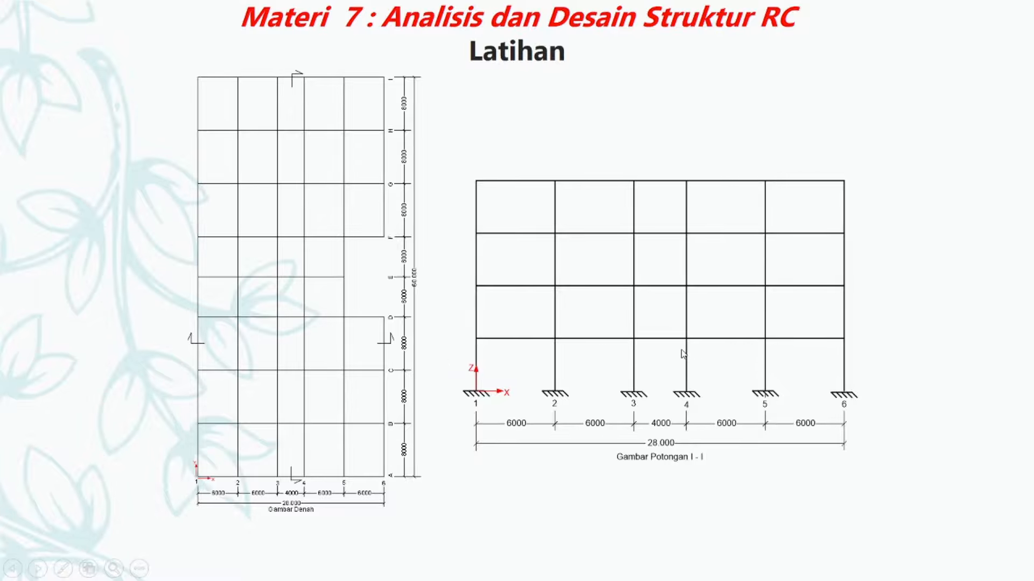
key("Escape")
left_click(384, 571)
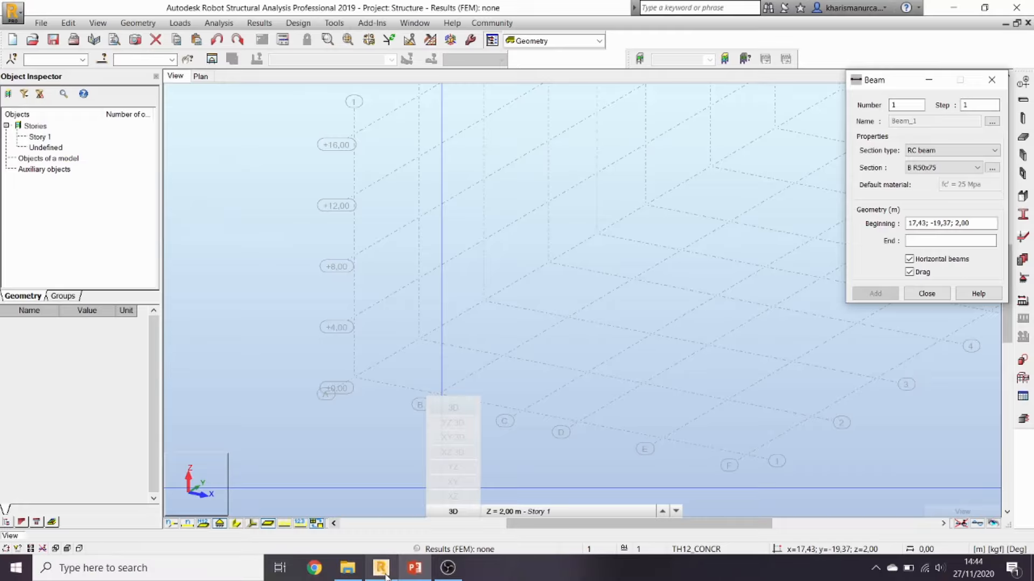
Step: Switch to the XY plan at the +4,00 m level and pan to the grid origin
left_click(454, 512)
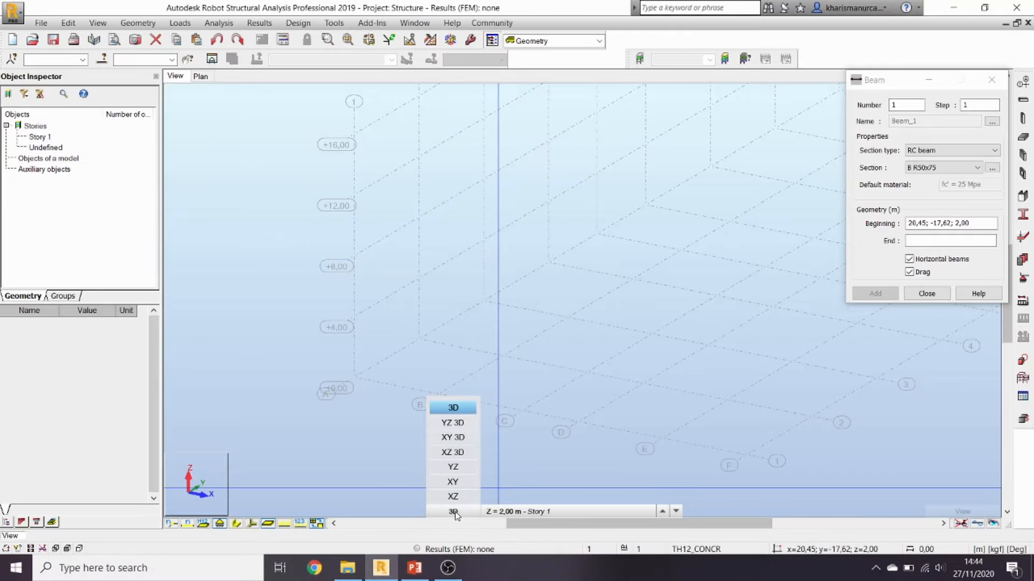
left_click(453, 482)
left_click(525, 512)
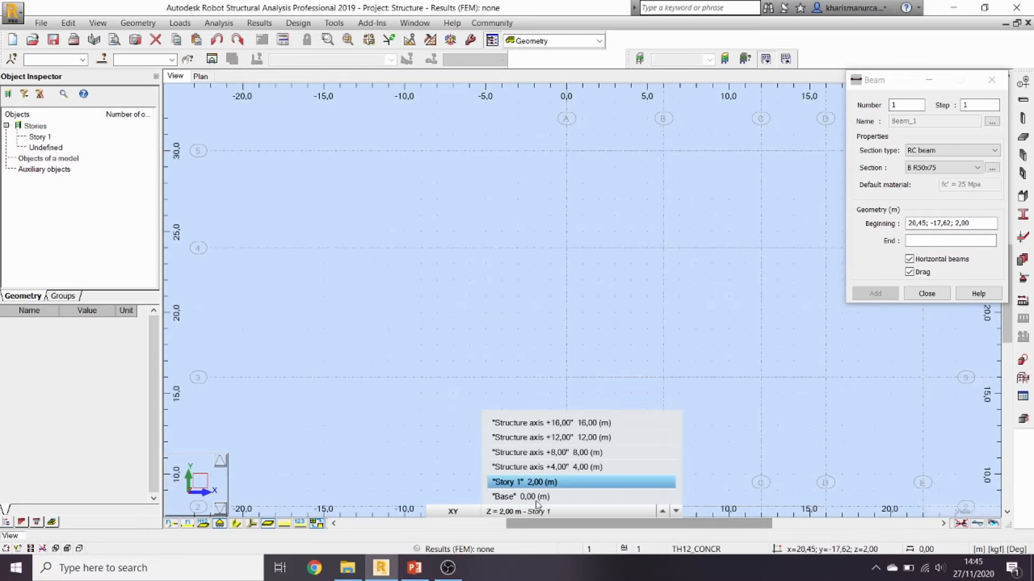
left_click(548, 510)
left_click(548, 512)
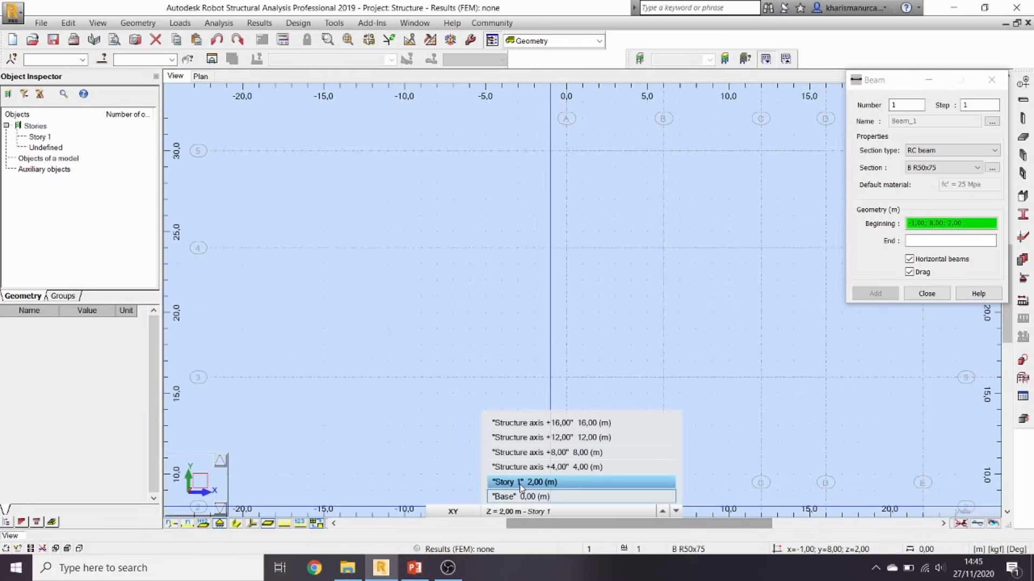
left_click(521, 468)
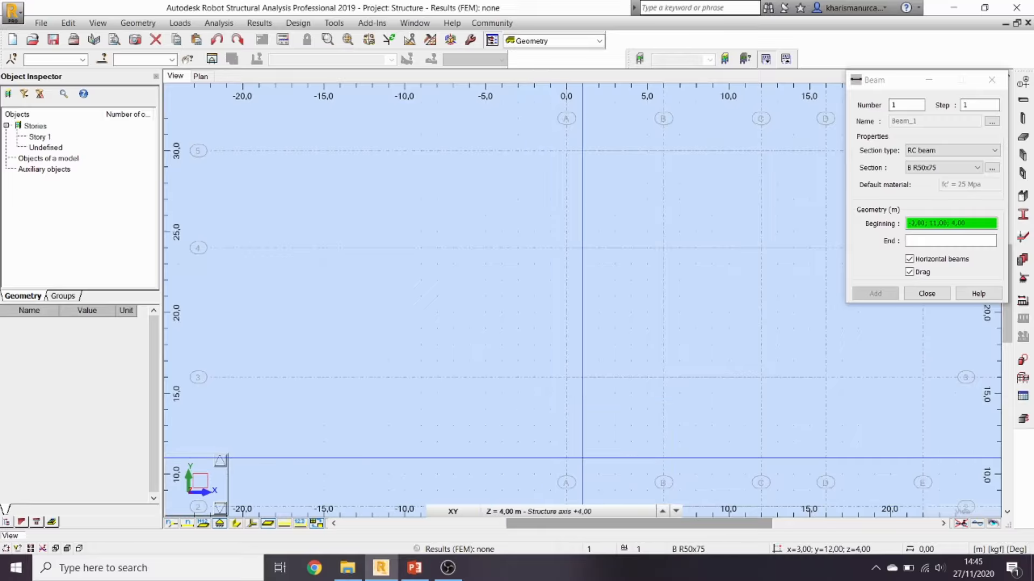
scroll(573, 347, "down", 3)
scroll(557, 349, "down", 1)
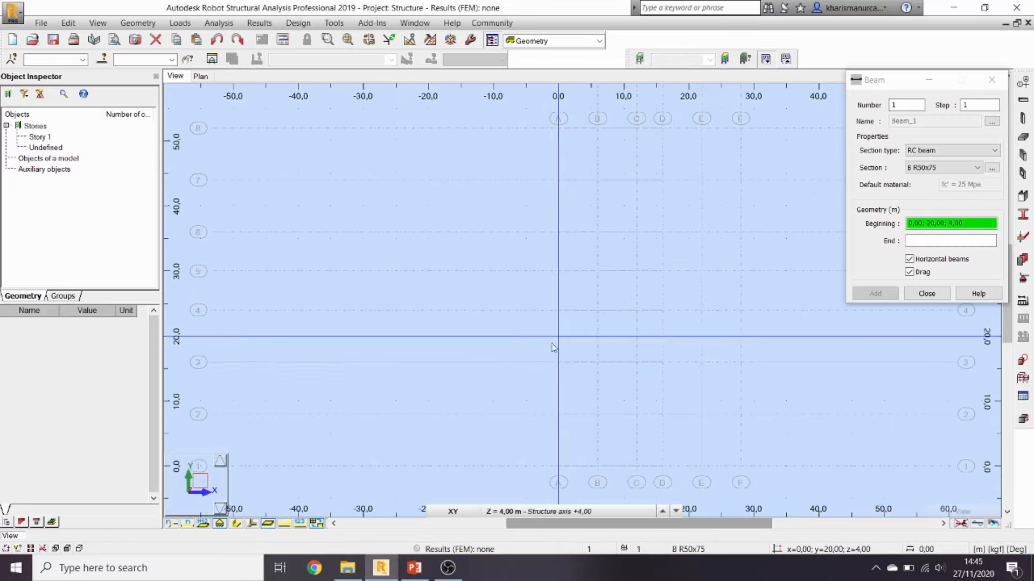
middle_click_drag(555, 347, 448, 347)
middle_click_drag(607, 436, 586, 377)
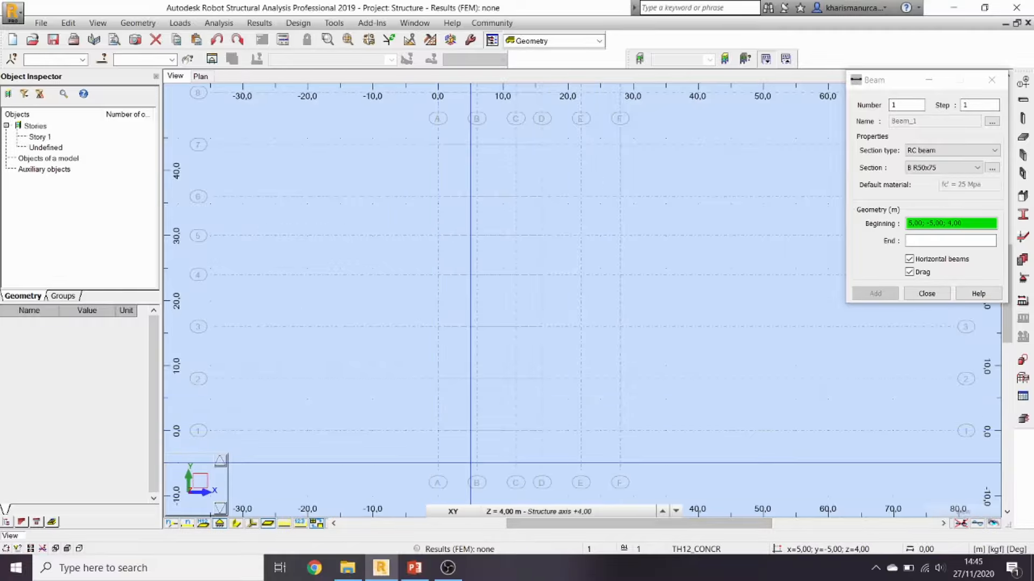
Step: Draw five beams along axis 1 through x = 0, 6, 12, 16, 22 and 28 m
left_click(438, 431)
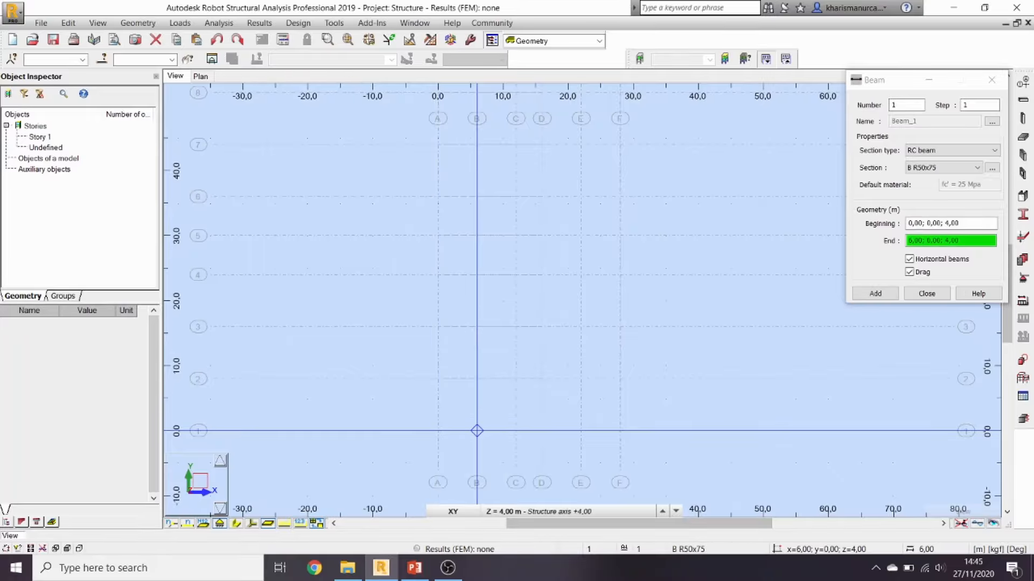
left_click(476, 430)
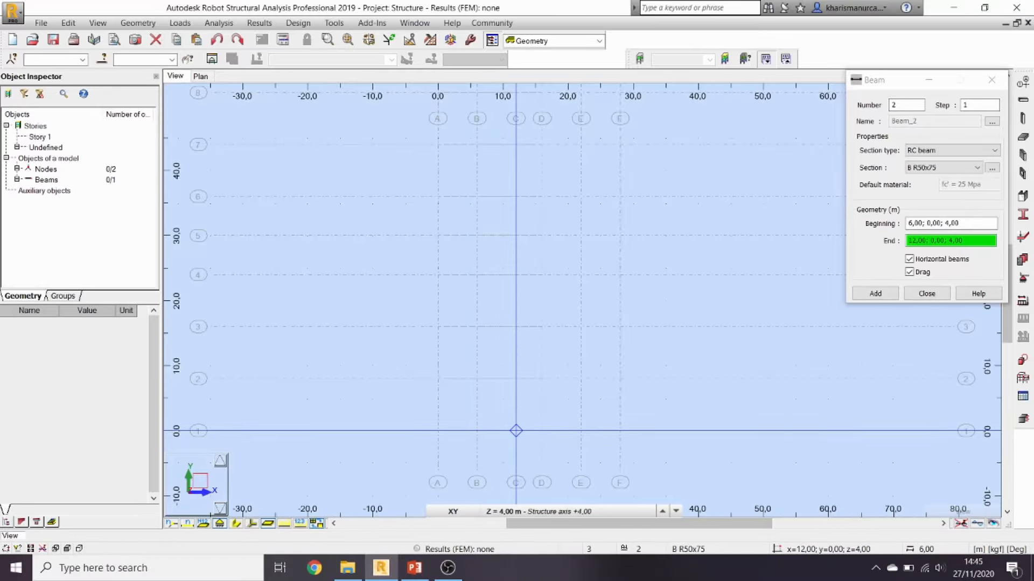
left_click(516, 430)
left_click(541, 430)
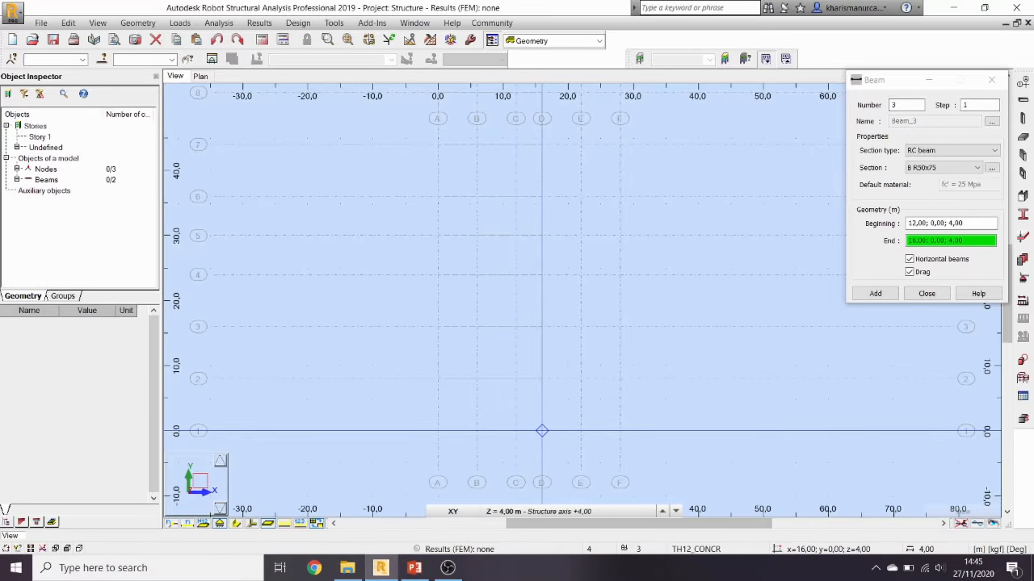
left_click(580, 430)
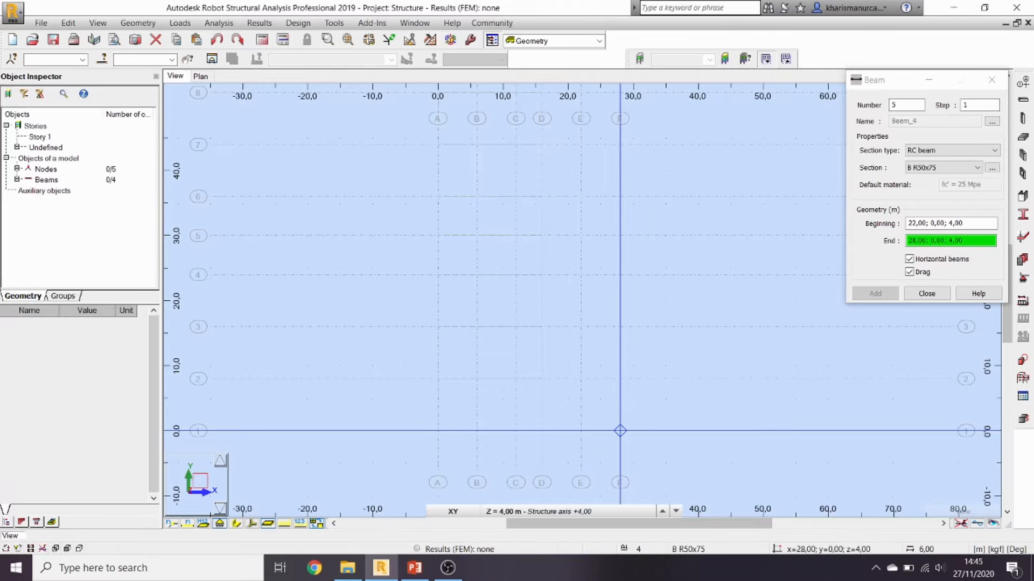
left_click(619, 430)
left_click(927, 293)
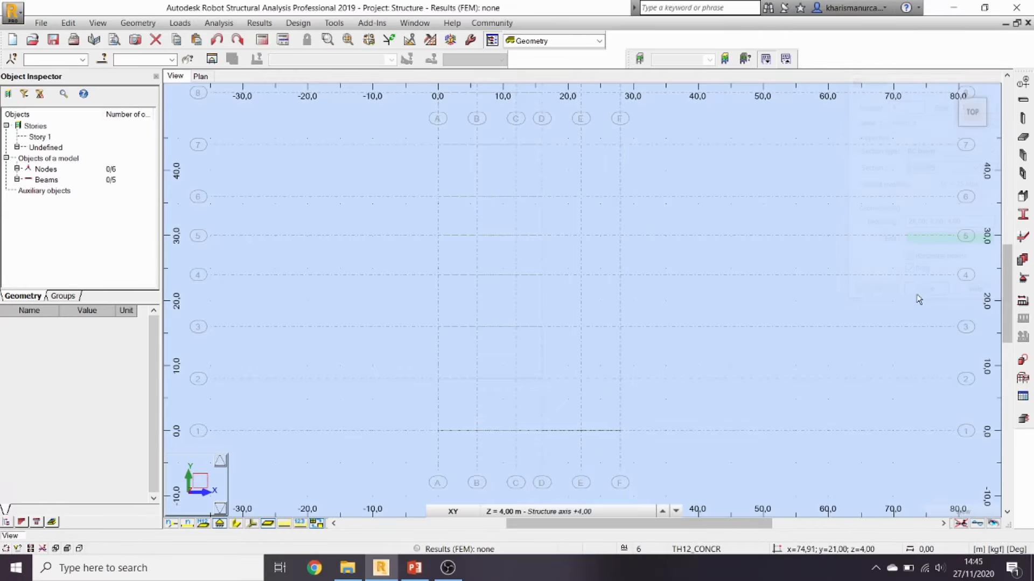
Step: View the model in 3D with beam section shapes shown, then return to the XY plan
left_click(952, 92)
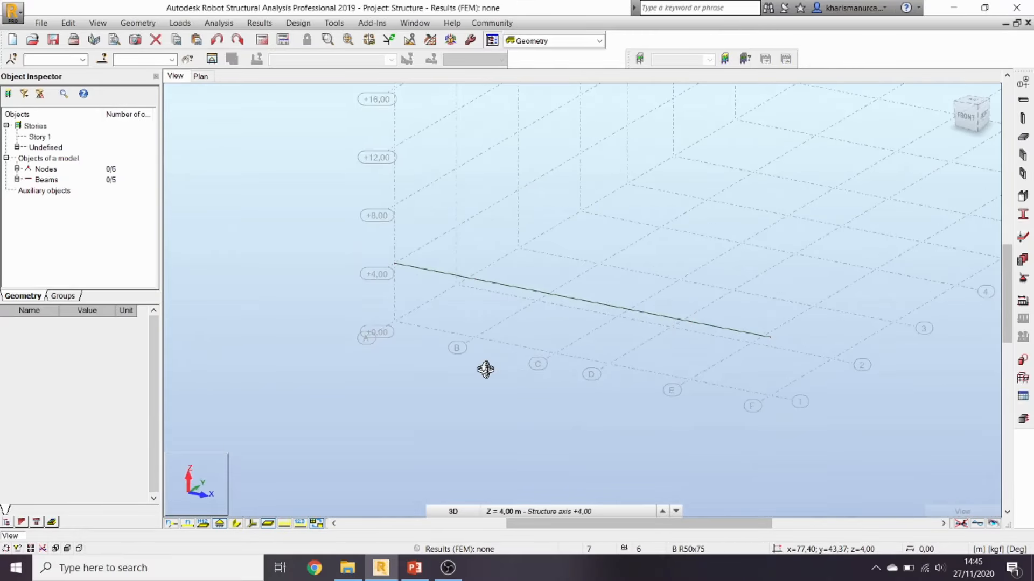
left_click(236, 524)
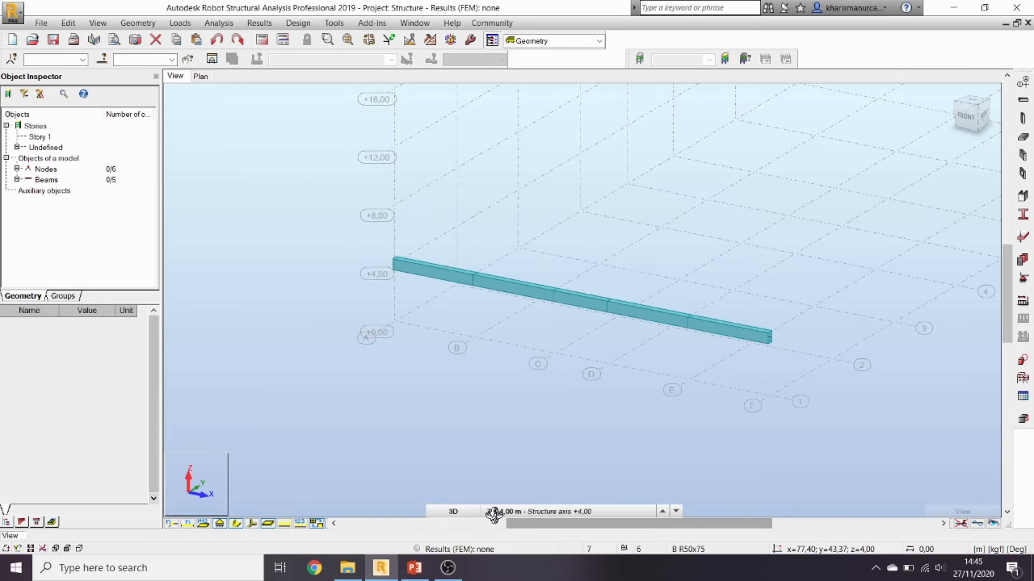
left_click(469, 511)
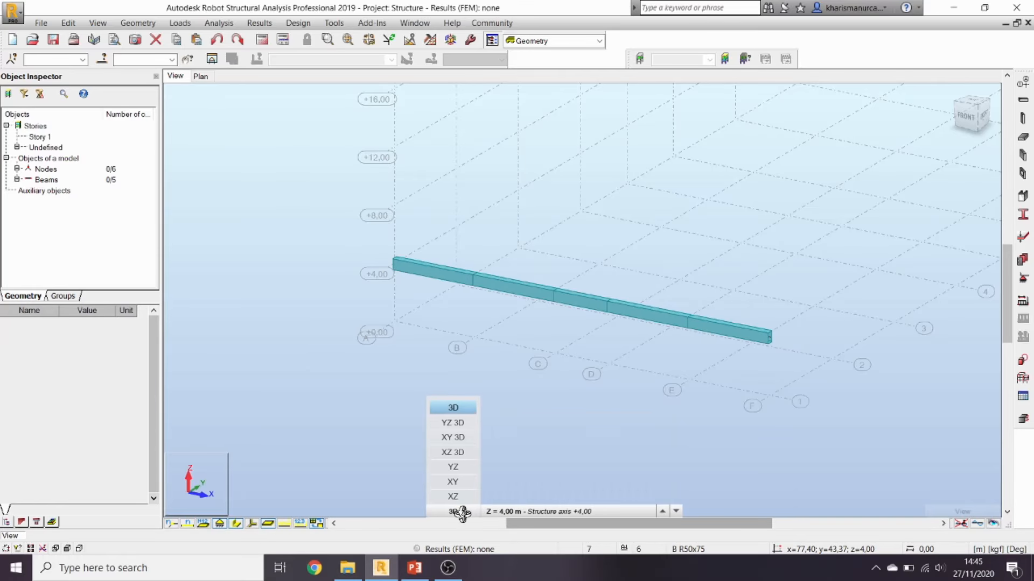
left_click(457, 482)
Step: Zoom out and window-select all five beams on axis 1
scroll(632, 401, "down", 2)
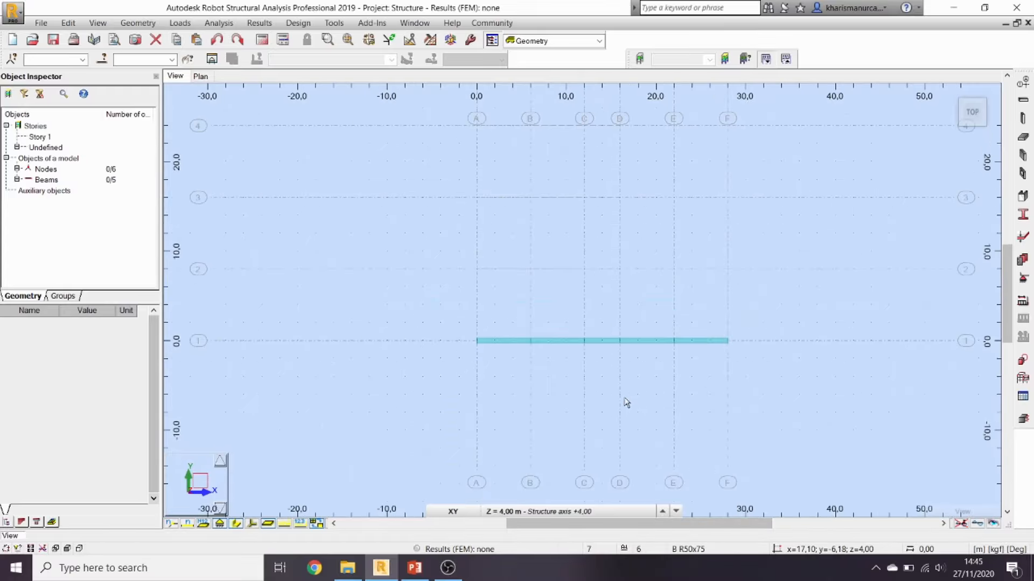
scroll(623, 405, "down", 2)
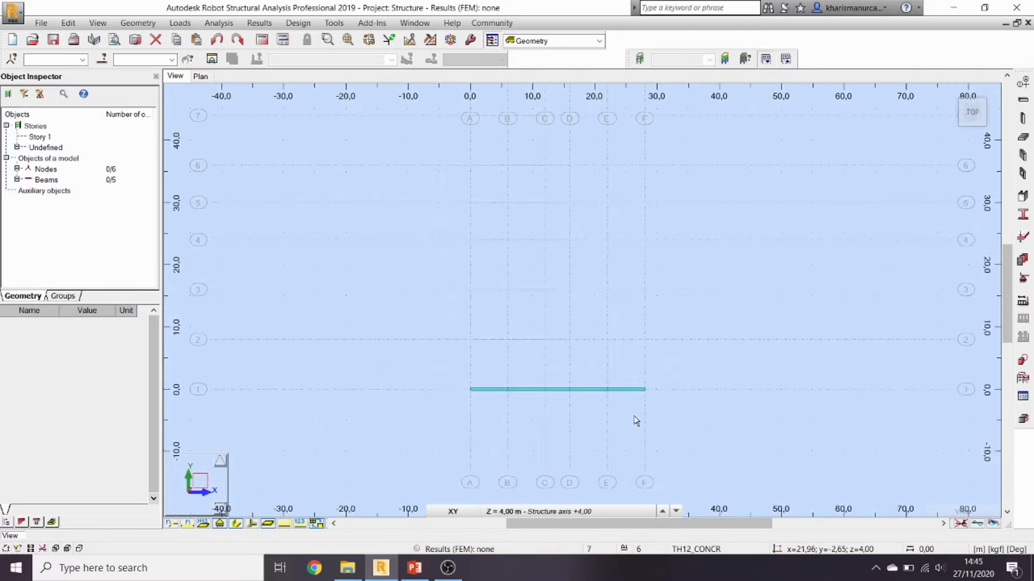
scroll(636, 416, "down", 1)
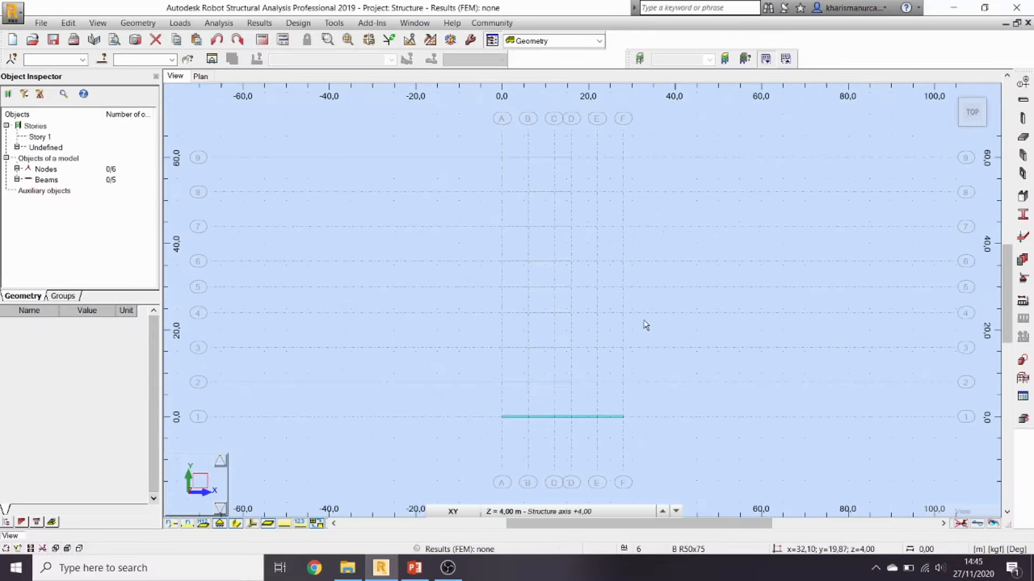
left_click_drag(474, 399, 700, 447)
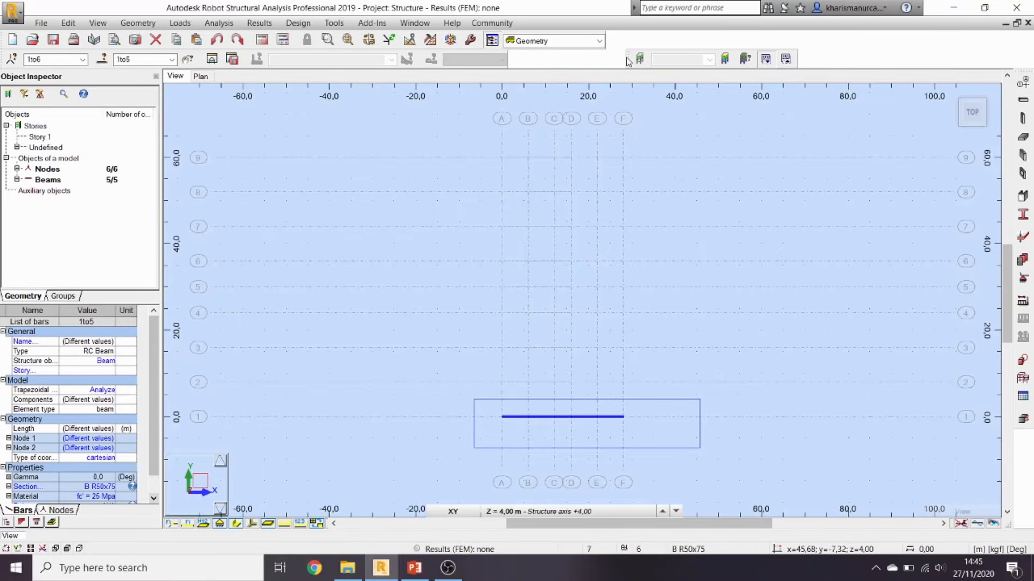
left_click_drag(627, 61, 511, 61)
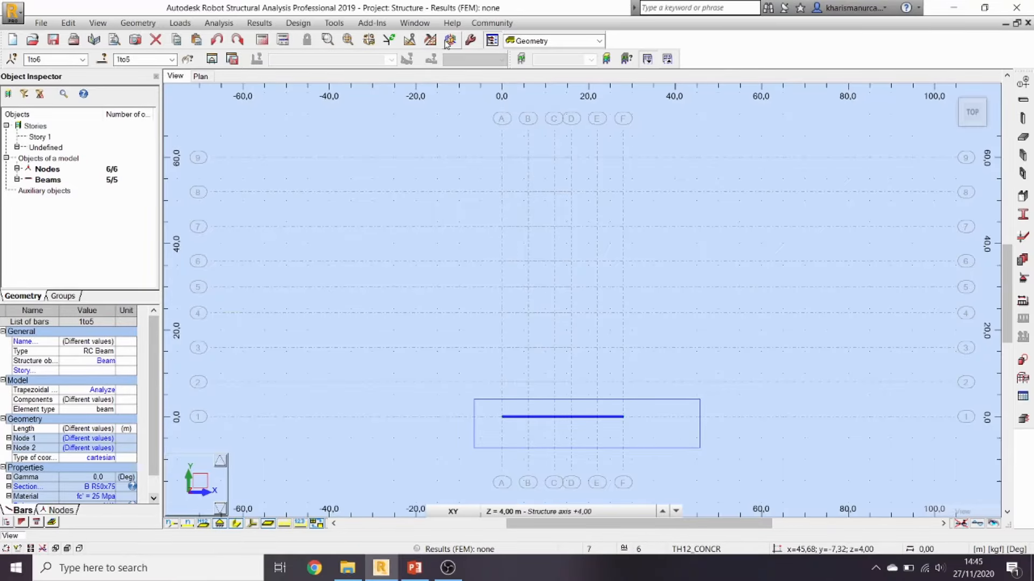
Step: Dock the editing toolbar, translate-copy the axis-1 beams upward, and delete the extra top copy
left_click(410, 42)
left_click_drag(286, 61, 741, 62)
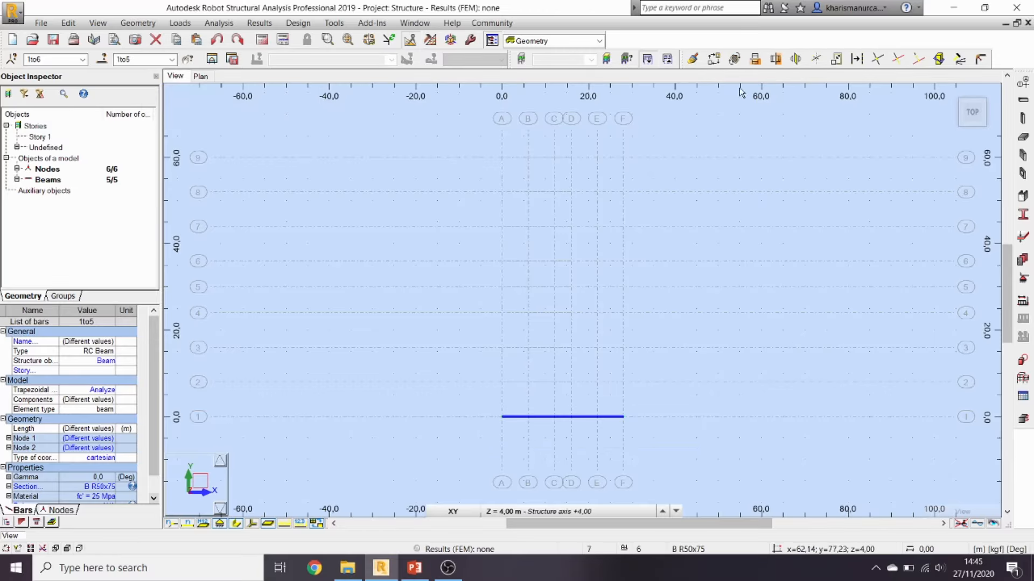
left_click(715, 60)
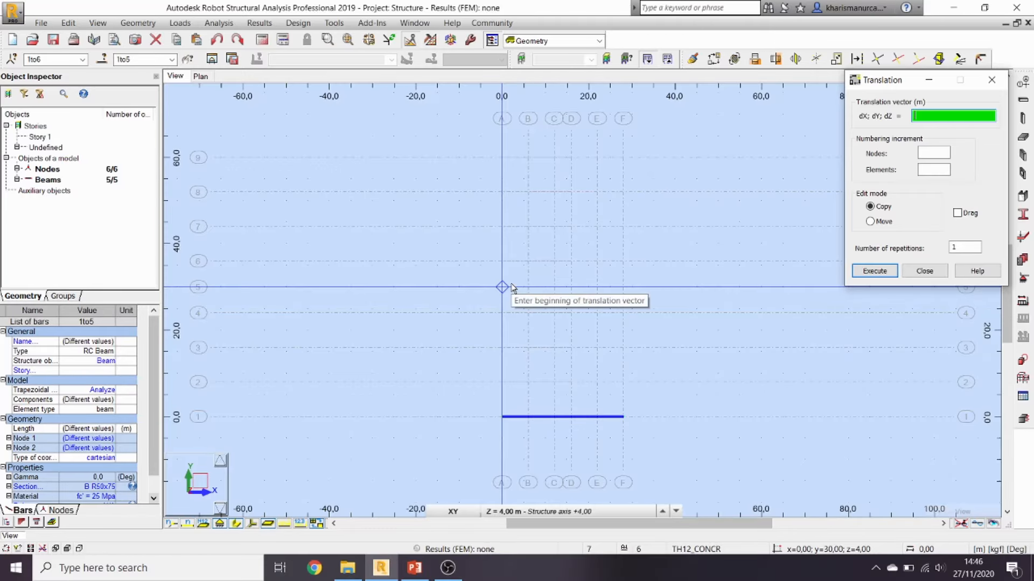
left_click(956, 248)
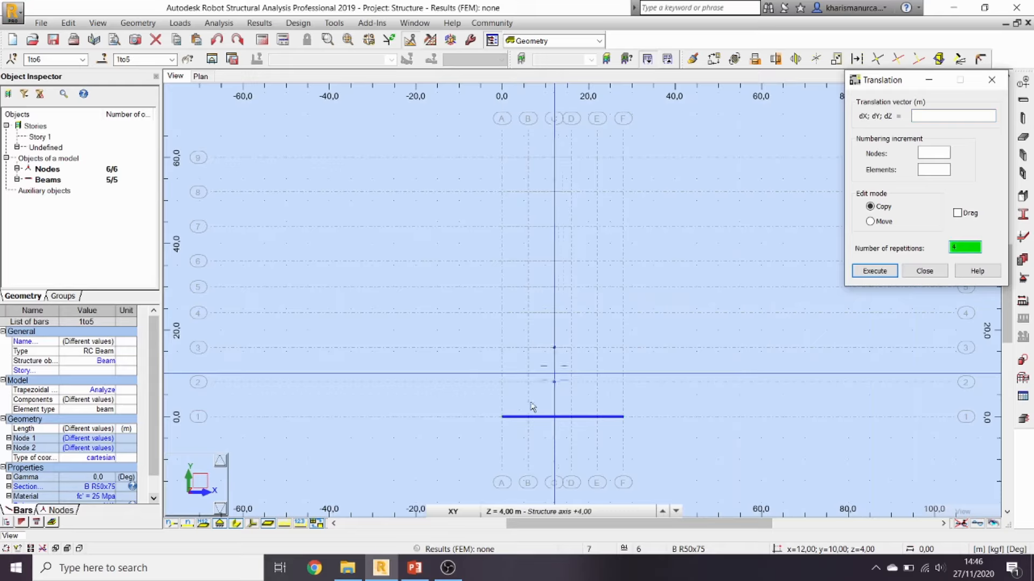
left_click(502, 417)
left_click(500, 381)
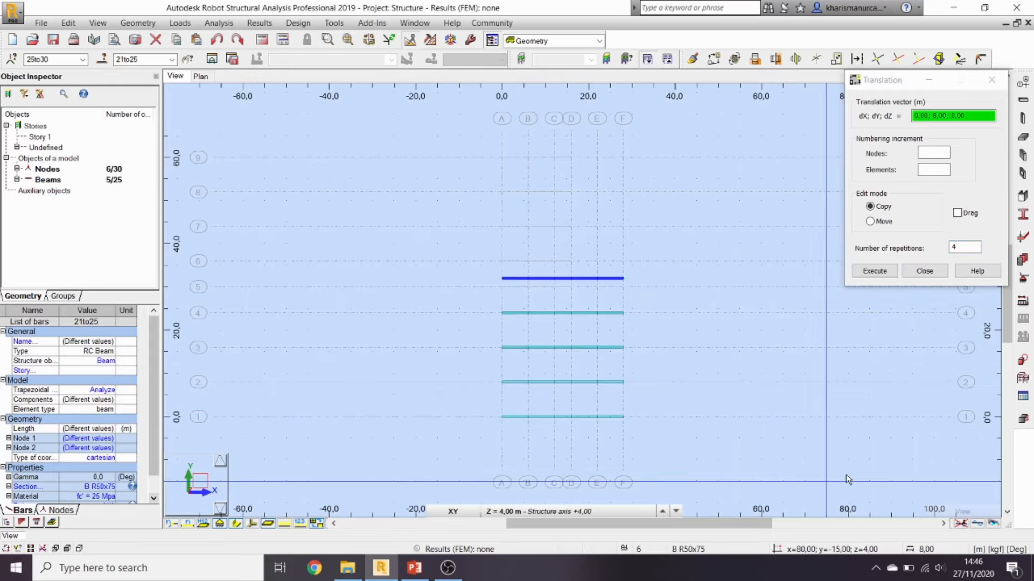
left_click(924, 271)
left_click_drag(443, 242, 674, 294)
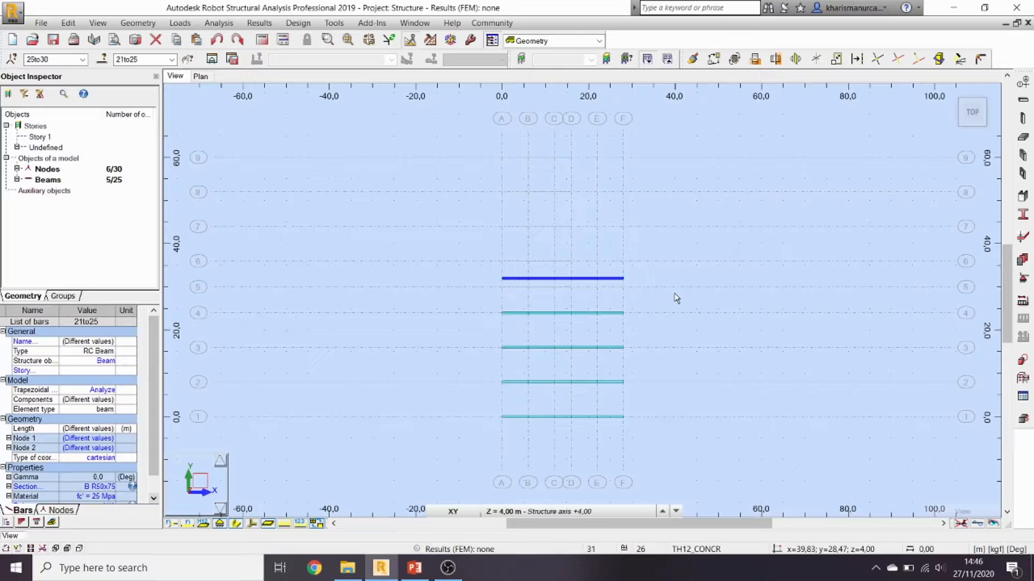
key("Delete")
Step: Copy the axis-4 beam row to axes 5 through 9 with Translation
left_click_drag(446, 295, 699, 324)
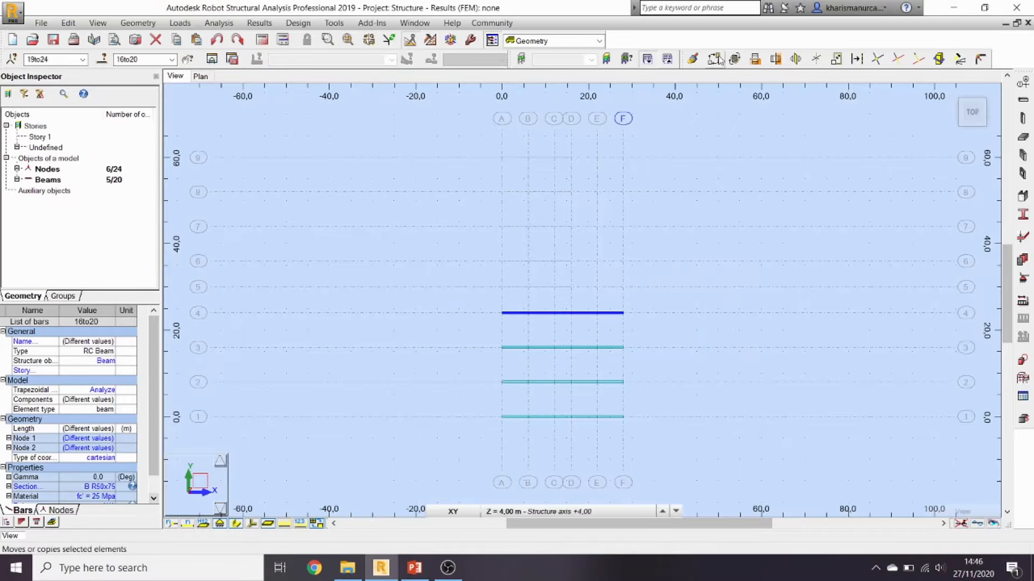
left_click(735, 58)
left_click(501, 313)
left_click(501, 285)
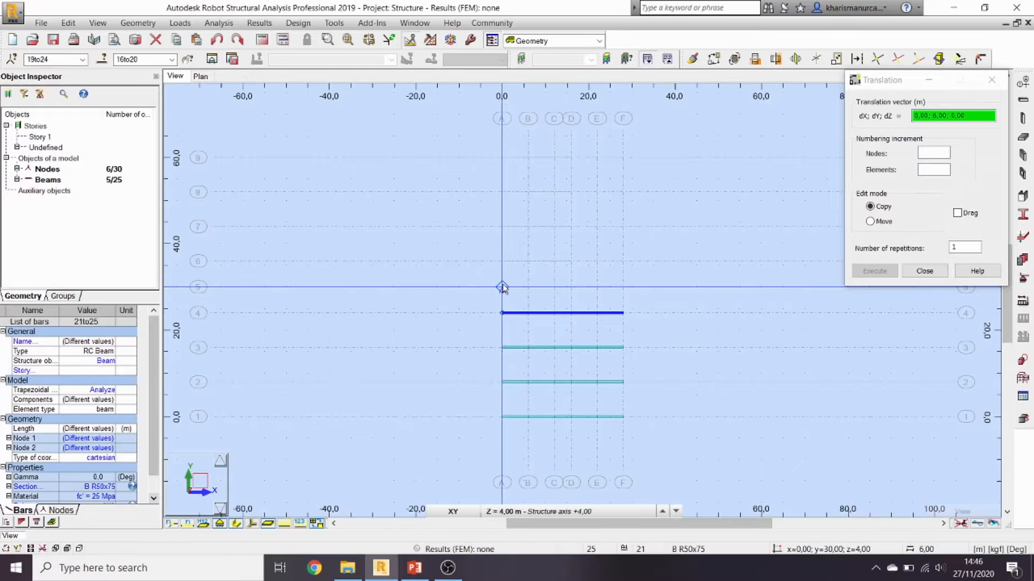
left_click(501, 262)
left_click(502, 227)
left_click(502, 192)
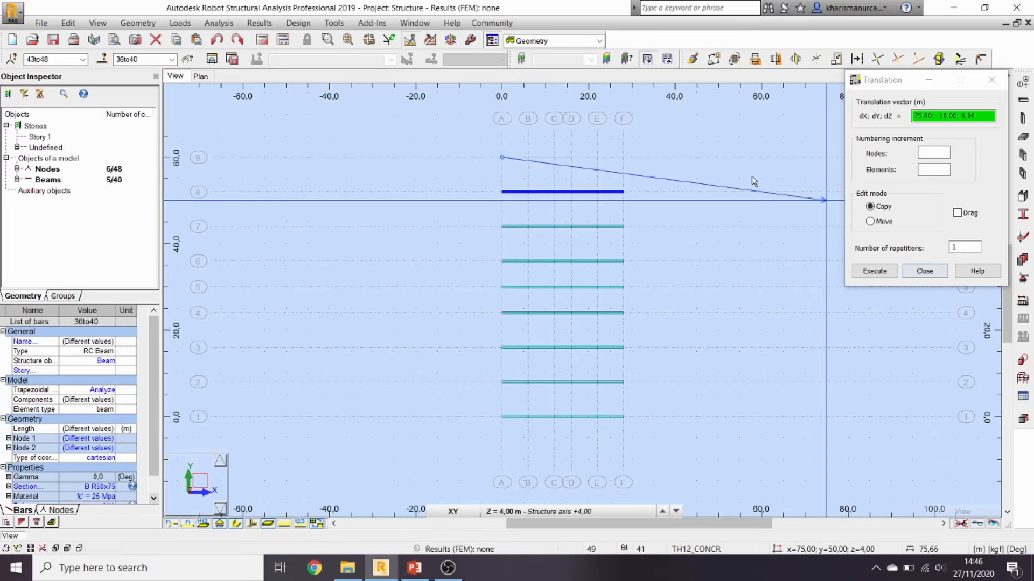
left_click(501, 157)
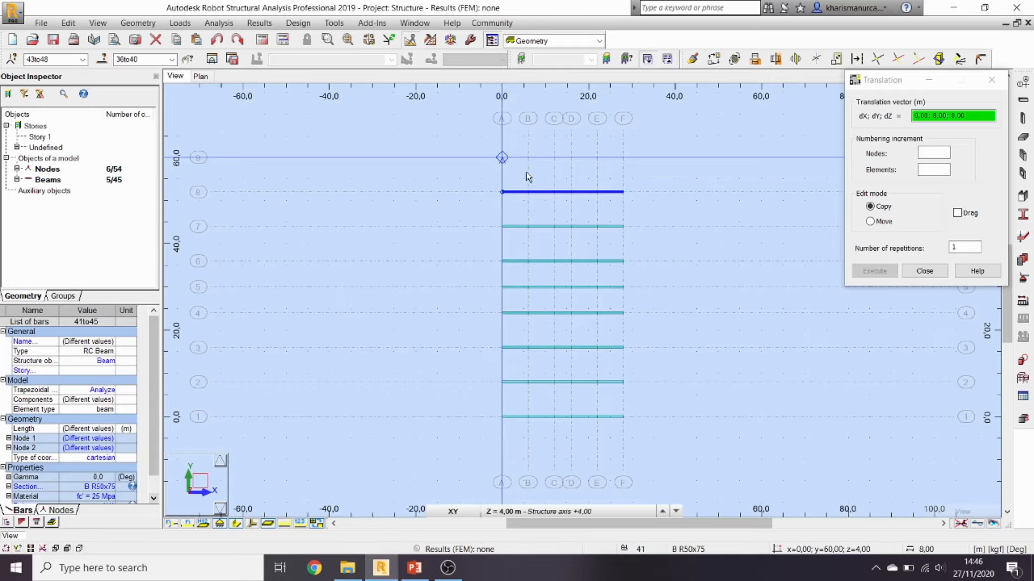
left_click(935, 274)
left_click(800, 300)
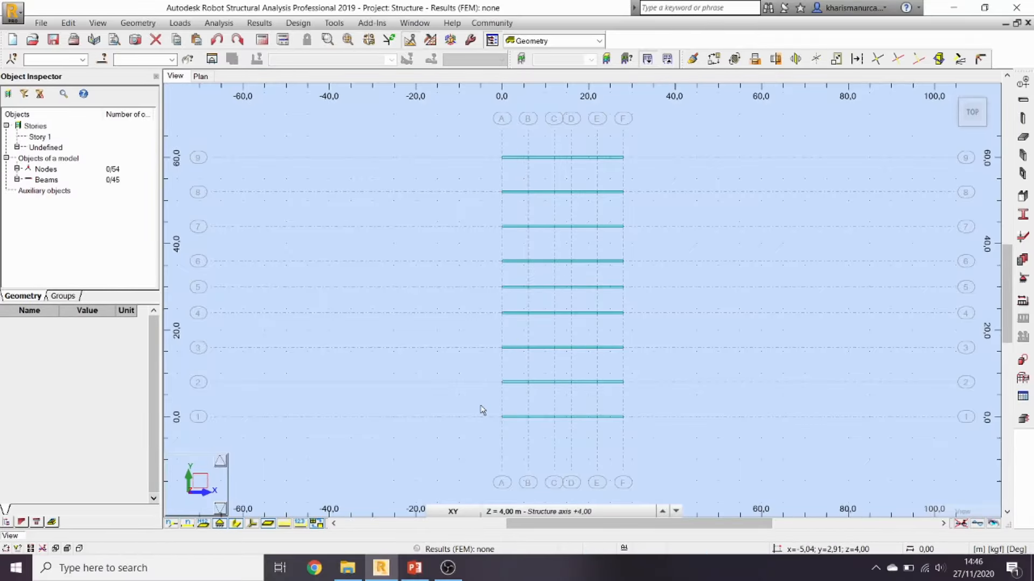
Step: Check the PowerPoint slides and minimise the presentation again
left_click(414, 568)
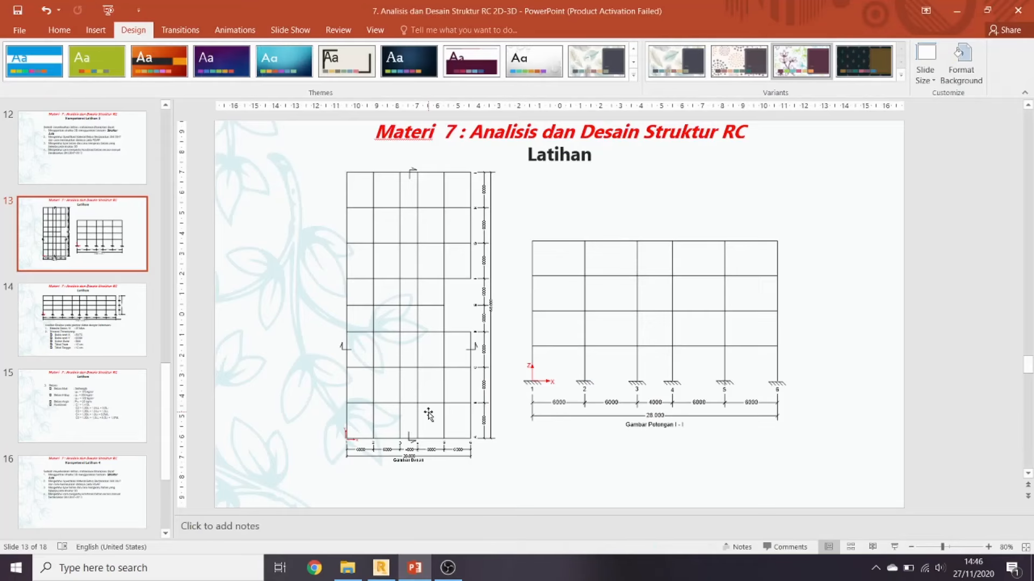
scroll(439, 497, "down", 1)
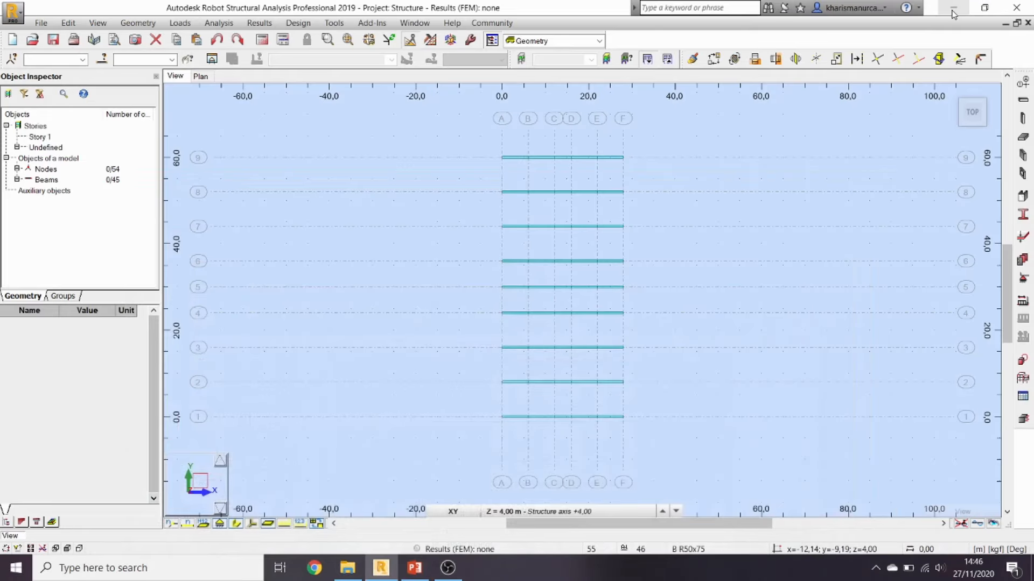
left_click(956, 10)
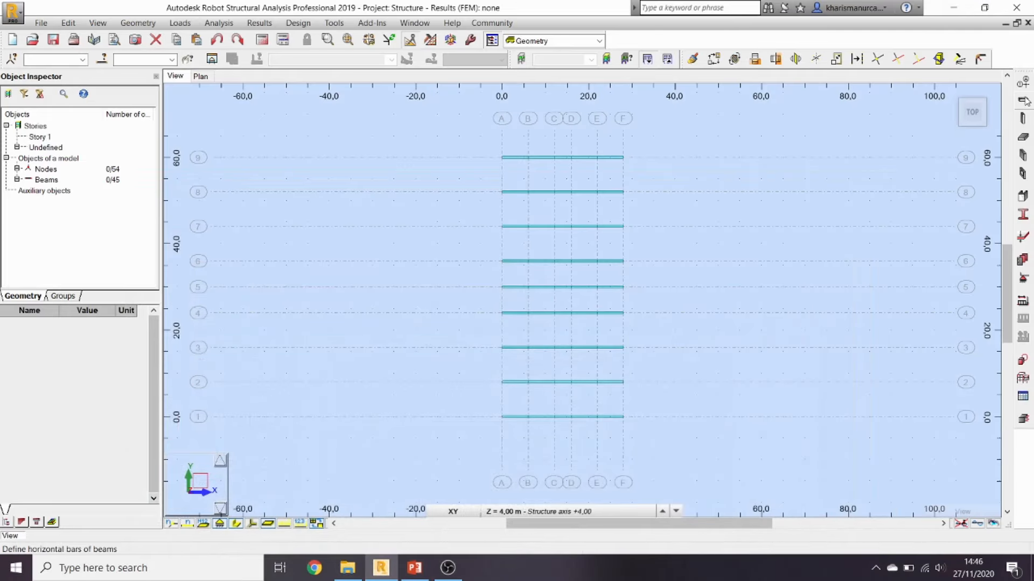
Step: Define the 60×80 cm RC section B R60x80, checking the required sizes on the slide
left_click(1023, 101)
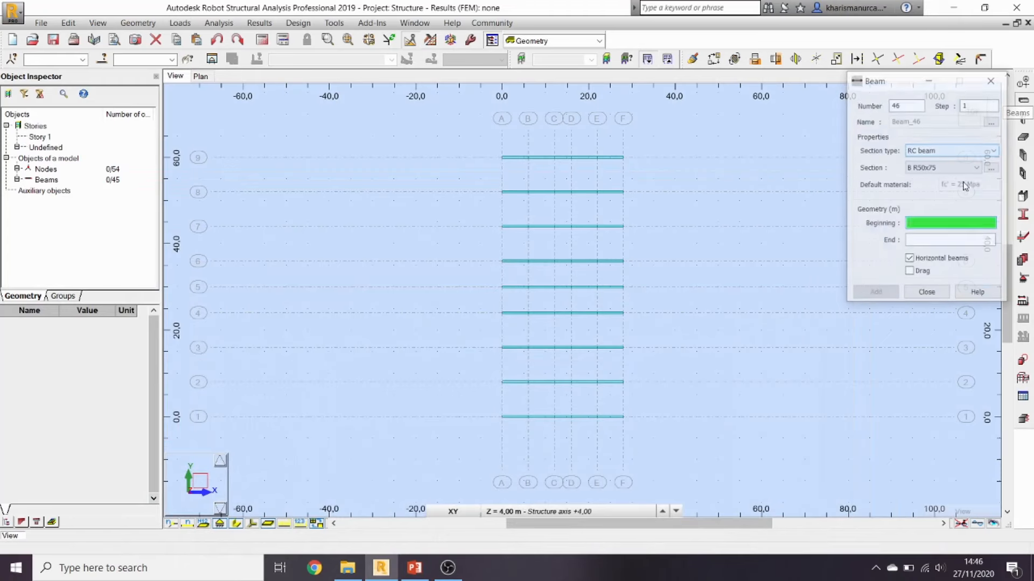
left_click(992, 168)
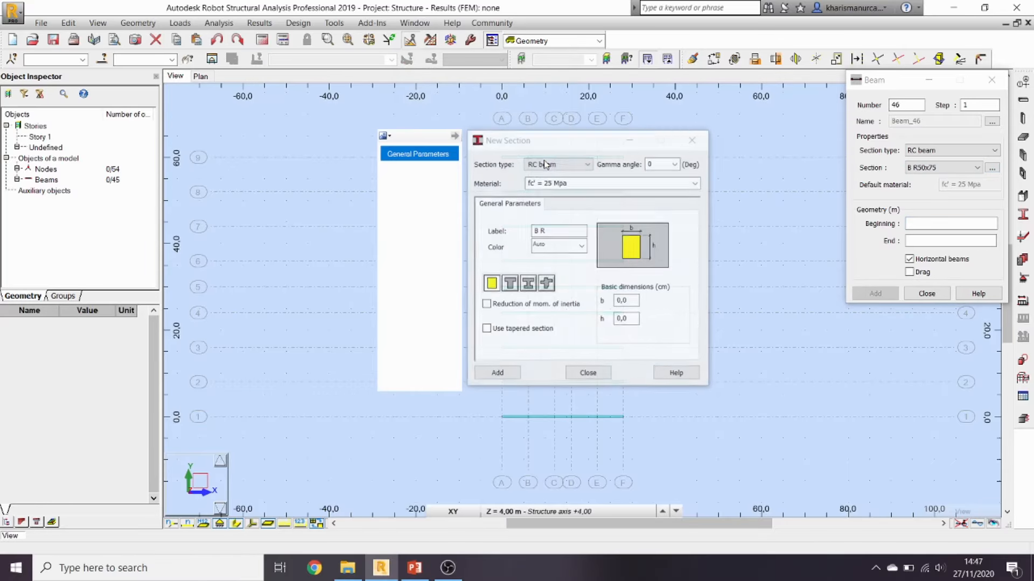
left_click(627, 301)
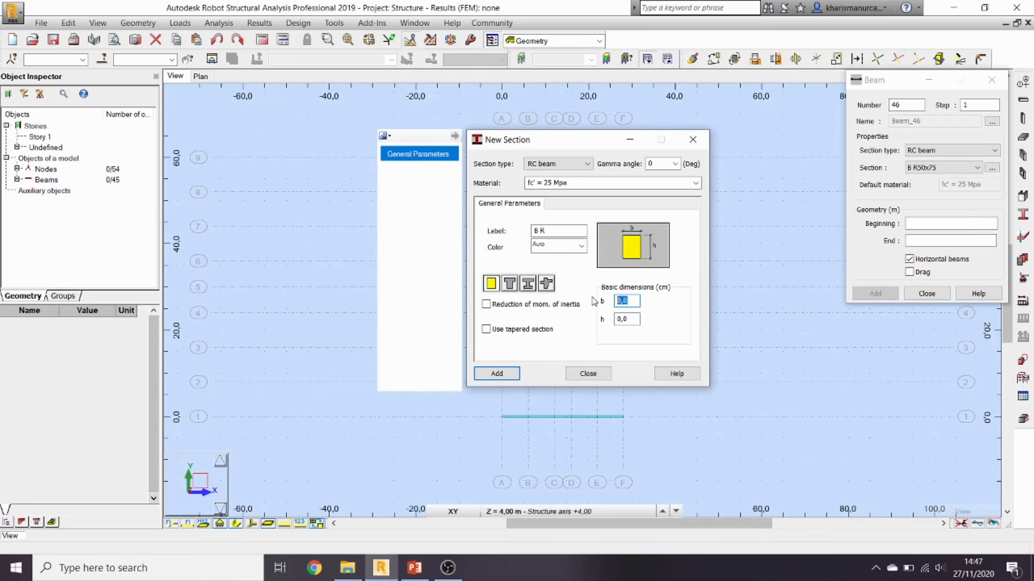
left_click(413, 568)
left_click(412, 571)
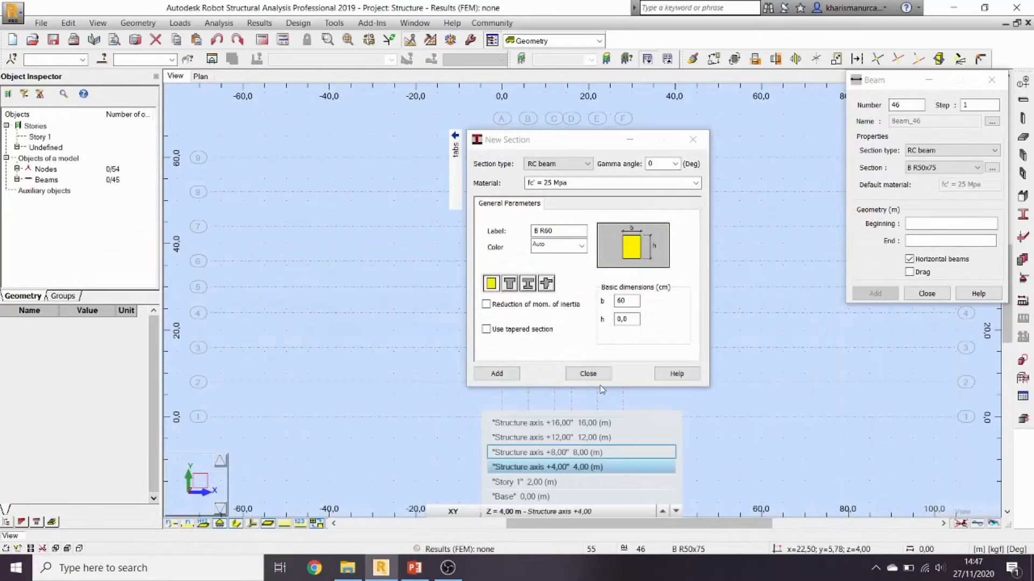
left_click_drag(634, 318, 587, 325)
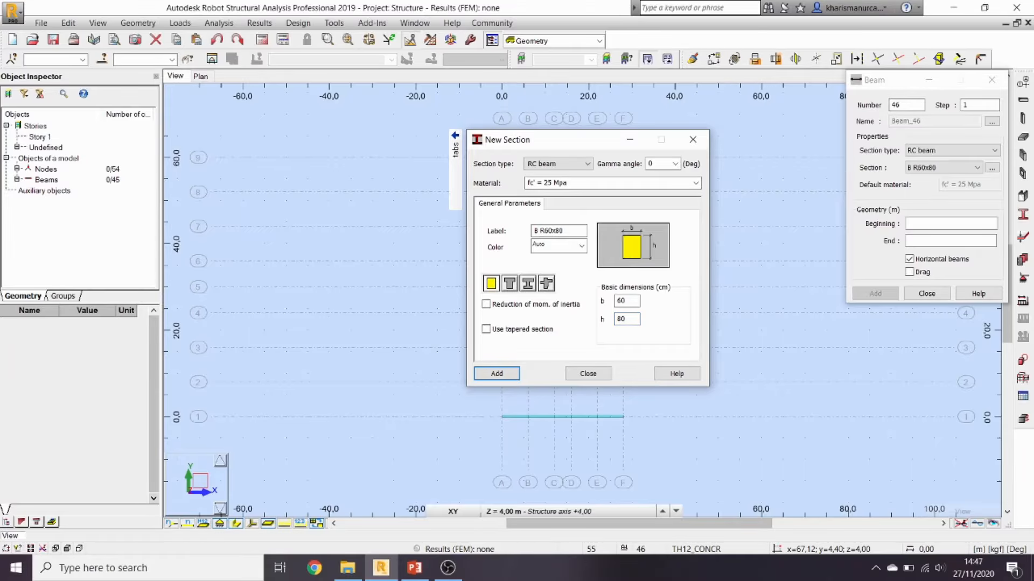
left_click(587, 374)
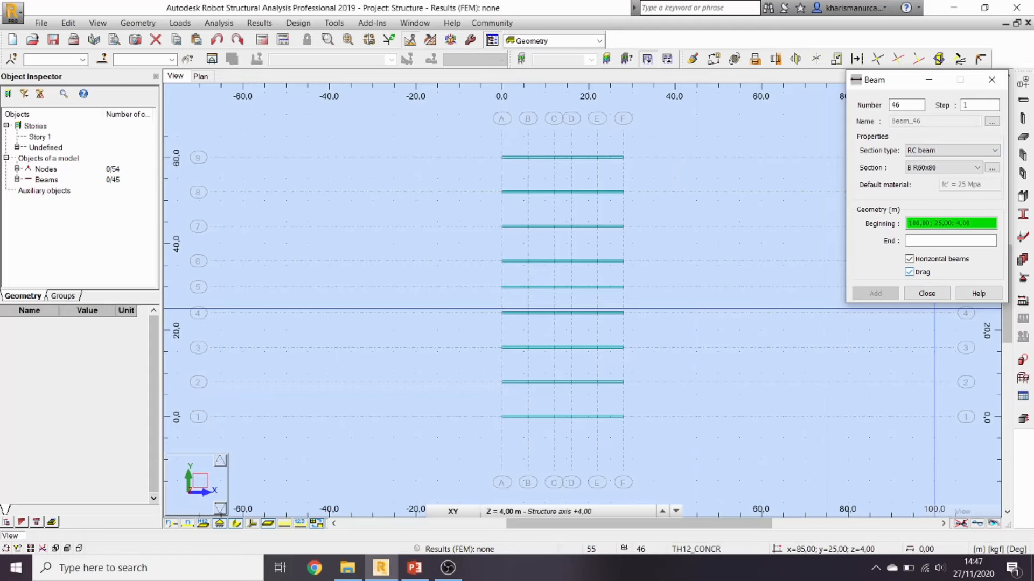
Step: Draw beams along axis A from grid A-1 up to A-7
left_click_drag(502, 417, 502, 382)
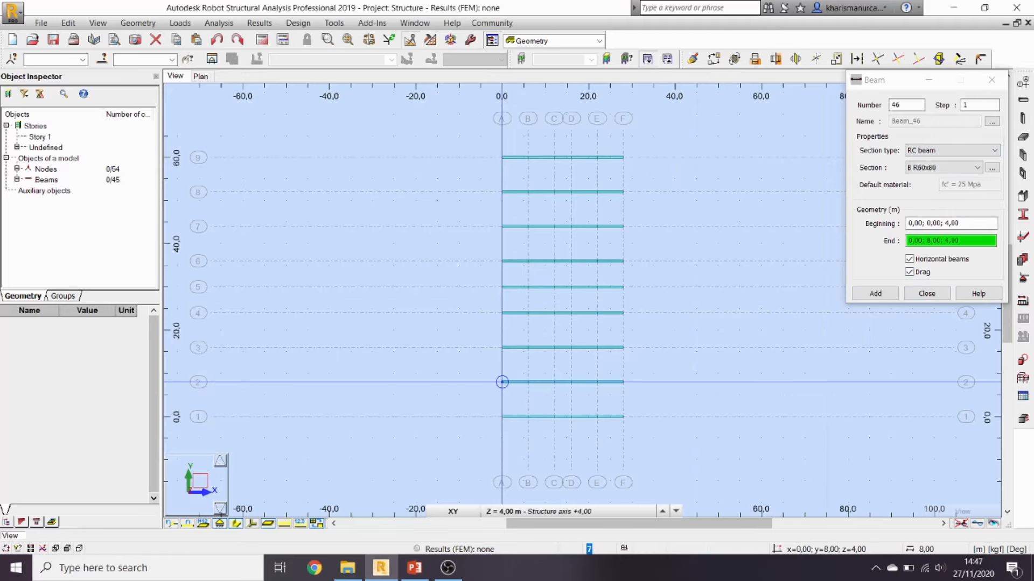
left_click(502, 382)
left_click(502, 347)
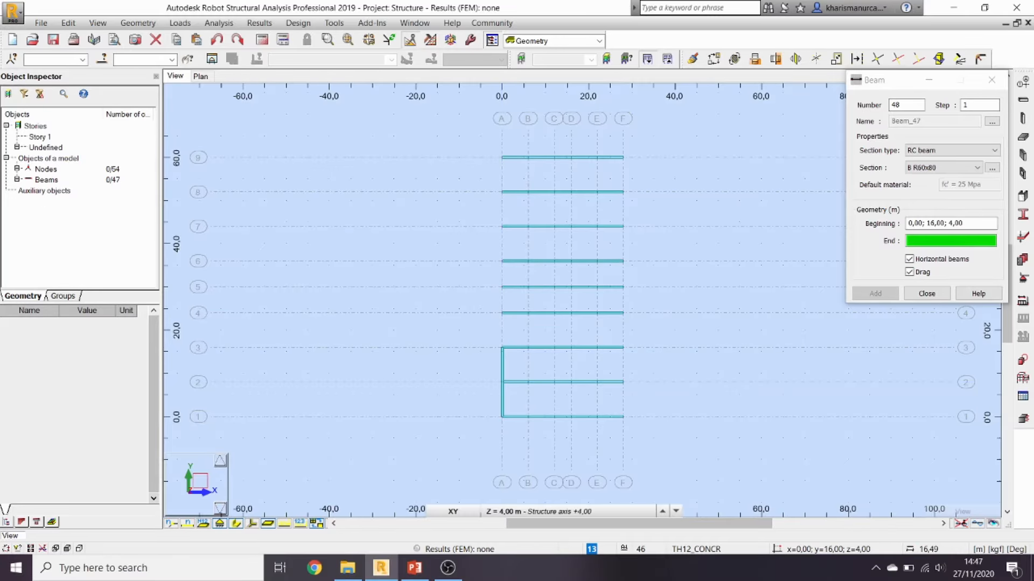
left_click(501, 312)
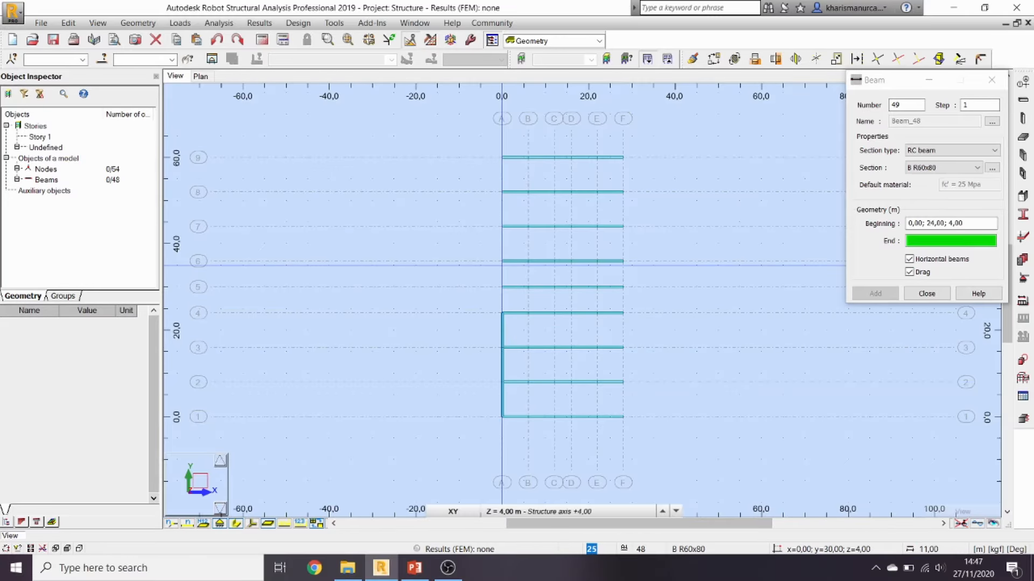
left_click(502, 287)
left_click(501, 261)
left_click(502, 222)
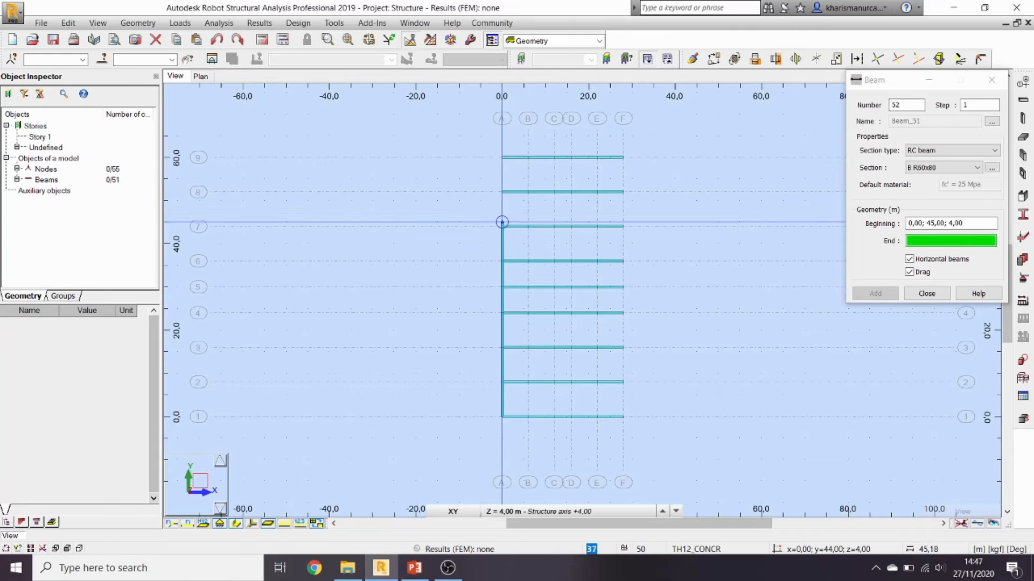
Step: Undo the misplaced beams and delete the stray diagonal and faulty upper bars on axis A
key("ctrl+z")
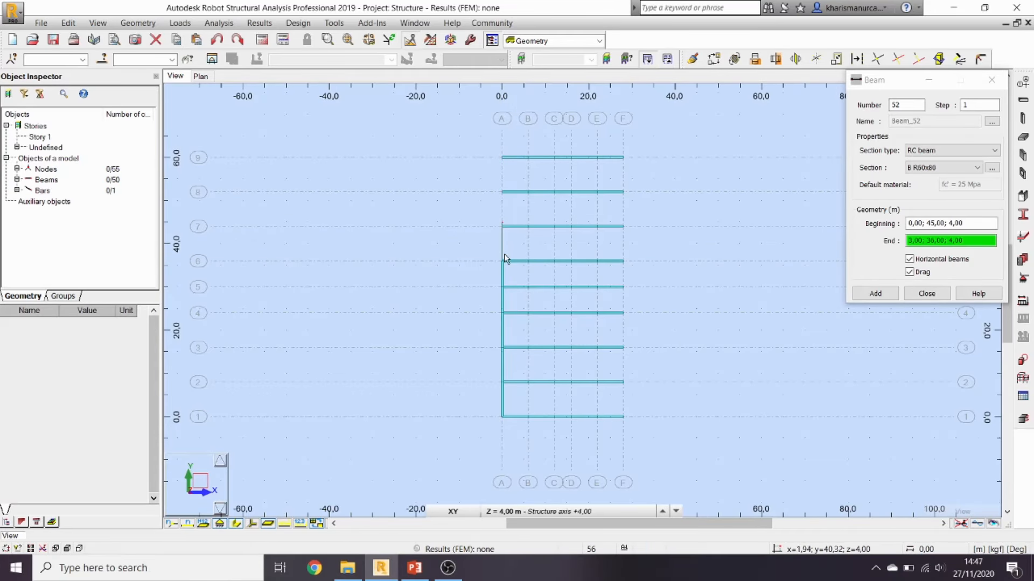
key("ctrl+z")
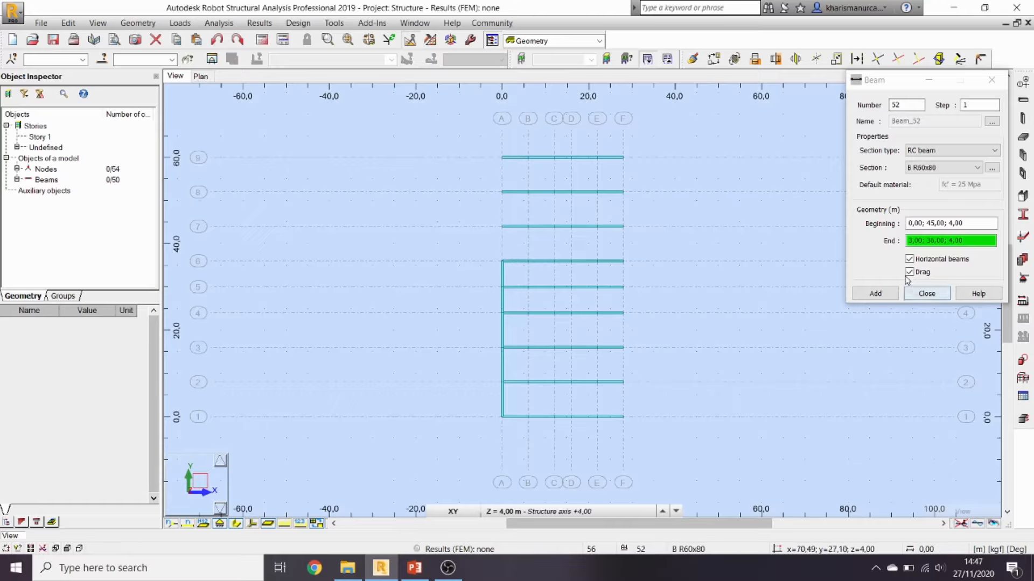
left_click(882, 297)
left_click(881, 296)
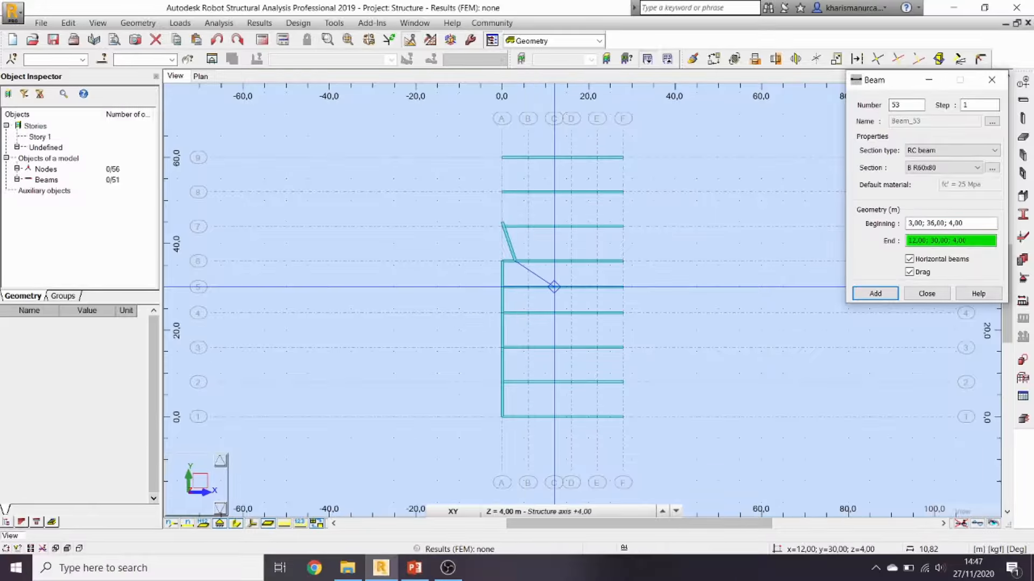
left_click(923, 295)
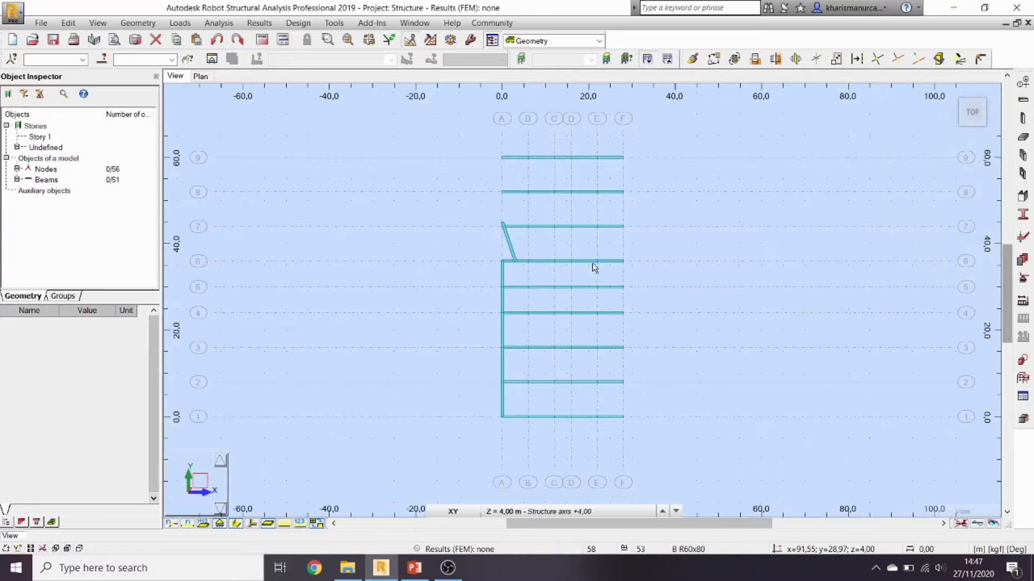
left_click(512, 253)
key("Delete")
left_click_drag(476, 208, 518, 269)
key("Delete")
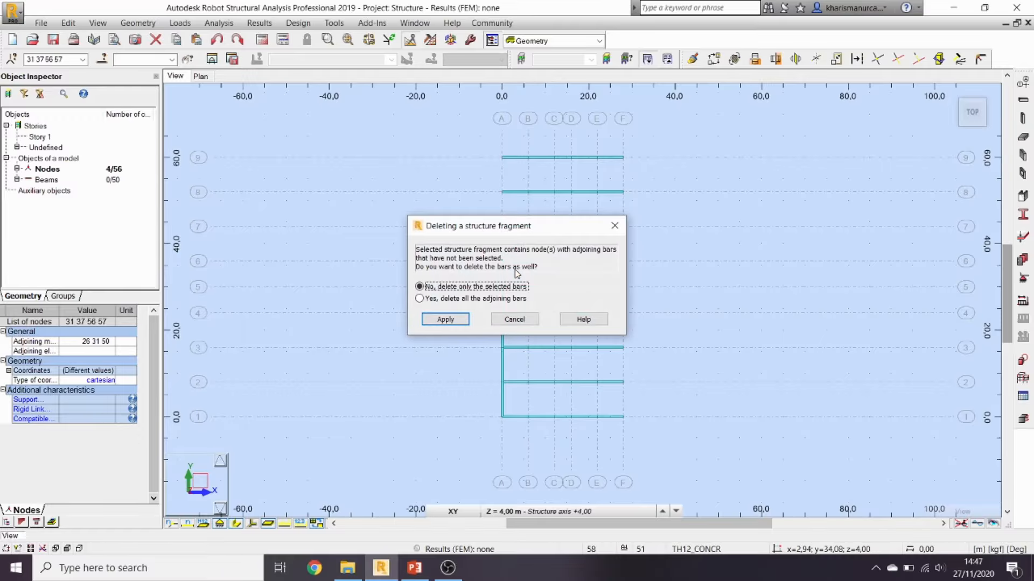
left_click(443, 319)
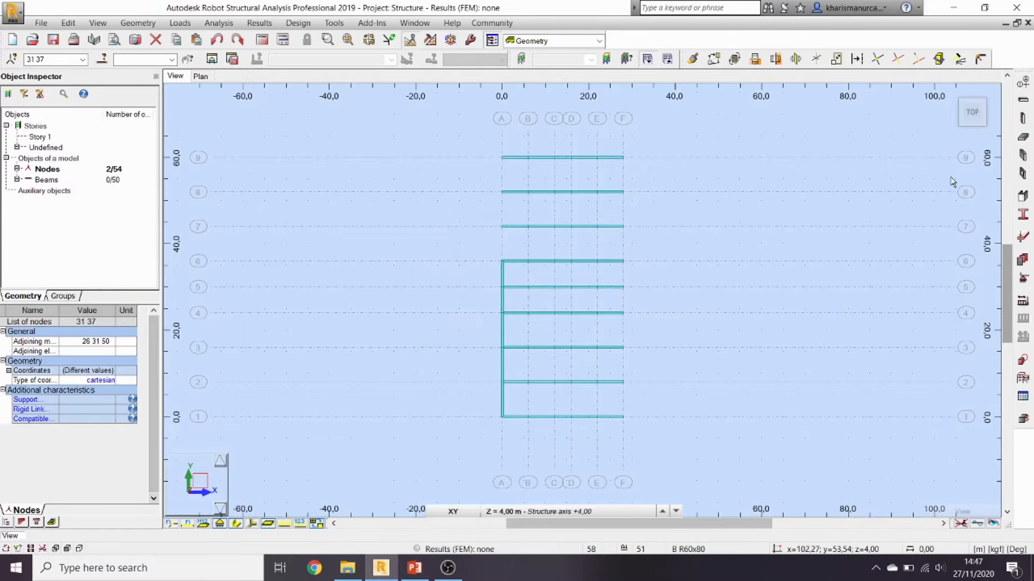
Step: Redraw the axis A beams from grid A-6 through A-9
left_click(1022, 100)
left_click(909, 272)
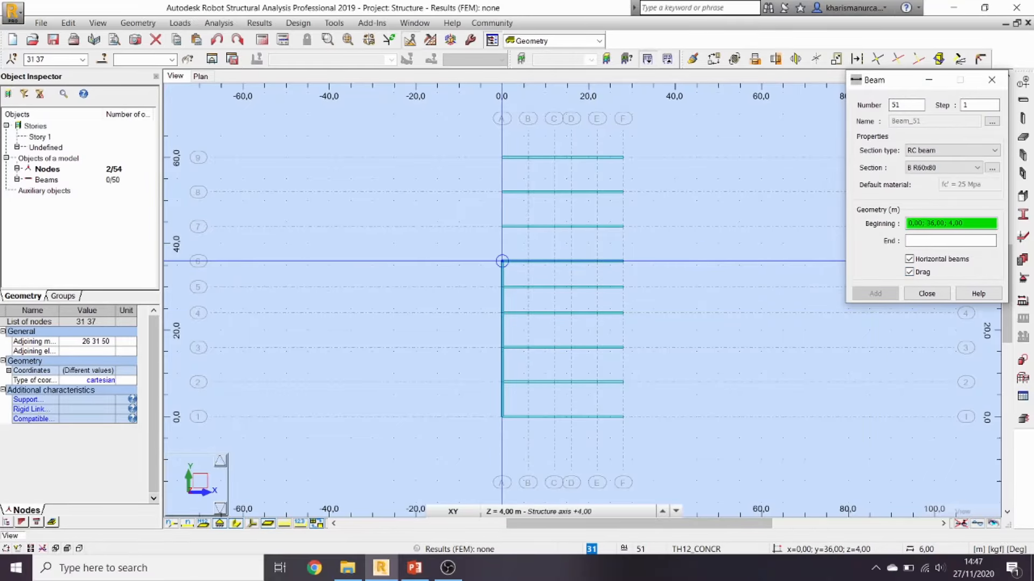
left_click(502, 261)
left_click(502, 226)
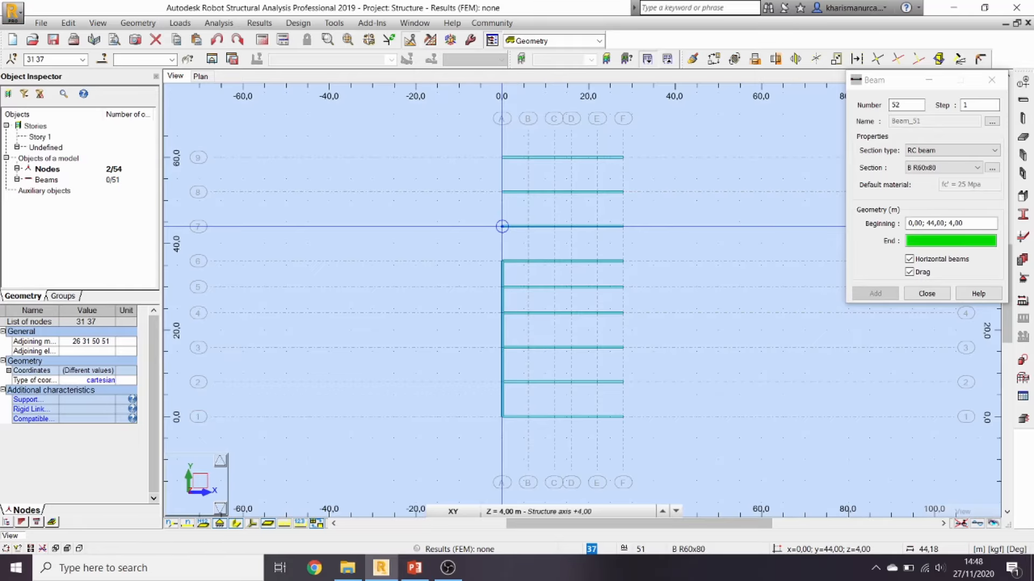
left_click(502, 192)
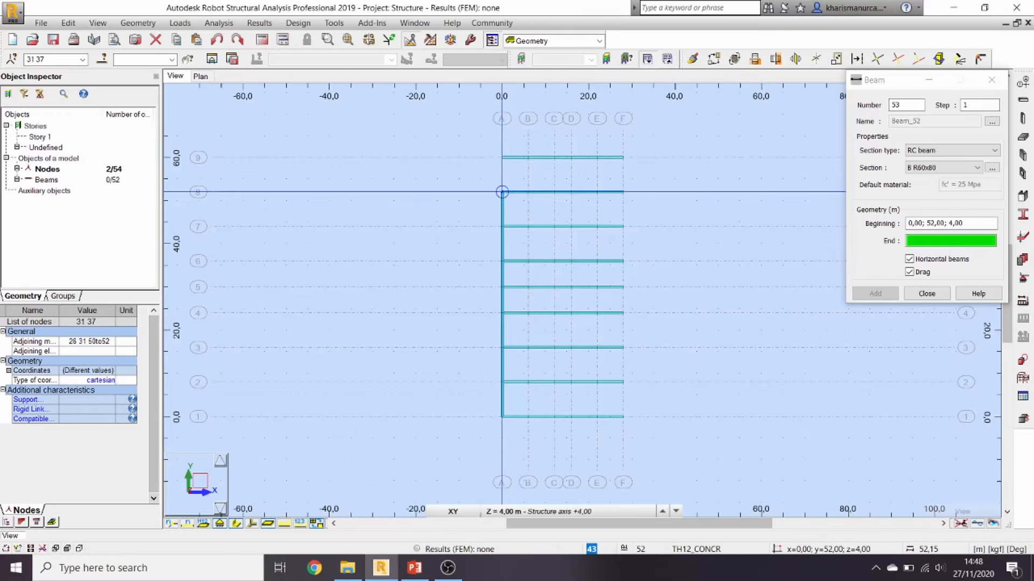
left_click(502, 157)
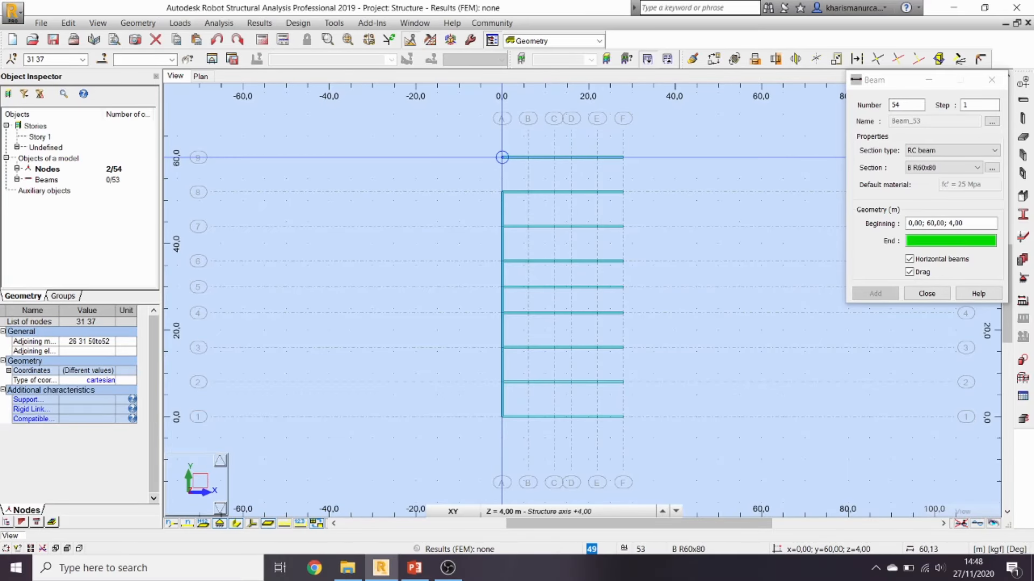
left_click(927, 294)
Step: Review slide 13's plan, minimise PowerPoint, and window-select the axis A beam line
left_click(414, 568)
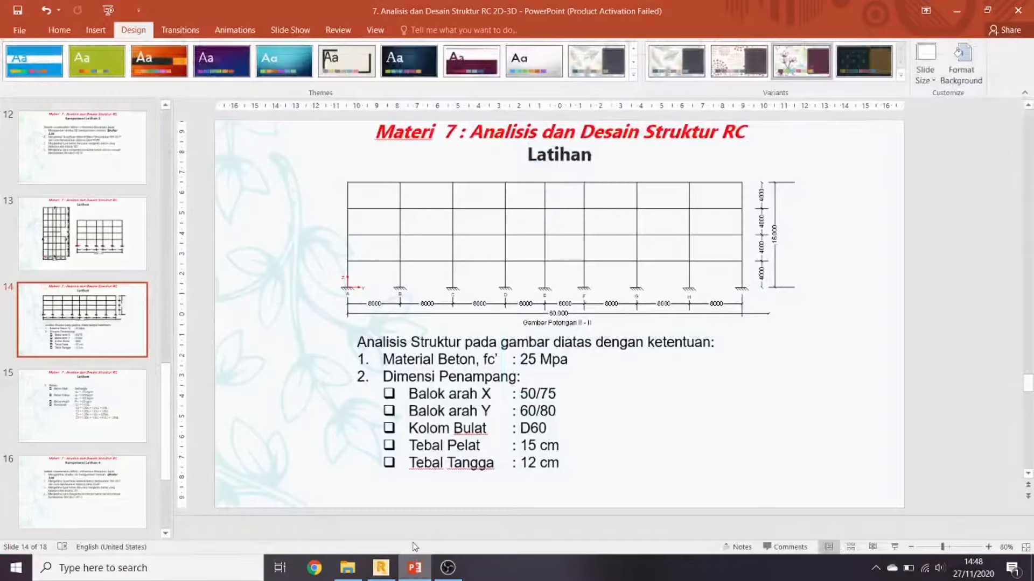
left_click(117, 249)
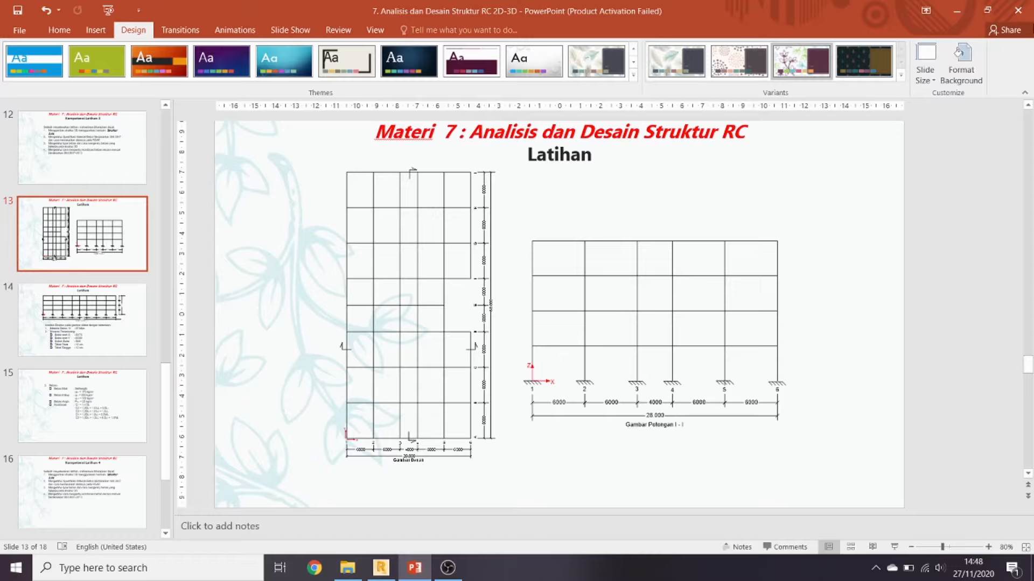
left_click(956, 10)
left_click_drag(476, 136, 514, 435)
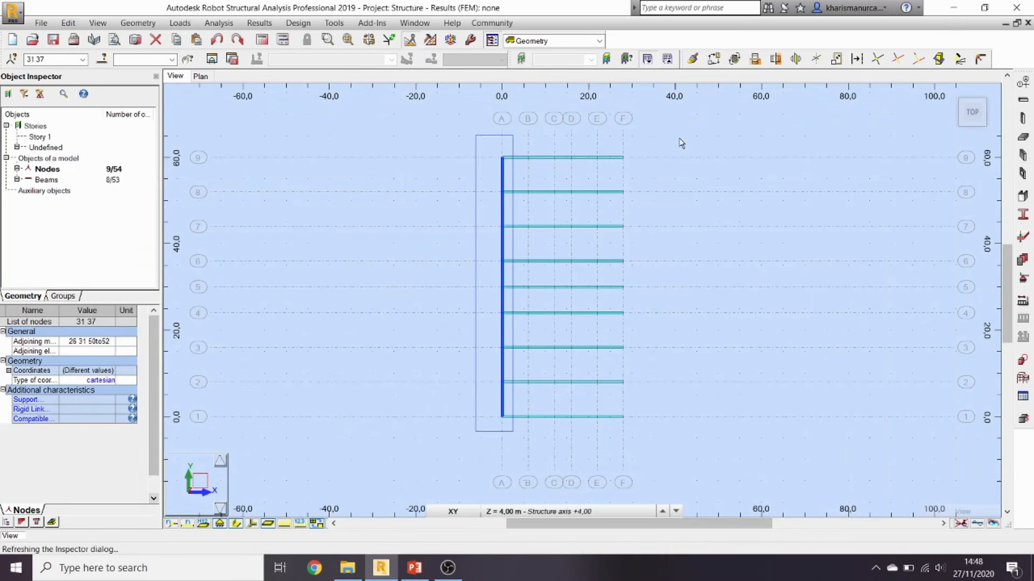
Step: Copy the selected beam line onto axes B, C, D and E
left_click(714, 59)
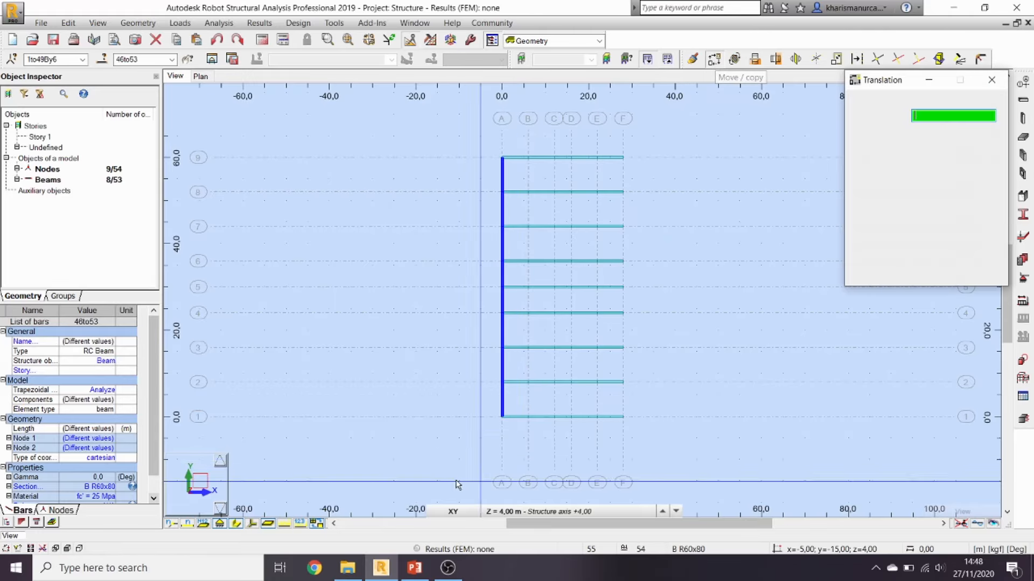
left_click(529, 418)
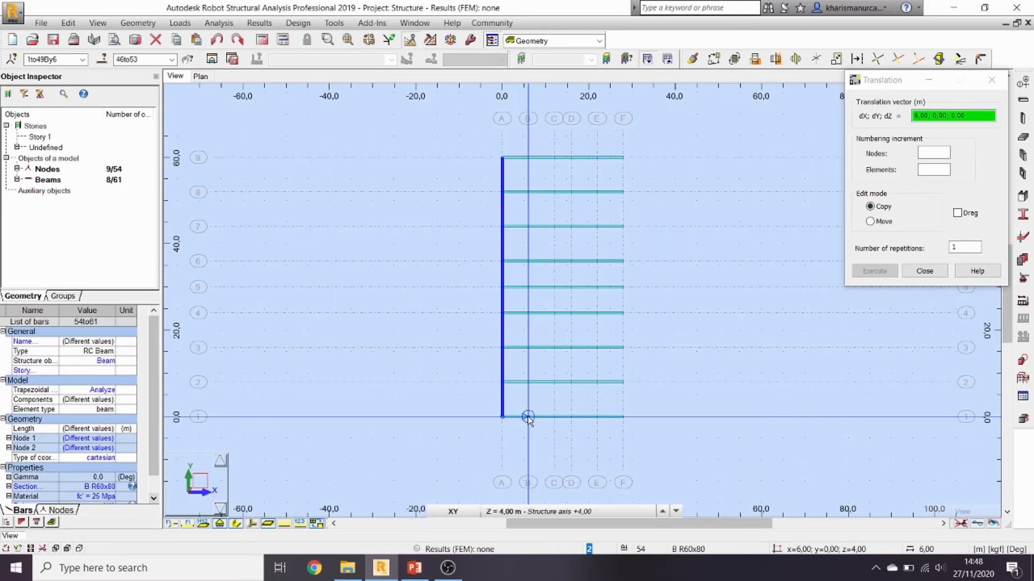
left_click(554, 418)
left_click(572, 417)
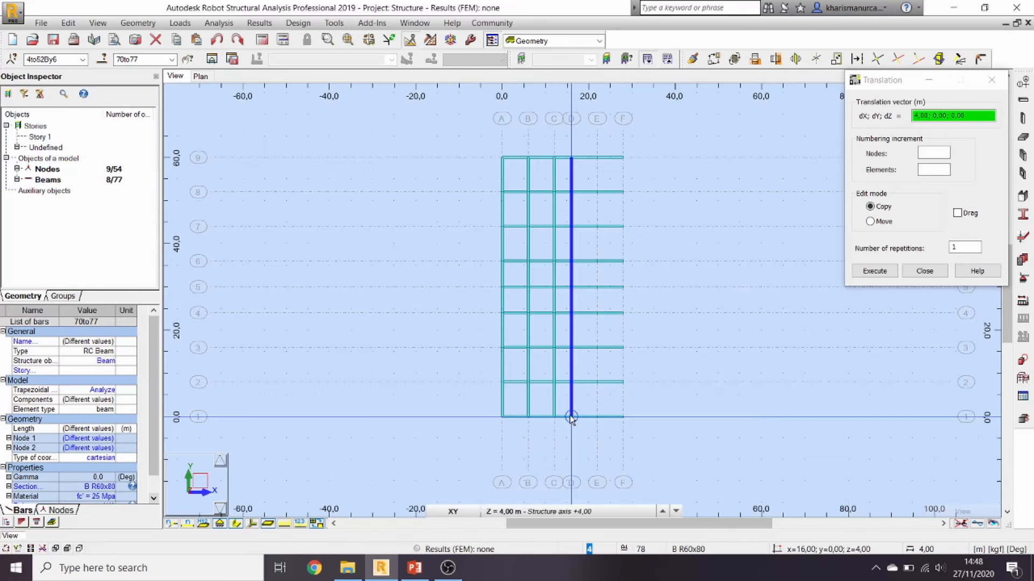
left_click(597, 418)
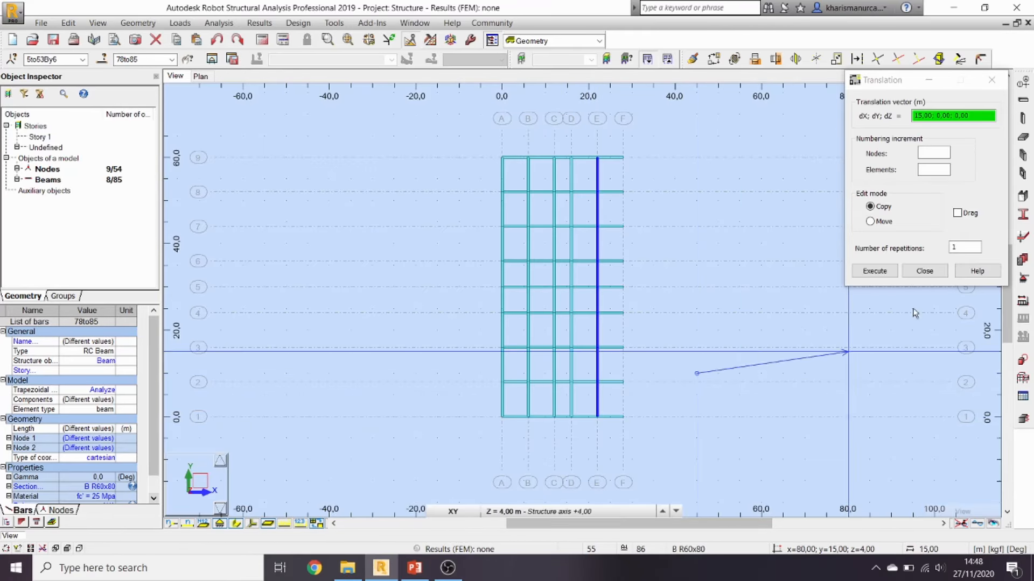
left_click(923, 271)
left_click(748, 316)
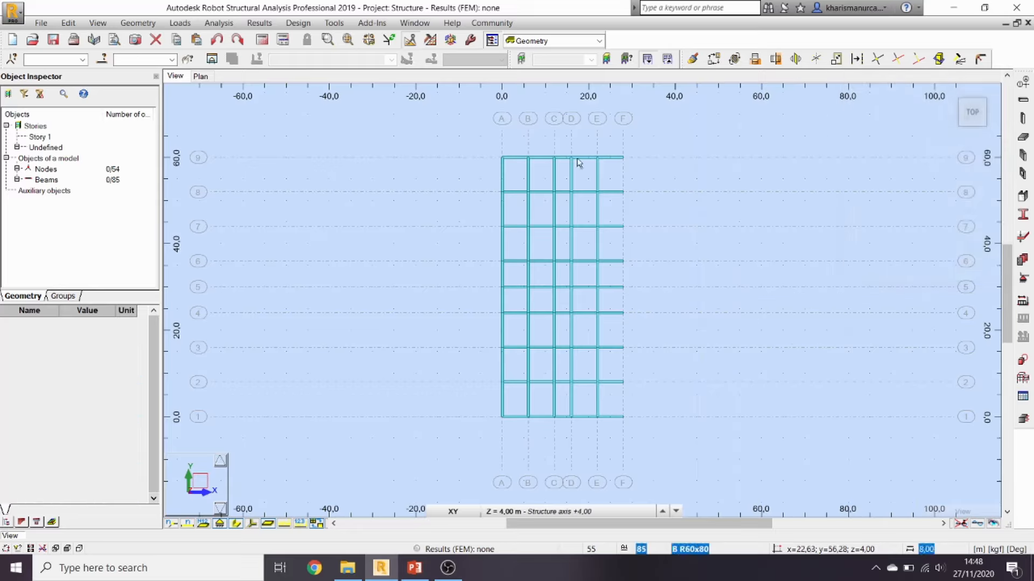
Step: Copy the axis E beams for rows 9–6 and 4–1 onto axis F with a 6 m offset
left_click_drag(608, 215, 602, 271)
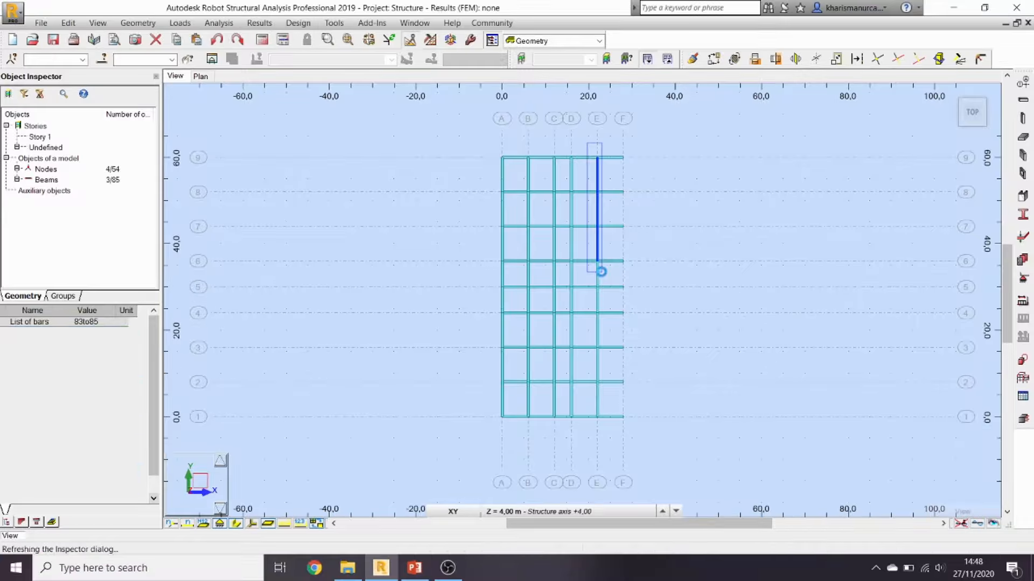
left_click(713, 60)
left_click(598, 261)
left_click(623, 261)
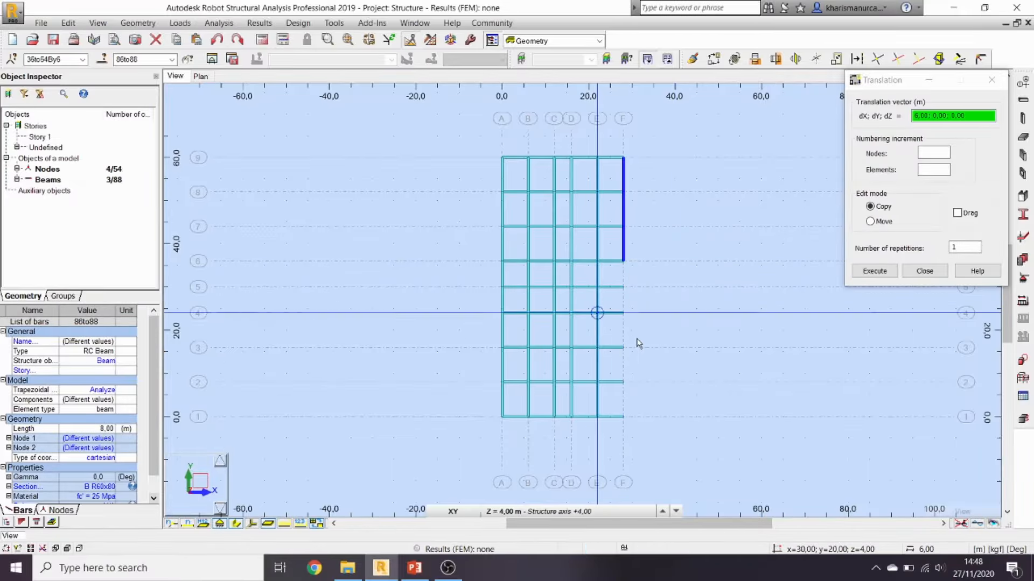
left_click(924, 270)
left_click_drag(588, 305, 608, 394)
left_click_drag(610, 429, 610, 430)
left_click(714, 59)
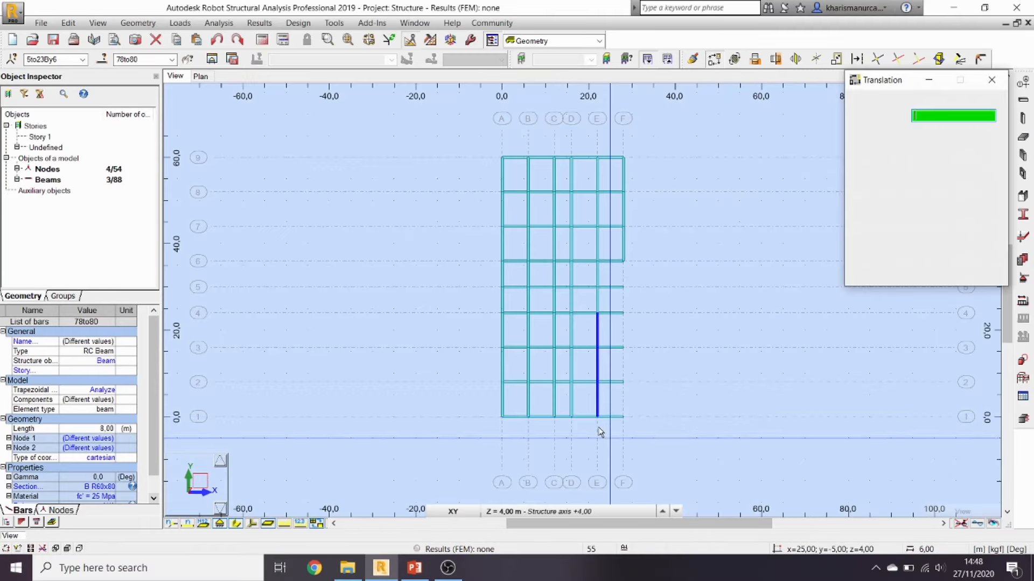
left_click(597, 417)
left_click(623, 418)
left_click(925, 271)
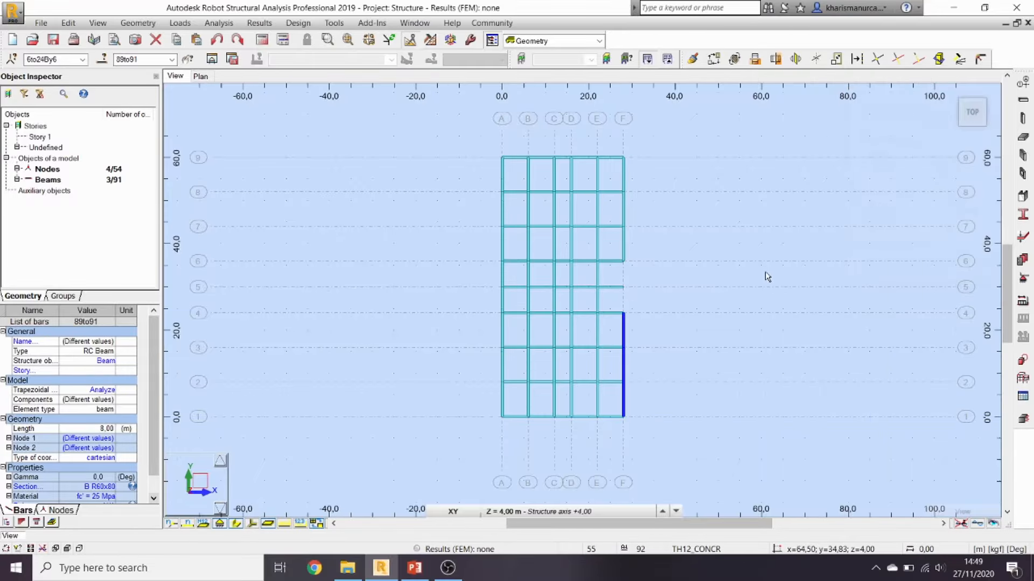
Step: Delete the E–F beam at row 5
left_click(607, 279)
key("Delete")
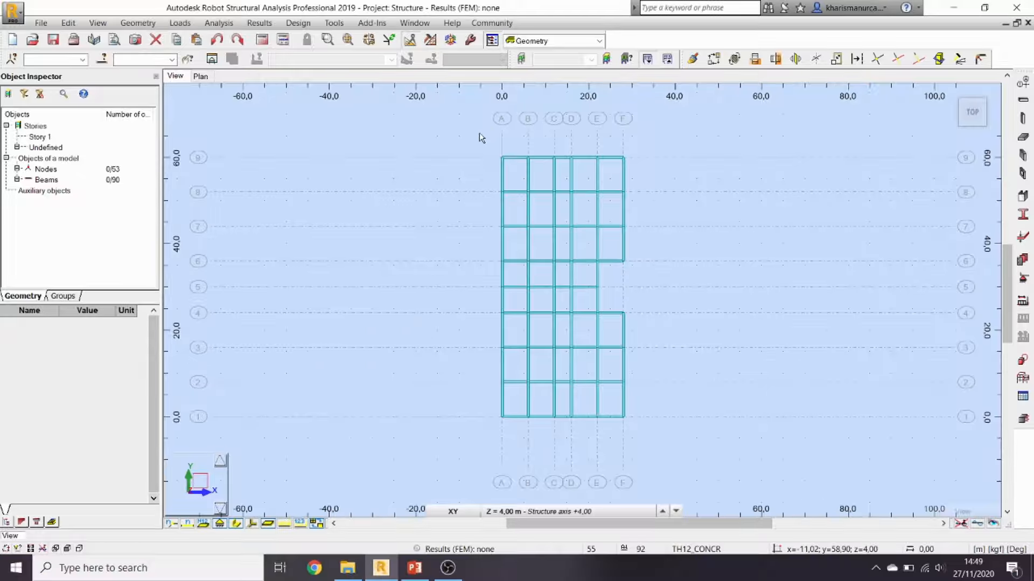
left_click(414, 567)
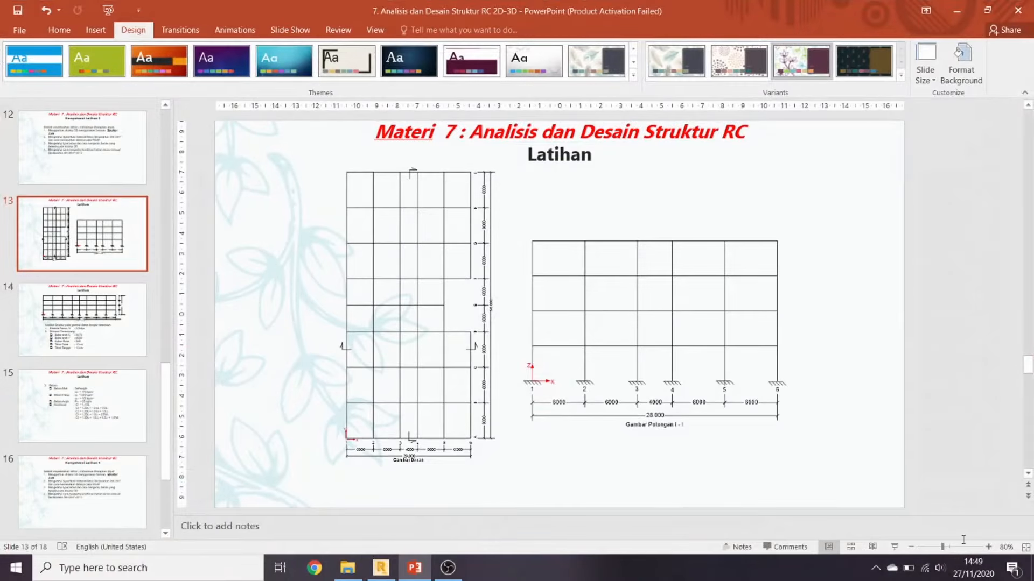
Step: Review slide 13's plan and Section I-I full screen, then return to the Robot model
left_click(894, 548)
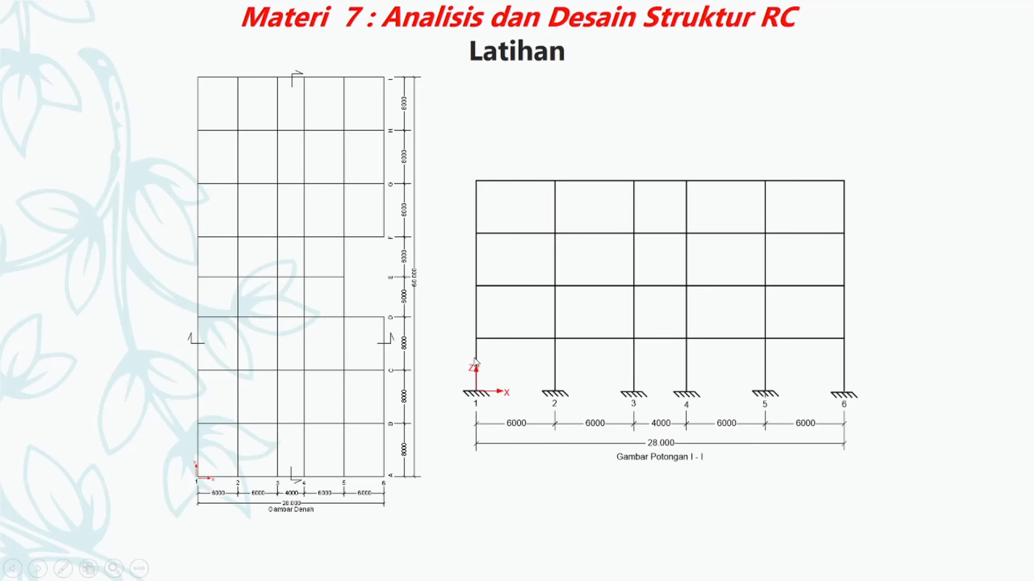
key("Escape")
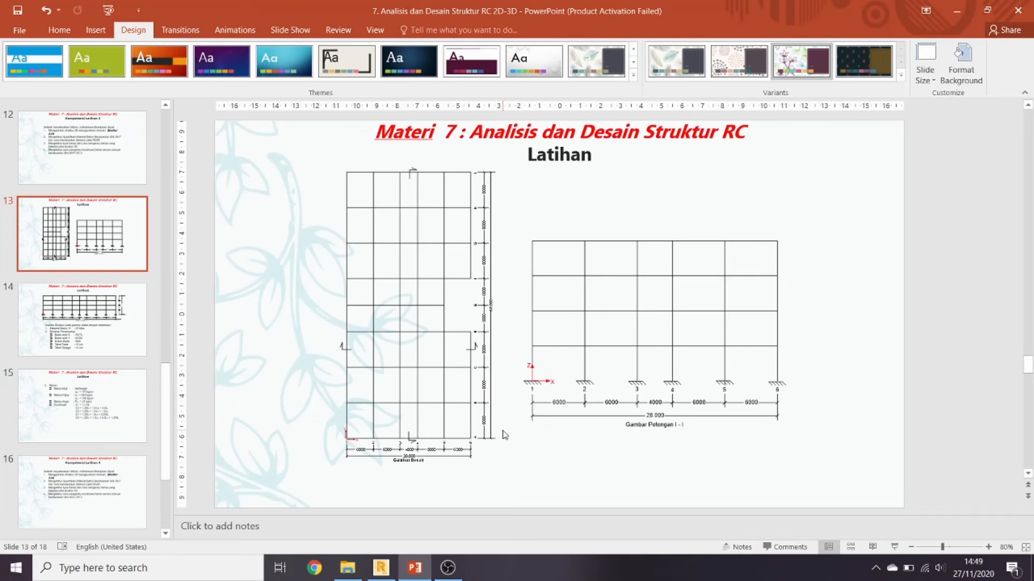
left_click(382, 566)
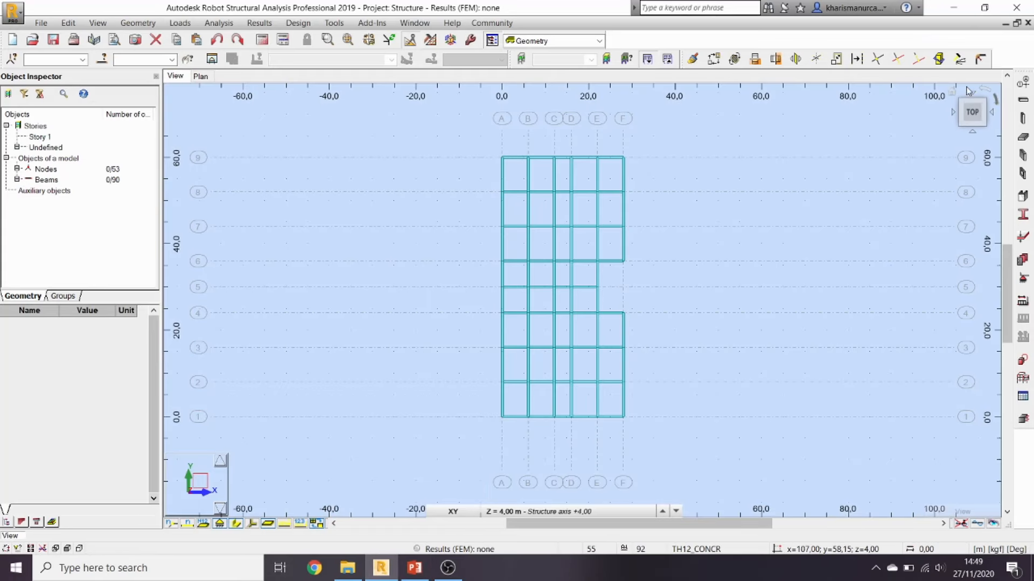
Step: Set the working level to Base at 0,00 m and show the flat XY plan
left_click(952, 96)
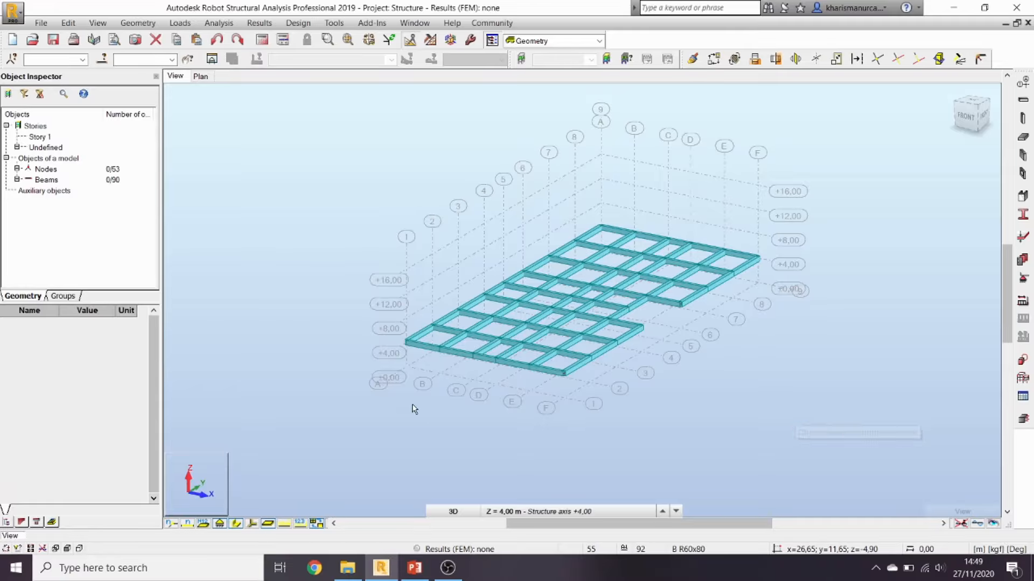
left_click(541, 513)
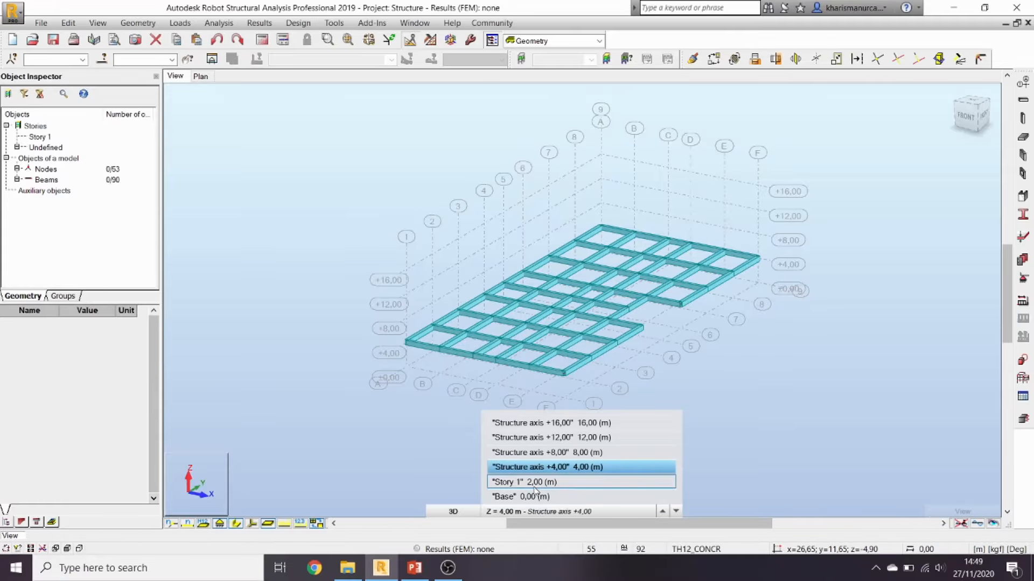
left_click(535, 496)
left_click(606, 511)
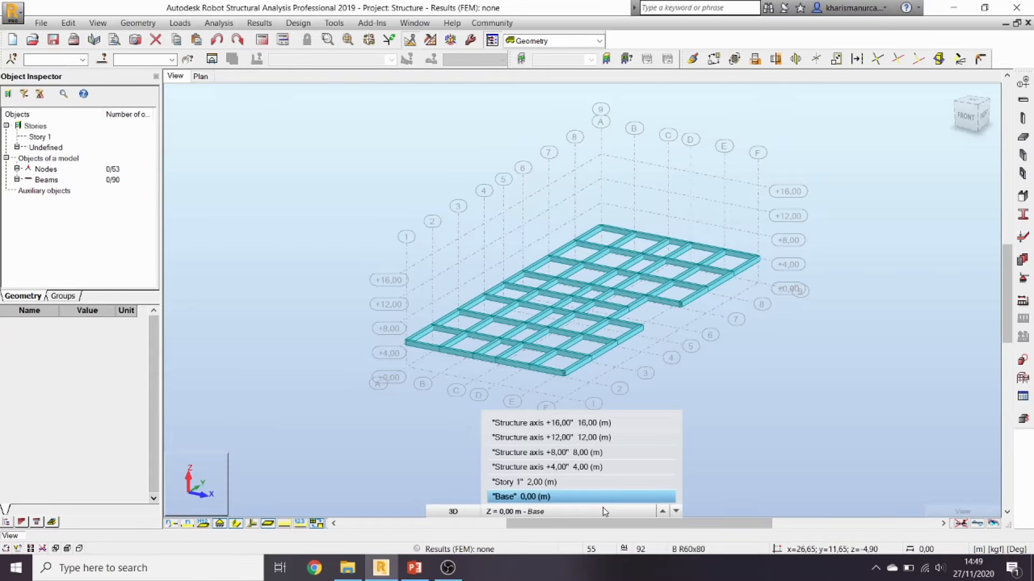
left_click(467, 512)
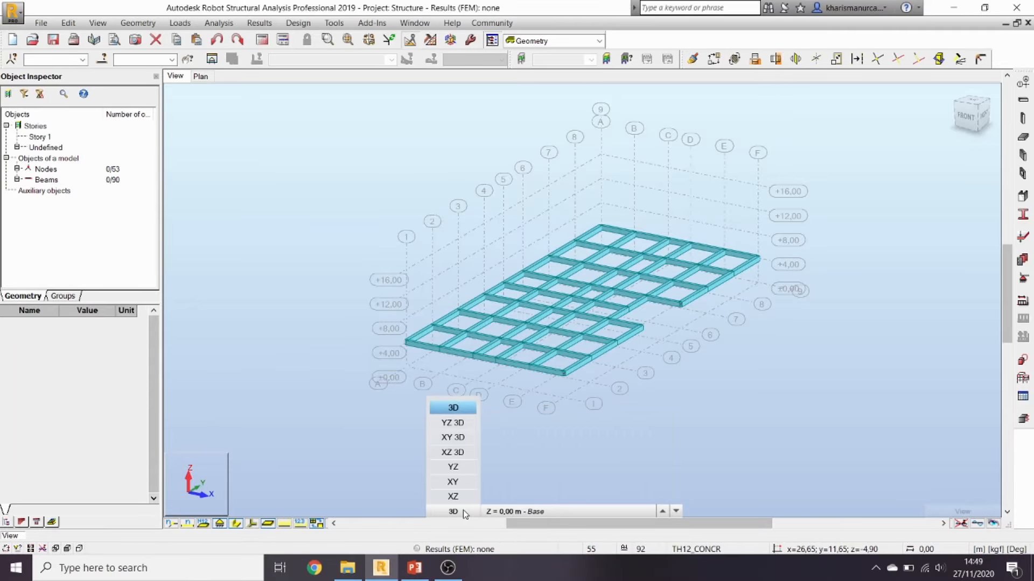
left_click(456, 482)
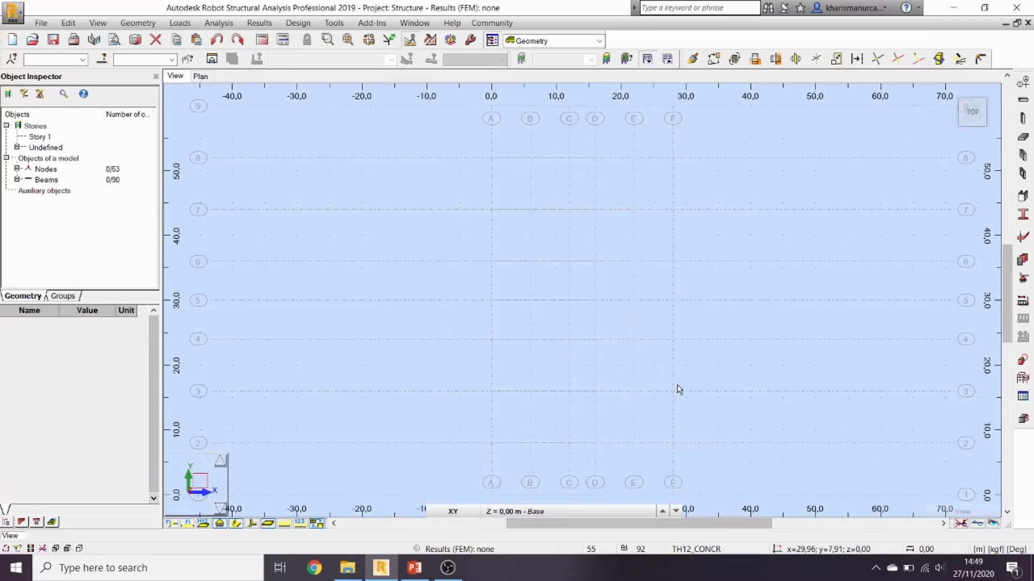
Step: Check slide 14's Section II-II dimensions, then open column definition over the 3D grid
left_click(1023, 118)
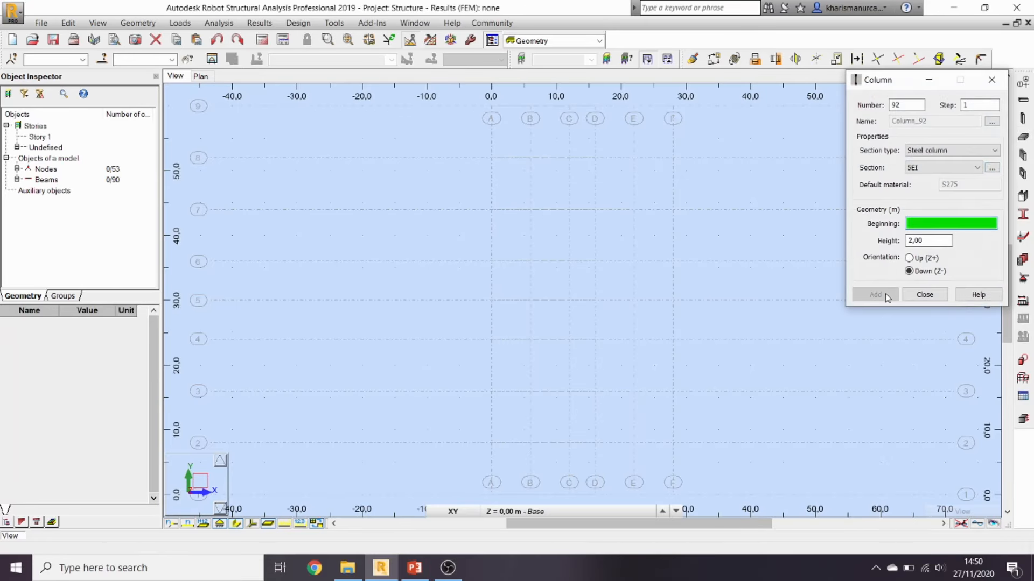
left_click(924, 295)
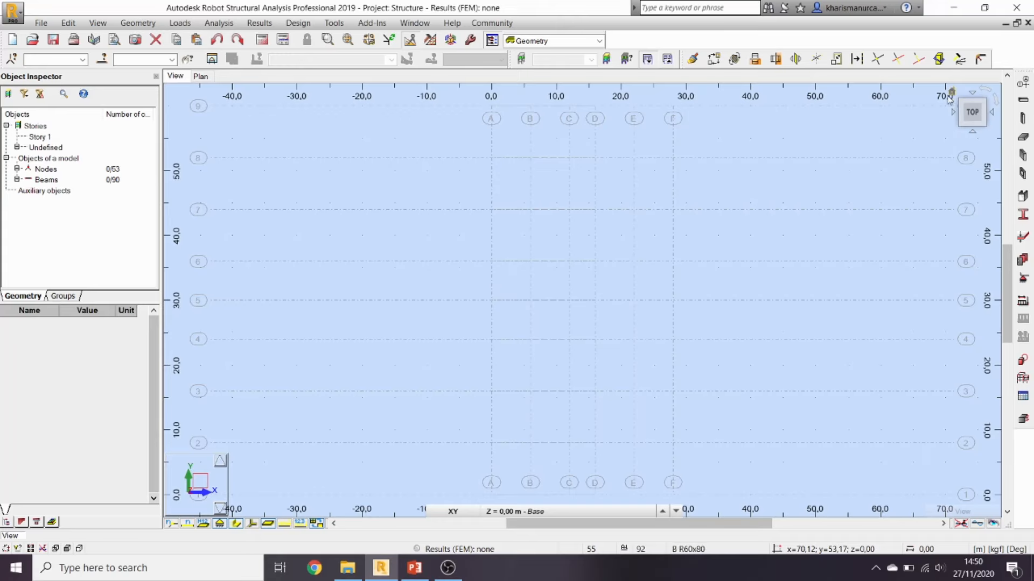
left_click(956, 100)
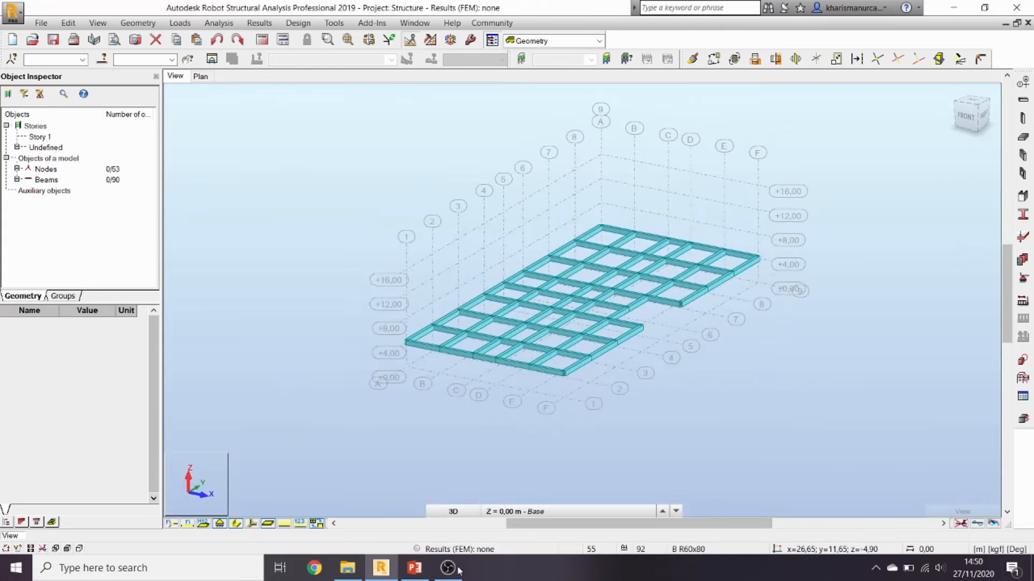
left_click(413, 568)
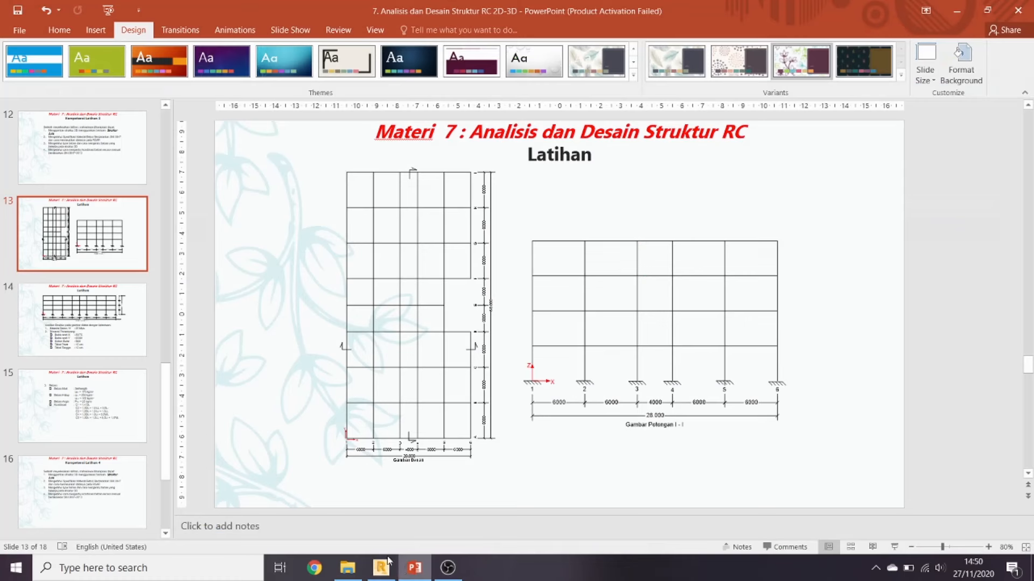
left_click(82, 320)
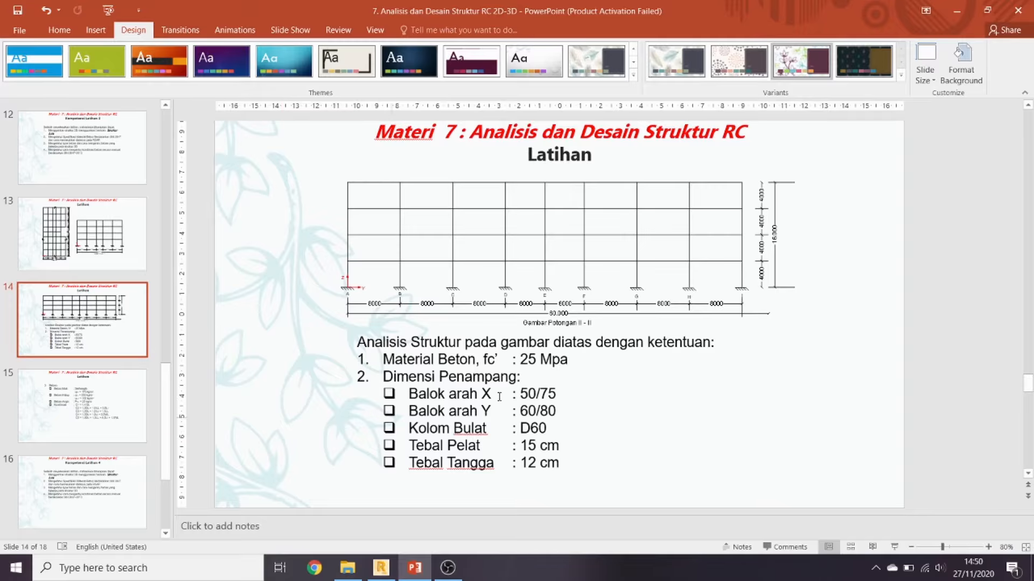
left_click(957, 11)
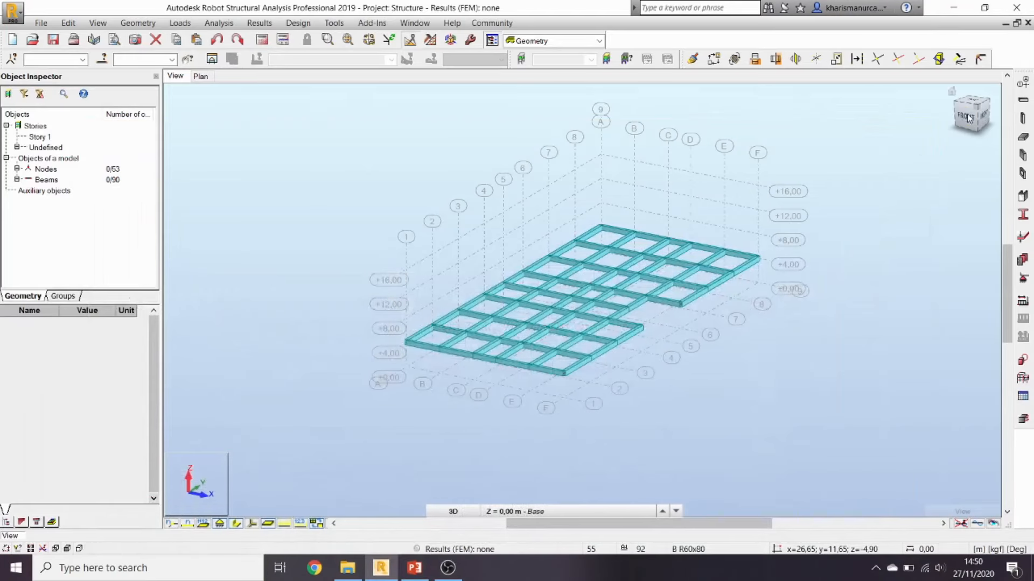
left_click(1022, 118)
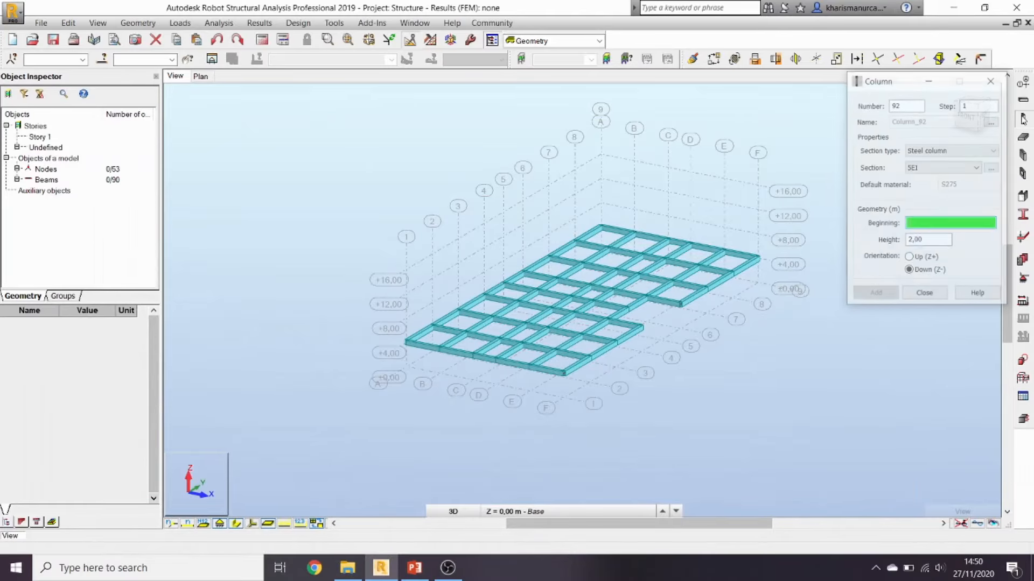
Step: Define a new RC circular column section C C_60 with a 60 cm diameter
left_click(945, 152)
left_click(964, 168)
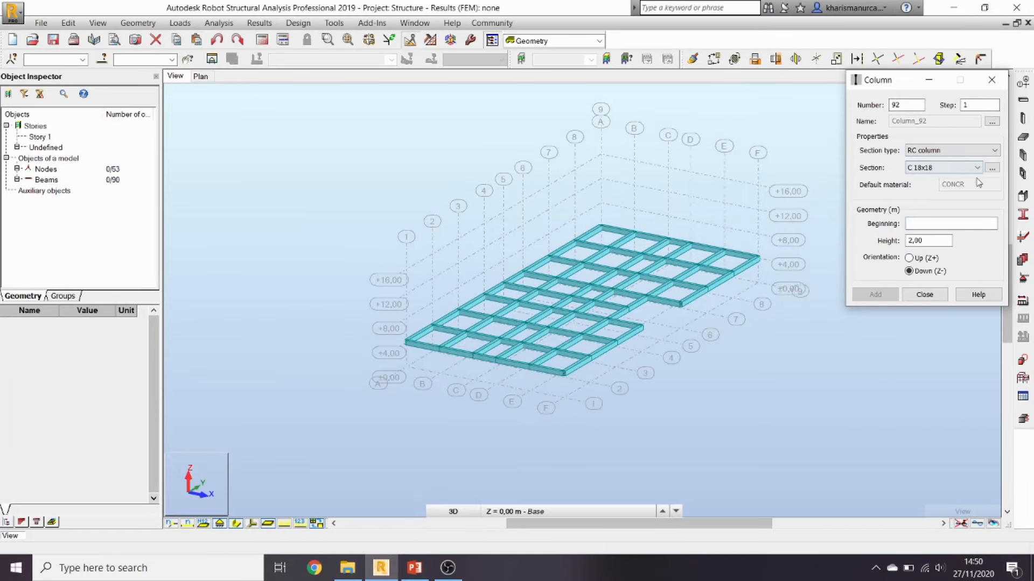
left_click(992, 168)
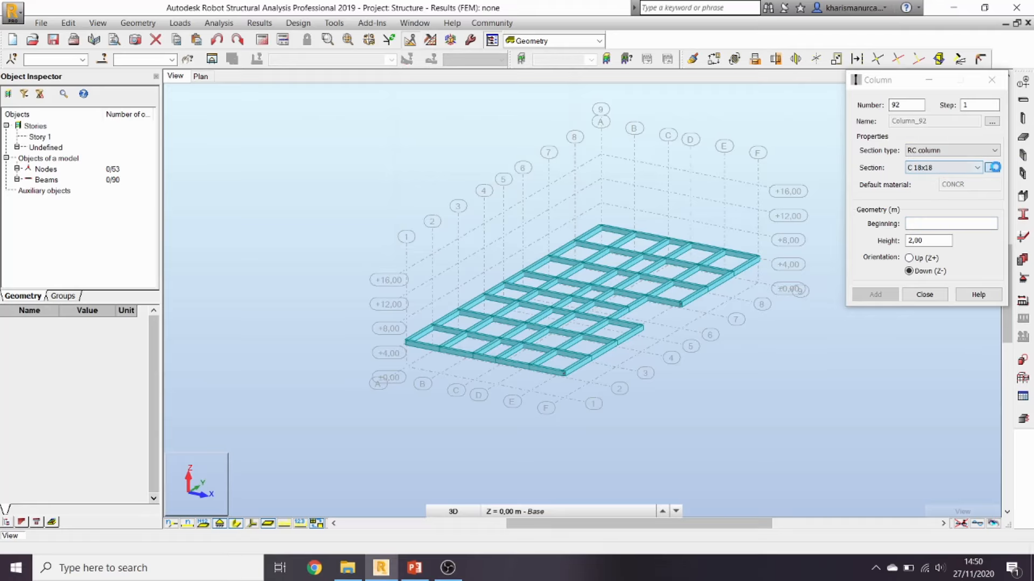
left_click(606, 234)
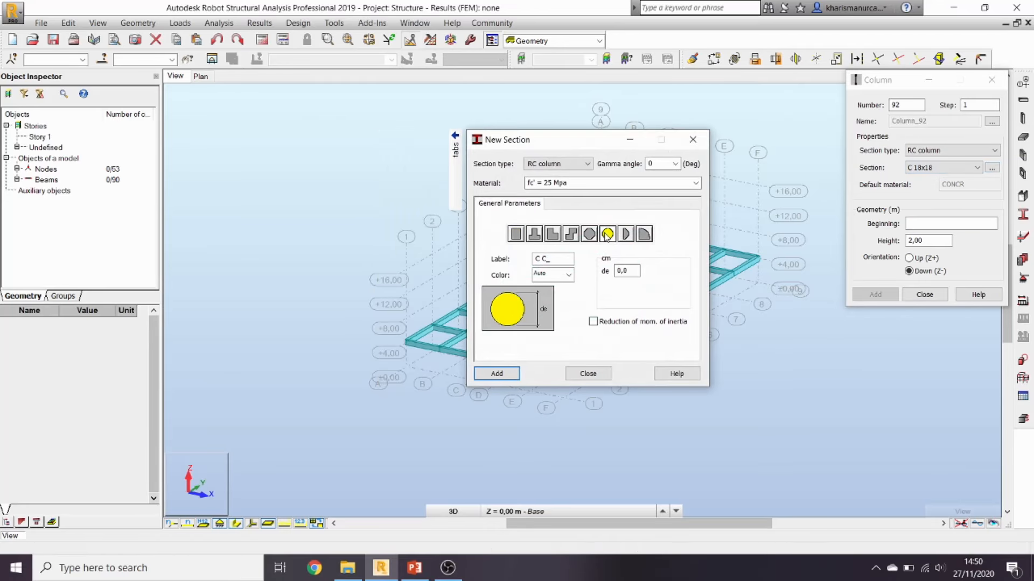
left_click(616, 271)
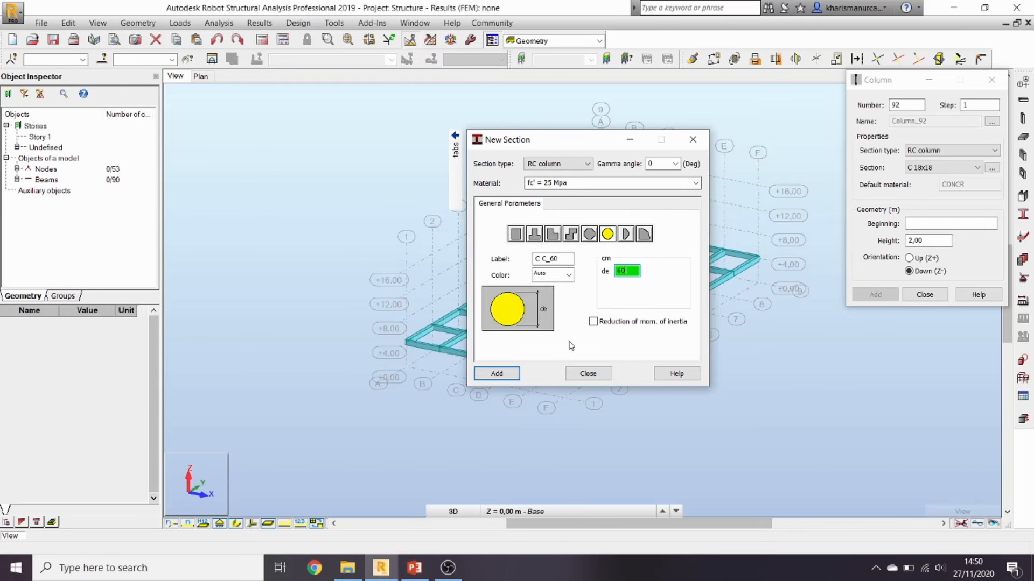
left_click(503, 375)
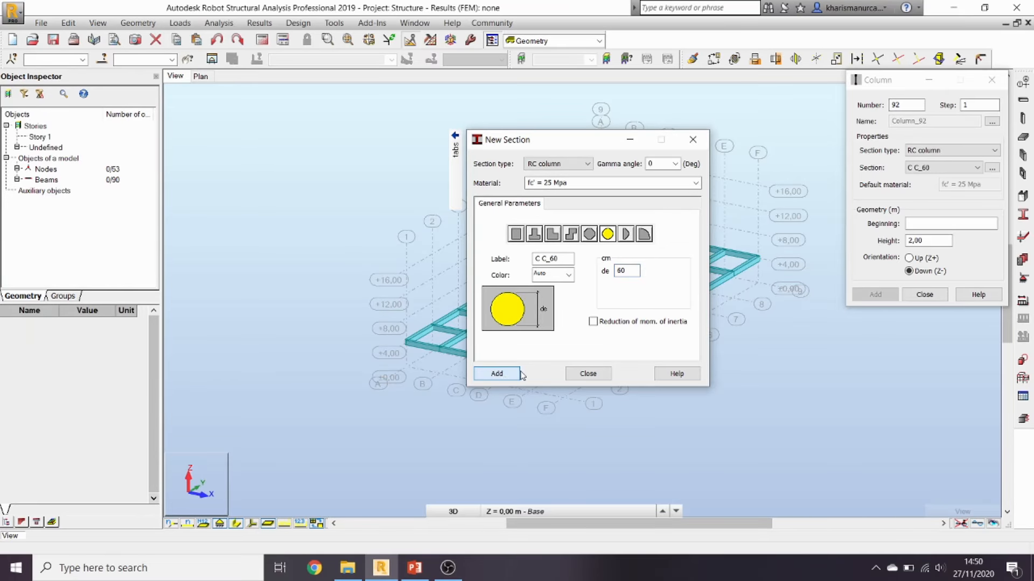
left_click(589, 375)
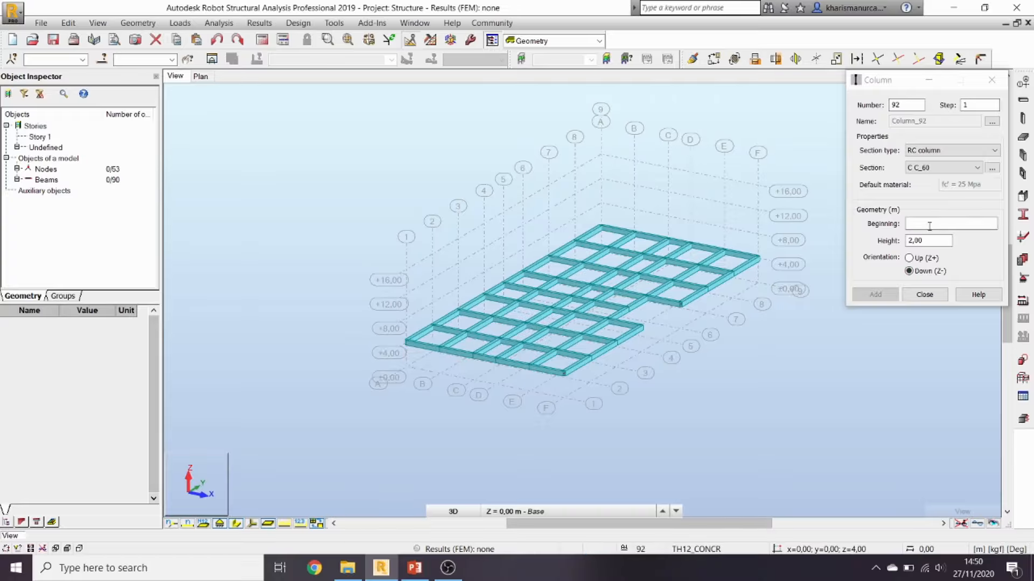
Step: Place a trial 2 m column at the grid corner node A/1 and inspect it
left_click(432, 351)
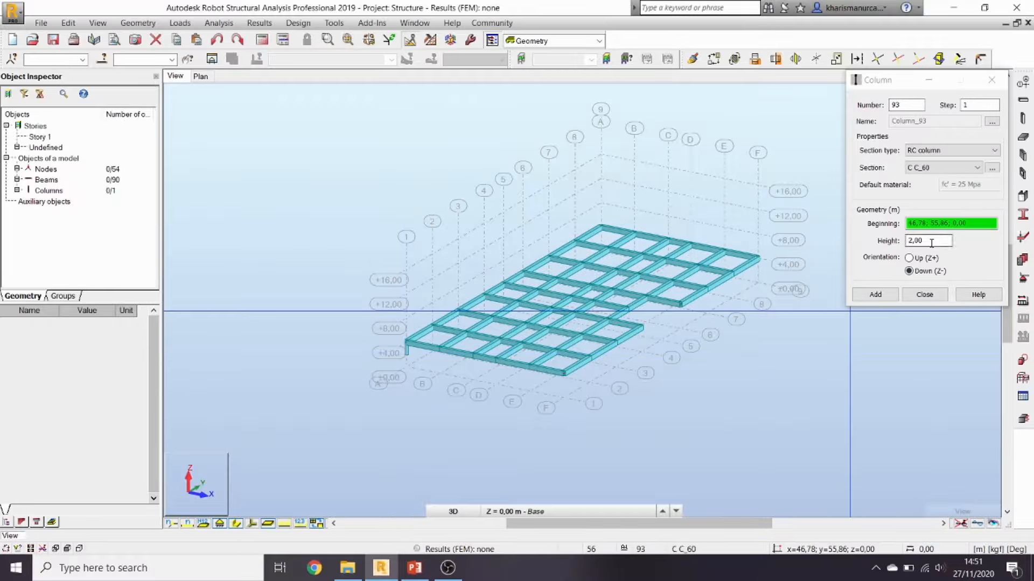
left_click(925, 295)
left_click_drag(419, 384, 378, 335)
left_click(483, 447)
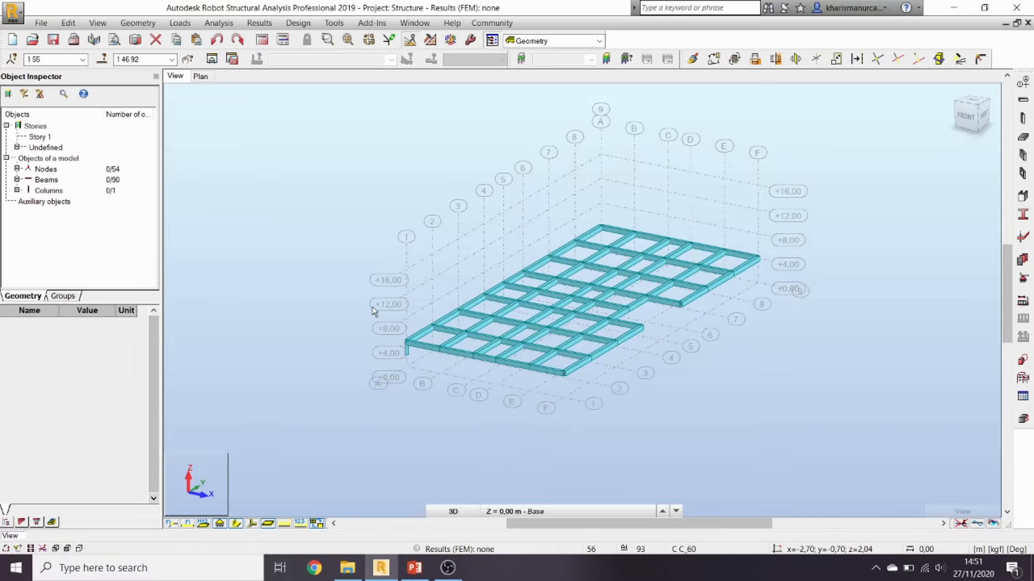
Step: Delete only the 2 m column at A/1, keeping its nodes and beams
left_click_drag(347, 303, 432, 401)
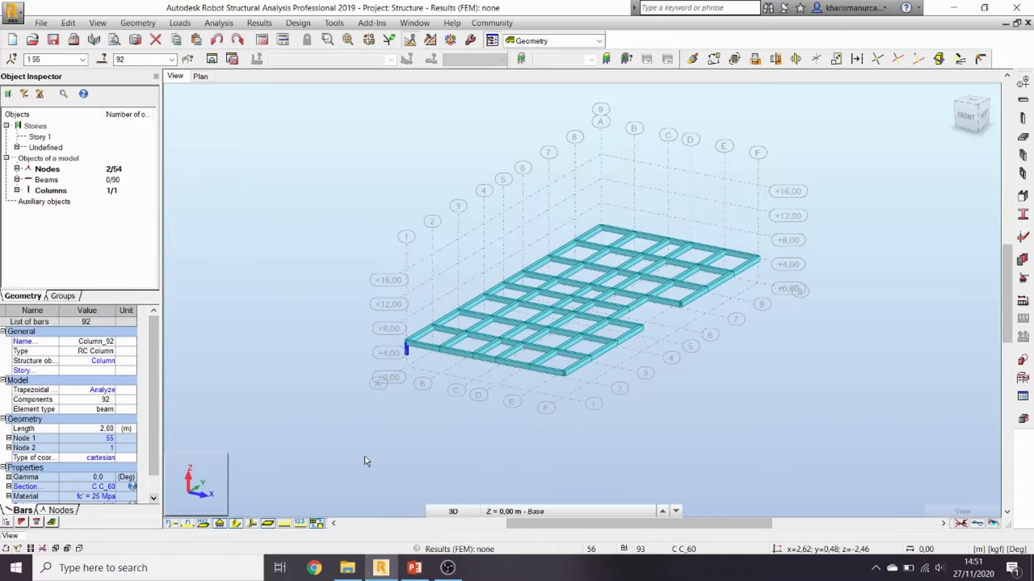
key("Delete")
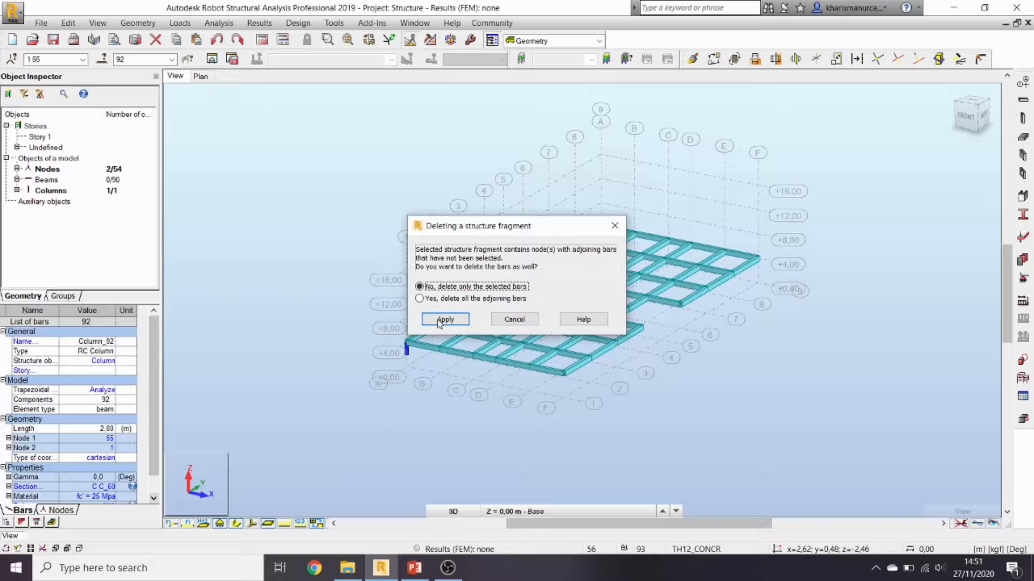
left_click(445, 320)
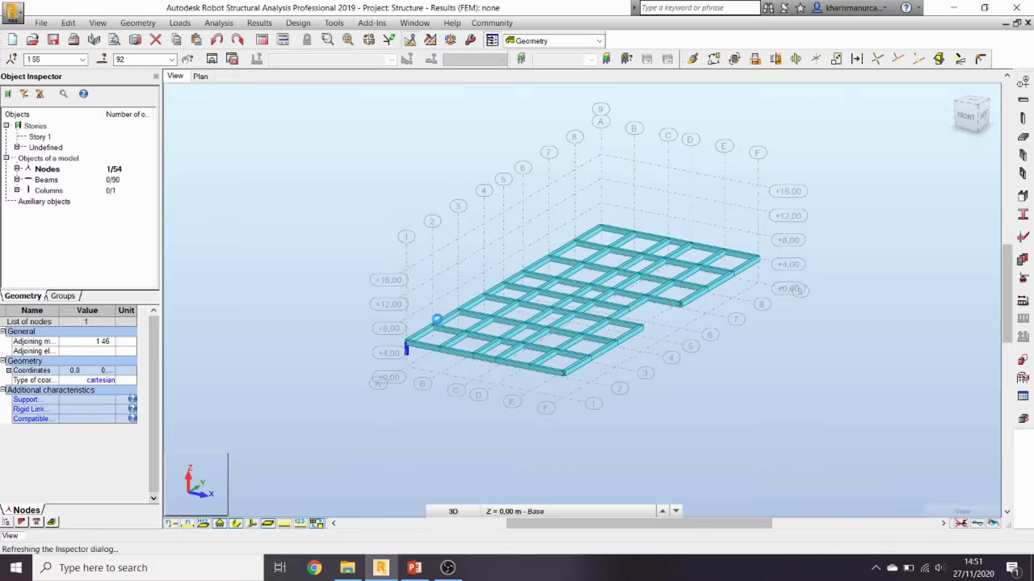
left_click(1023, 119)
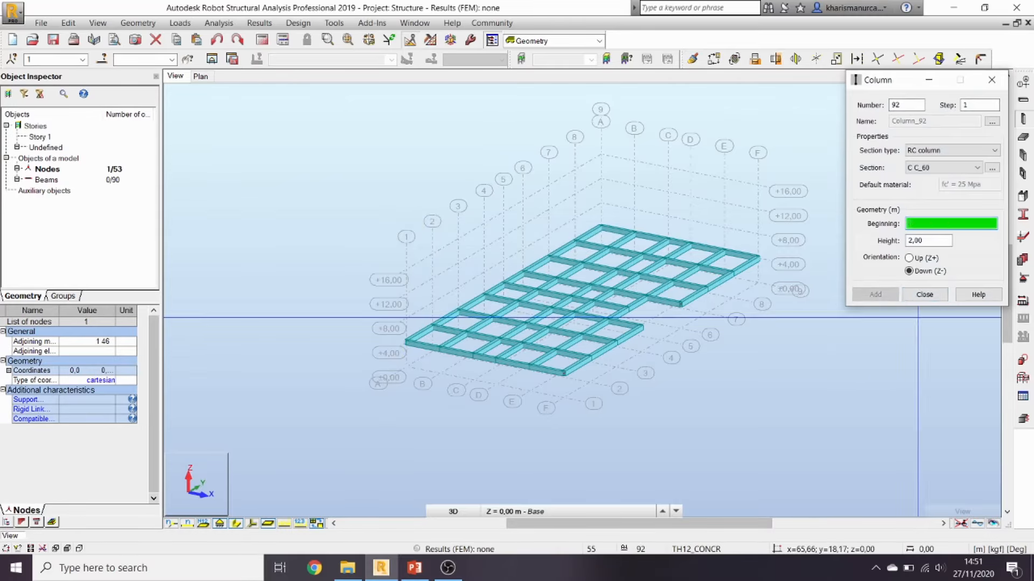
Step: Set the column height to 4 m and place a first column at a base node
left_click(933, 240)
type("4")
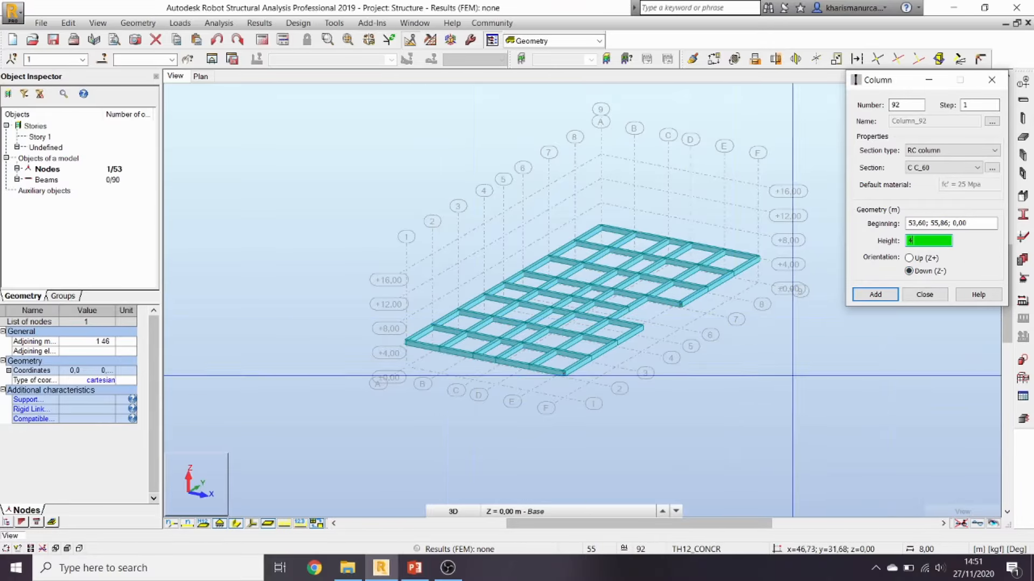
left_click(406, 343)
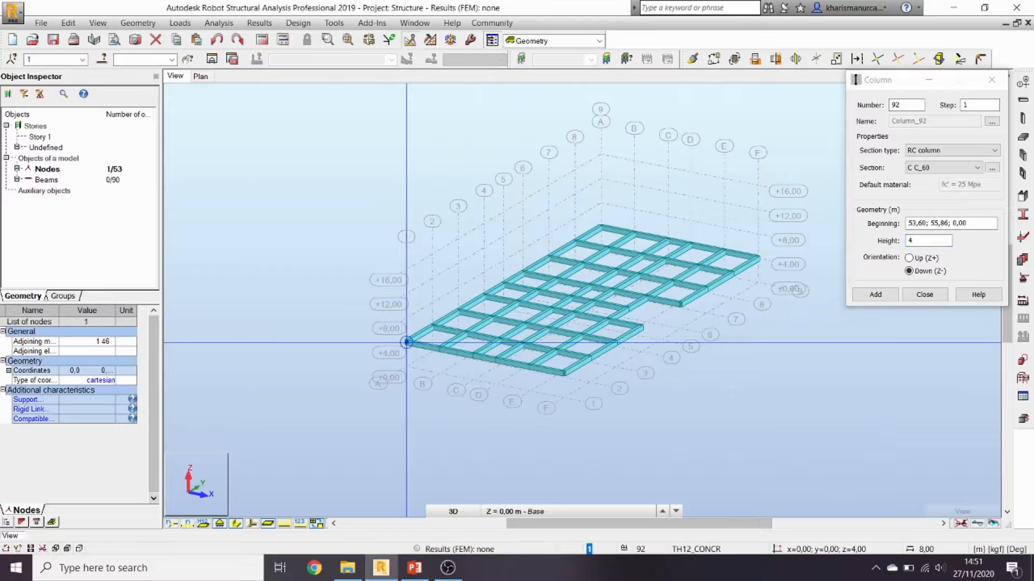
left_click(874, 295)
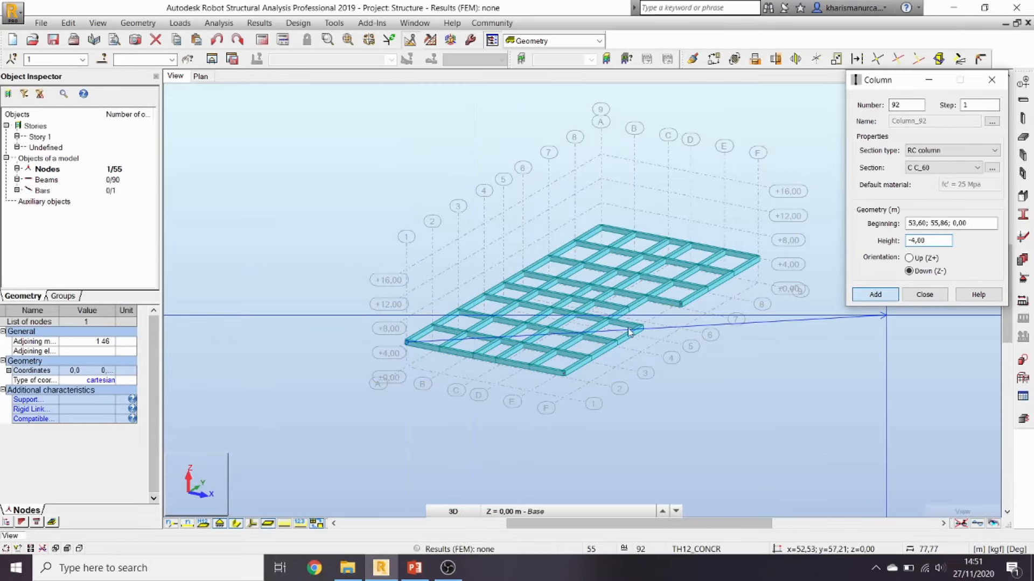
left_click(406, 366)
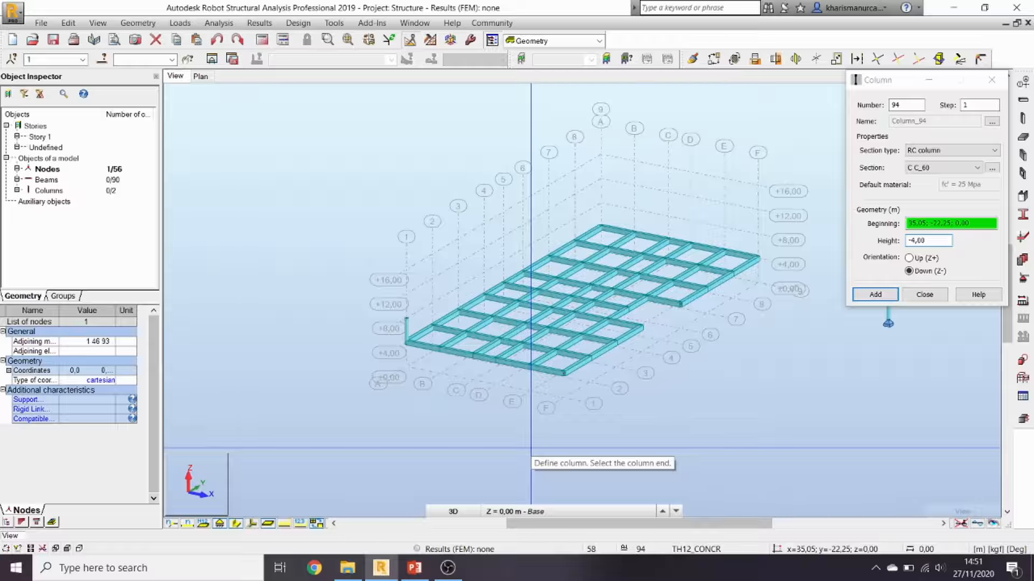
left_click(531, 447)
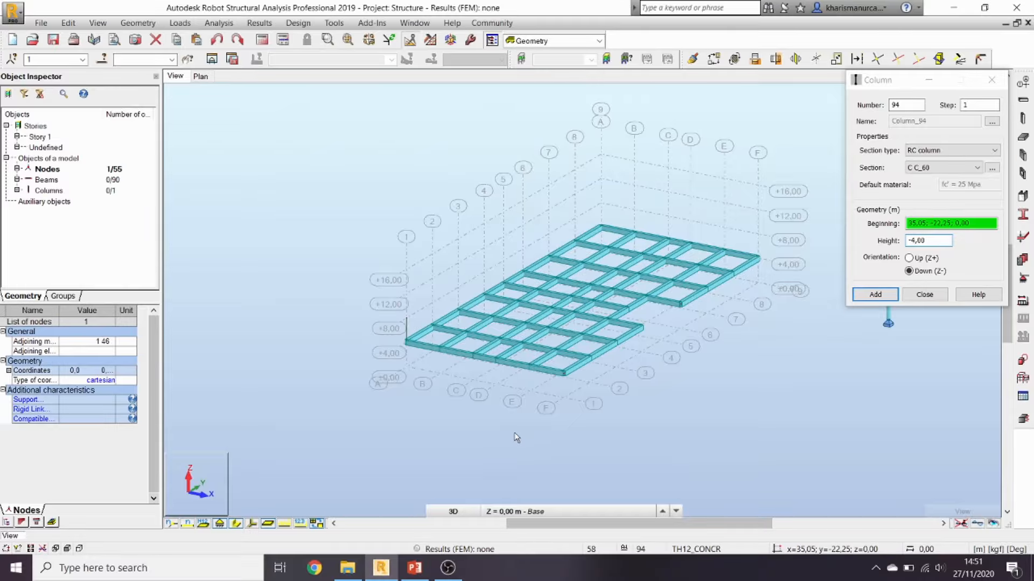
left_click(937, 223)
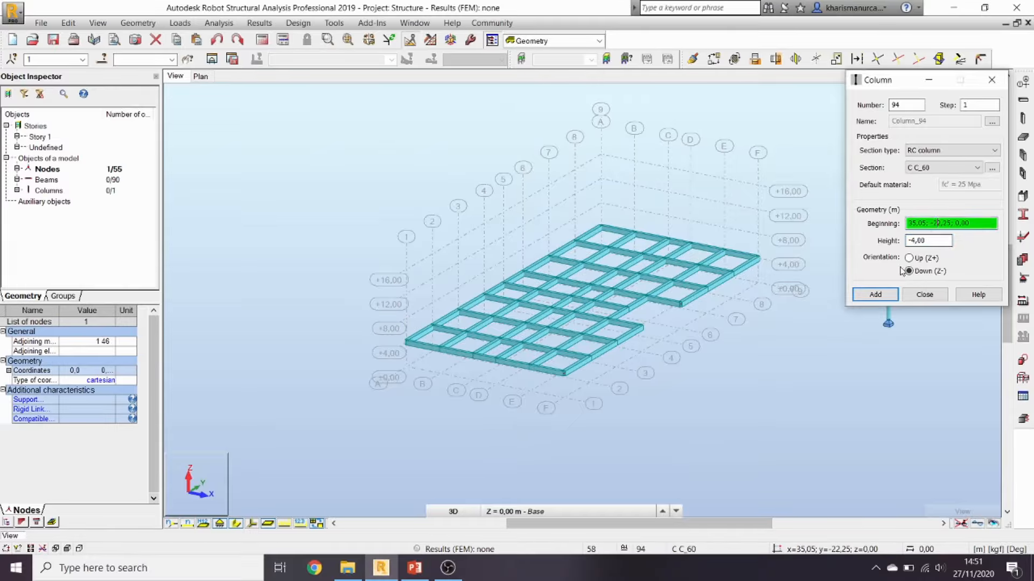
Step: Place columns at base nodes A1, B1, C1 and D1, oriented Up (Z+) from Base level
left_click(406, 371)
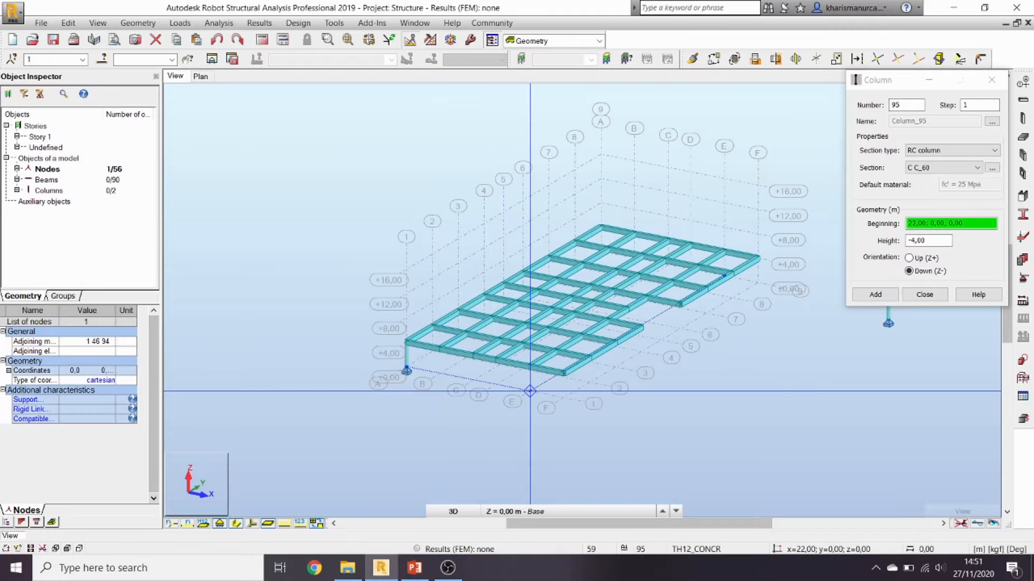
left_click(440, 373)
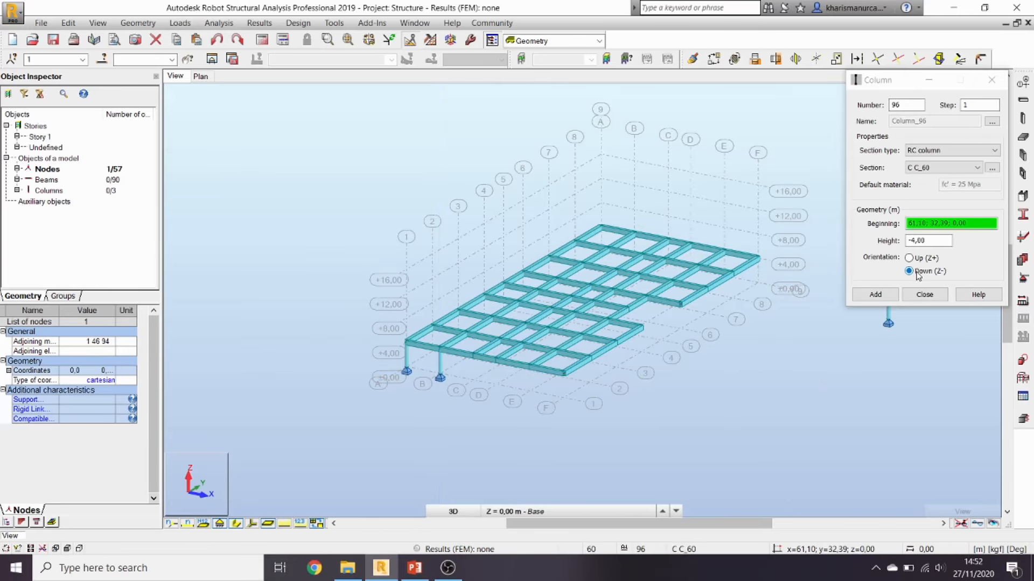
left_click(474, 380)
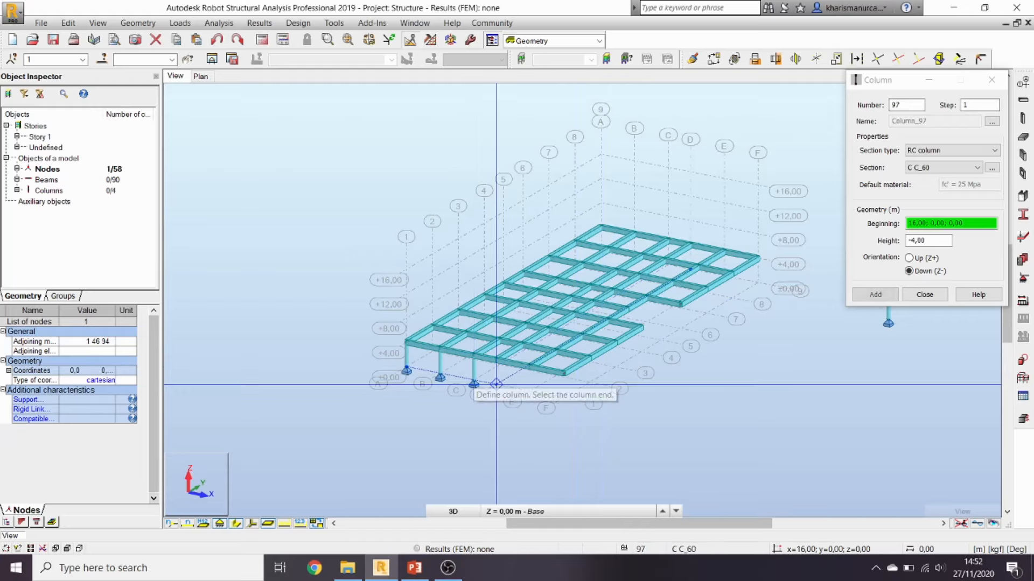
left_click(496, 384)
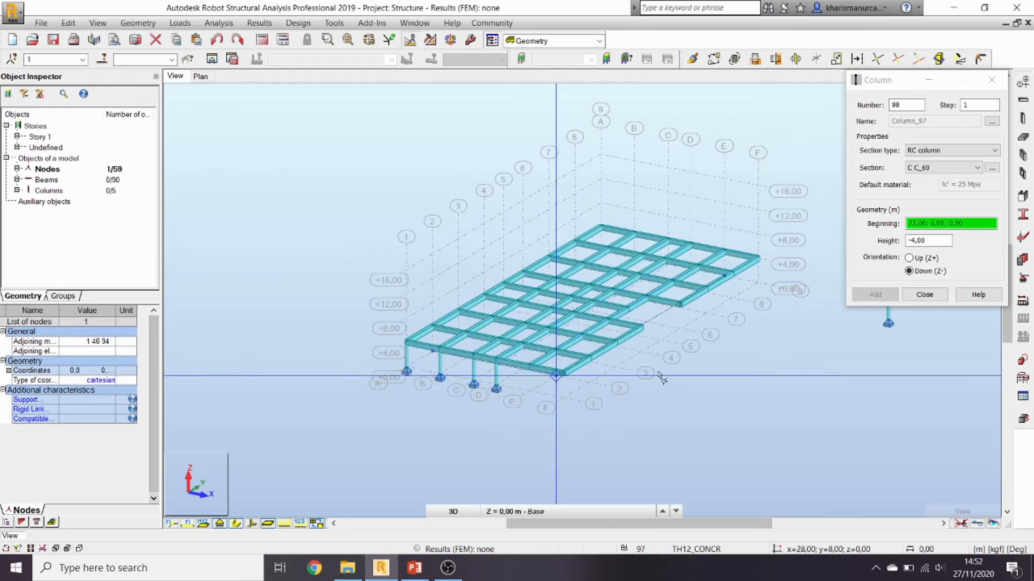
left_click(923, 259)
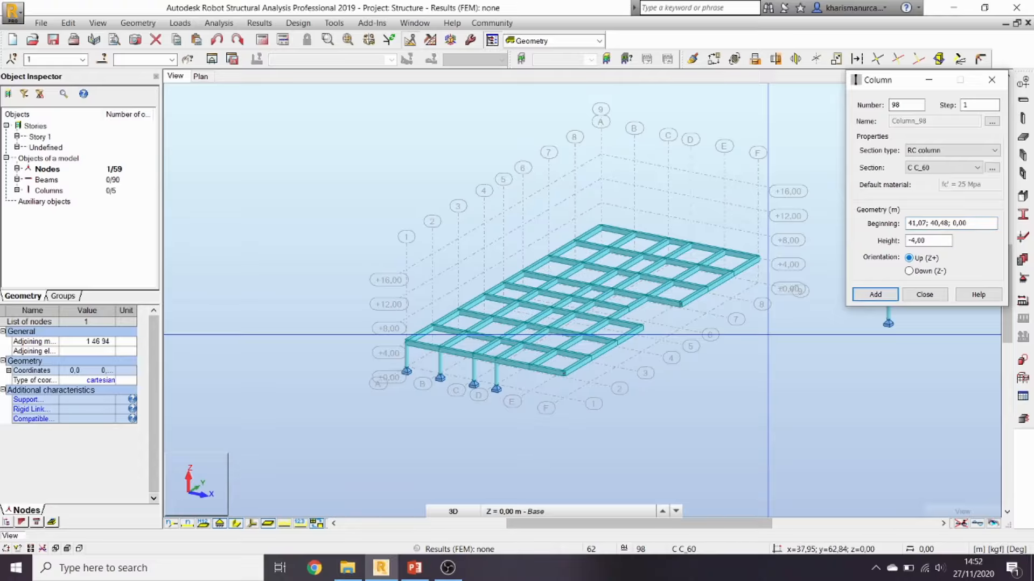
left_click(547, 515)
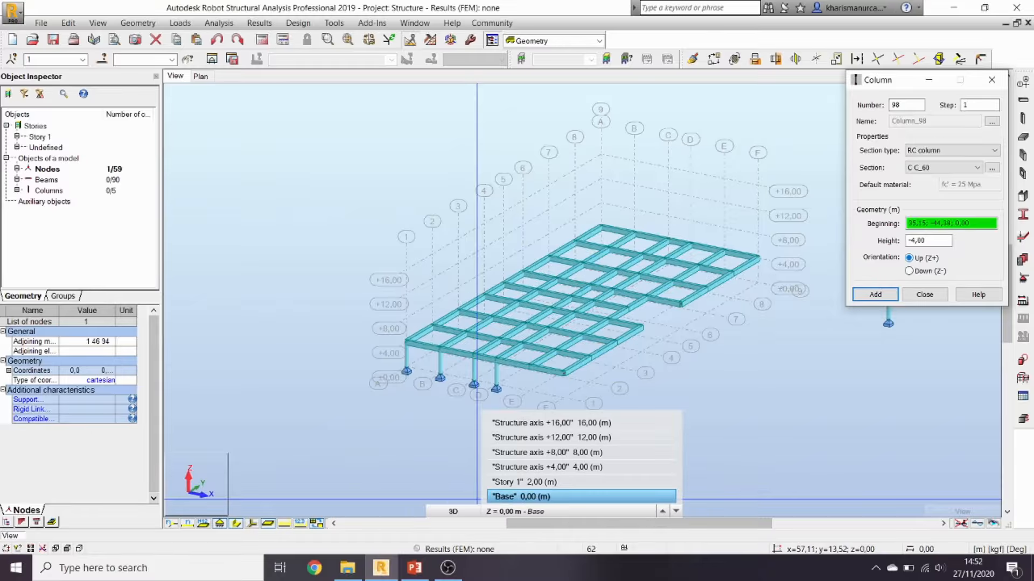
left_click(477, 498)
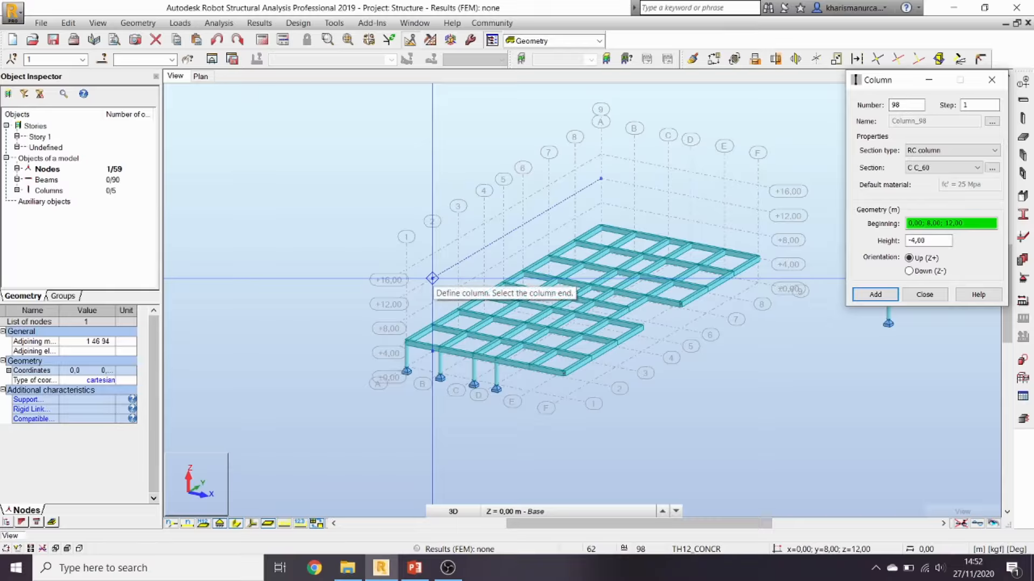
left_click(432, 278)
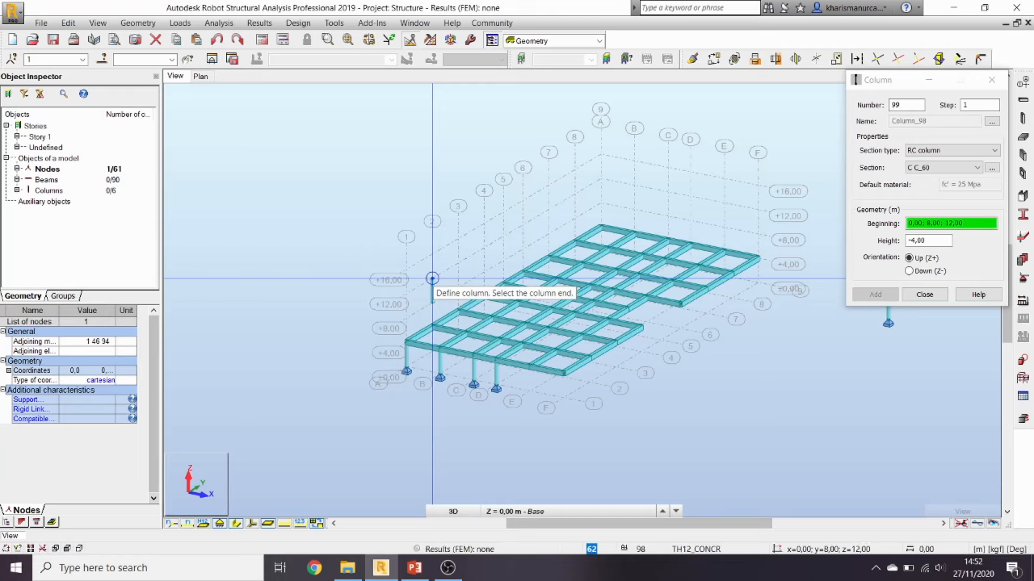
left_click(925, 294)
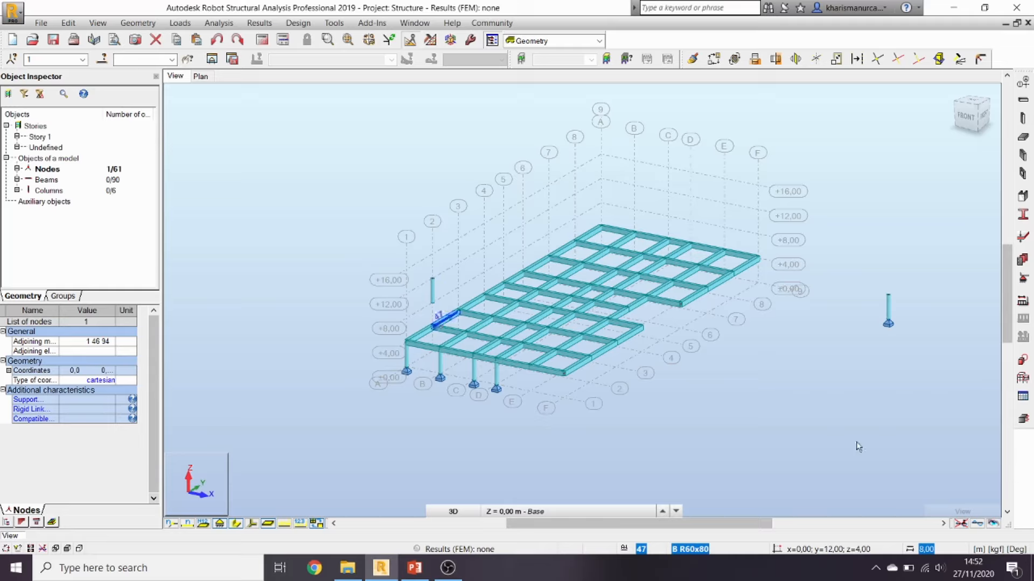
Step: Add columns at base nodes E1 and F1, then select the floating column near grid 2
left_click_drag(929, 369, 867, 265)
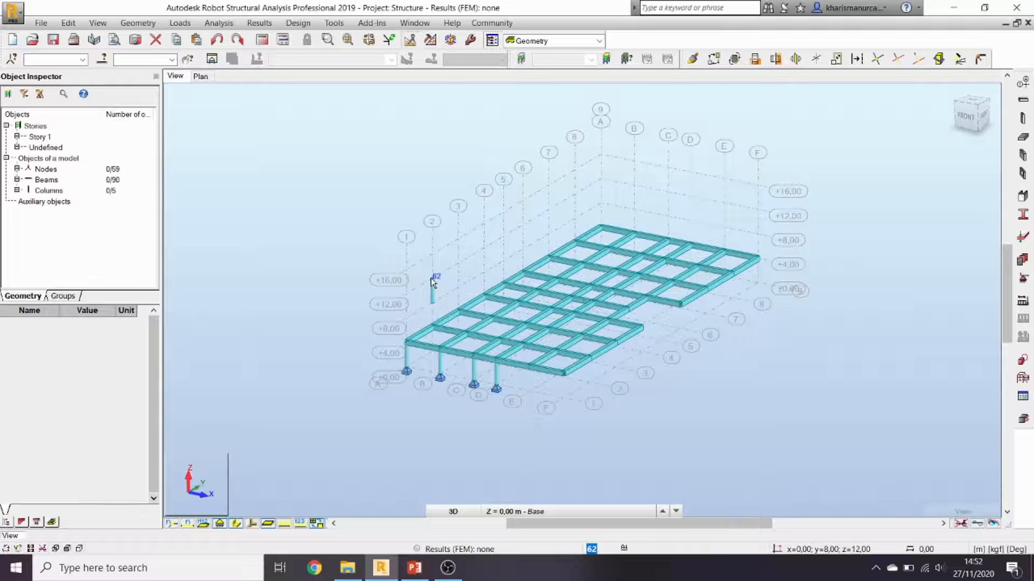
left_click(1022, 119)
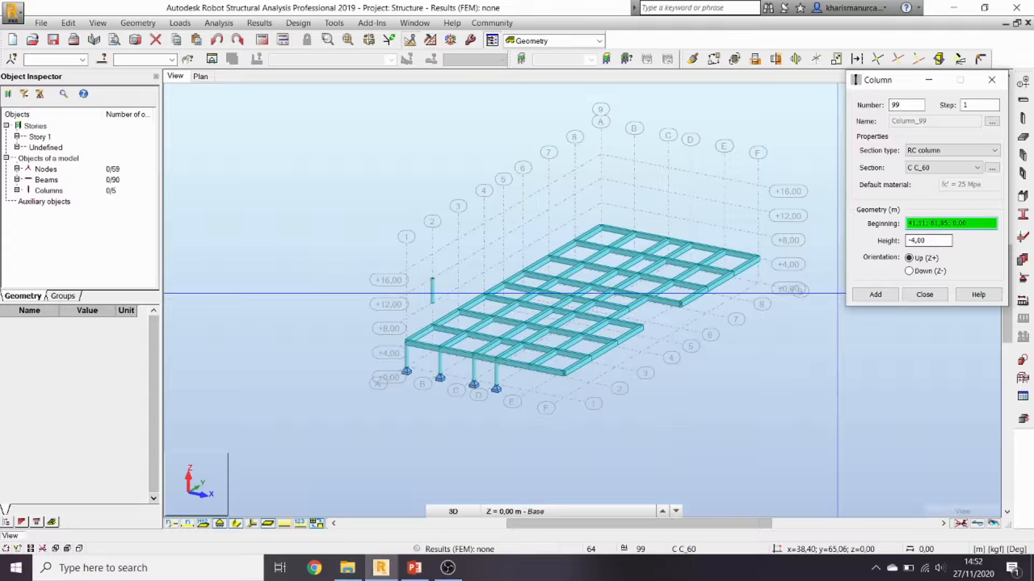
left_click(530, 367)
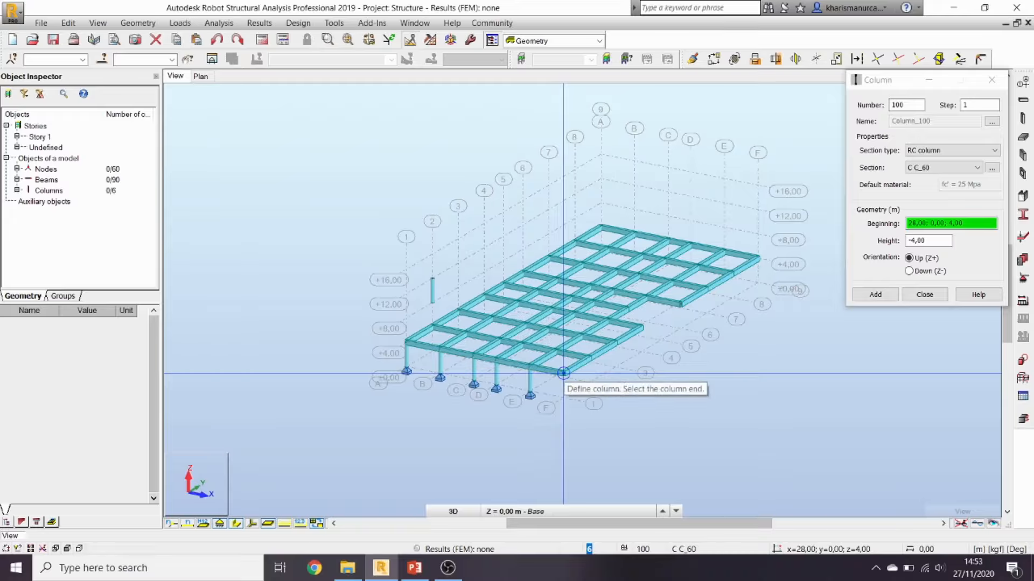
left_click(563, 373)
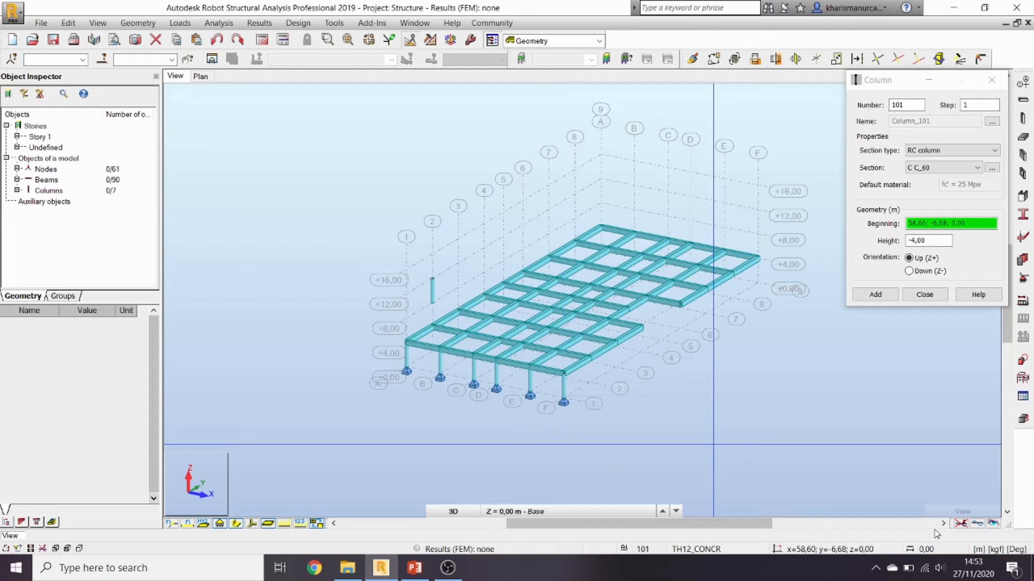
left_click(924, 294)
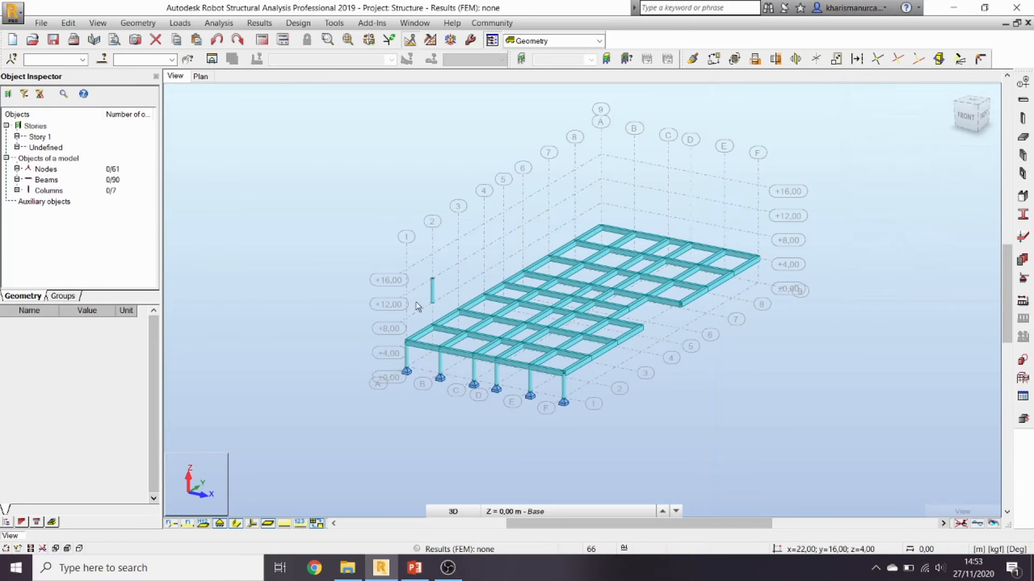
left_click(417, 275)
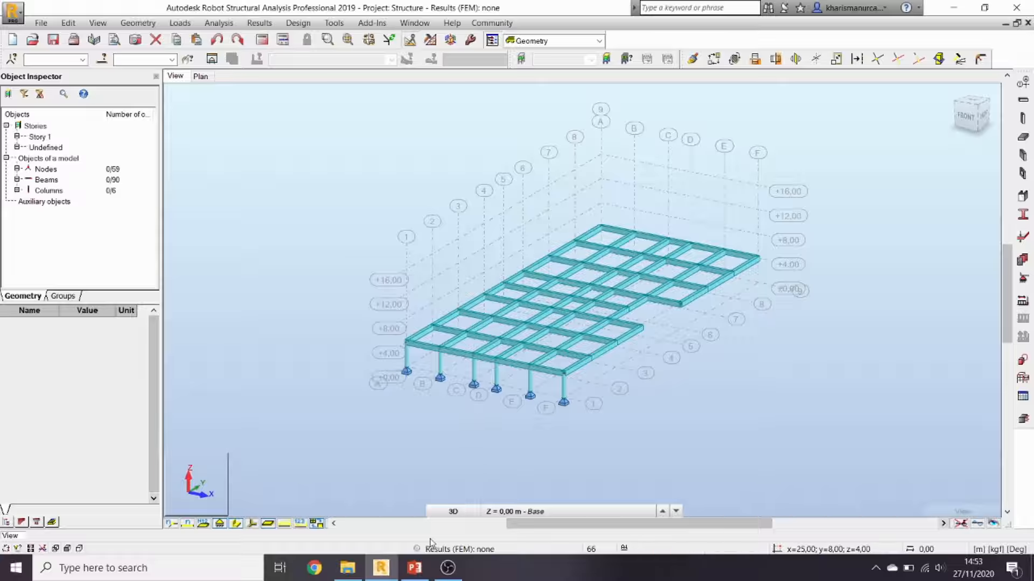
left_click(458, 513)
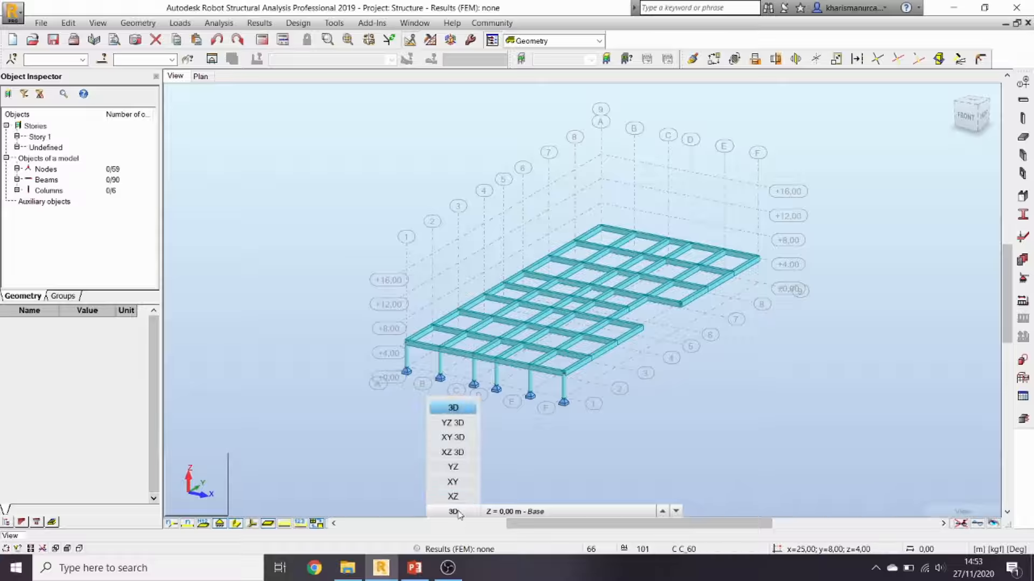
Step: Select the six grid-line 1 columns in the XZ elevation, then start the Translation tool
left_click(461, 499)
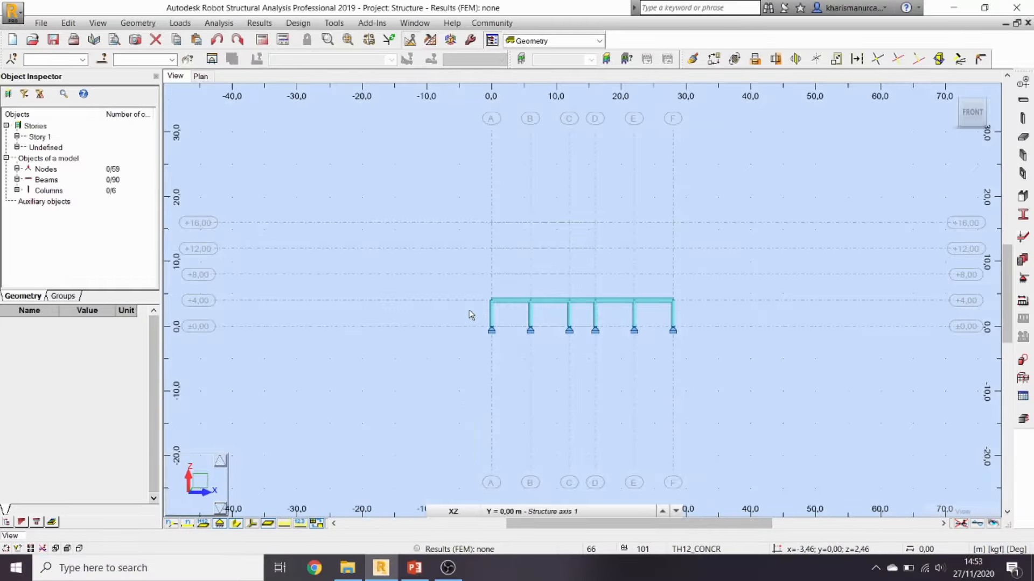
mouse_move(468, 310)
left_mouse_down()
mouse_move(688, 341)
mouse_move(709, 357)
mouse_move(531, 318)
mouse_move(464, 322)
left_mouse_up()
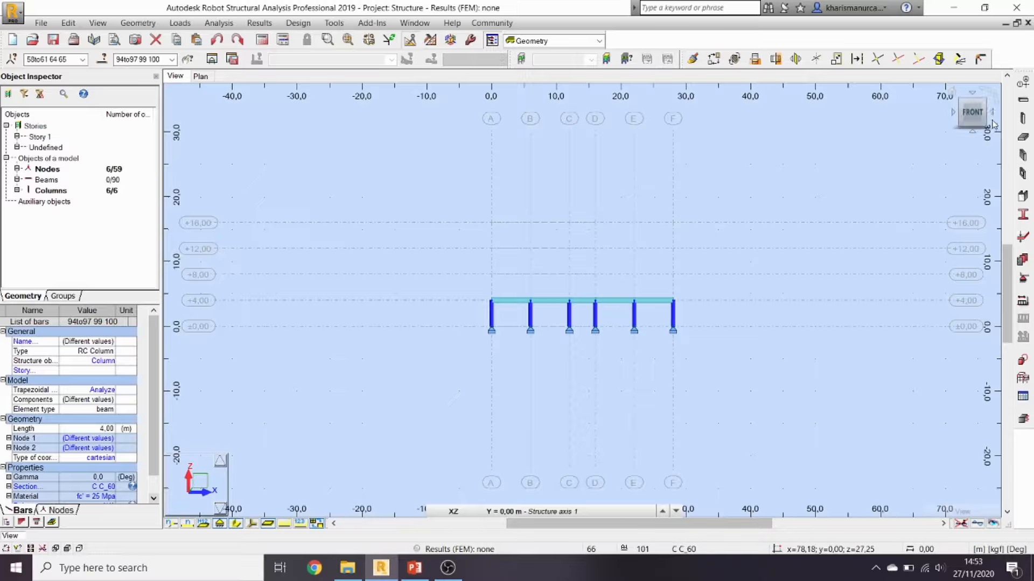
left_click(950, 95)
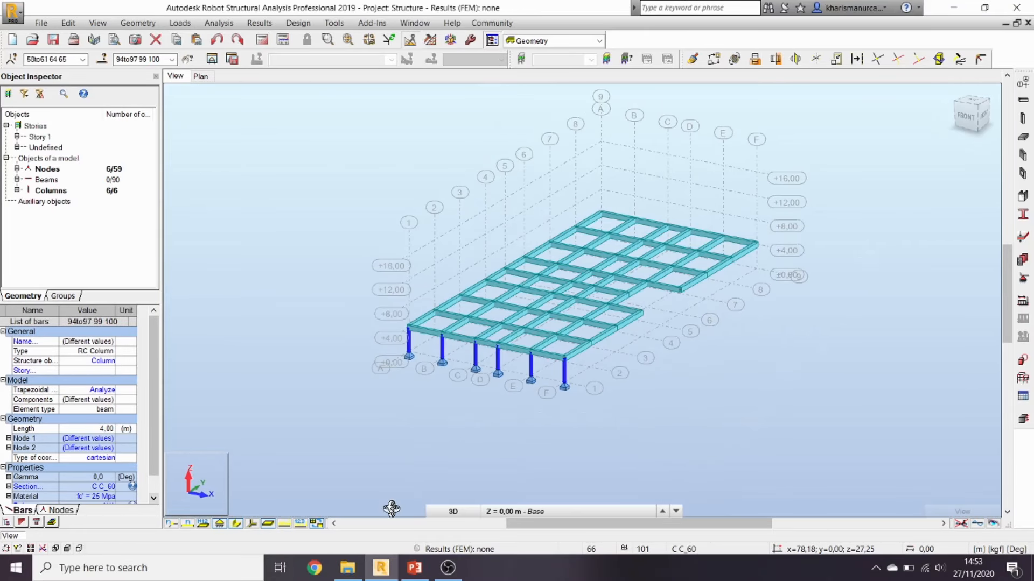
left_click(692, 59)
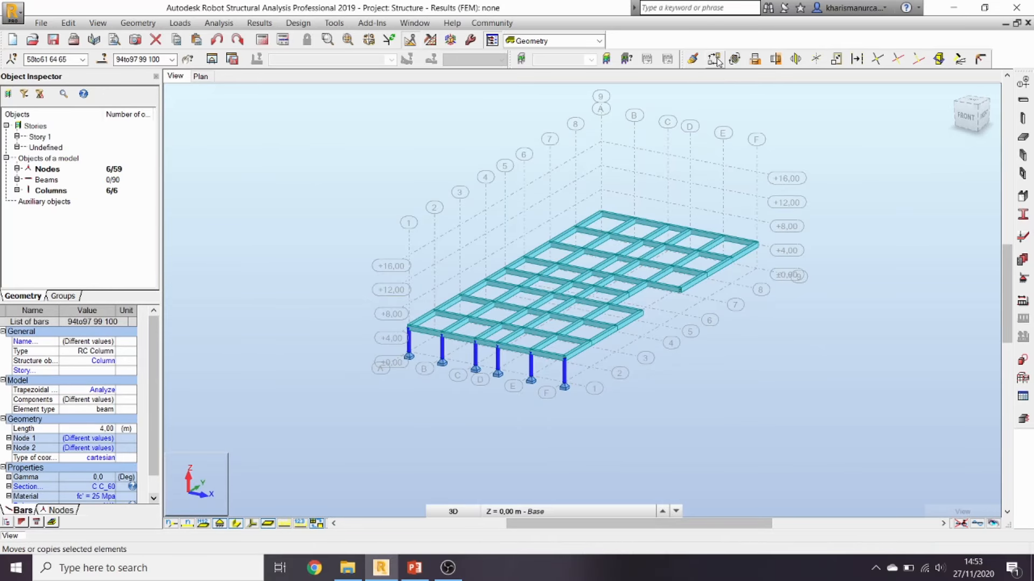
Step: Copy the columns along Y to the y=8, 16, 24, 30 and 36 grid lines
left_click(408, 328)
left_click(433, 314)
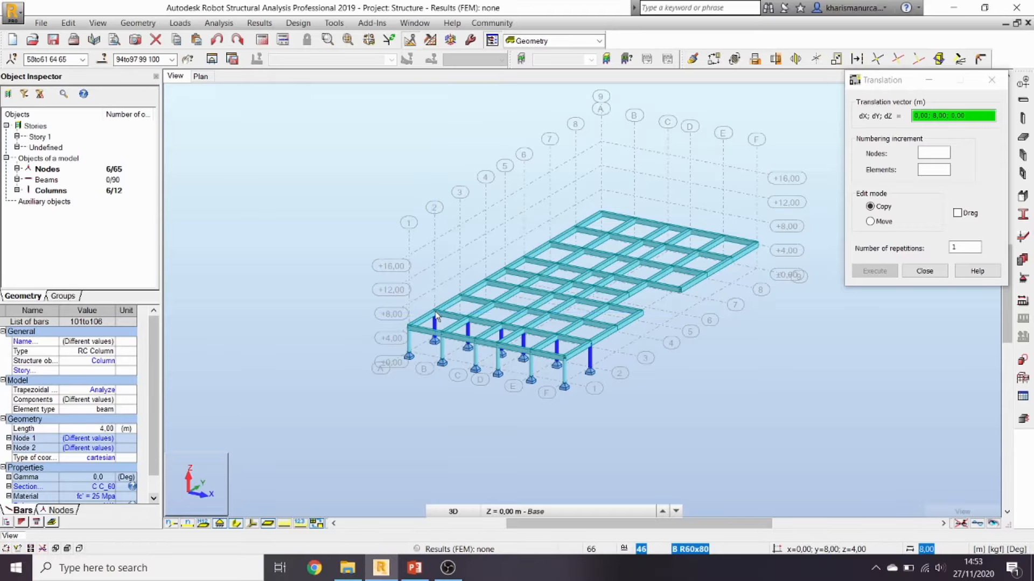
left_click(462, 297)
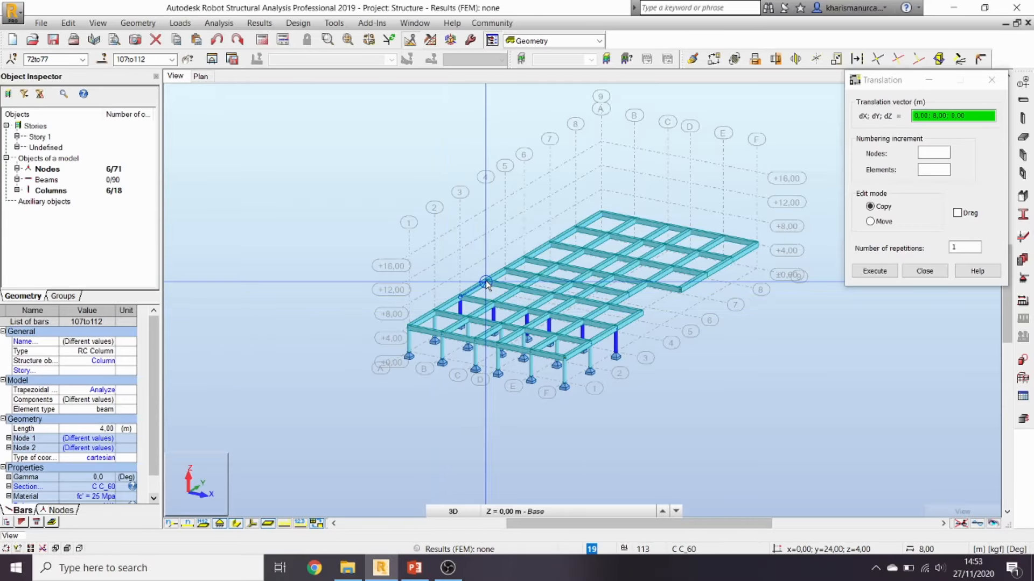
left_click(485, 280)
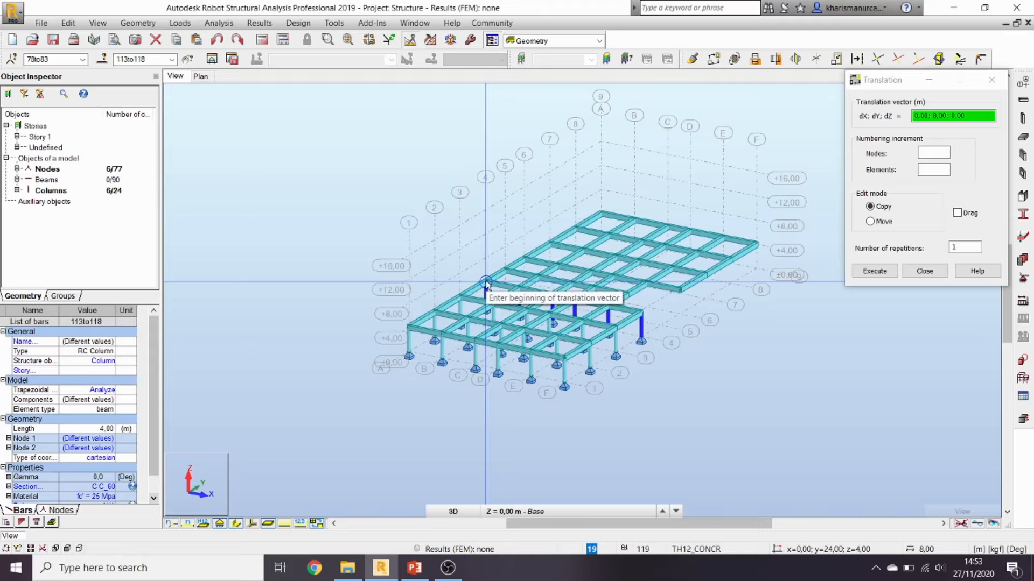
left_click(485, 280)
left_click(504, 269)
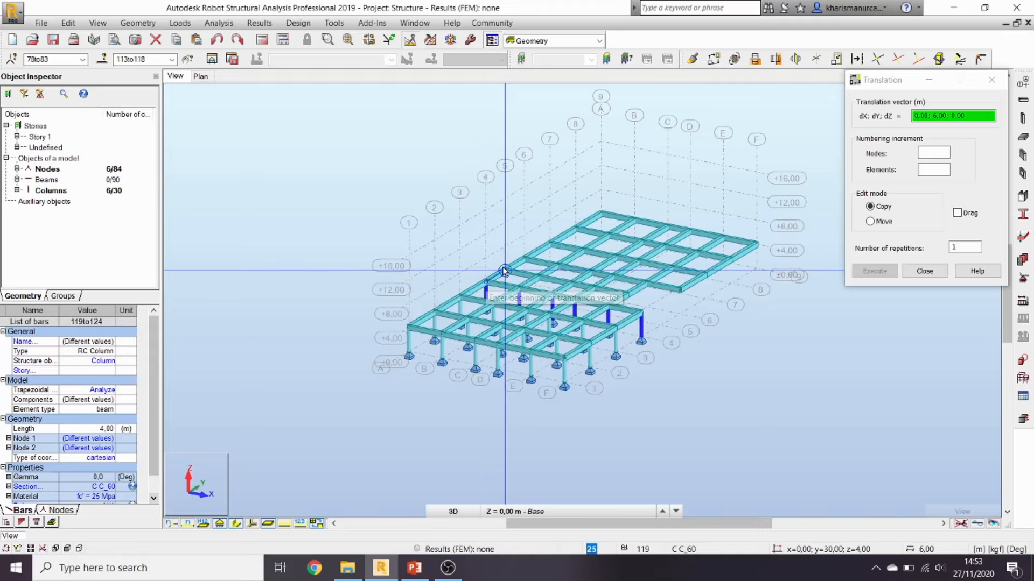
left_click(505, 269)
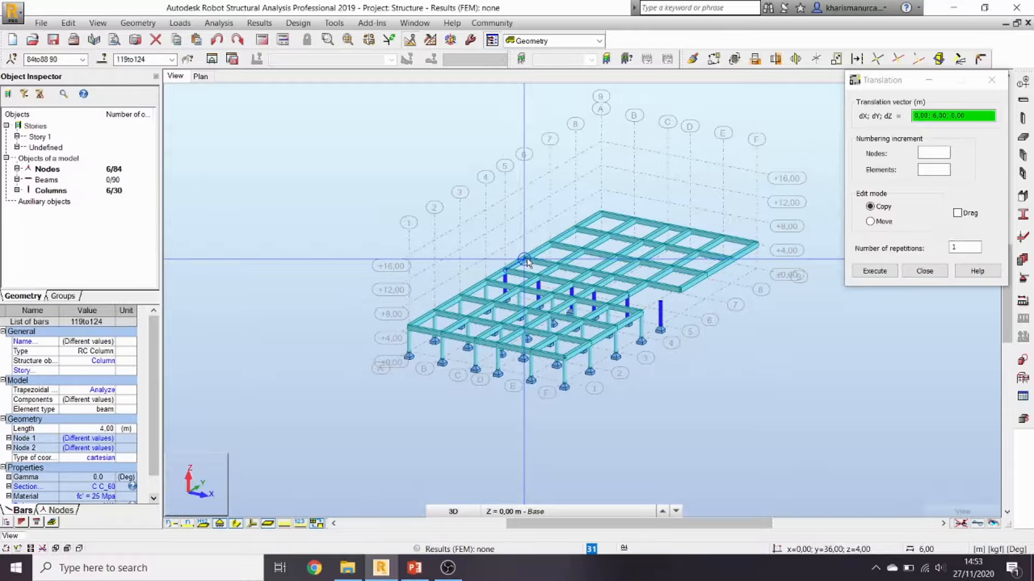
left_click(525, 260)
scroll(527, 263, "up", 4)
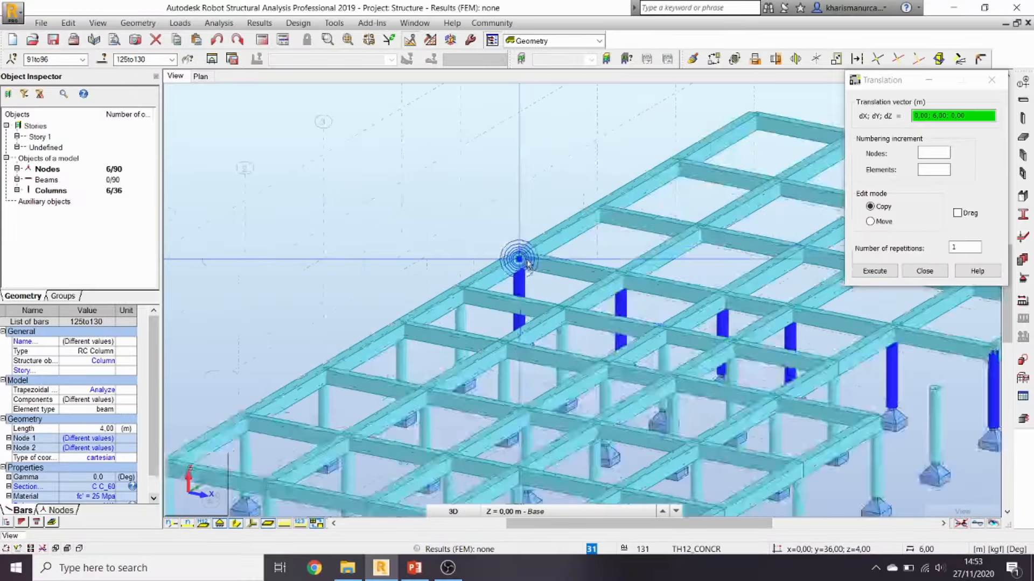
left_click(236, 522)
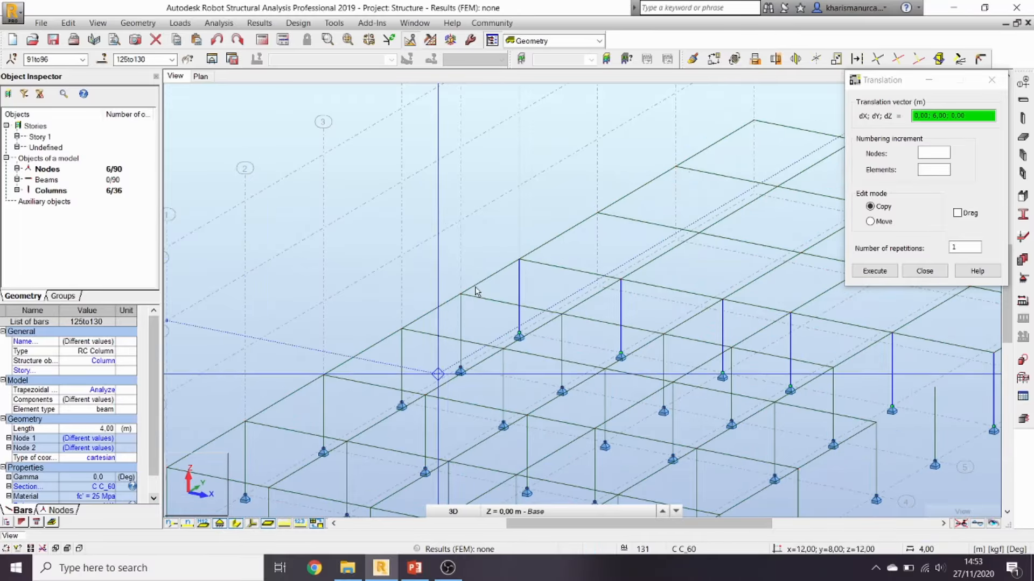
Step: Continue copying the columns to the remaining grid lines up to y=60
left_click(520, 260)
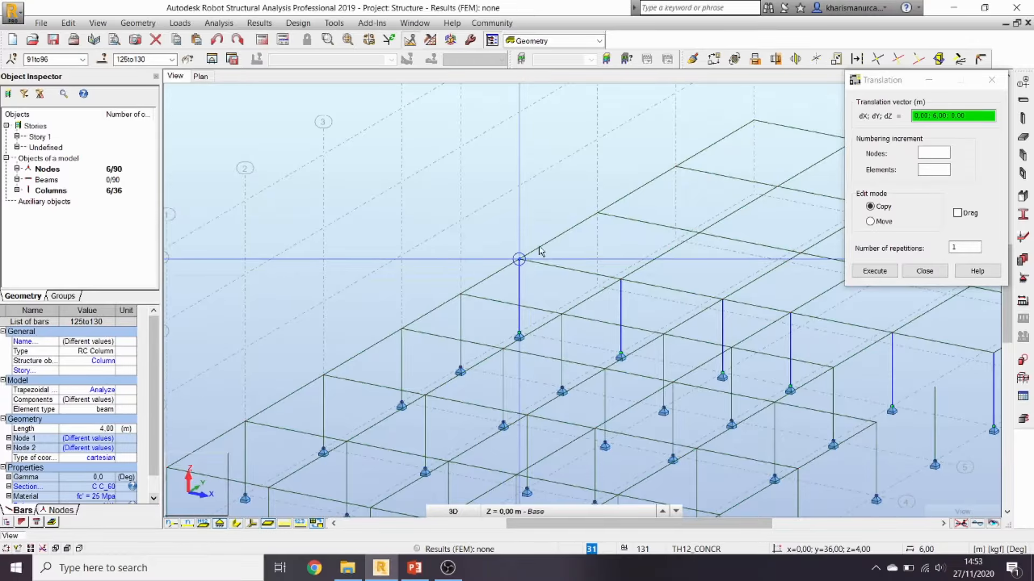
left_click(597, 214)
middle_click_drag(597, 214, 461, 359)
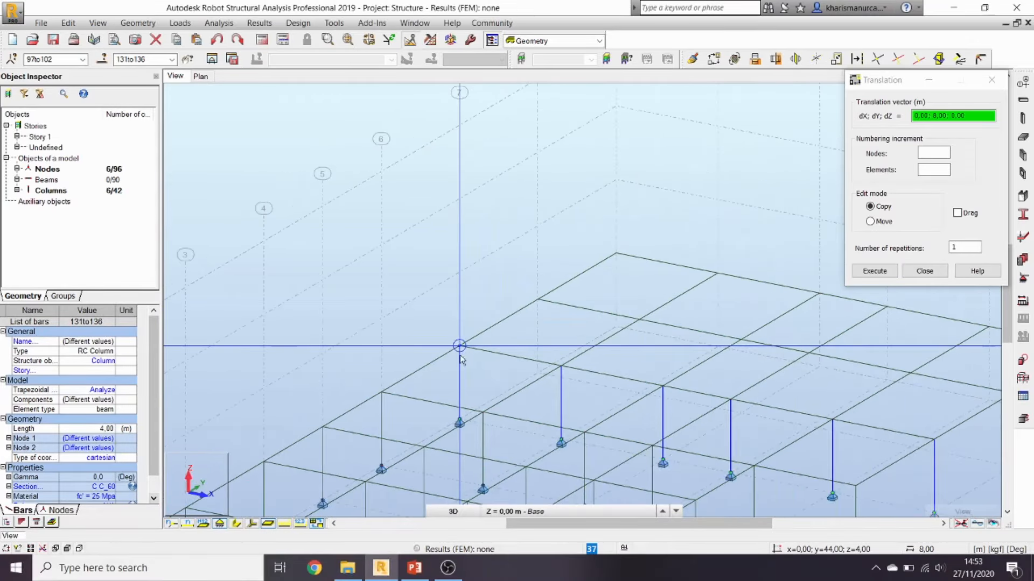
left_click(465, 342)
left_click(539, 299)
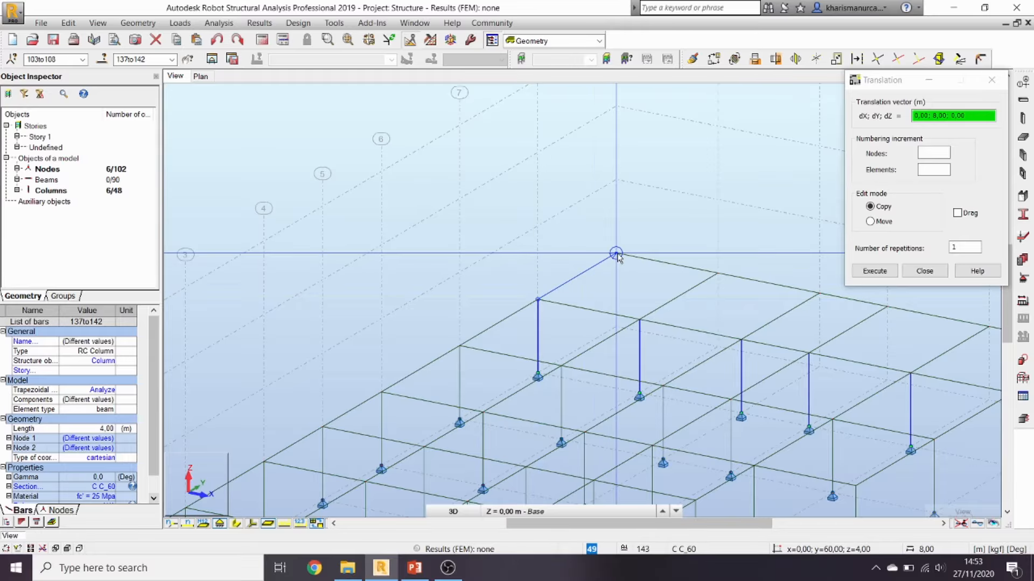
left_click(888, 273)
left_click(926, 274)
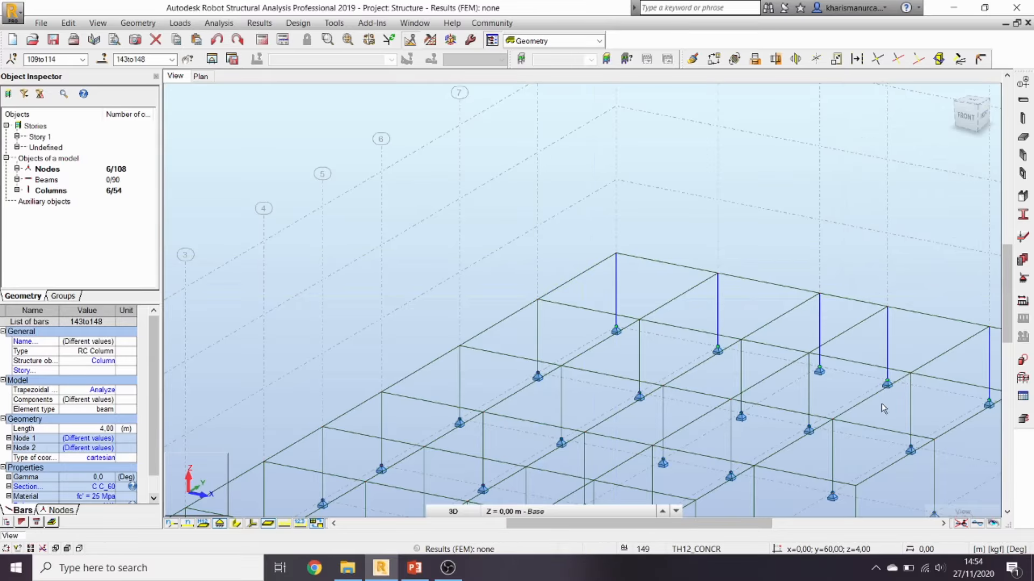
Step: Delete the stray extra column at the far end of the frame
scroll(881, 405, "down", 1)
middle_click_drag(812, 420, 729, 274)
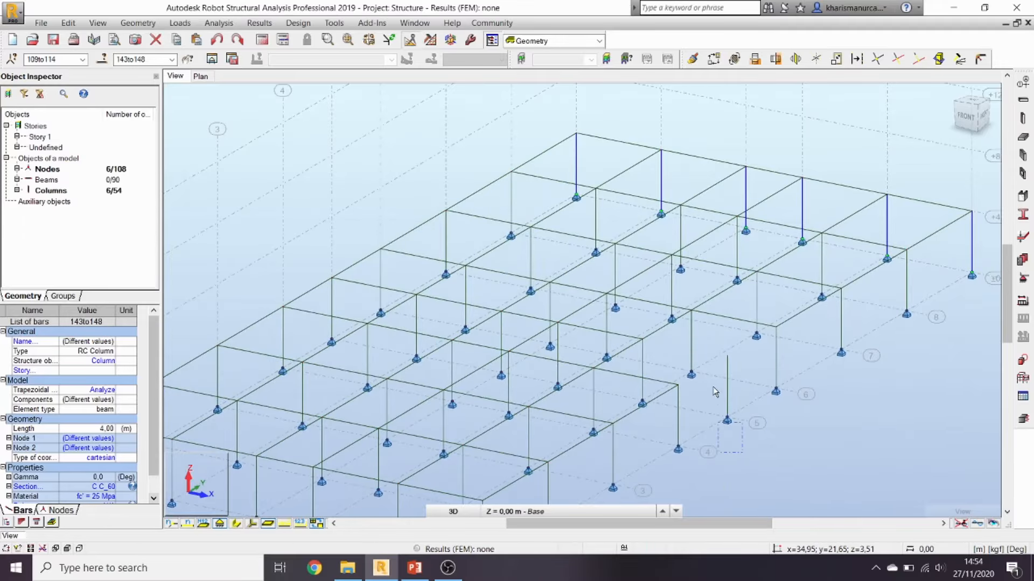
left_click(718, 344)
key("Delete")
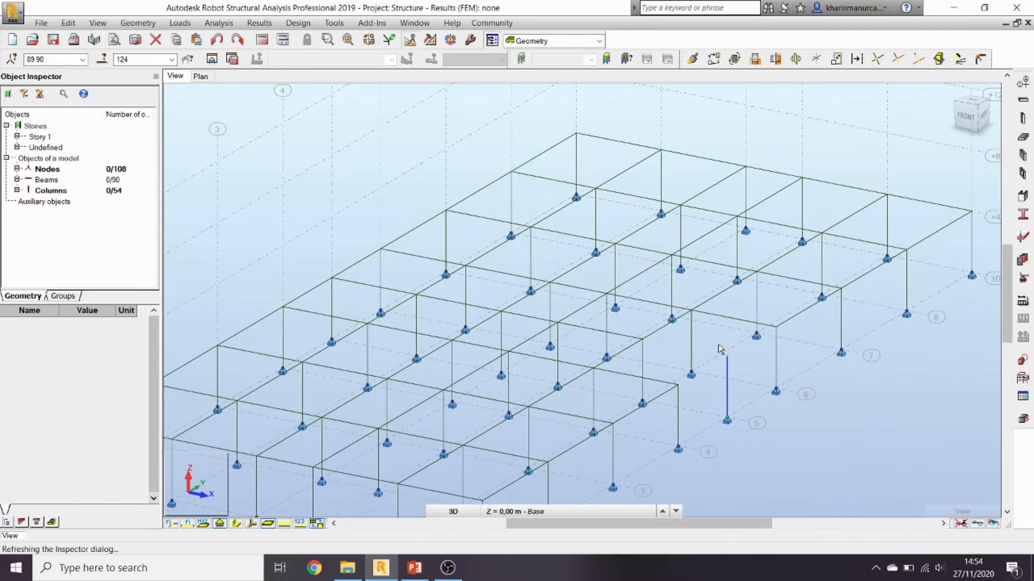
scroll(702, 403, "down", 4)
middle_click_drag(690, 446, 689, 411)
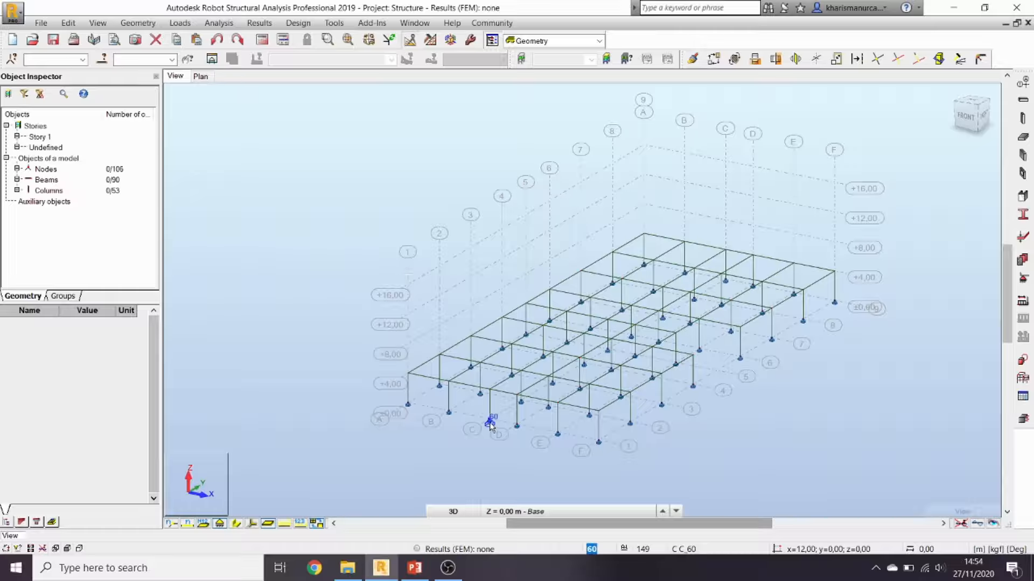
Step: Select all 53 column-base nodes via the ±0,00 level label
left_click(389, 415)
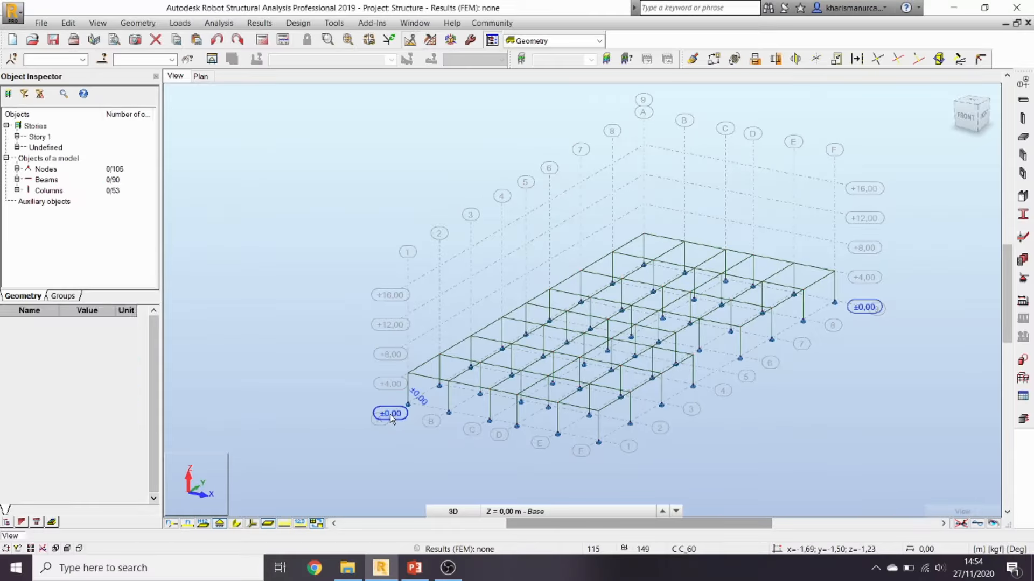
Step: Apply fixed supports to the selected base nodes
left_click(1023, 279)
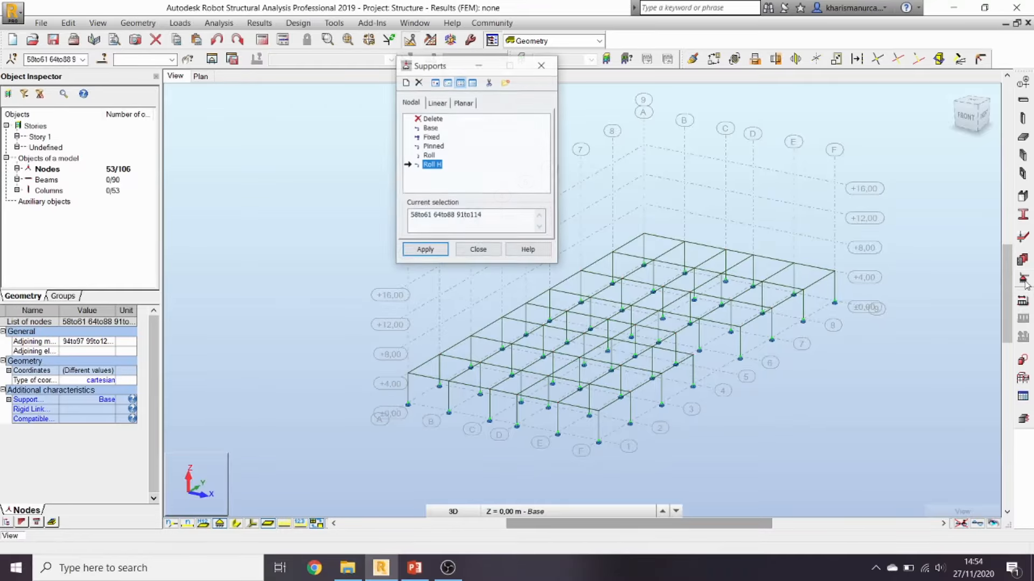
left_click(431, 138)
left_click(425, 251)
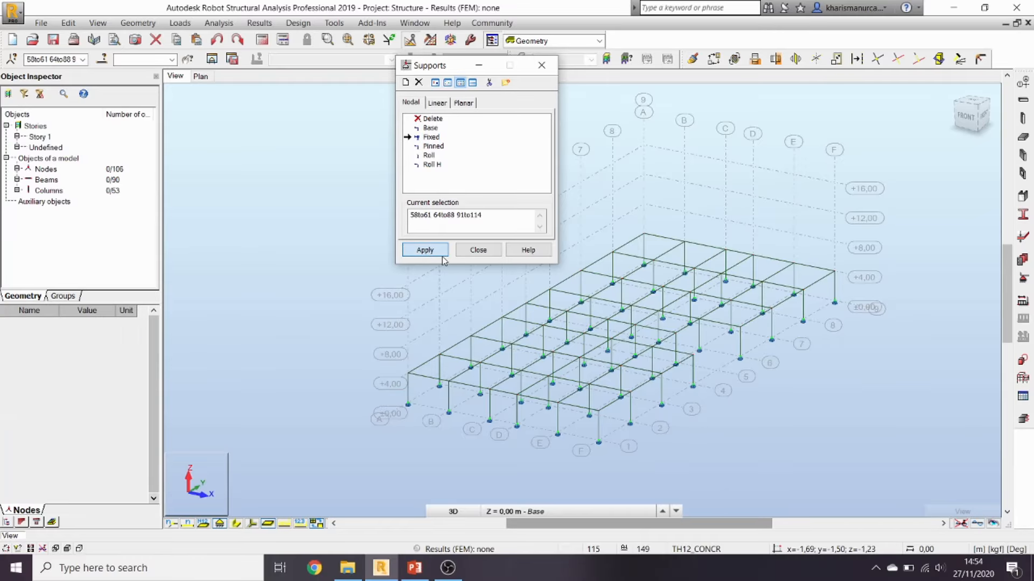
left_click(478, 250)
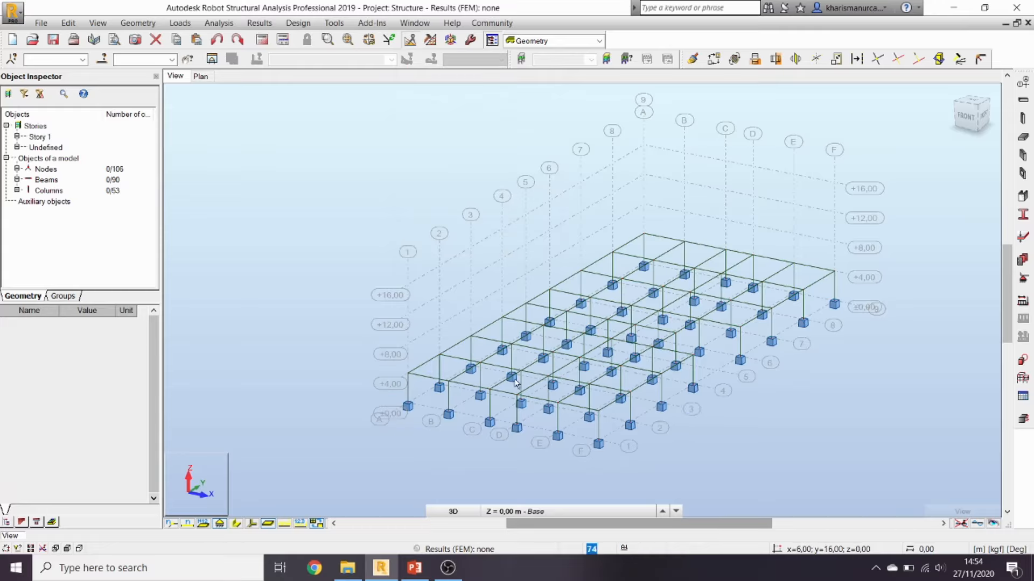
Step: Reselect the ±0,00 nodes and delete their supports again
left_click(390, 414)
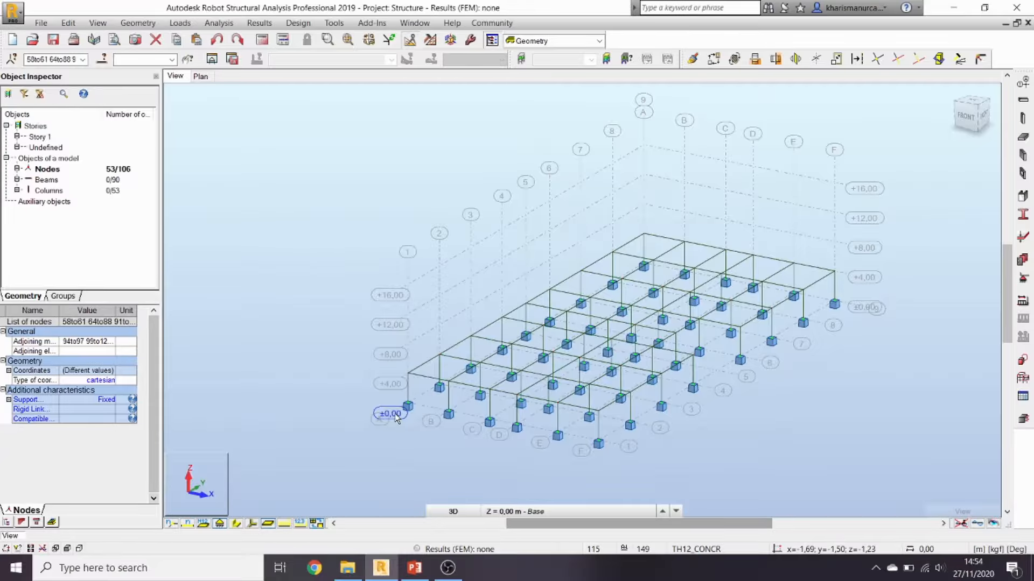
scroll(398, 418, "up", 3)
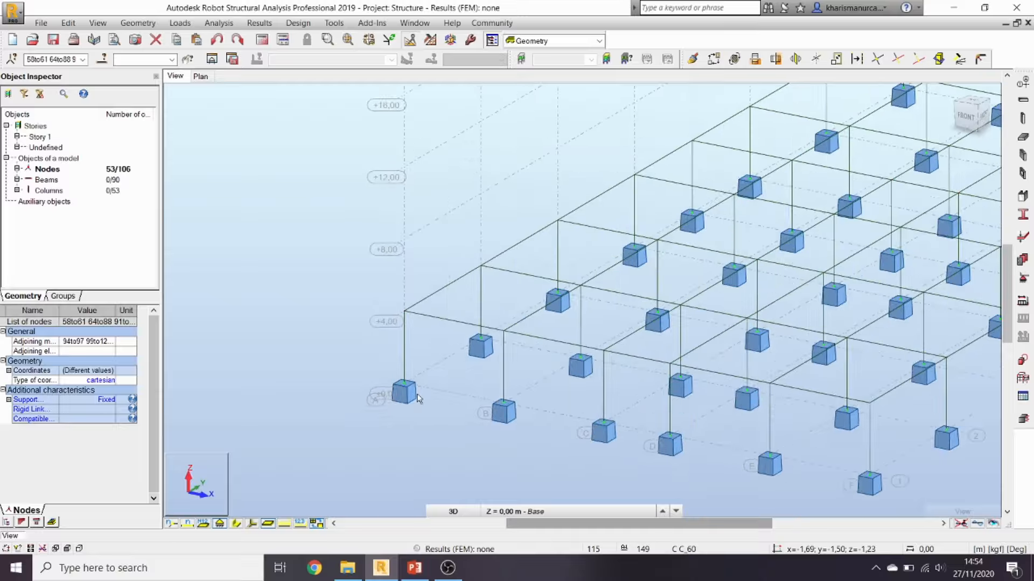
scroll(421, 410, "up", 1)
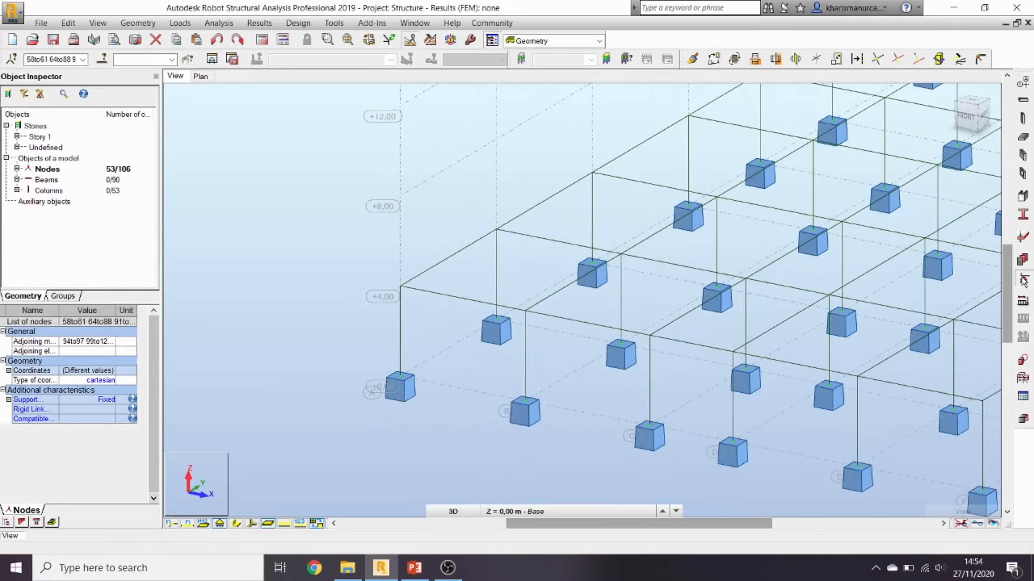
left_click(1022, 279)
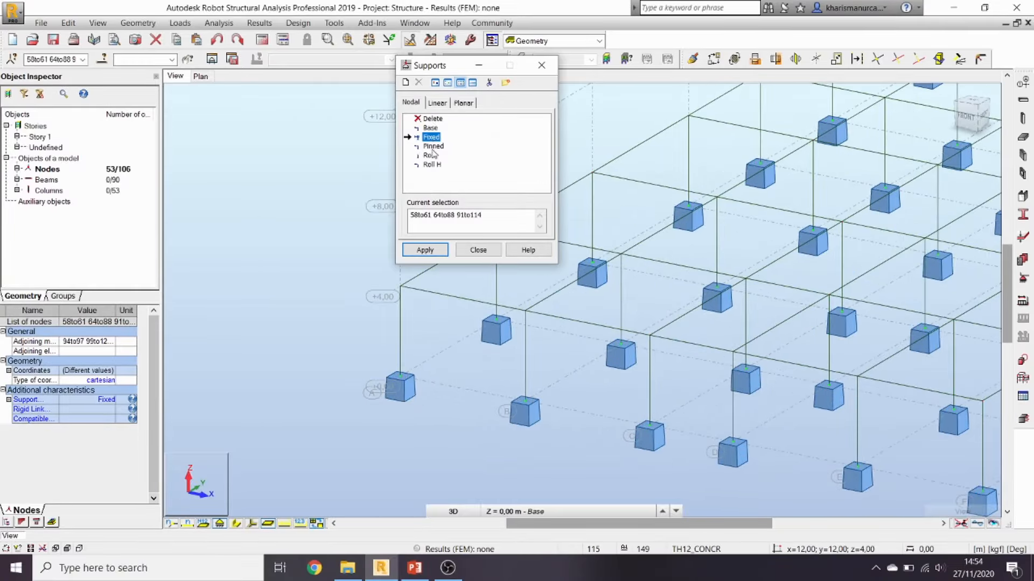
left_click(432, 119)
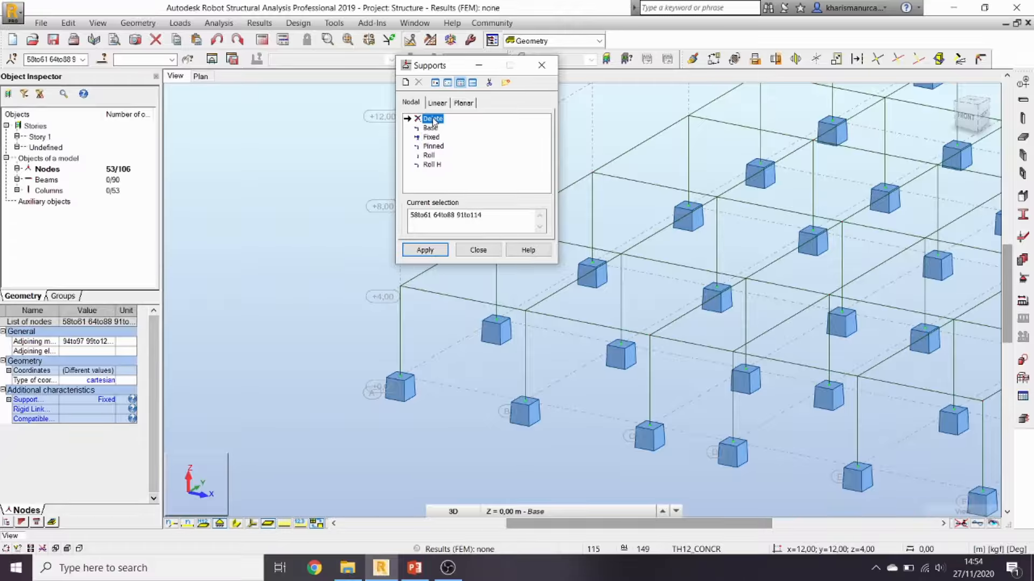
left_click(425, 250)
left_click(478, 250)
Step: Fit the whole frame in view and bring the PowerPoint presentation forward
scroll(533, 381, "down", 4)
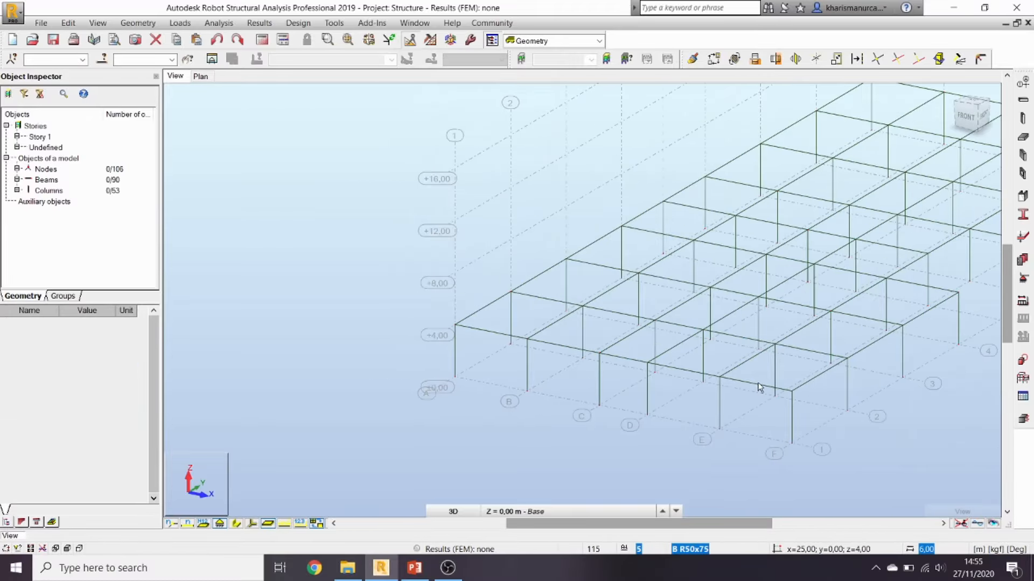
middle_click_drag(744, 381, 556, 388)
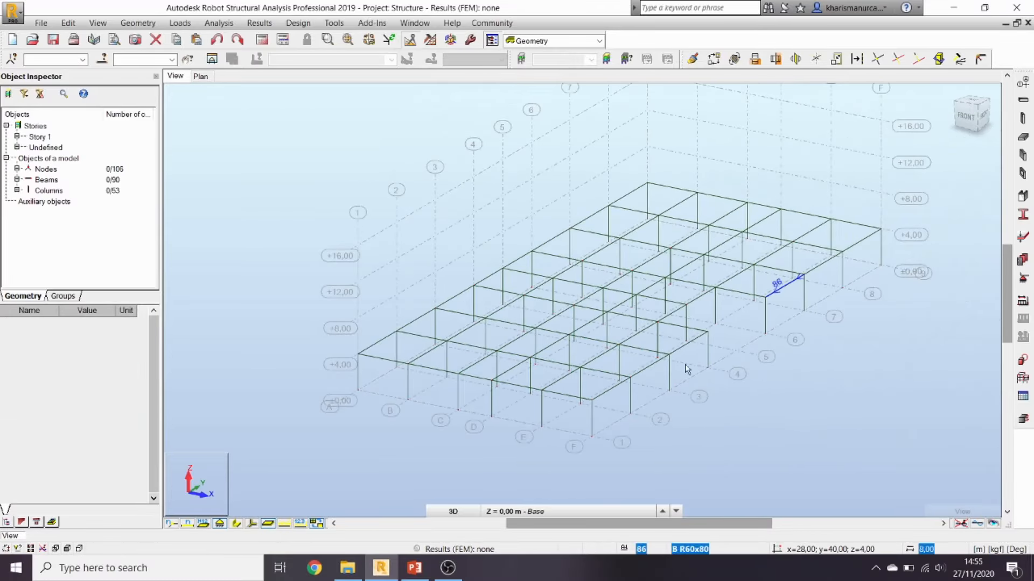
scroll(624, 415, "down", 1)
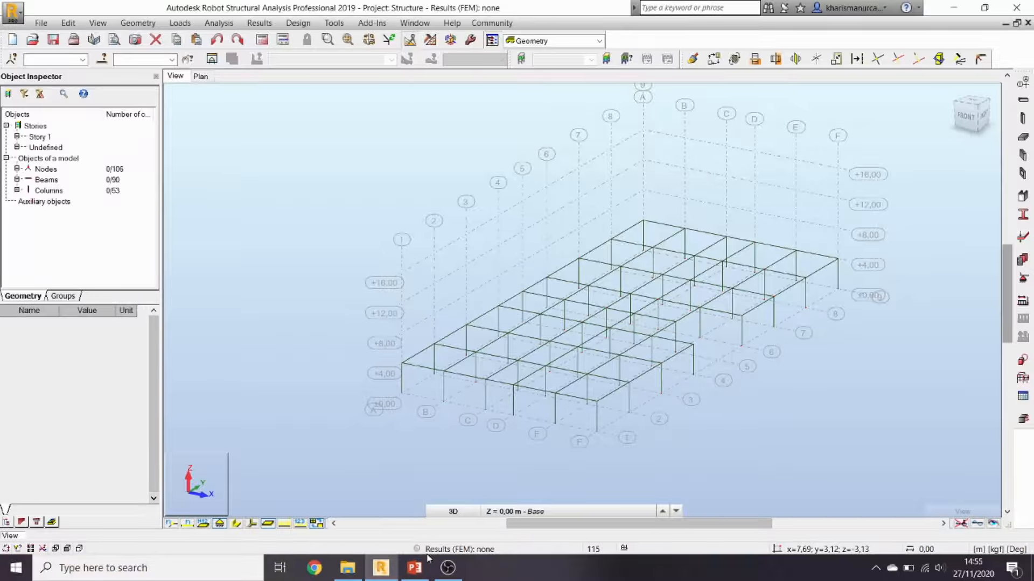
left_click(414, 568)
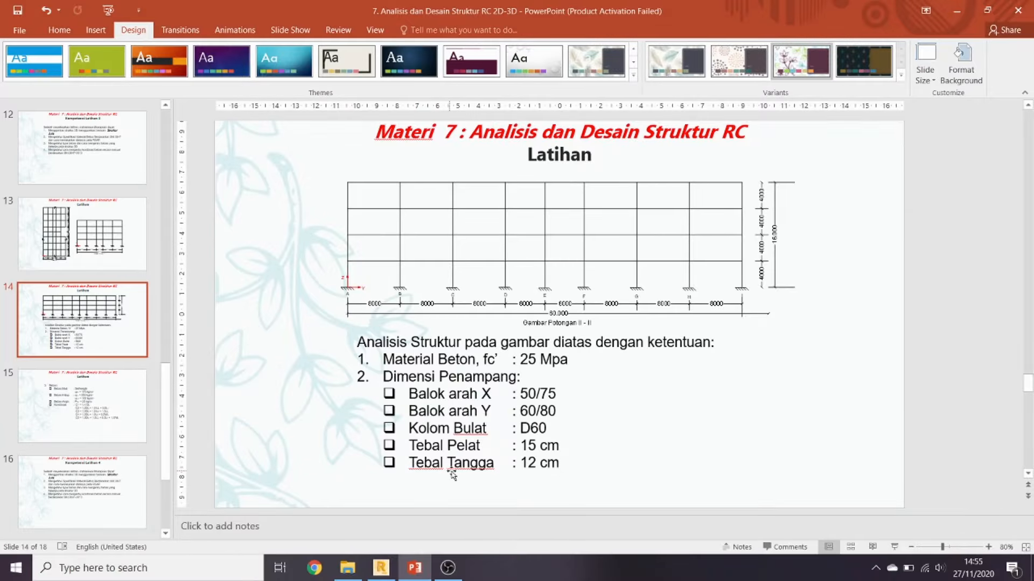
Step: Browse slides 13–15 and settle on slide 14 with fc' 25 Mpa and 15 cm slab
left_click(111, 248)
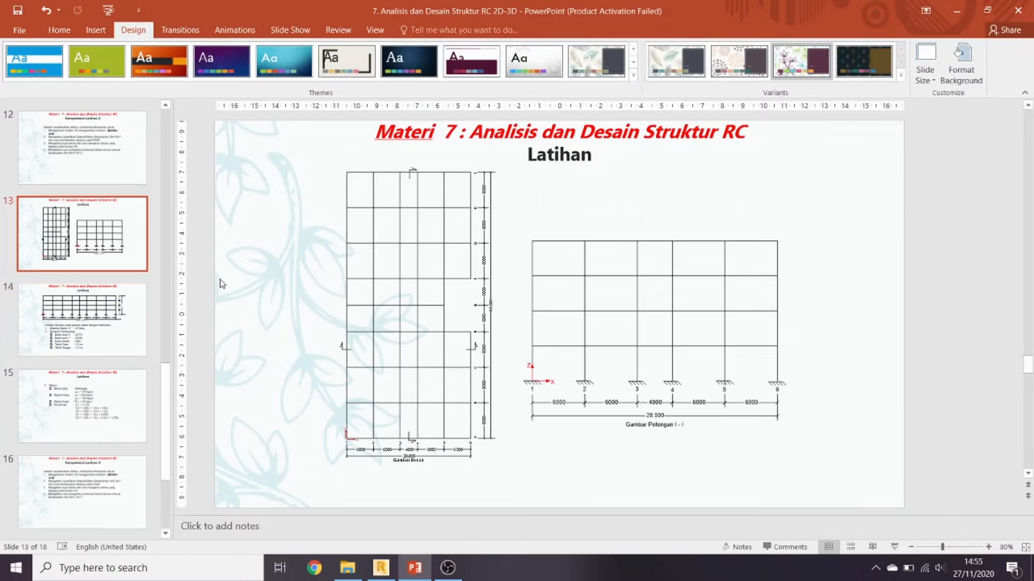
left_click(69, 318)
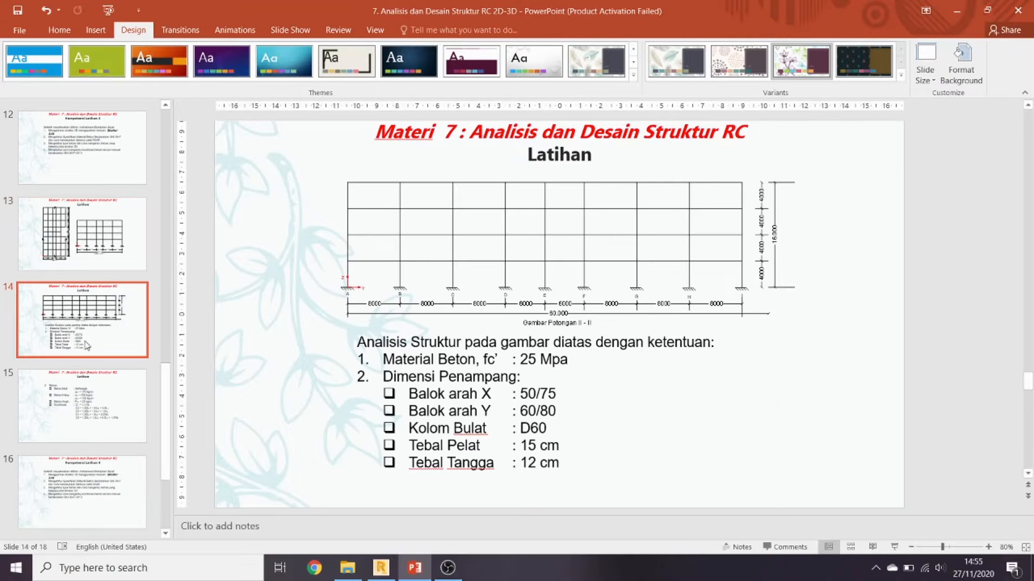
left_click(95, 384)
left_click(100, 330)
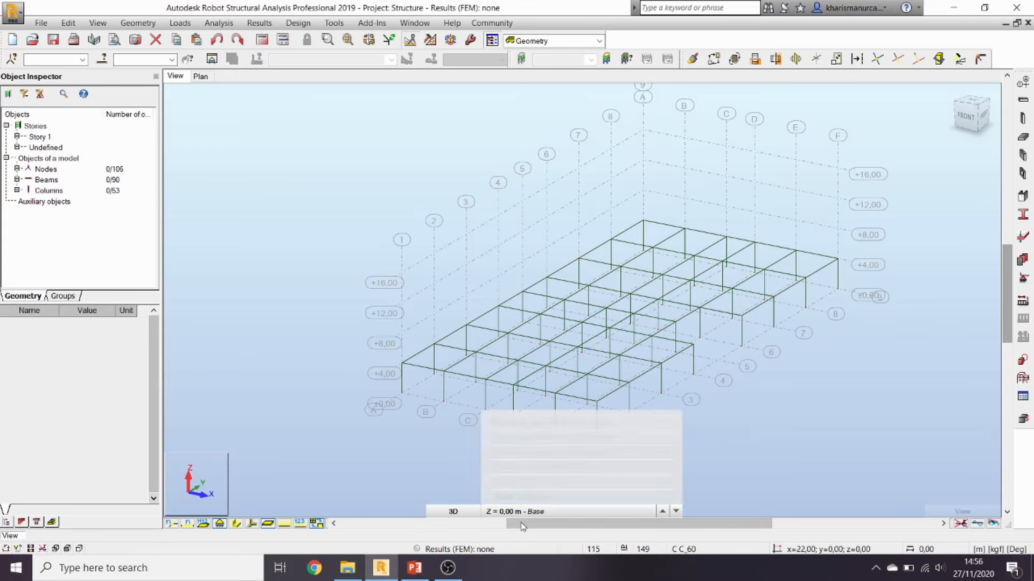
Step: Show the XY top plan at level Structure axis +4,00 and fit the floor plan
mouse_move(448, 513)
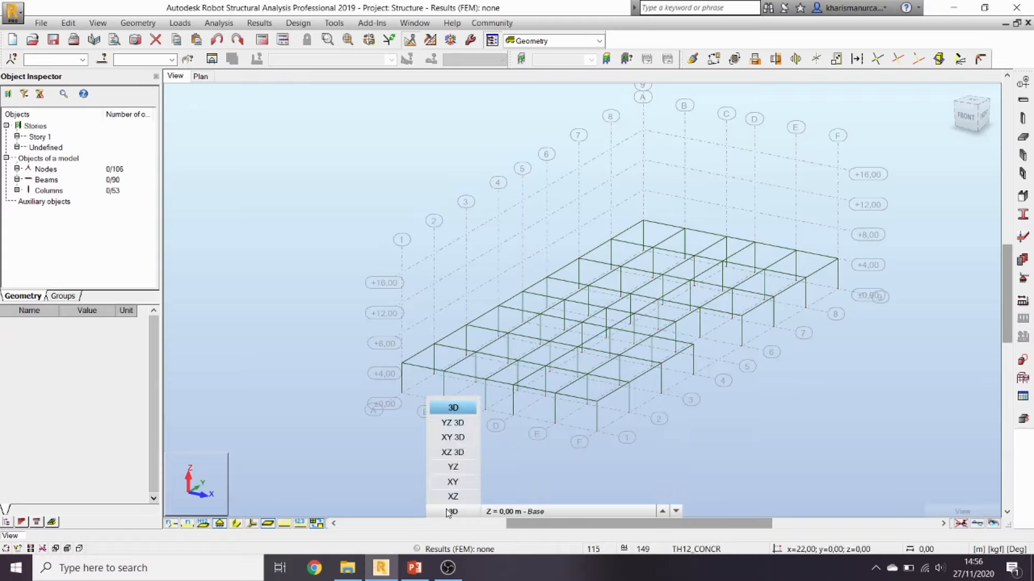
left_click(453, 482)
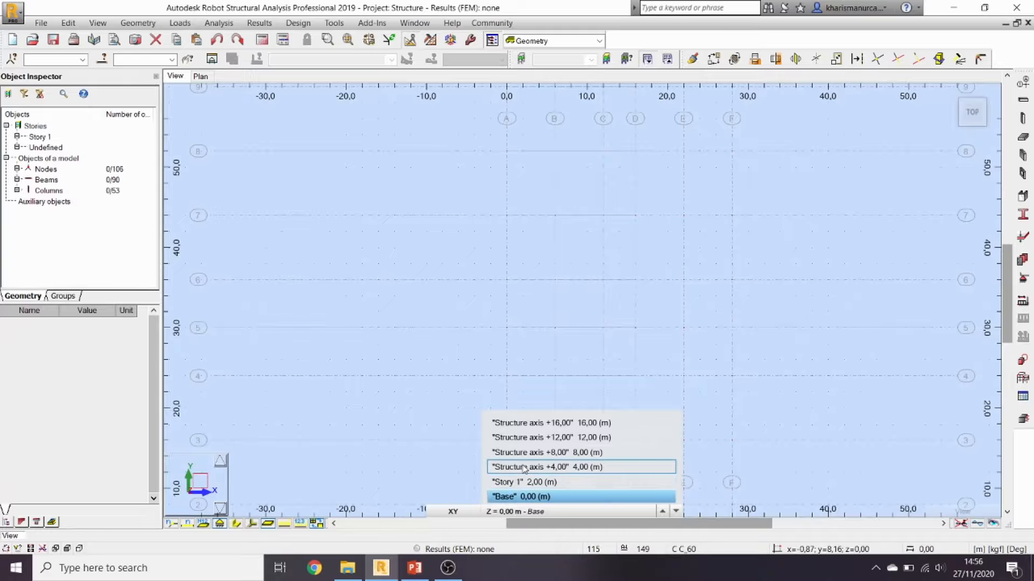
left_click(524, 467)
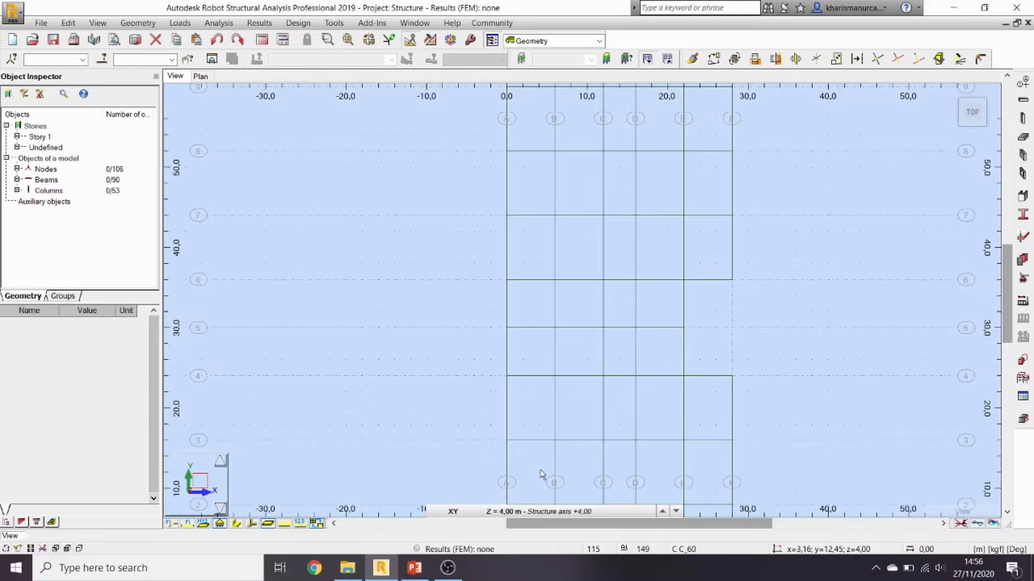
scroll(826, 290, "down", 2)
middle_click_drag(822, 321, 729, 312)
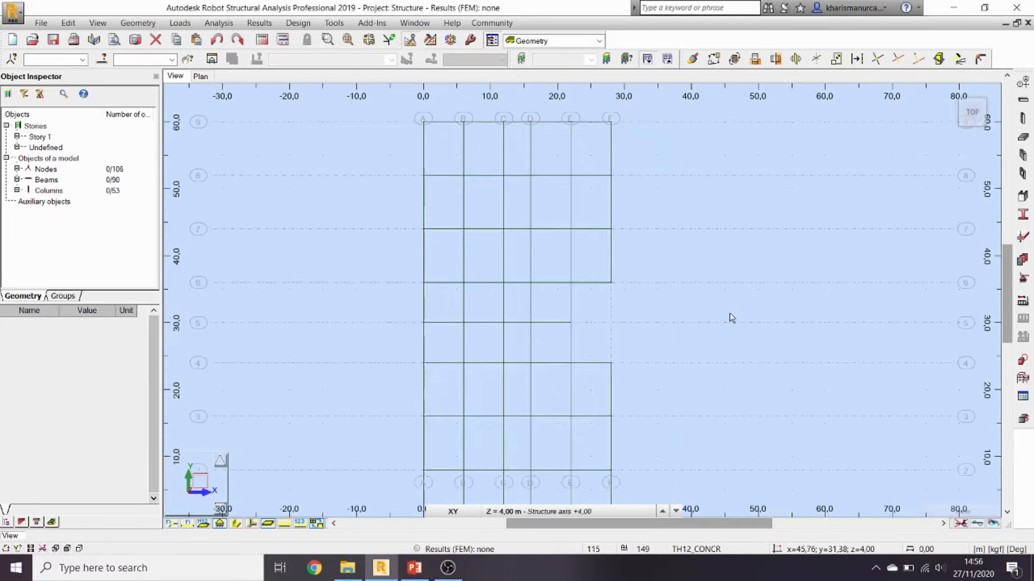
scroll(721, 363, "down", 1)
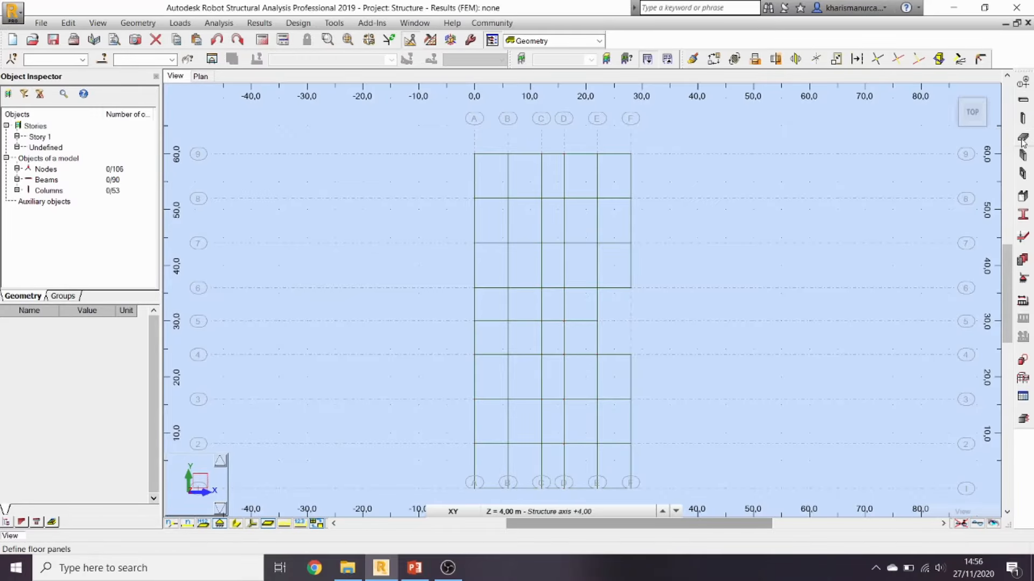
Step: Create a 15 cm slab thickness labelled TH15 in fc' = 25 Mpa concrete, confirming the overwrite
left_click(1023, 140)
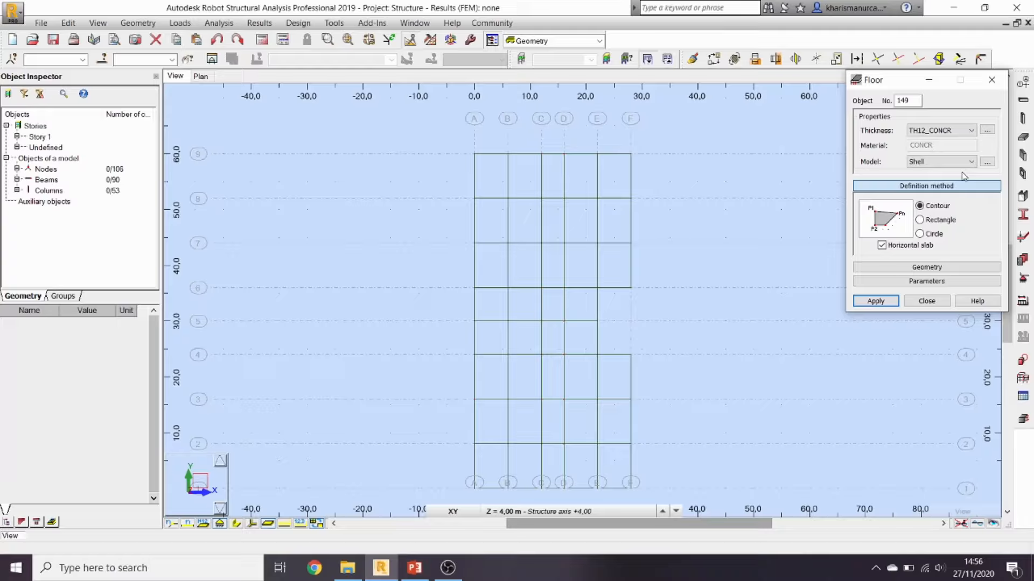
left_click(986, 131)
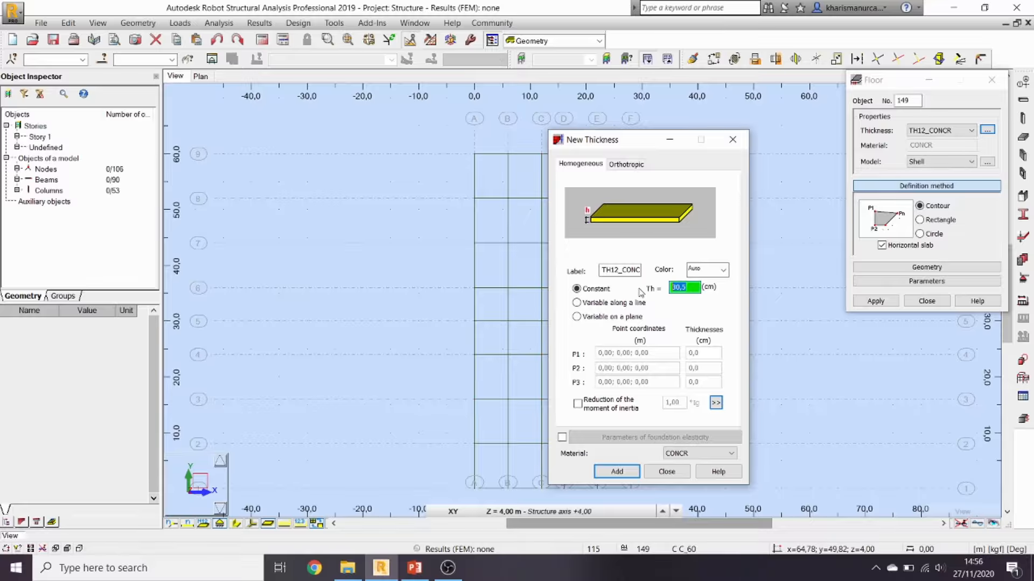
type("15")
left_click(603, 268)
double_click(604, 268)
type("T")
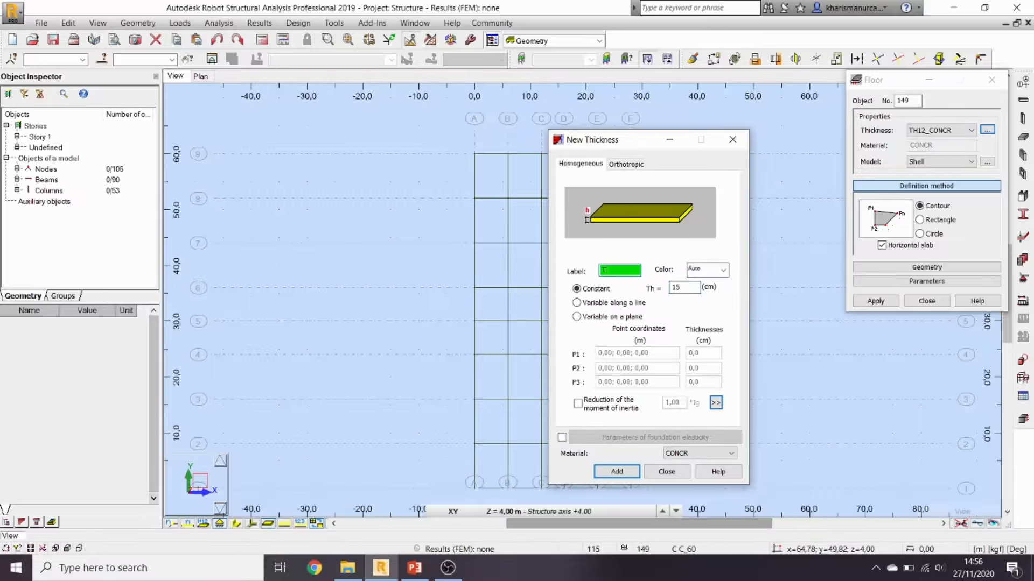
type("H1")
type("5")
left_click(685, 455)
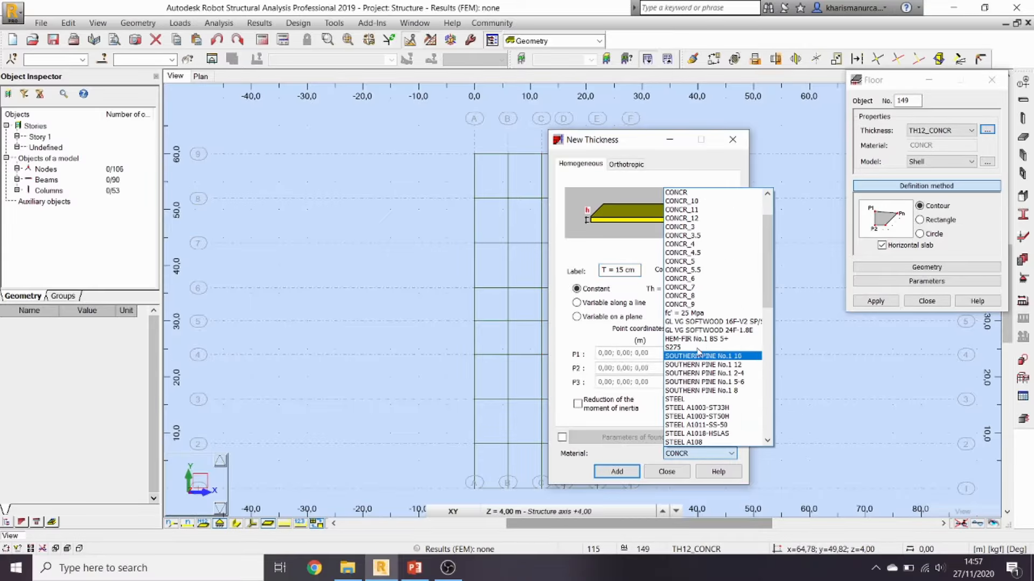
left_click(697, 314)
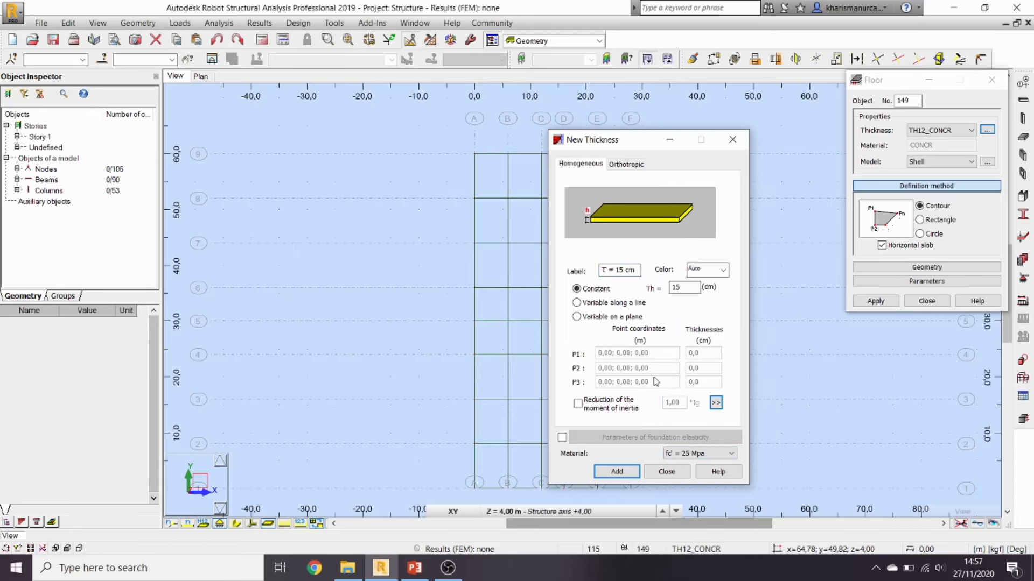
left_click(625, 476)
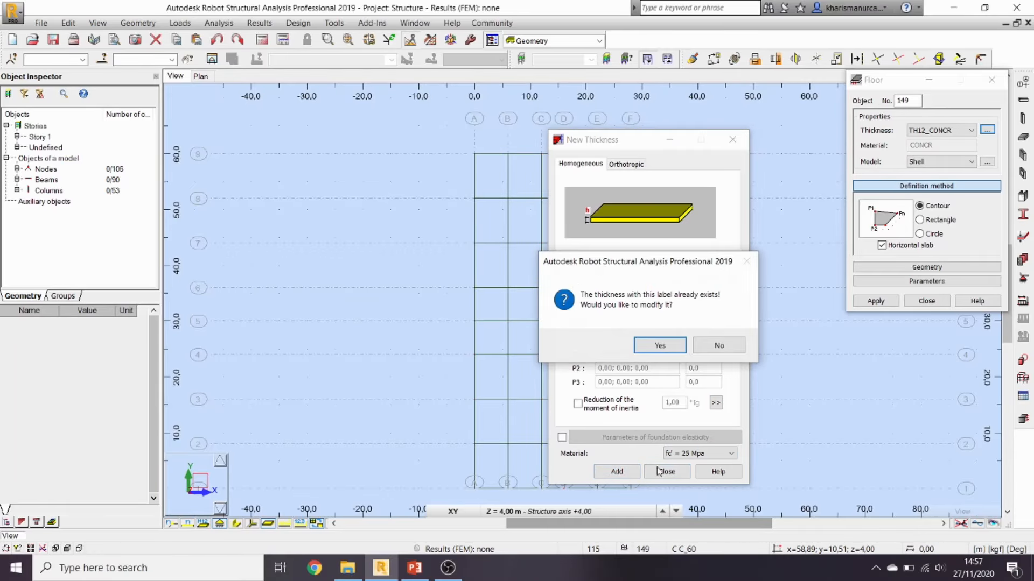
left_click(659, 346)
left_click(666, 472)
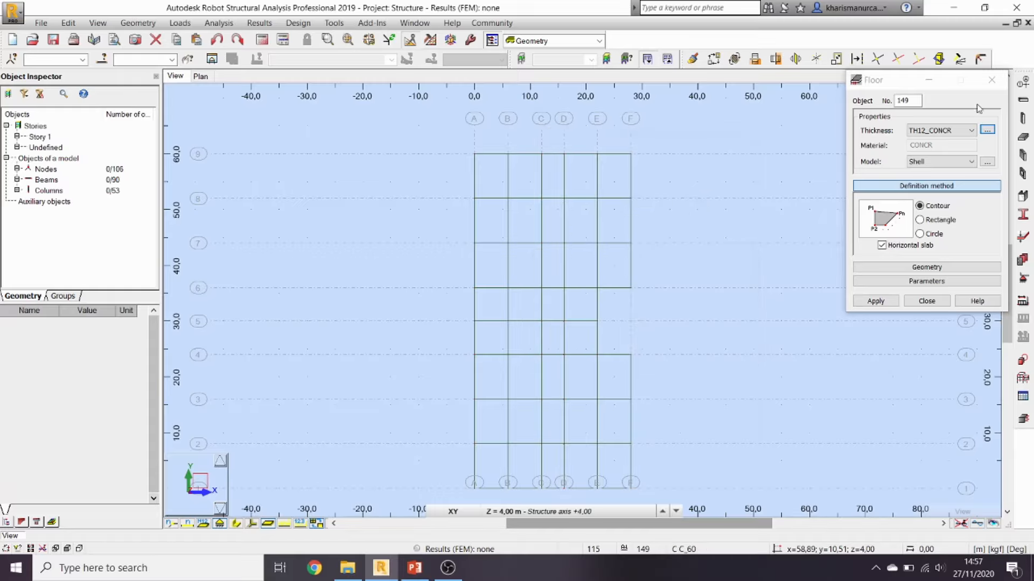
Step: Pick the Th = 15 cm thickness for the floor slab
left_click(970, 130)
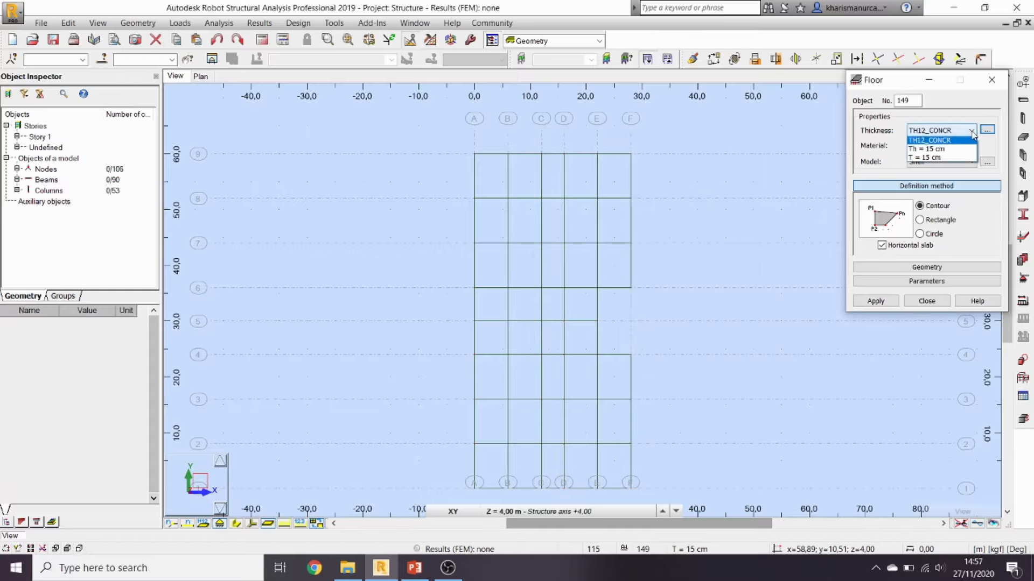
left_click(951, 160)
left_click(951, 130)
left_click(951, 147)
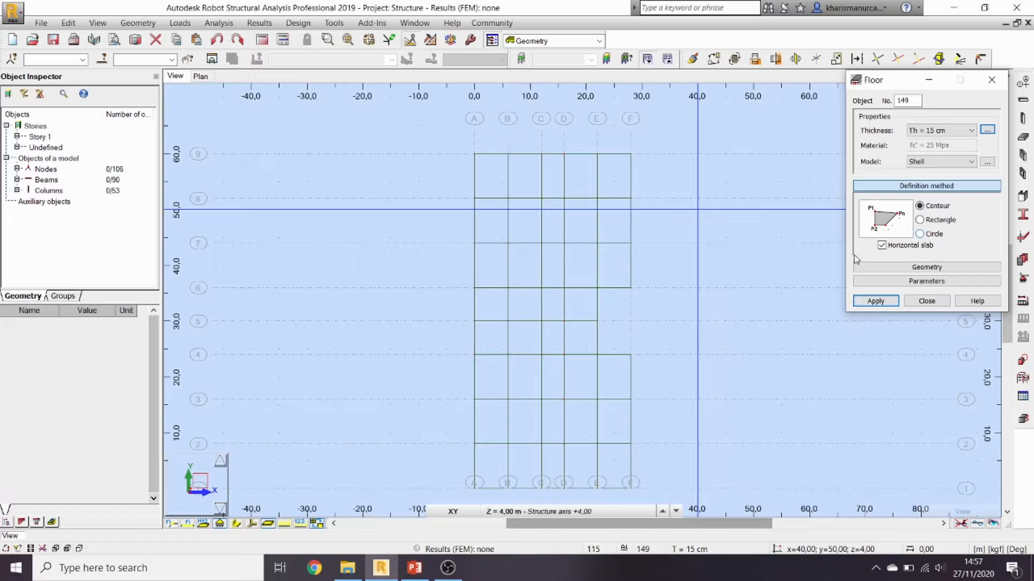
Step: Set the floor model to Slab - Rigid diaphragm and apply the settings
left_click(475, 154)
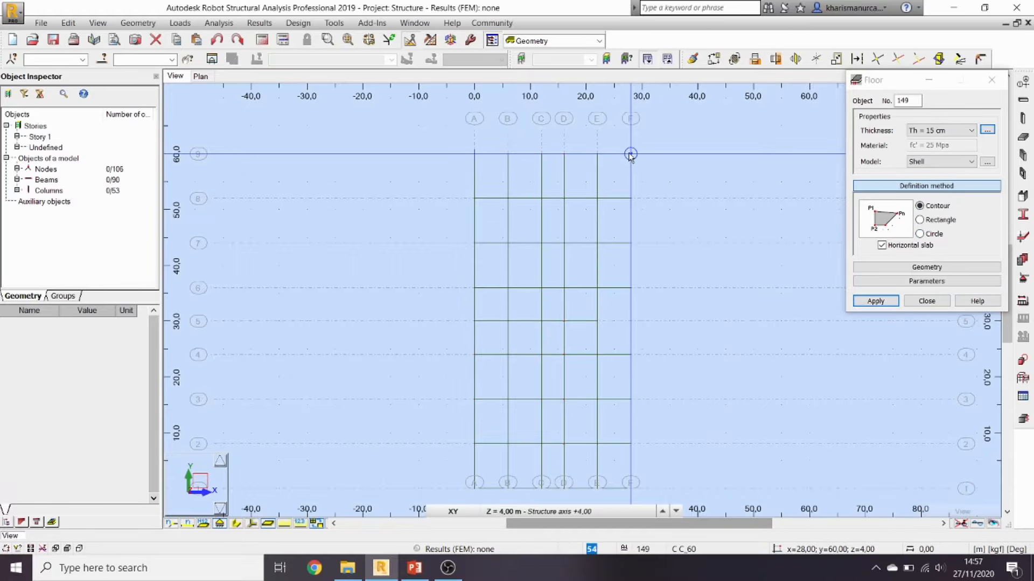
left_click(969, 162)
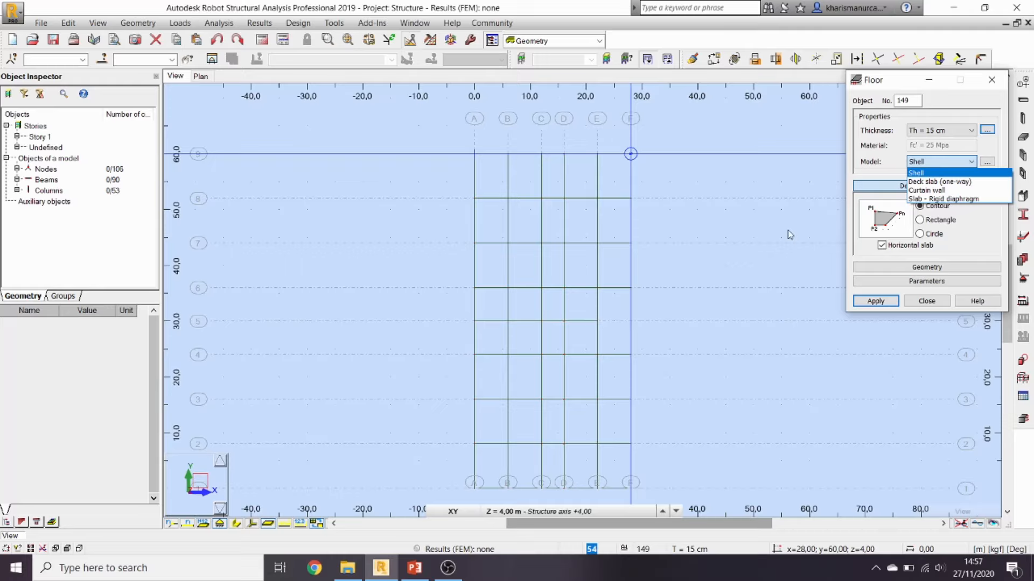
key("Escape")
key("Escape")
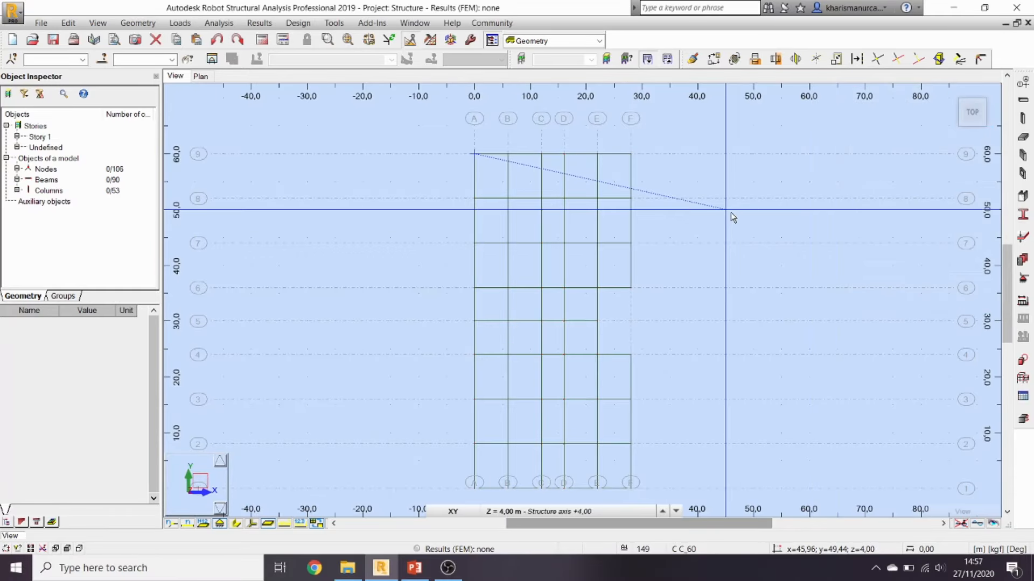
left_click(1023, 137)
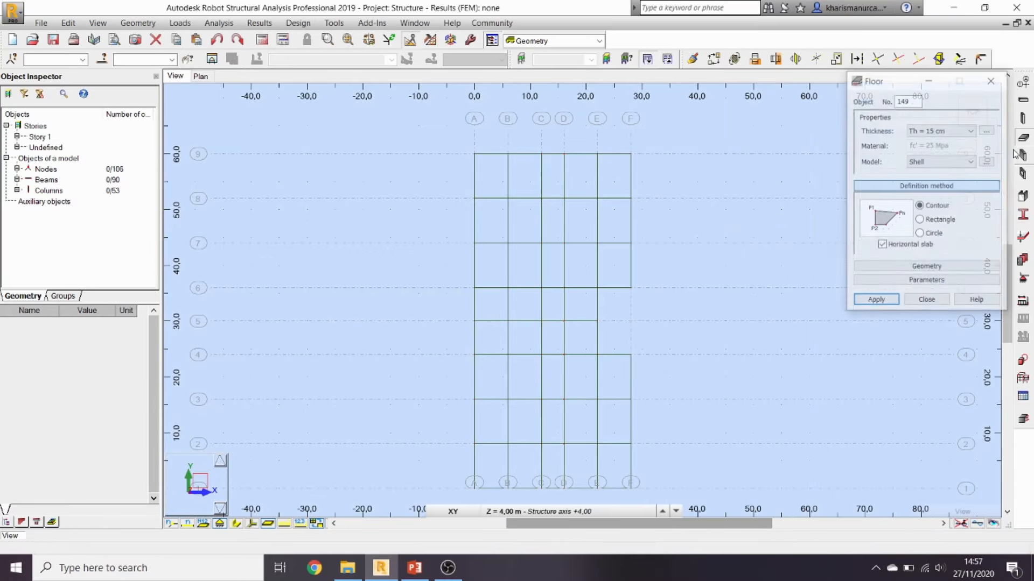
left_click(948, 162)
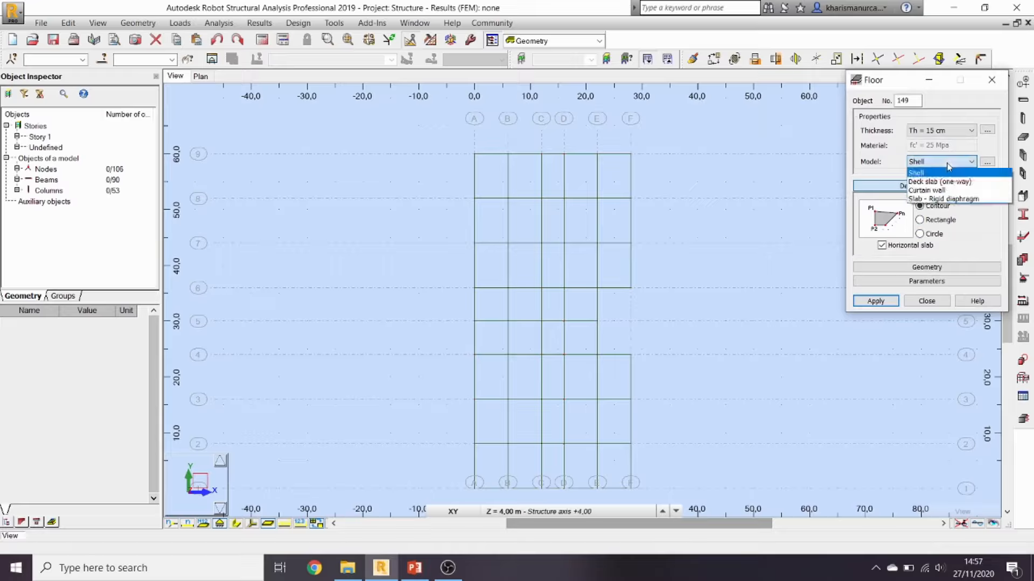
left_click(955, 199)
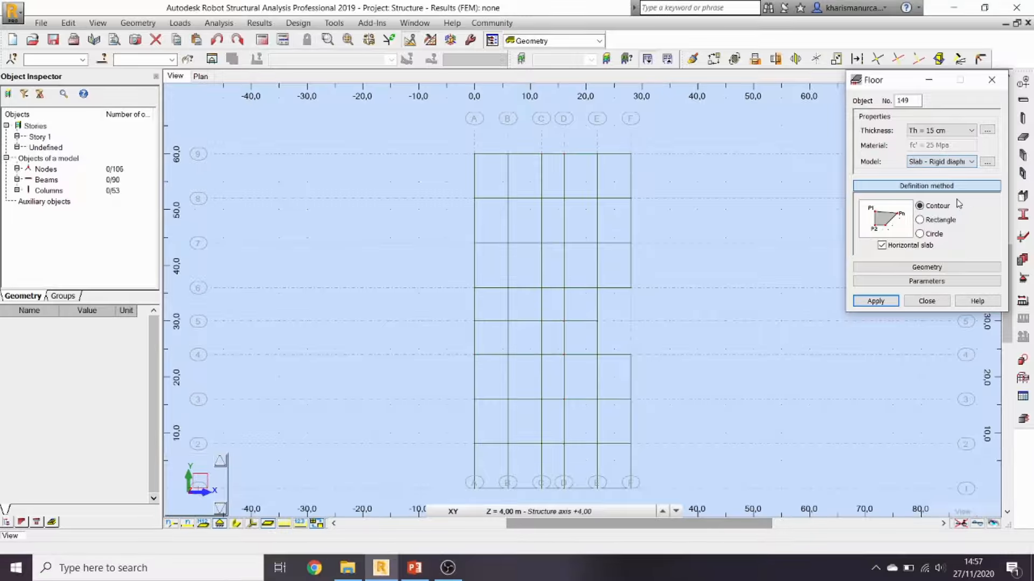
left_click(875, 301)
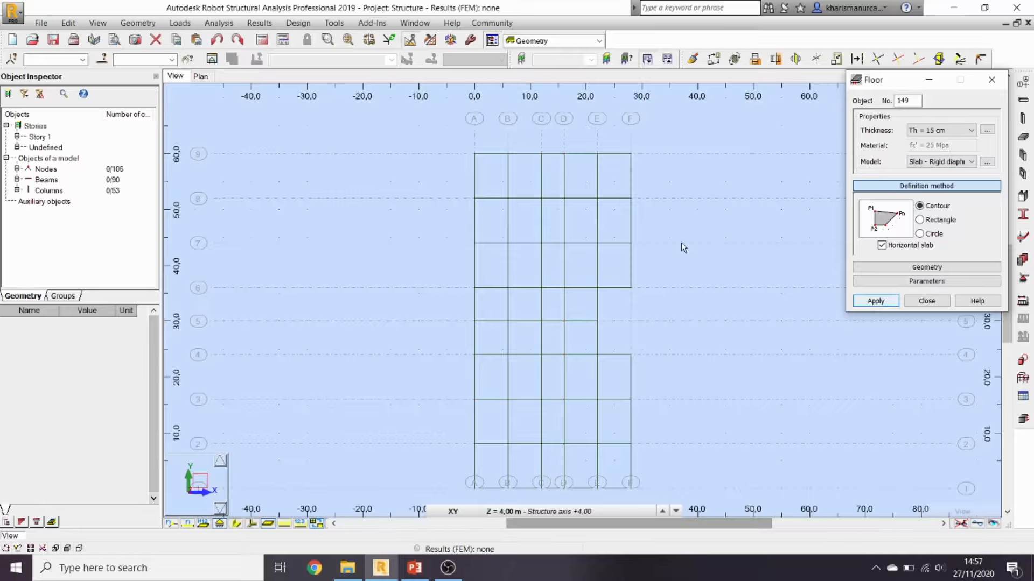
Step: Outline the slab through A-9, F-9, F-6, E-6, E-4, F-4, F-1, A-1 and back to A-9
left_click(474, 155)
left_click(631, 155)
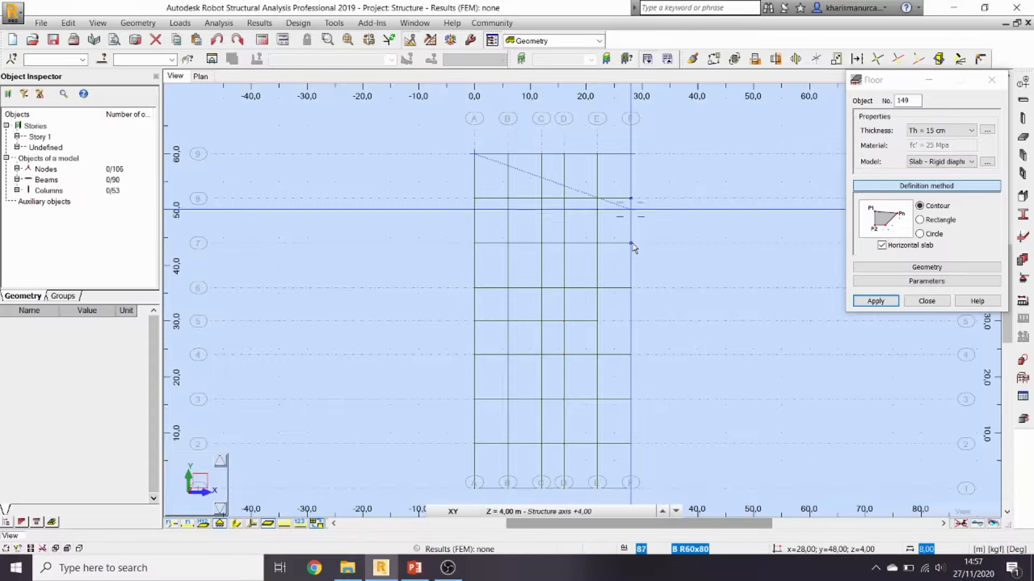
left_click(631, 288)
left_click(597, 288)
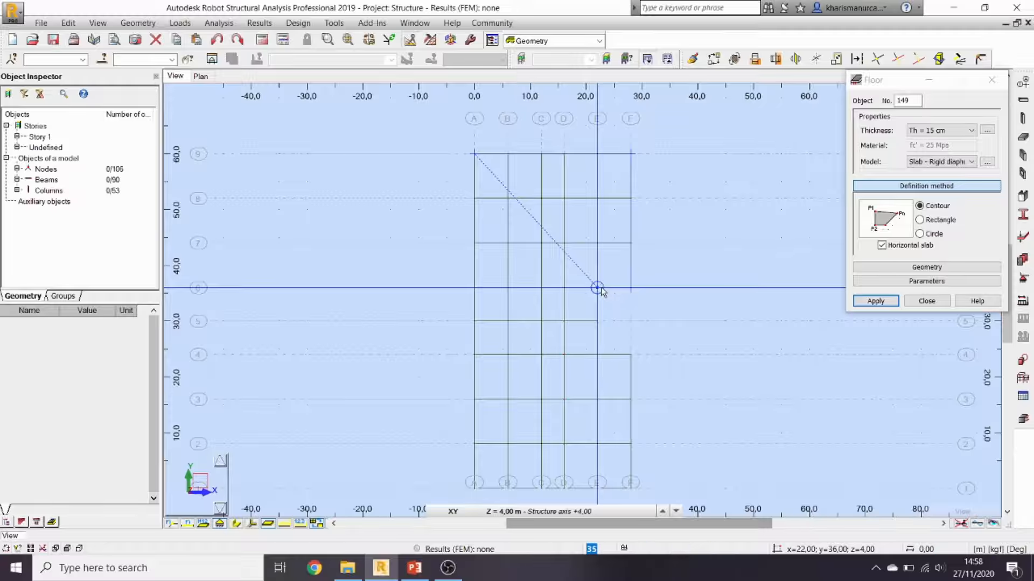
left_click(597, 355)
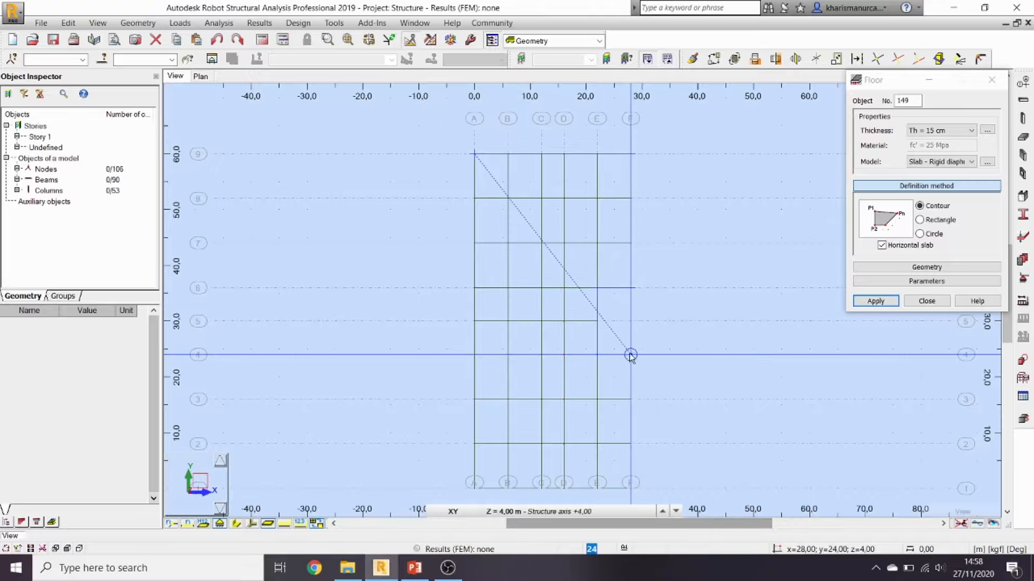
left_click(631, 354)
left_click(631, 489)
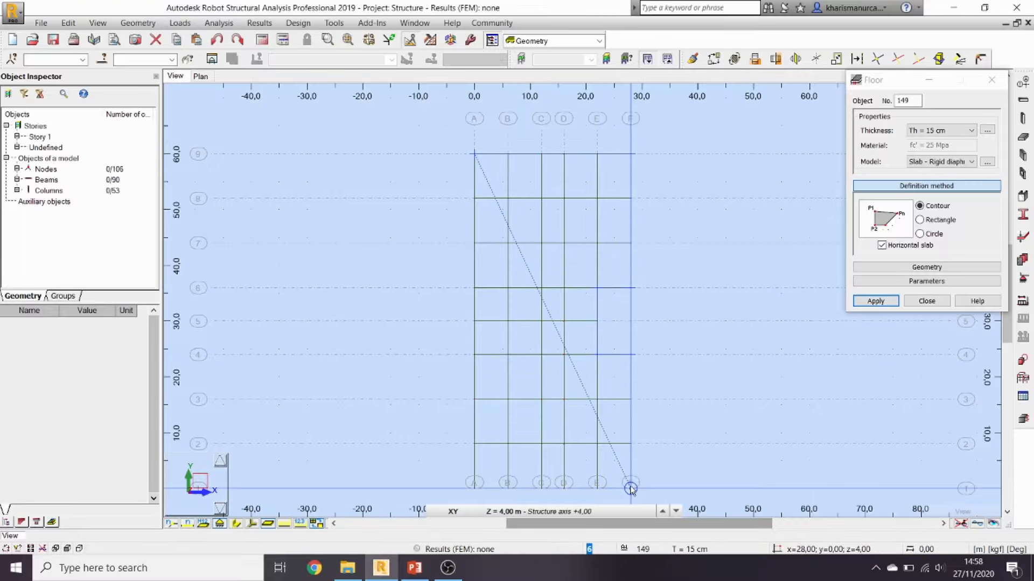
left_click(474, 488)
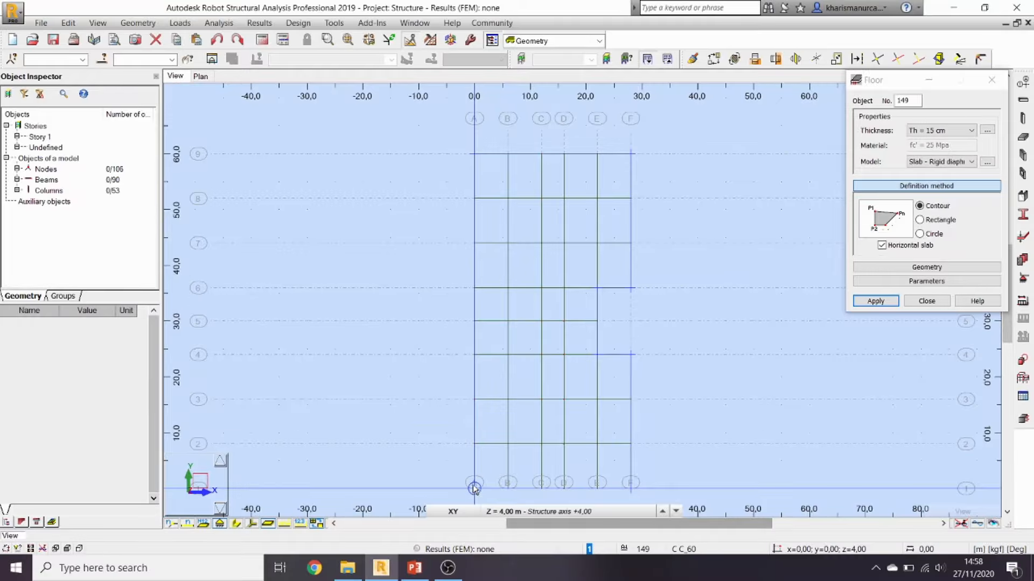
left_click(473, 154)
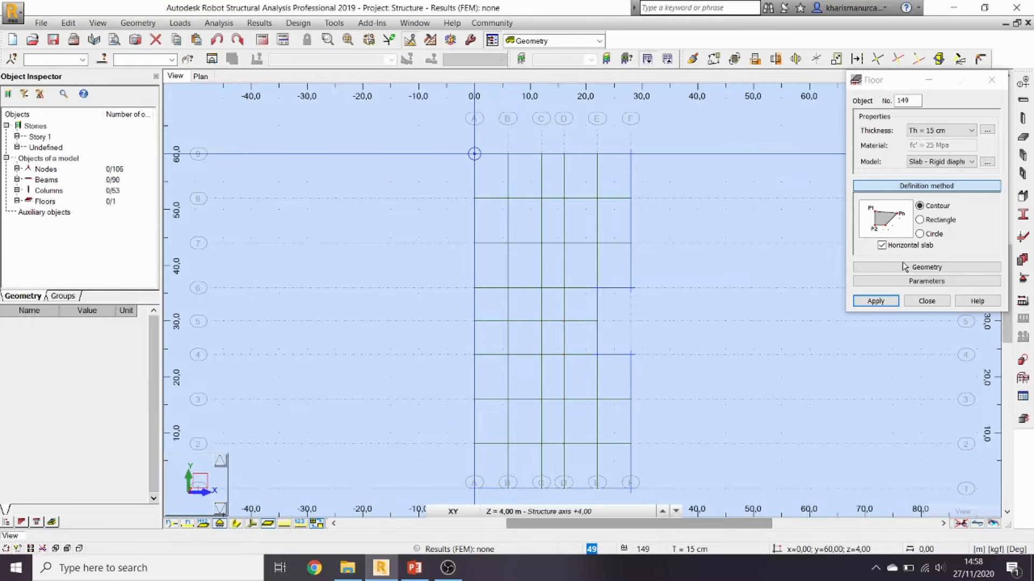
Step: Close the Floor dialog, reset to the isometric view, and briefly check the exercise slide
left_click(924, 301)
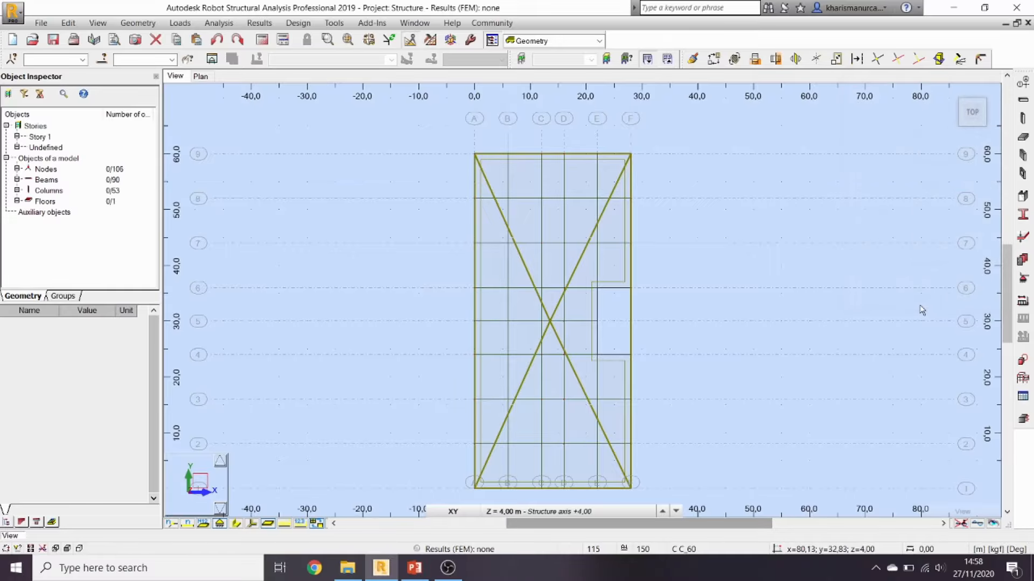
left_click(520, 213)
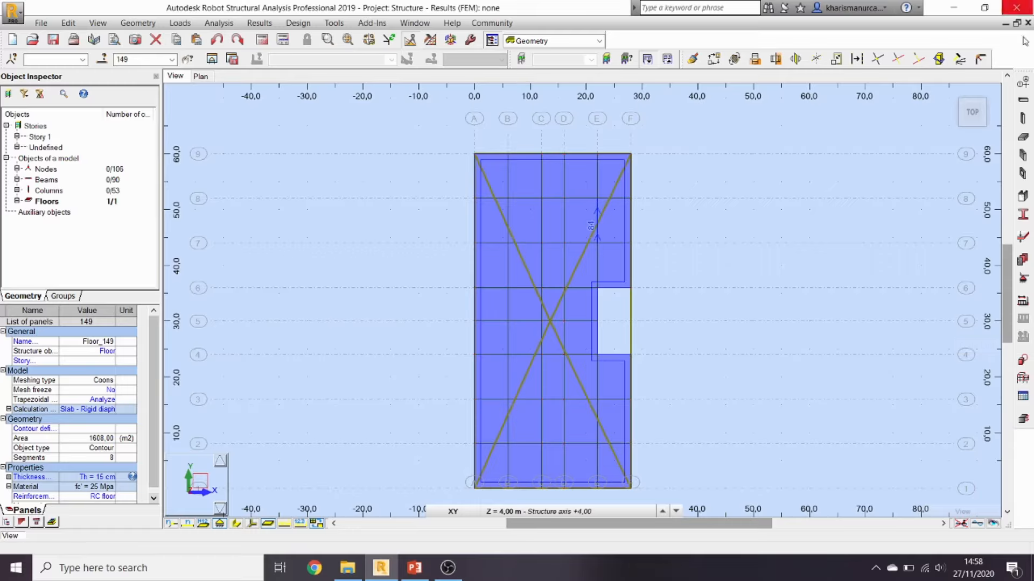
left_click(952, 93)
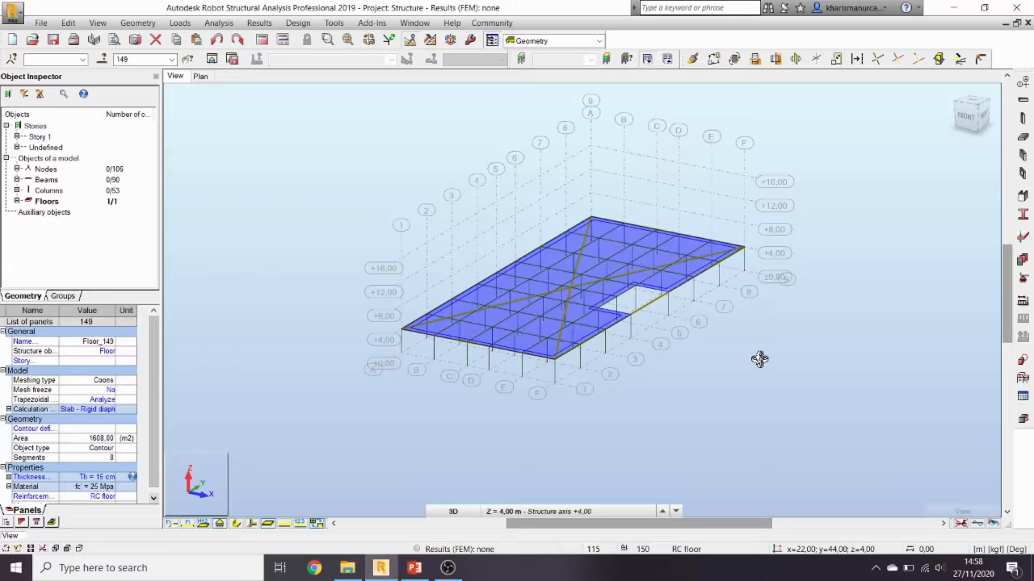
left_click(760, 359)
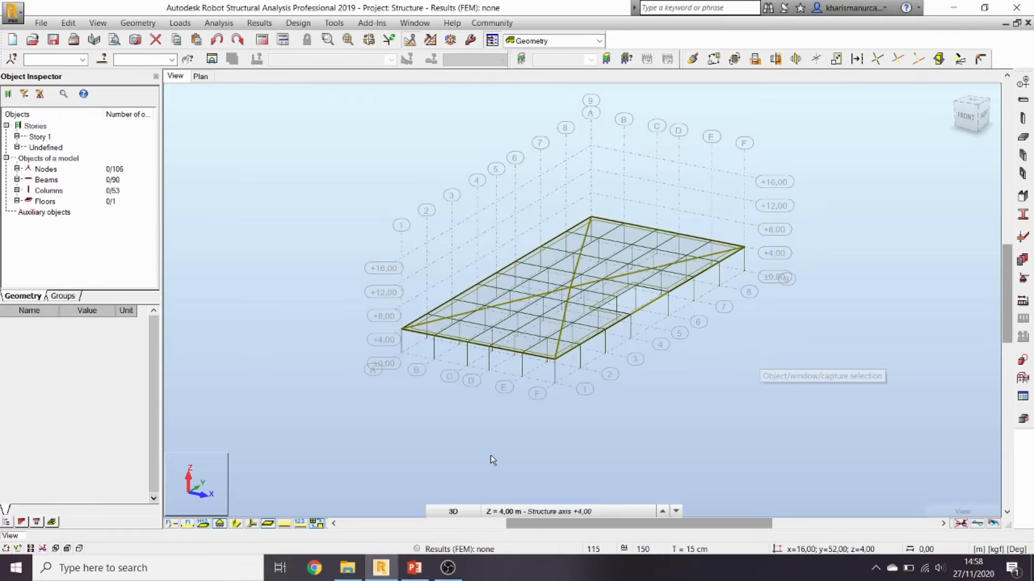
left_click(419, 560)
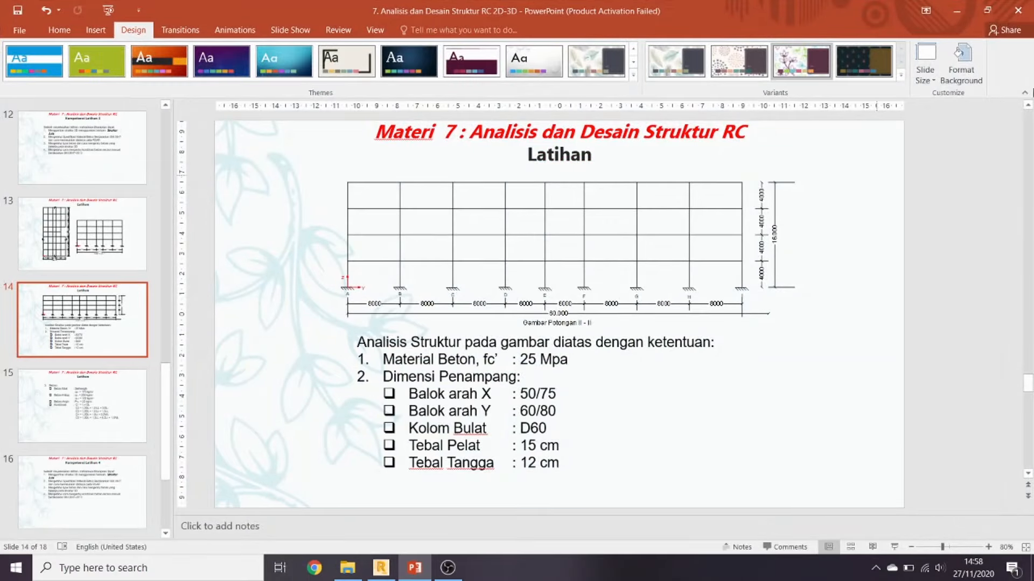
left_click(956, 10)
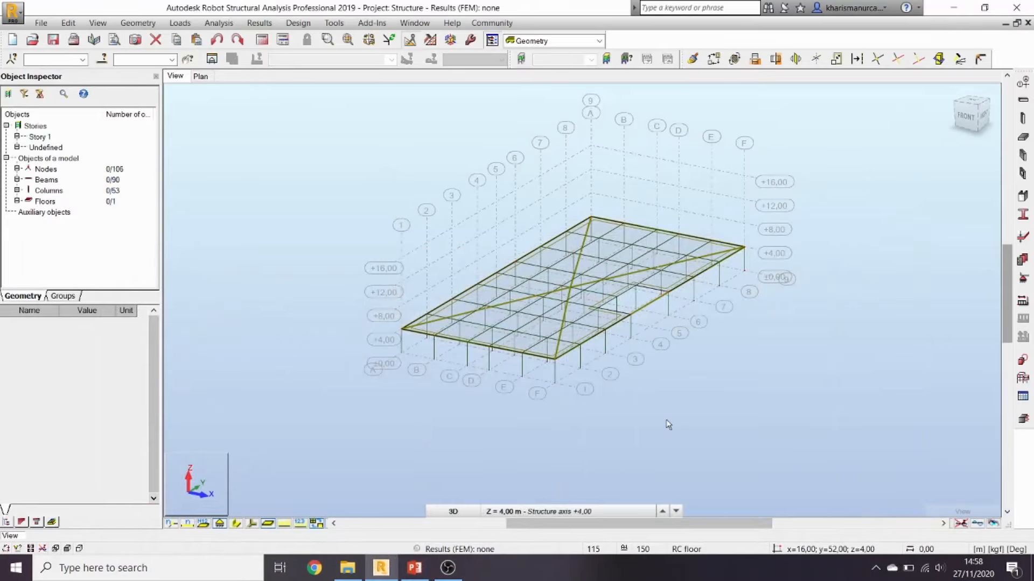
Step: Copy the entire storey upward three times by a 4 m vector, reaching +16 m
key("ctrl+a")
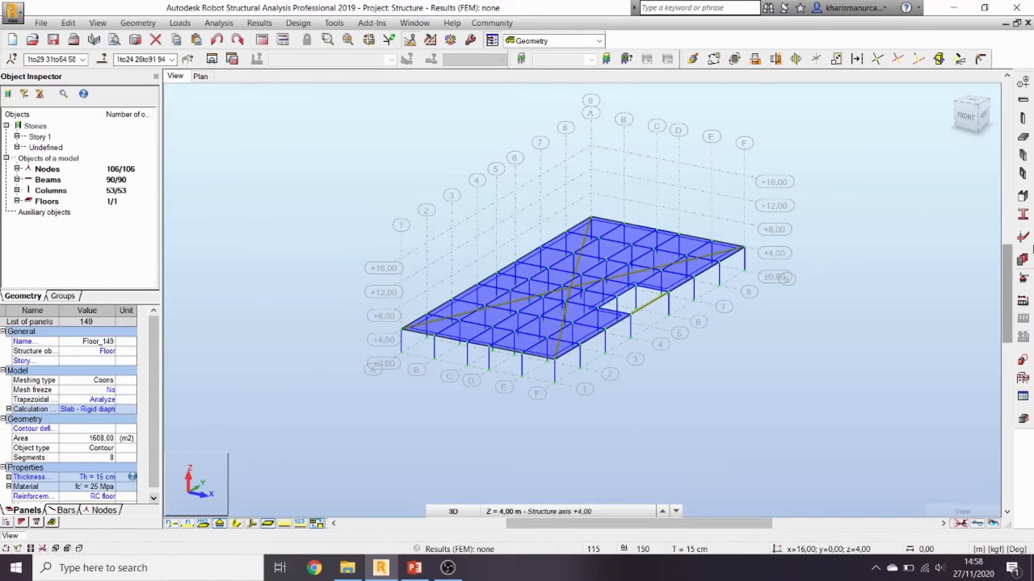
left_click(712, 60)
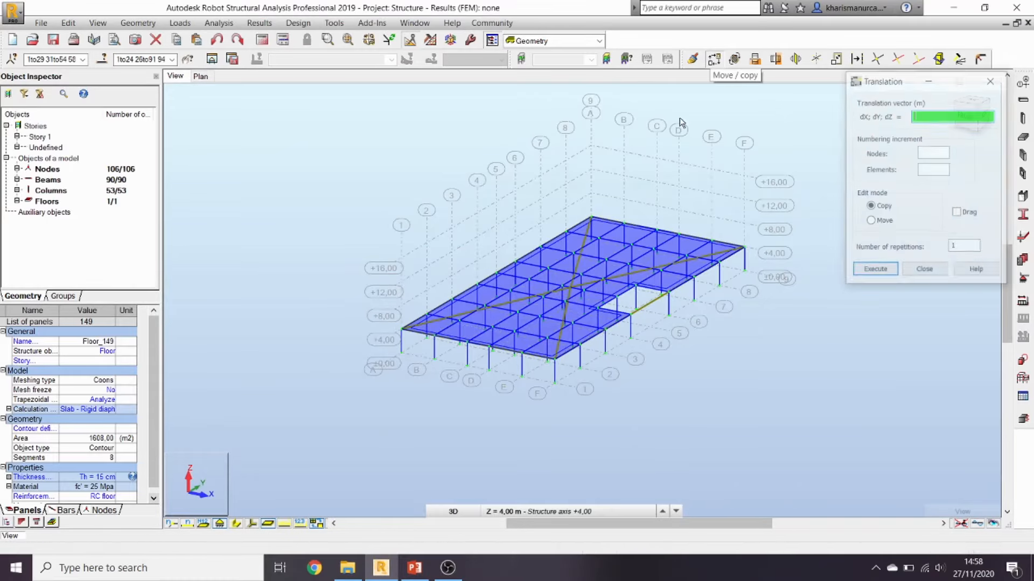
left_click(401, 353)
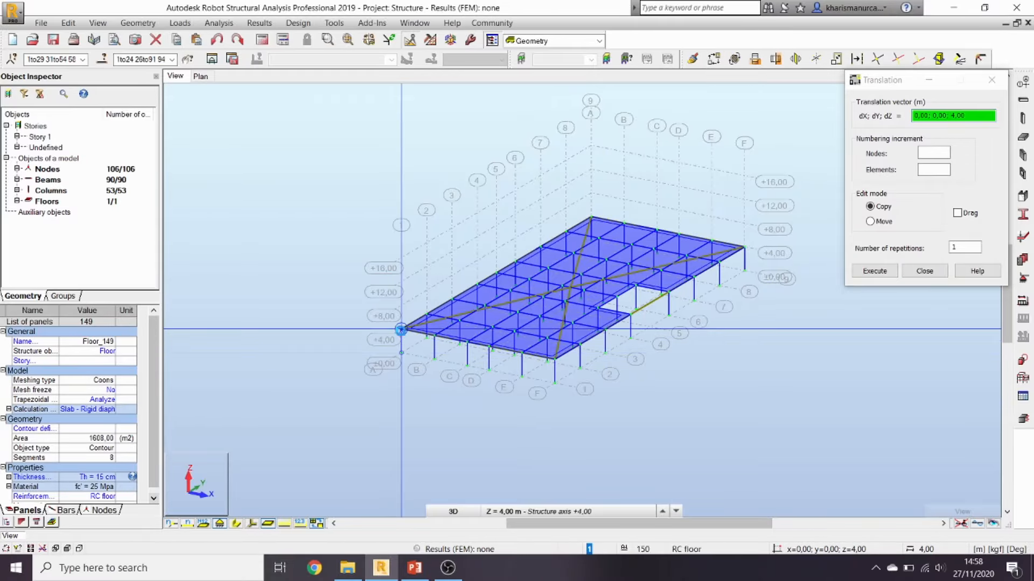
left_click(401, 329)
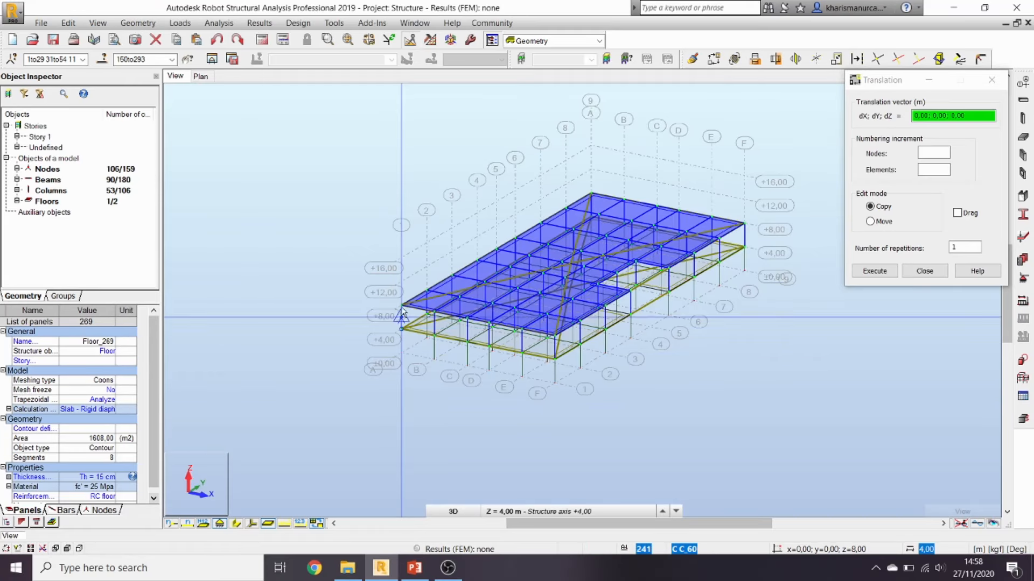
left_click(402, 306)
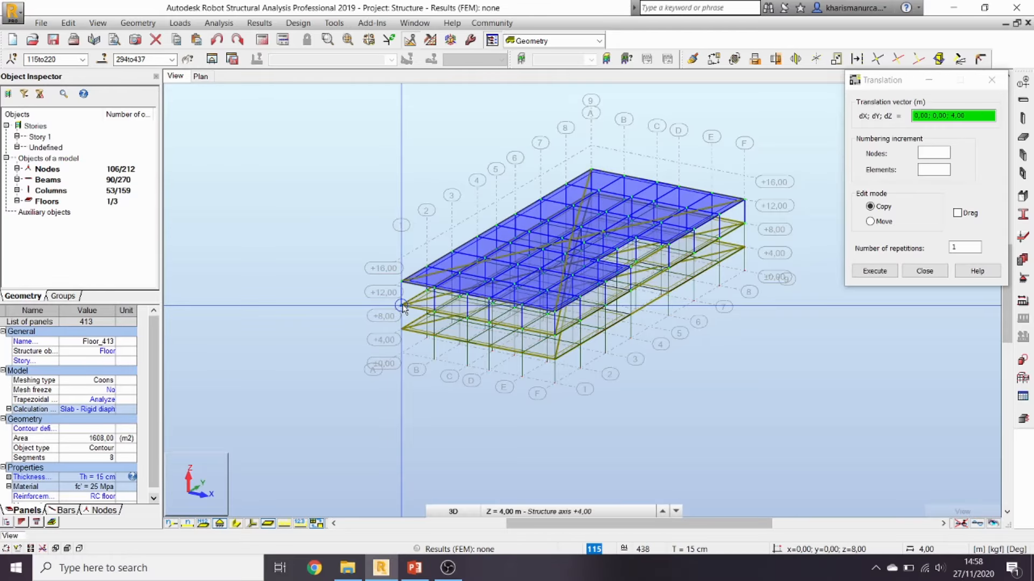
left_click(401, 281)
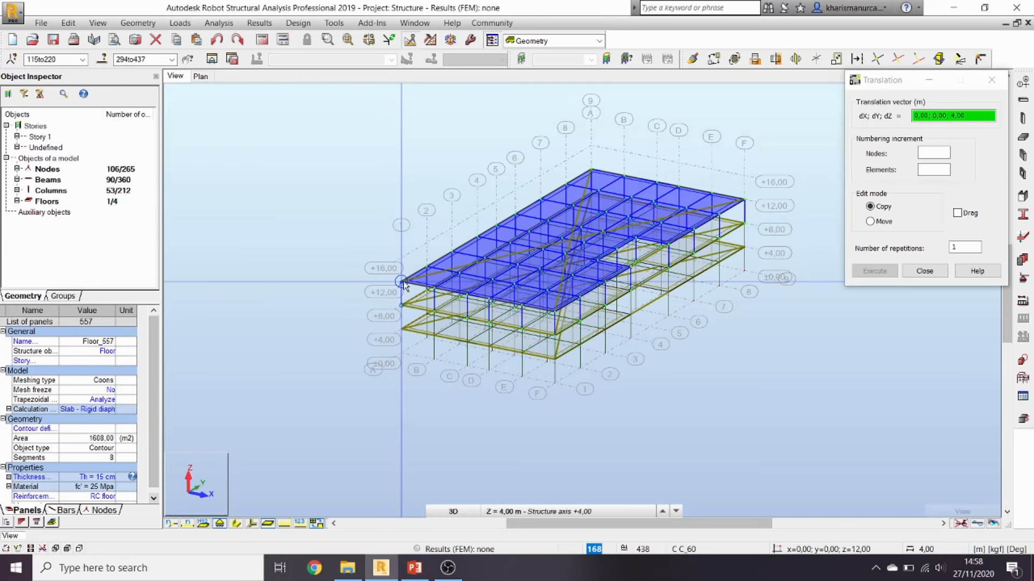
left_click(925, 272)
left_click(821, 341)
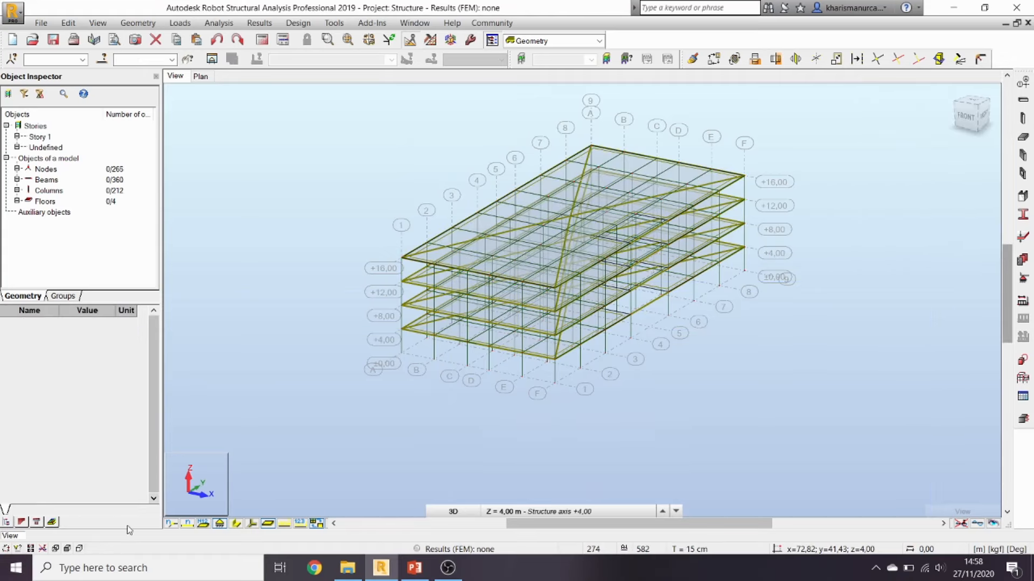
Step: Display member section shapes, adjust the 3D view, and select the 53 base nodes at ±0,00
left_click(236, 525)
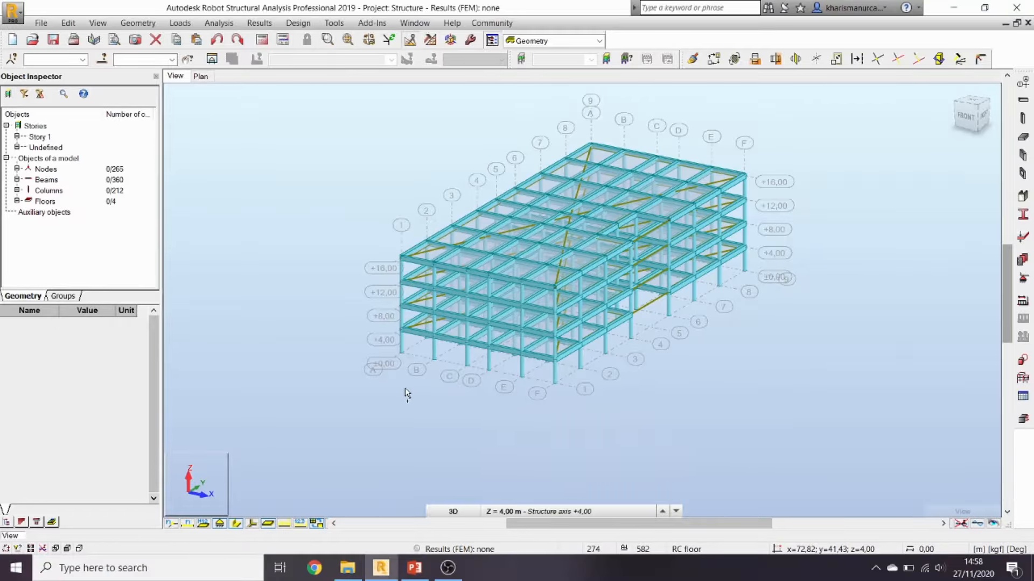
middle_click_drag(405, 393, 458, 368)
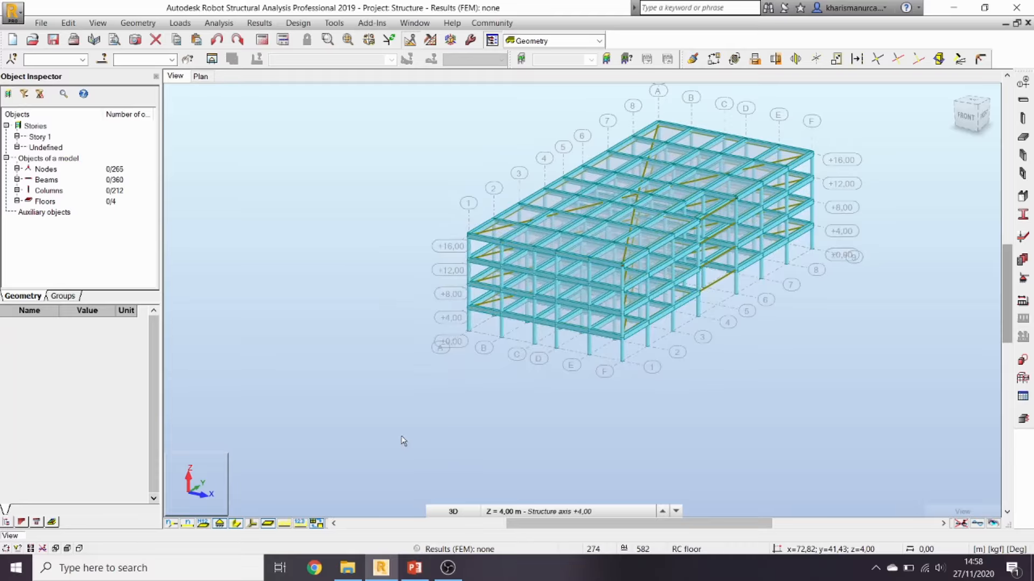
left_click_drag(463, 406, 445, 392)
middle_click_drag(446, 392, 450, 416, "shift")
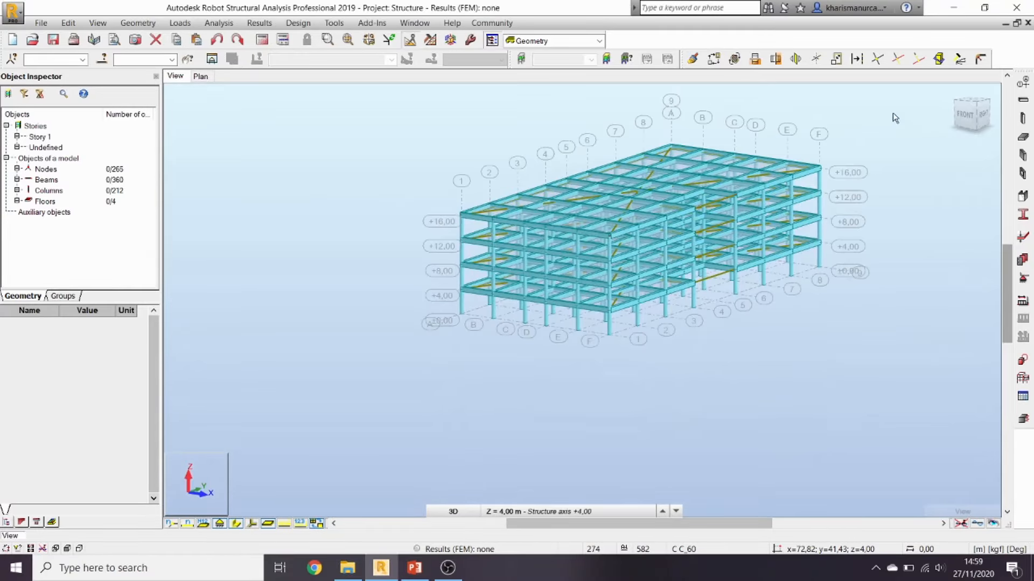
left_click(958, 92)
middle_click_drag(829, 242, 825, 246, "shift")
scroll(750, 277, "up", 2)
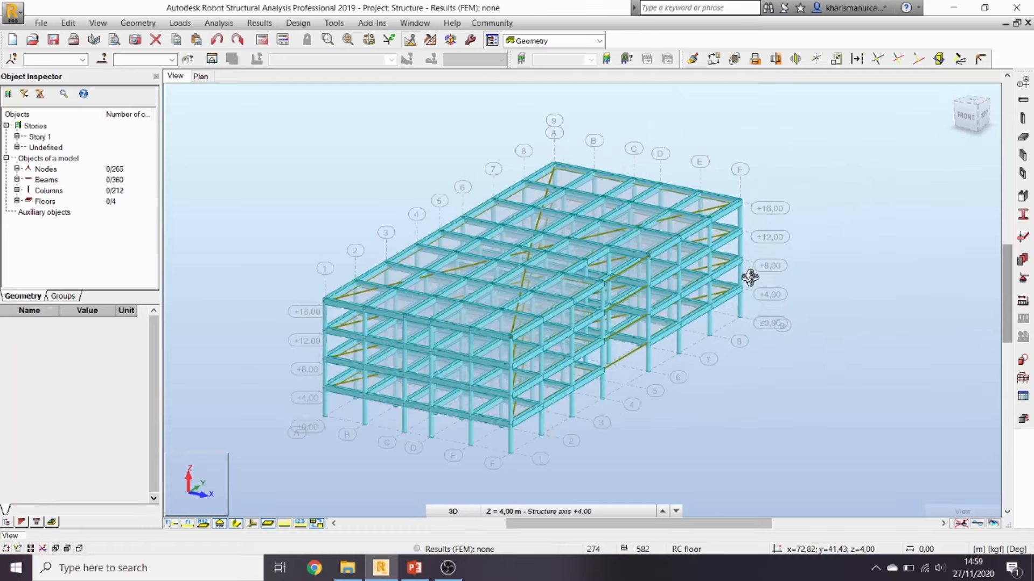
scroll(734, 256, "up", 2)
scroll(564, 276, "down", 4)
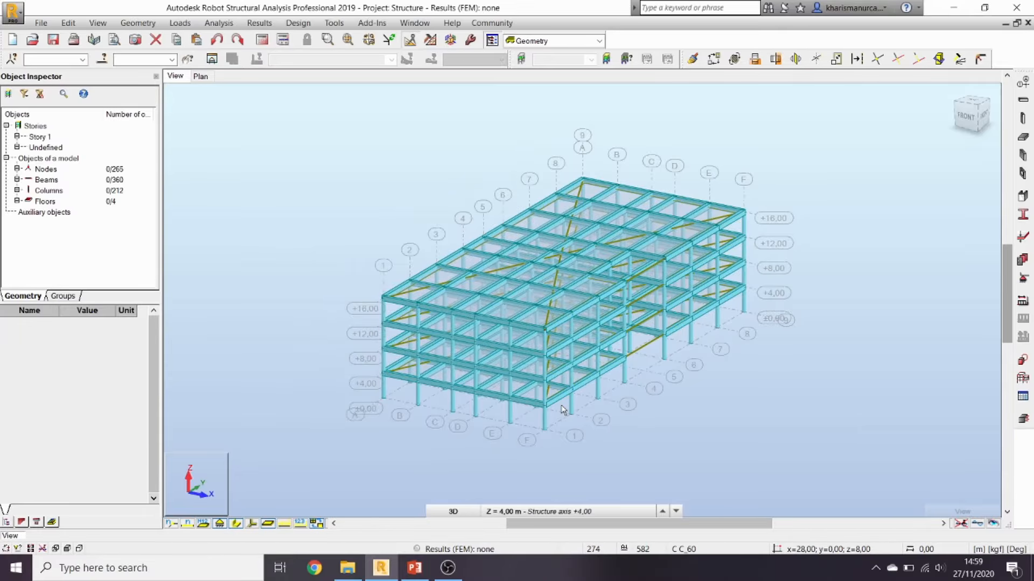
left_click(366, 409)
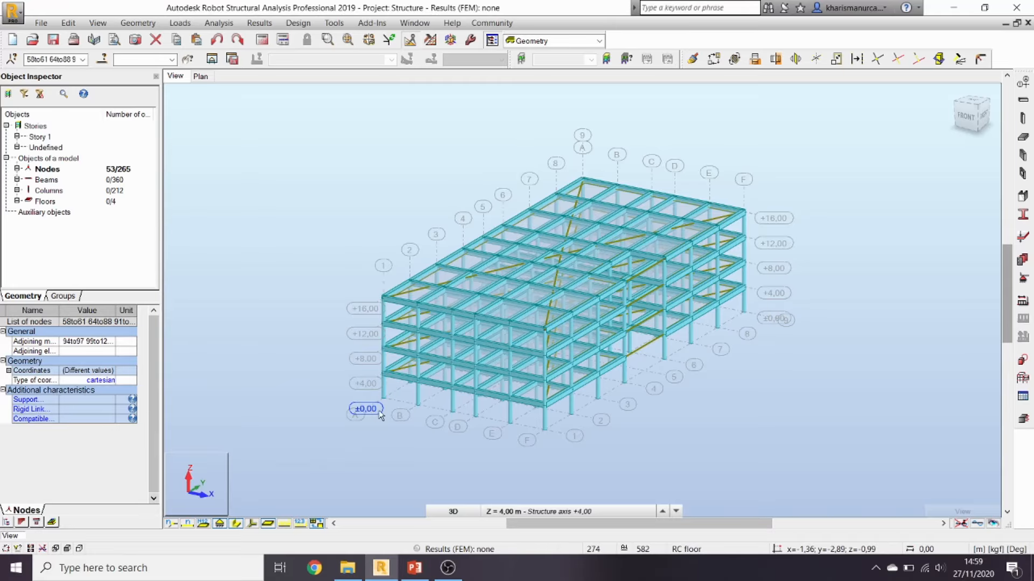
Step: Assign Fixed nodal supports to the 53 selected column-base nodes
left_click(1022, 277)
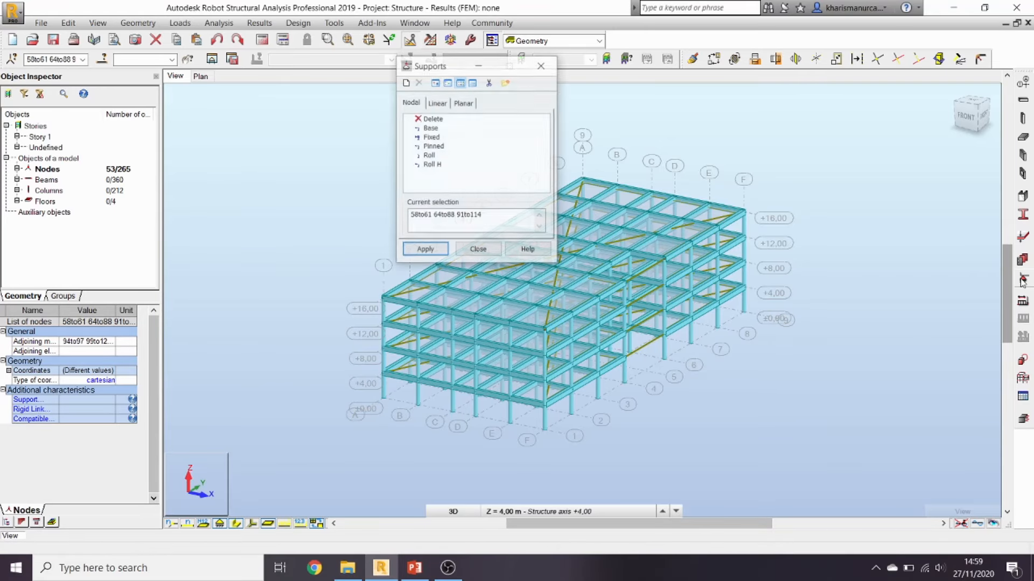
left_click(431, 138)
left_click(425, 250)
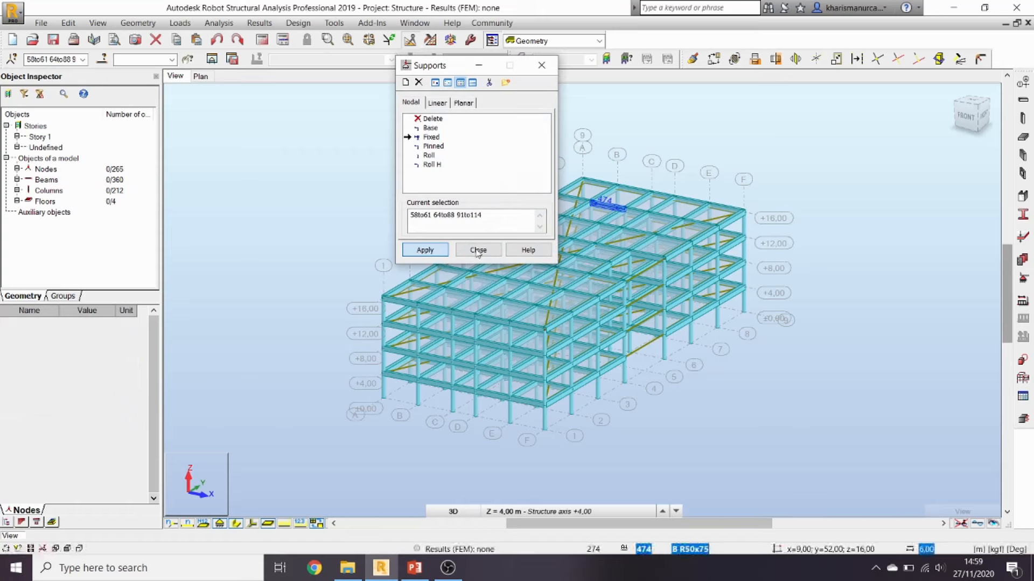
left_click(478, 250)
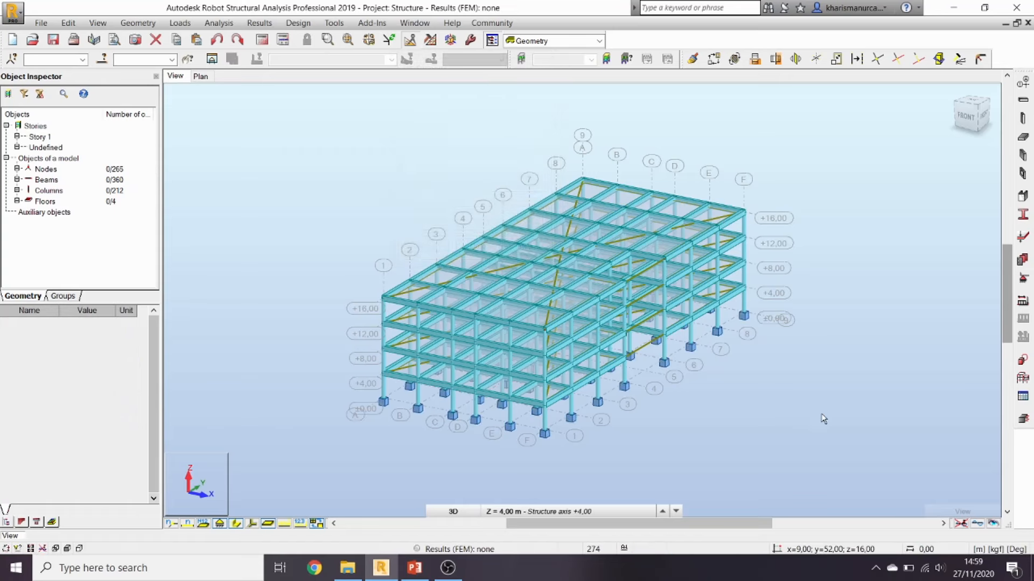
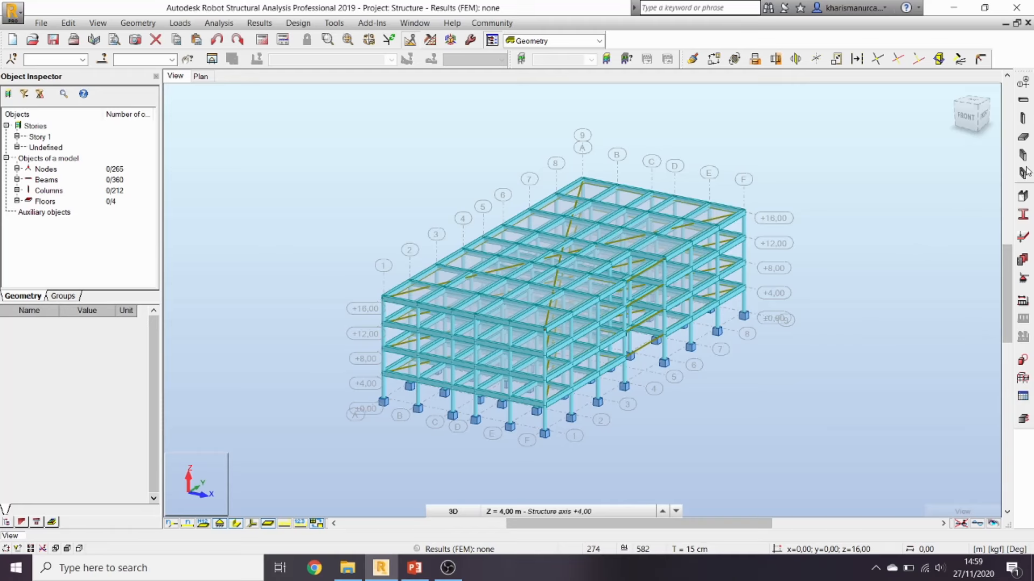
Step: Add a rectangular cladding on the XZ elevation at axis 1, spanning +4,00 to +16,00
left_click(138, 23)
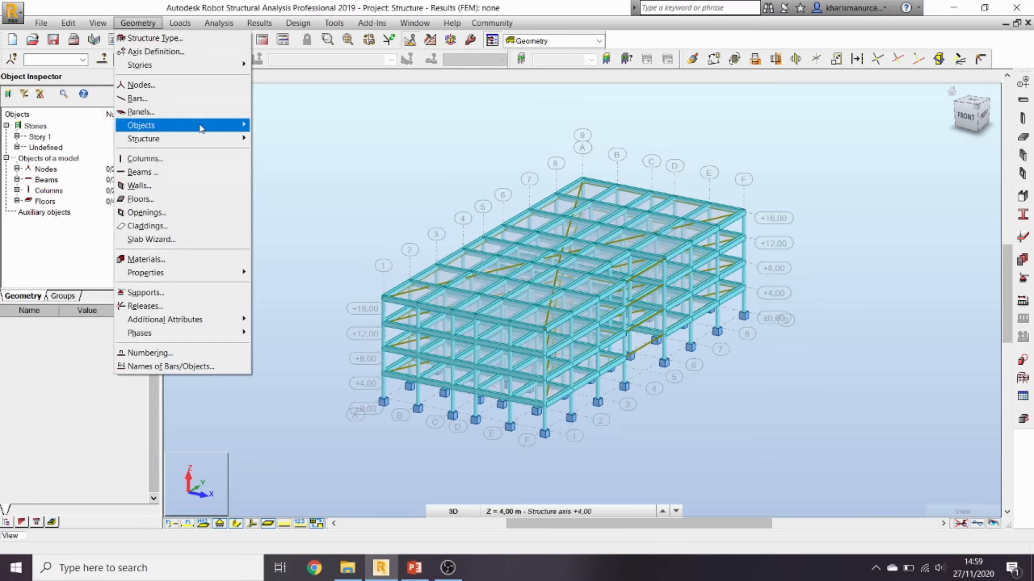
left_click(215, 231)
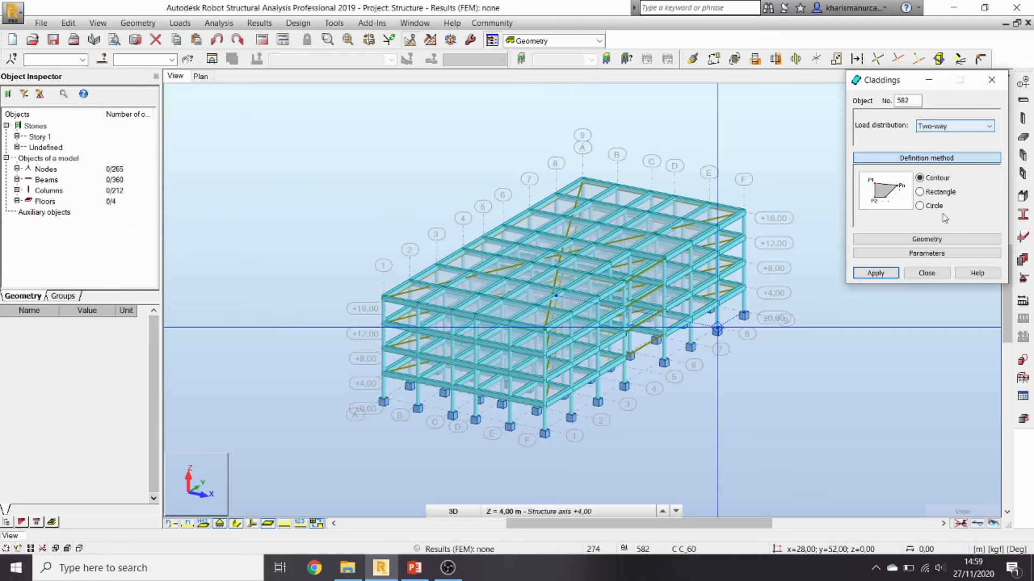
left_click(923, 194)
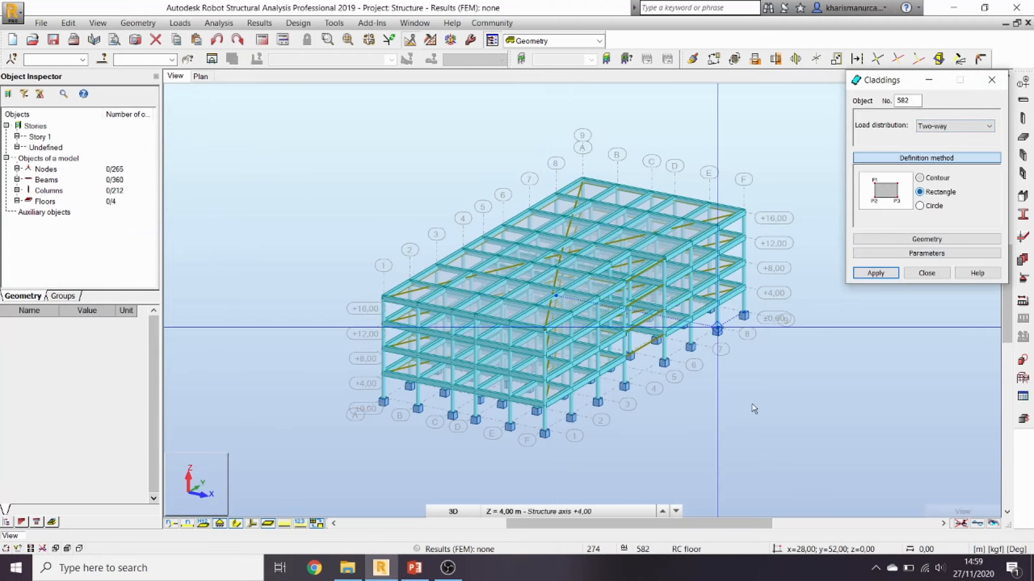
left_click(454, 511)
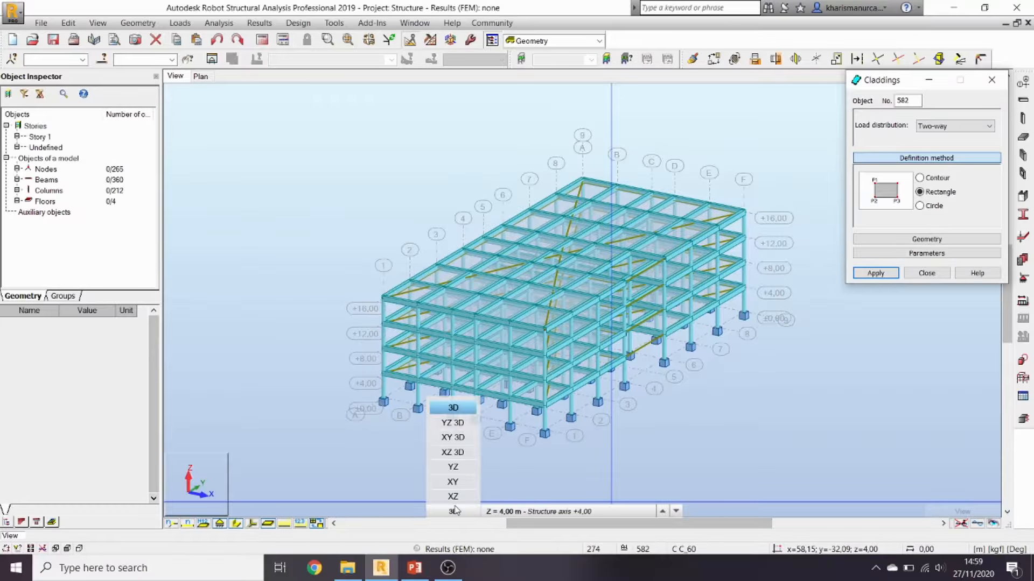
left_click(453, 496)
left_click(539, 512)
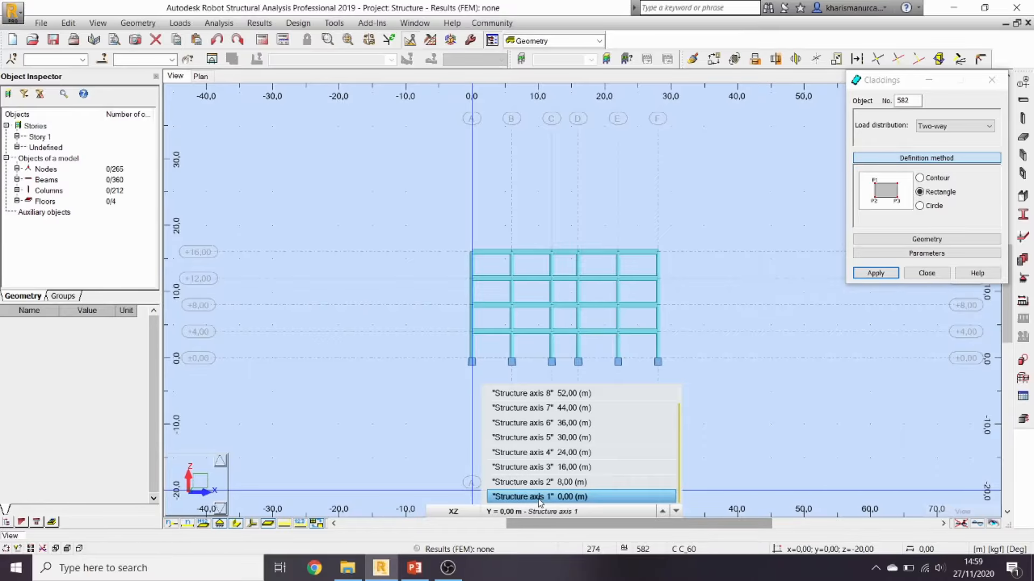
left_click(539, 496)
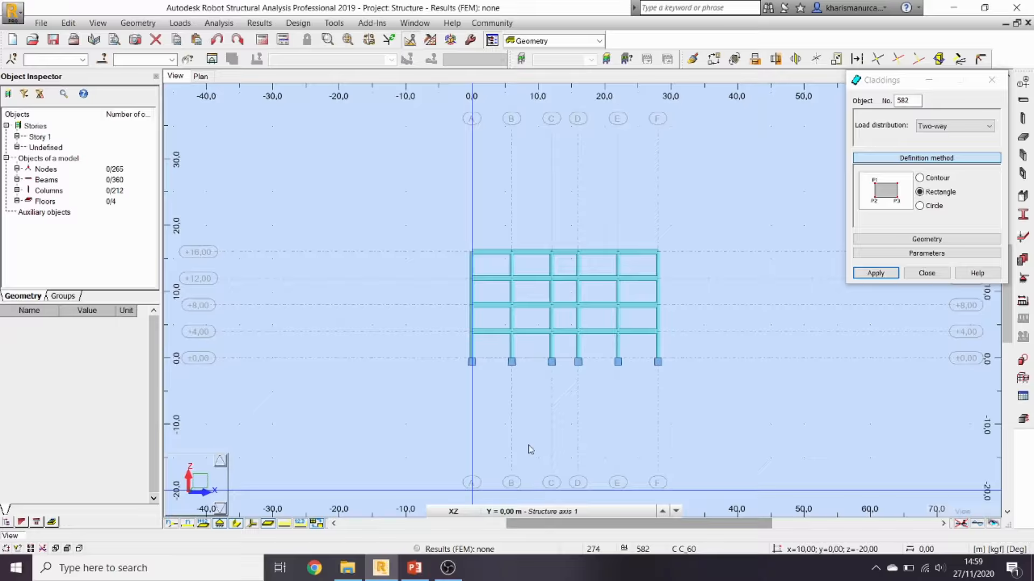
left_click(472, 252)
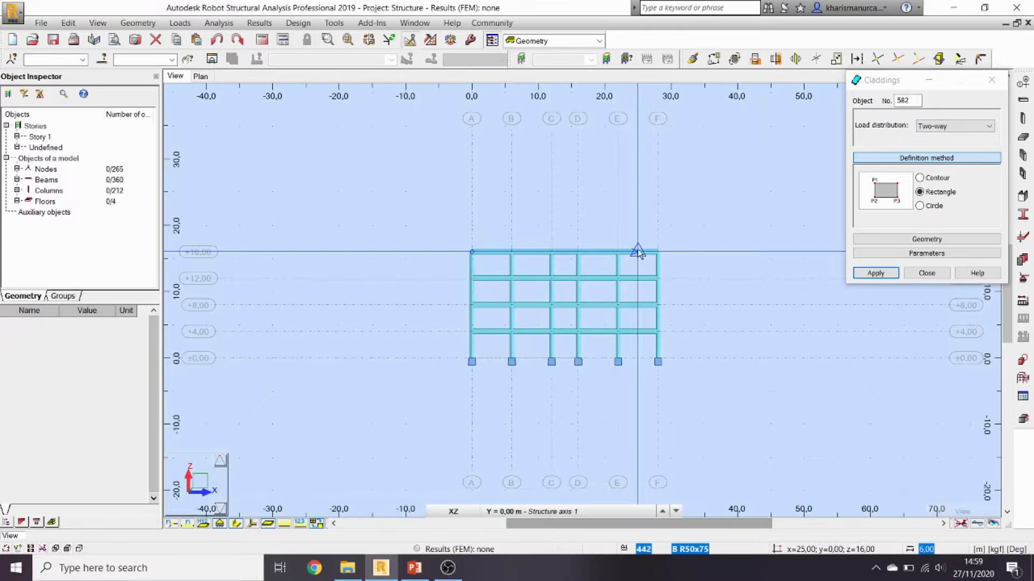
left_click(658, 332)
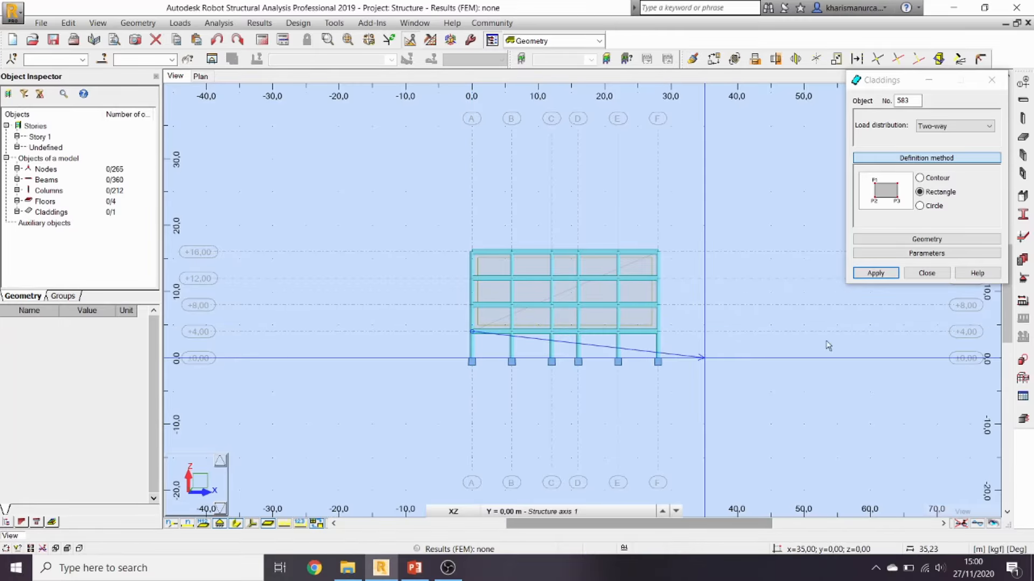
left_click(927, 273)
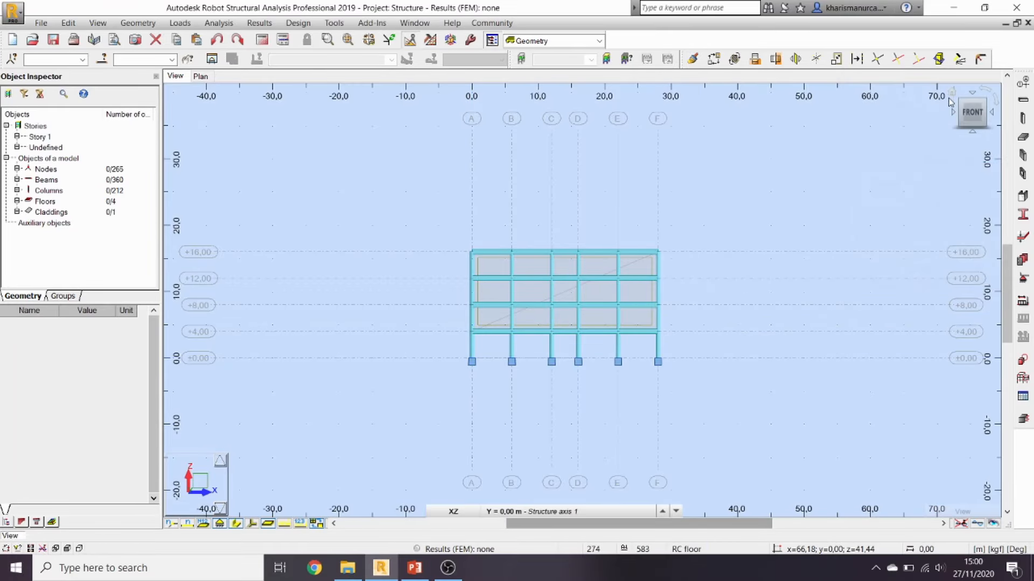
left_click(950, 95)
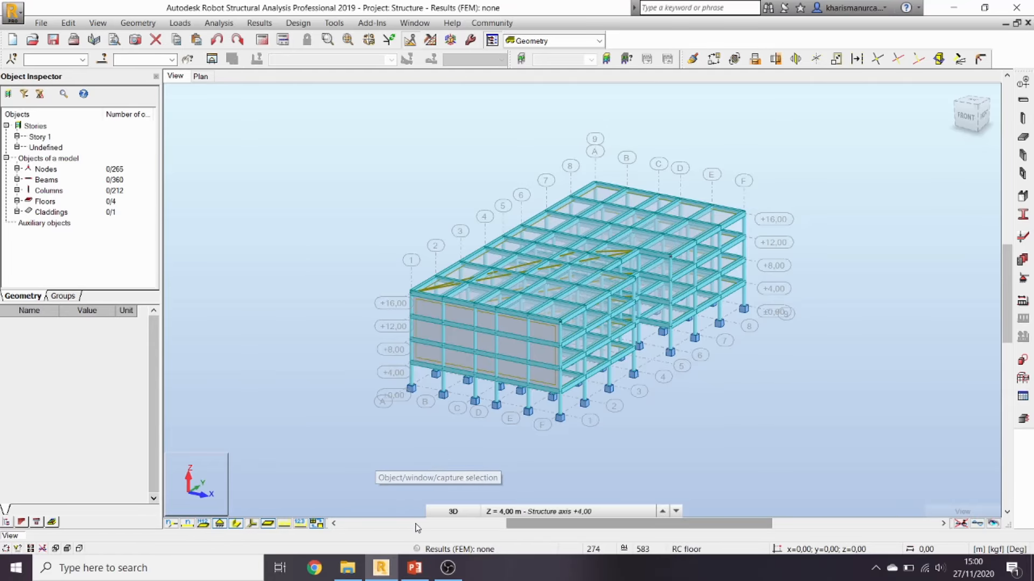
Step: Switch the view to the YZ side elevation at structure axis A
left_click(453, 511)
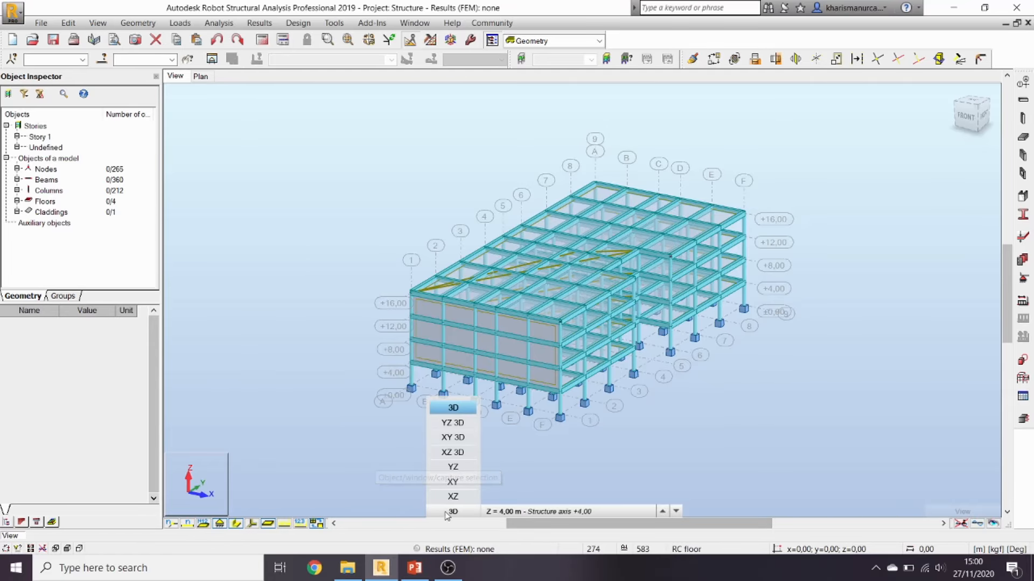
left_click(453, 467)
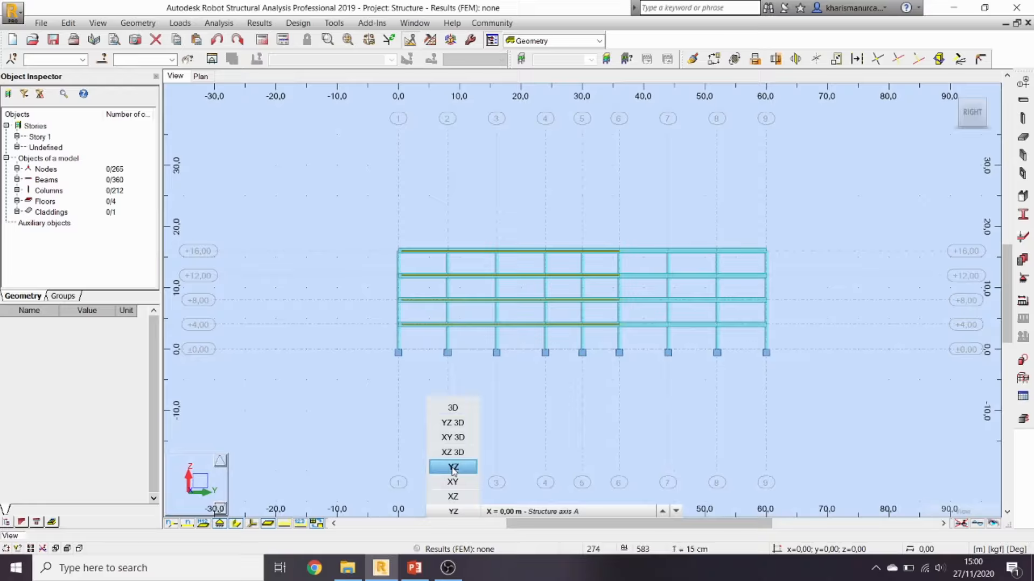
left_click(488, 512)
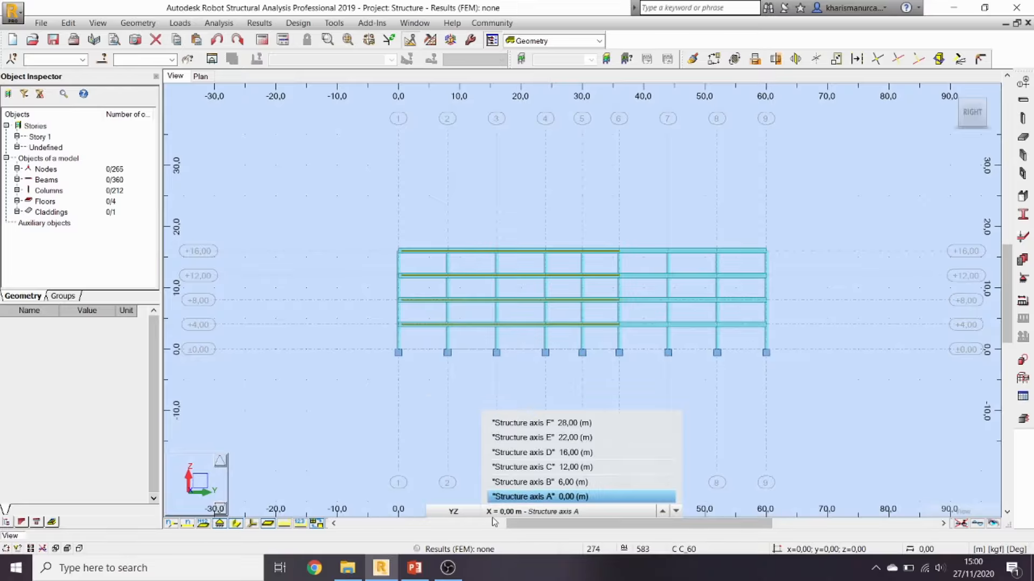
left_click(500, 496)
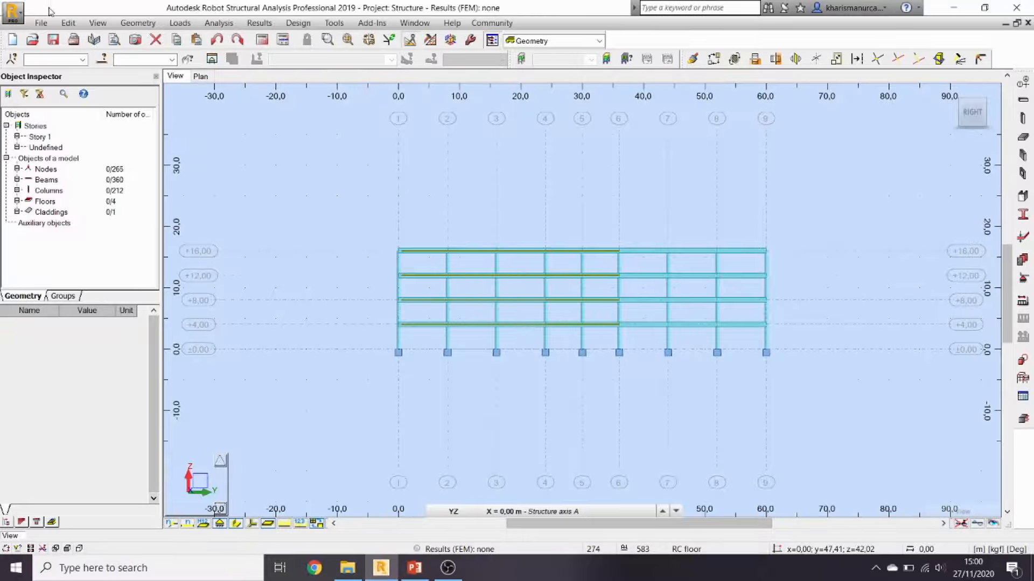
Step: Add a rectangular cladding on axis A from top node 221 down to +4,00
left_click(138, 22)
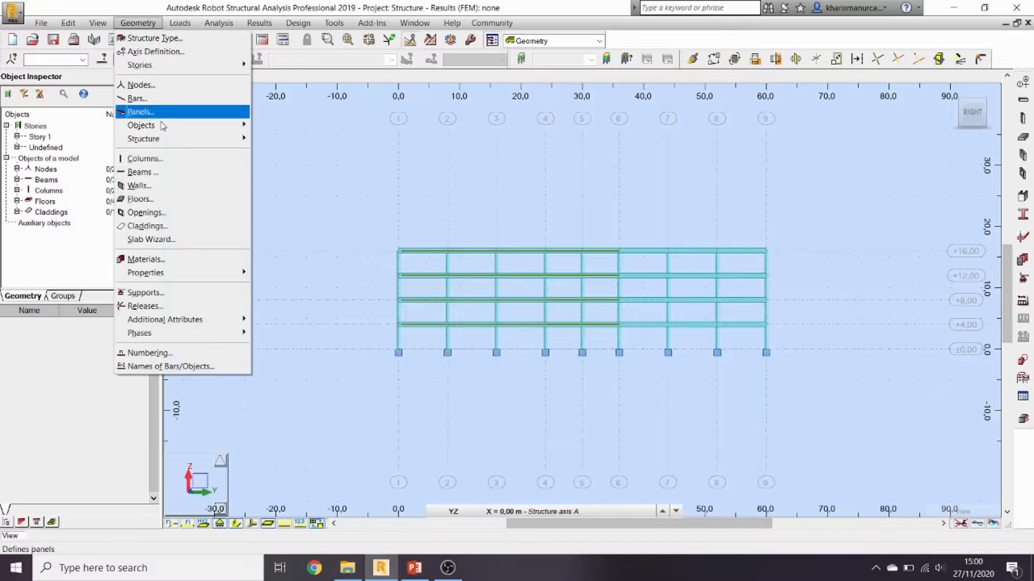
left_click(145, 225)
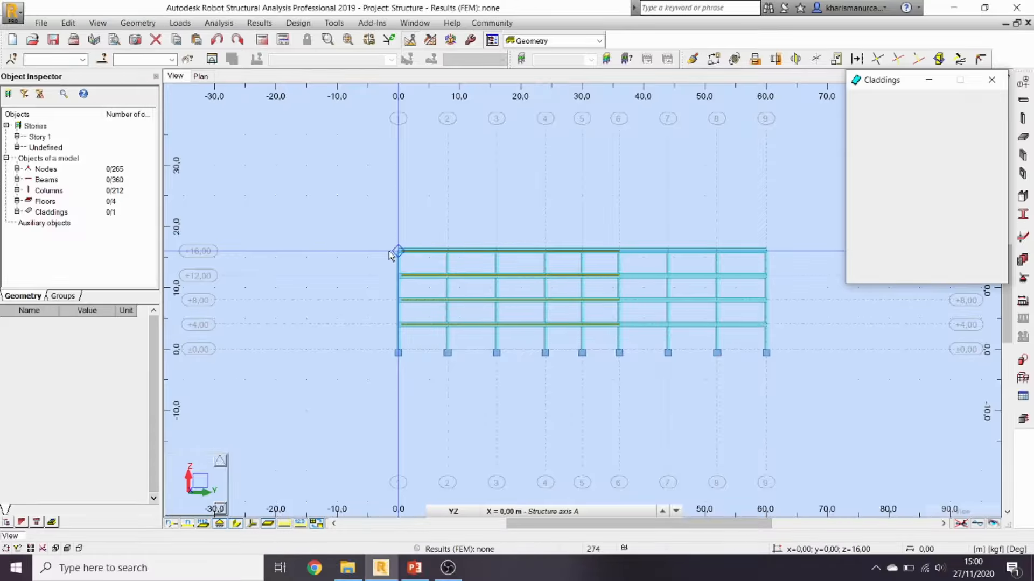
left_click(920, 192)
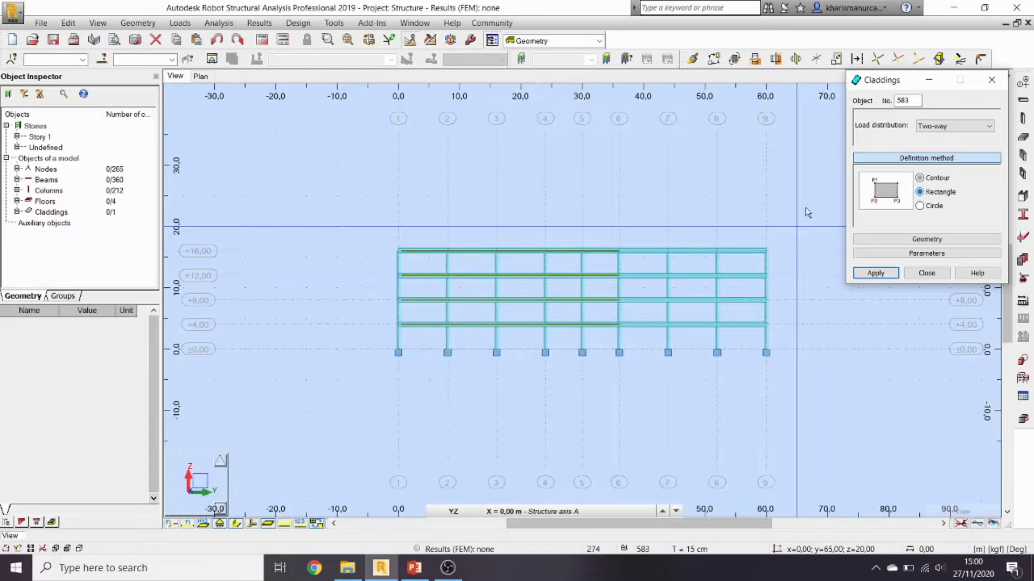
left_click(399, 251)
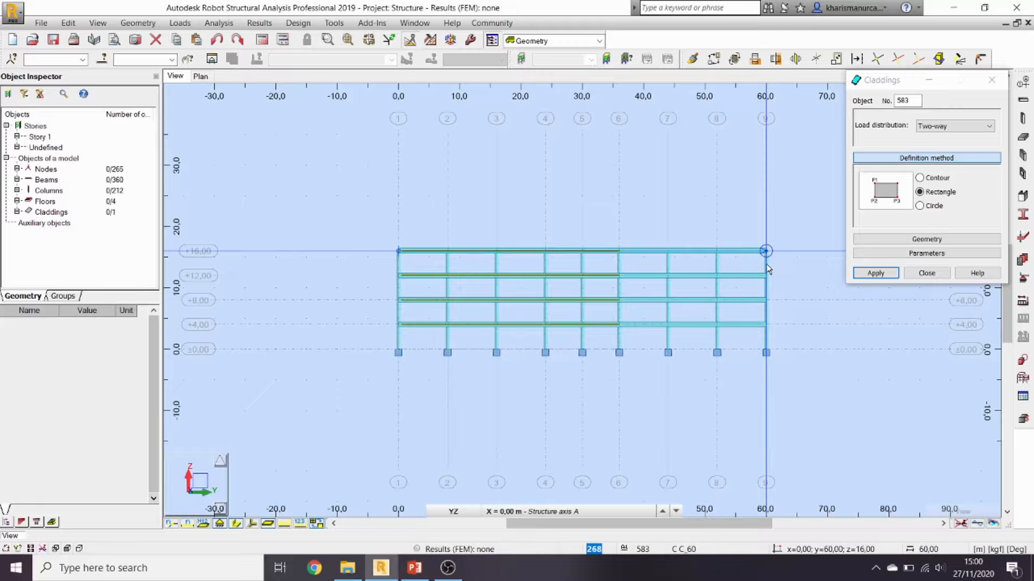
left_click(821, 333)
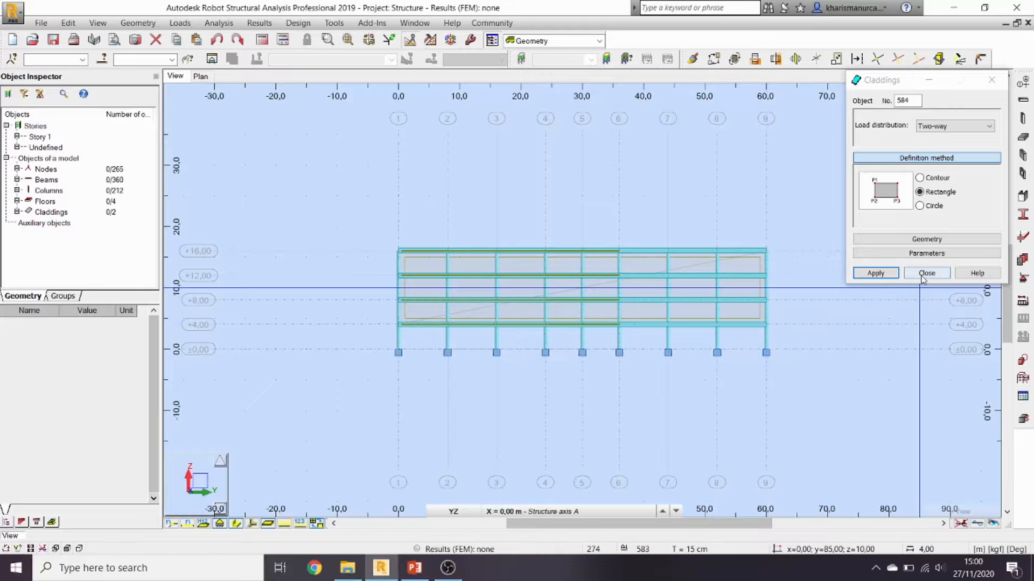
left_click(927, 273)
left_click(951, 96)
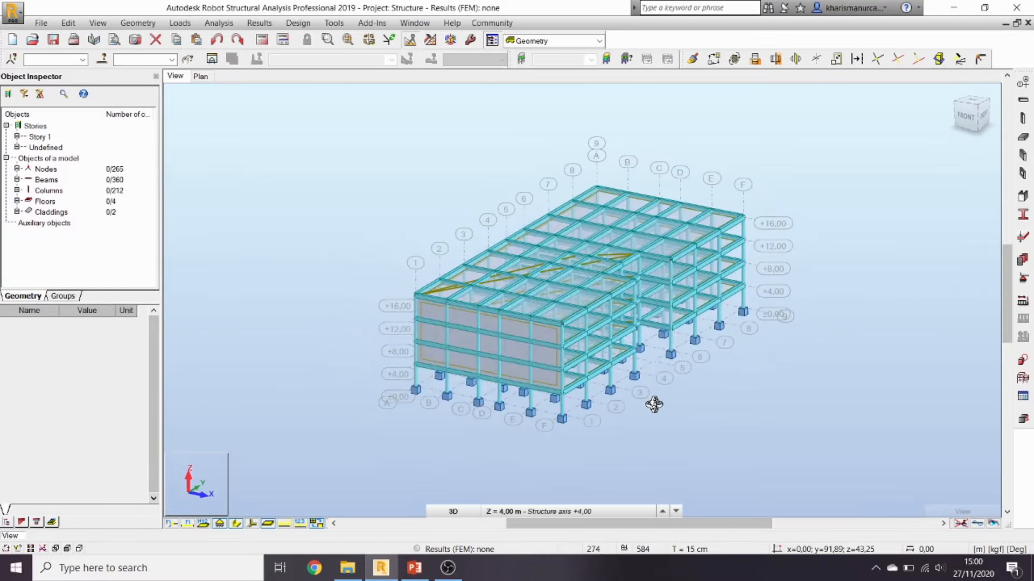
middle_click_drag(420, 452, 431, 478, "shift")
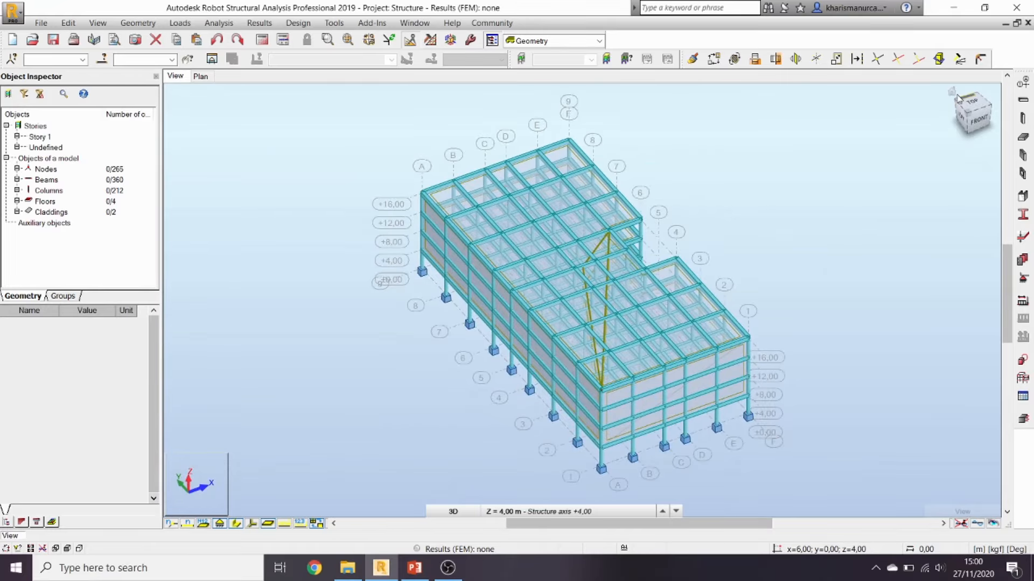
middle_click_drag(816, 245, 763, 245, "shift")
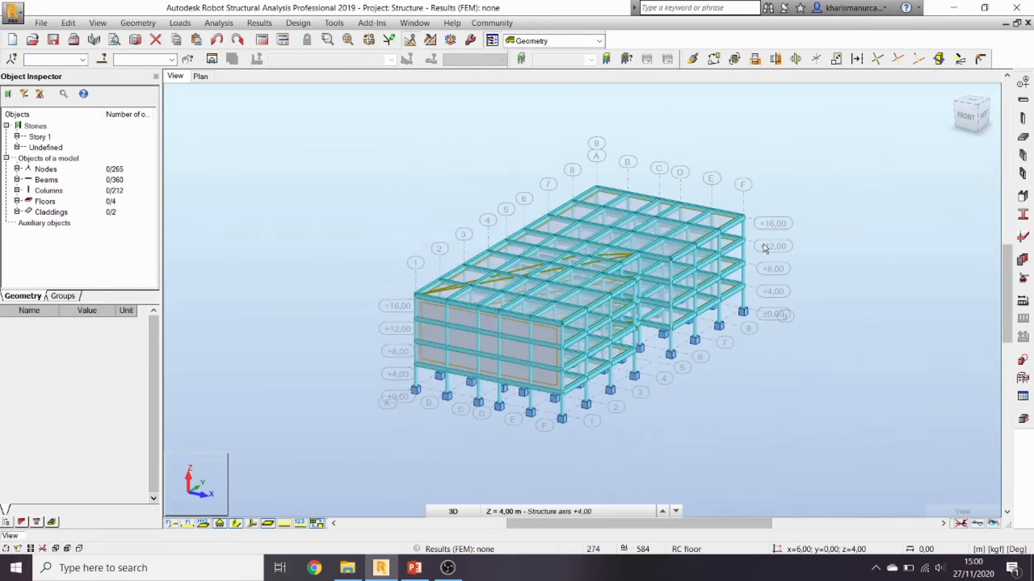
Step: Add the dead load case DL1 and the live load case LL1
left_click(1022, 301)
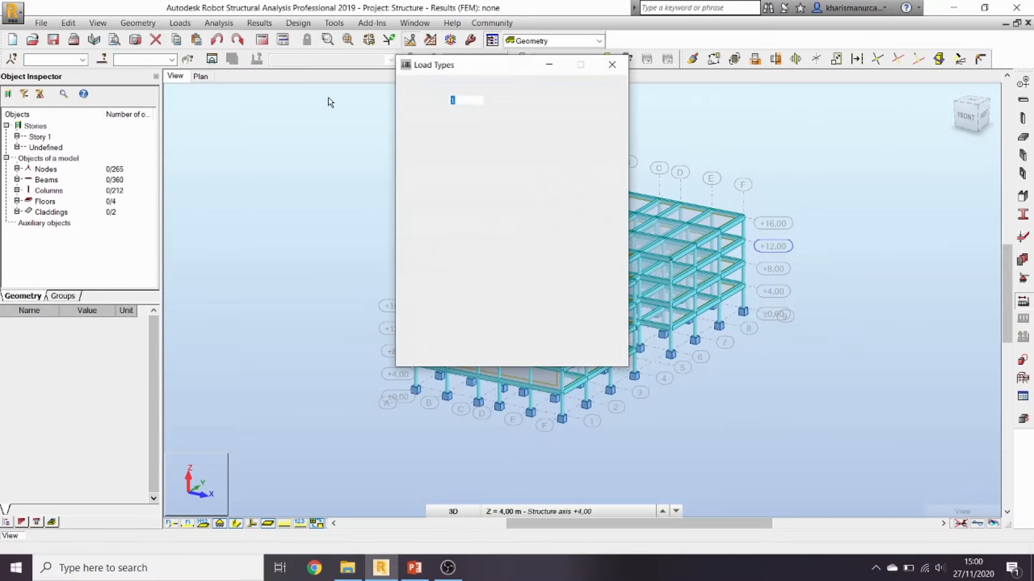
left_click(532, 161)
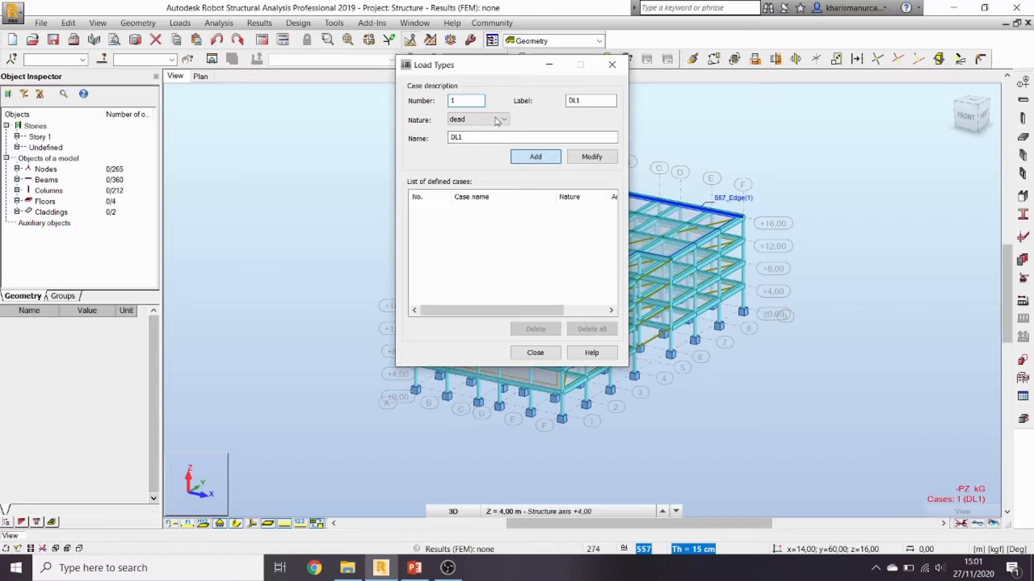
left_click(497, 120)
left_click(468, 136)
left_click(526, 158)
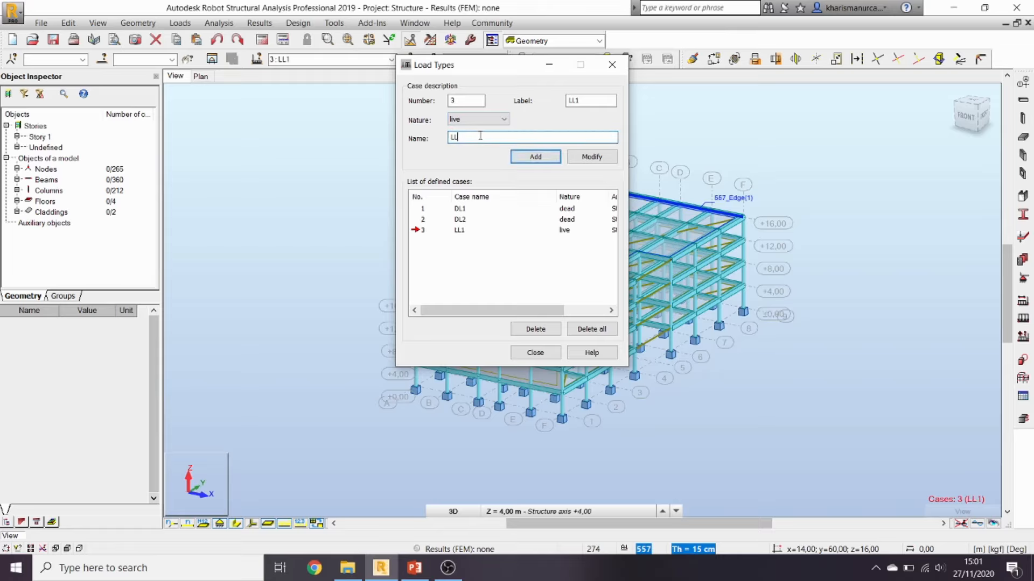
Step: Add a second live case and wind case WIND1, then start a manual load combination
left_click(545, 158)
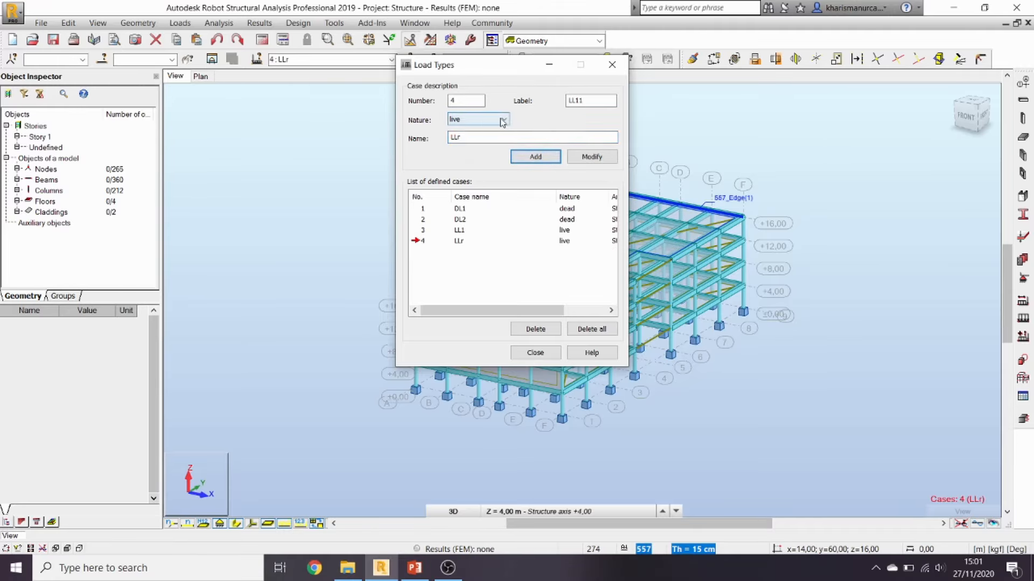
left_click(502, 120)
left_click(481, 148)
left_click(530, 157)
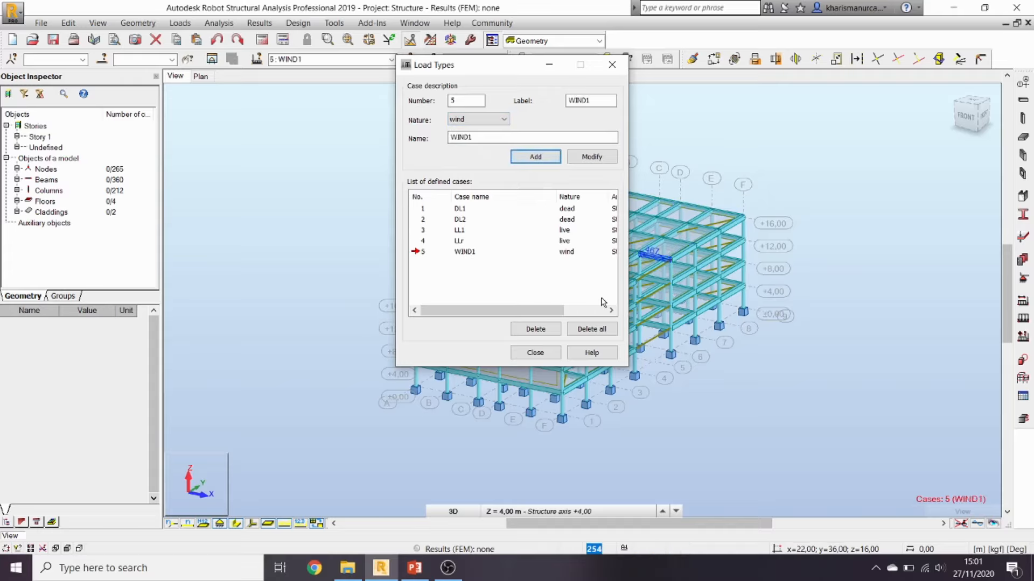
left_click(535, 352)
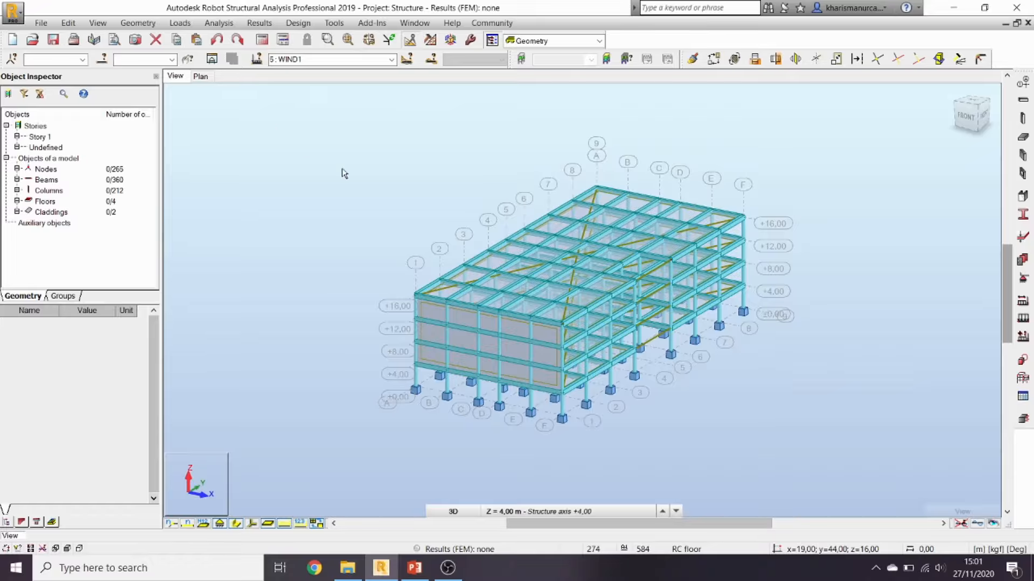
left_click(175, 24)
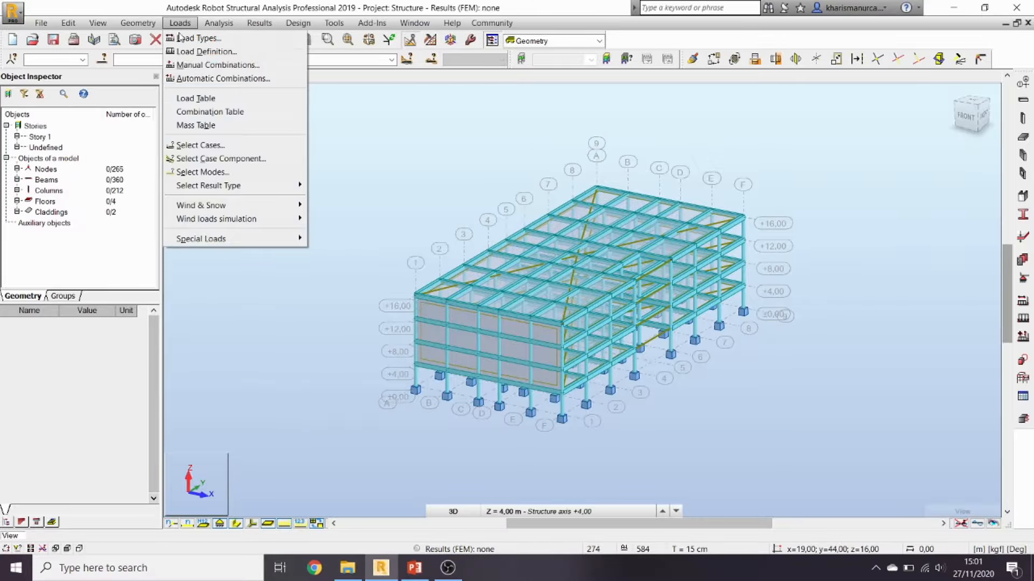
left_click(205, 71)
Step: Copy the '1,4 DL' term of combination C1 from the PowerPoint loads slide
left_click(414, 568)
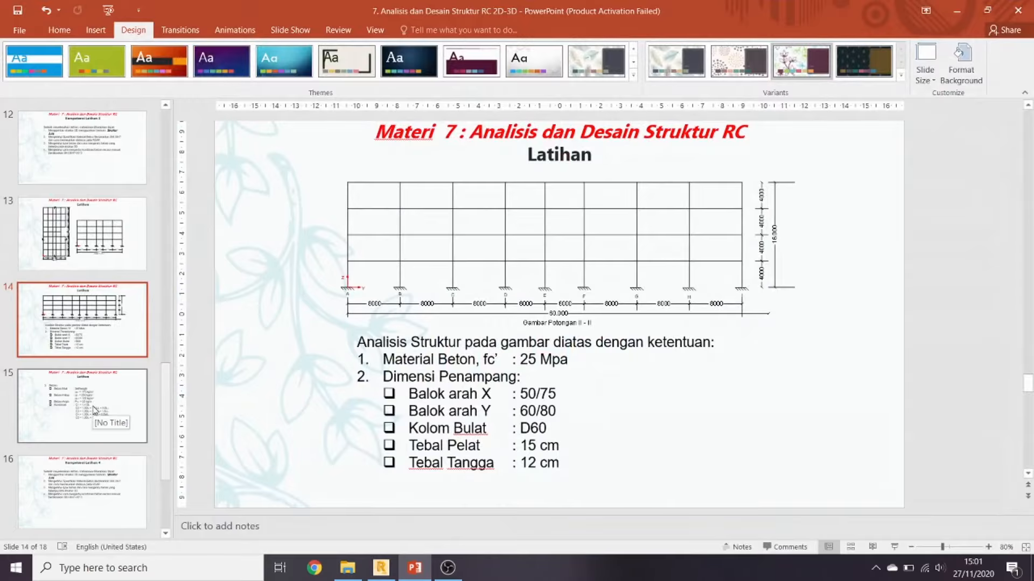
left_click(95, 410)
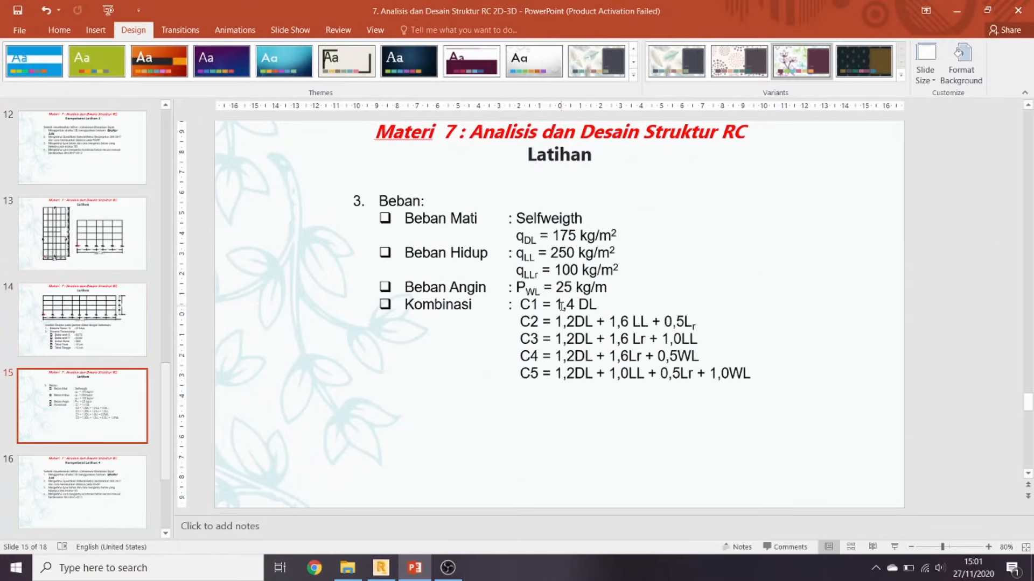
left_click_drag(556, 305, 603, 304)
key("ctrl+c")
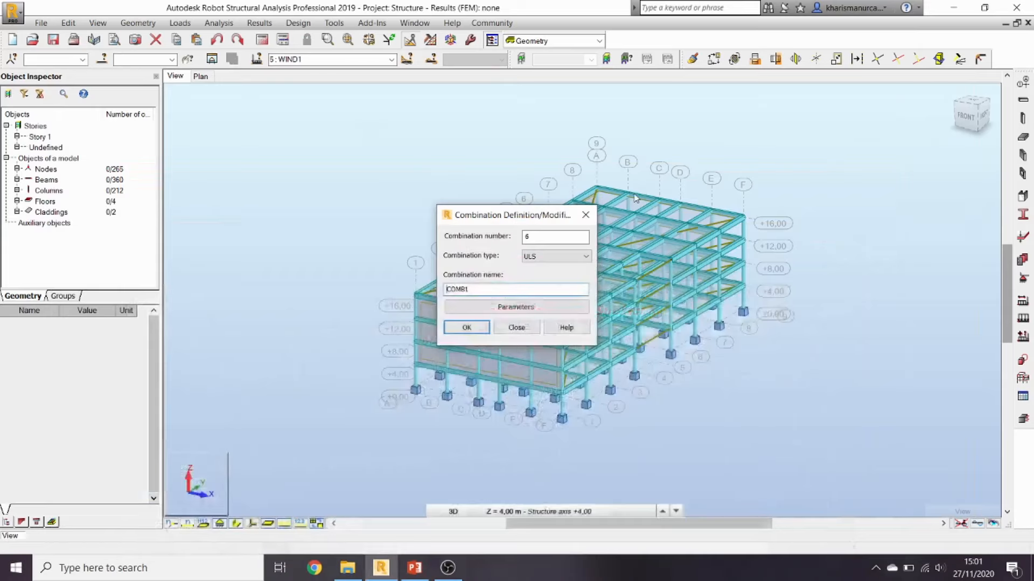
left_click(956, 11)
Step: Name combination C1 '1,4 DL' and add the dead load cases at factor 1.40
left_click_drag(509, 289, 434, 288)
key("ctrl+v")
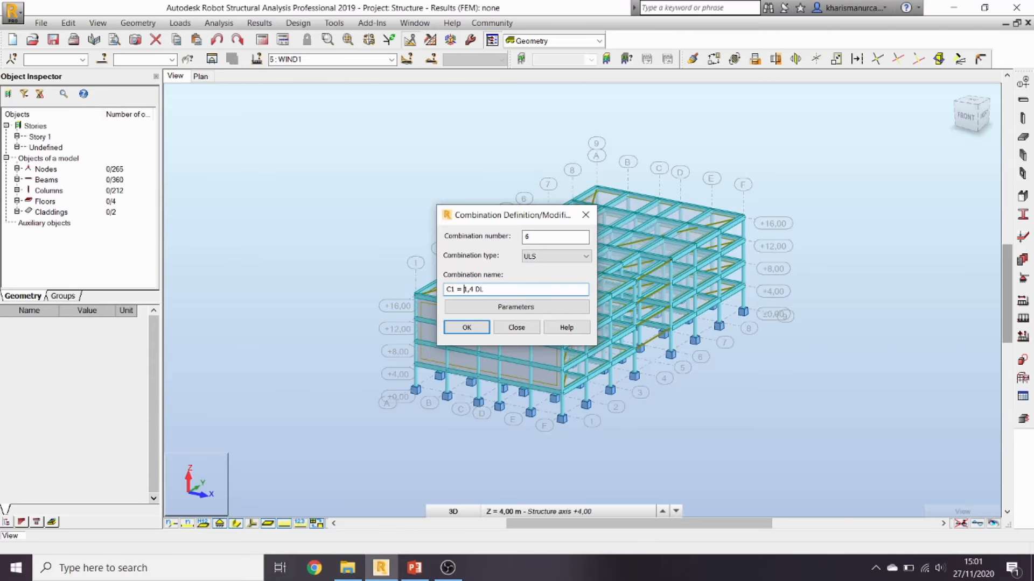
left_click(466, 327)
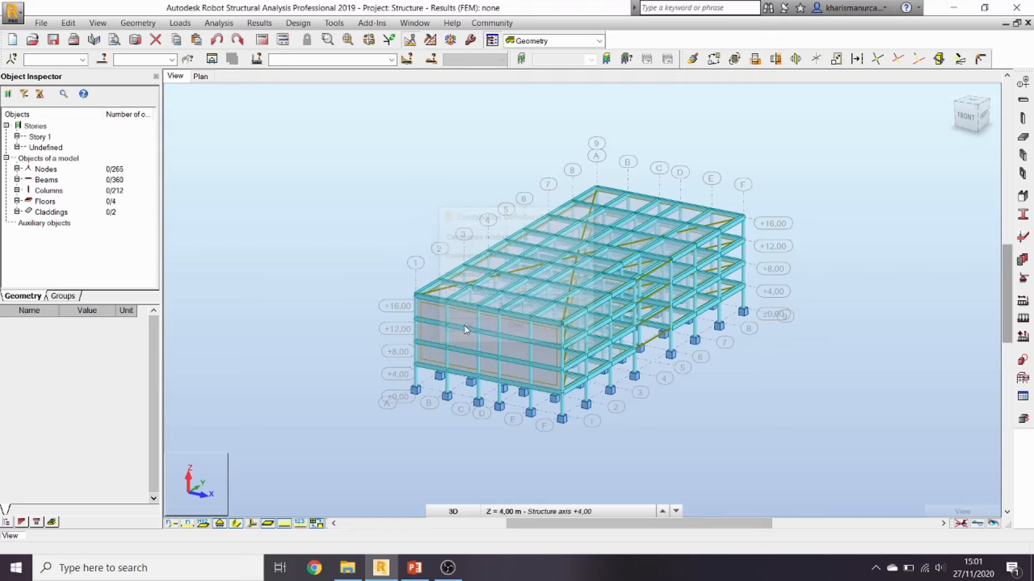
left_click(724, 298)
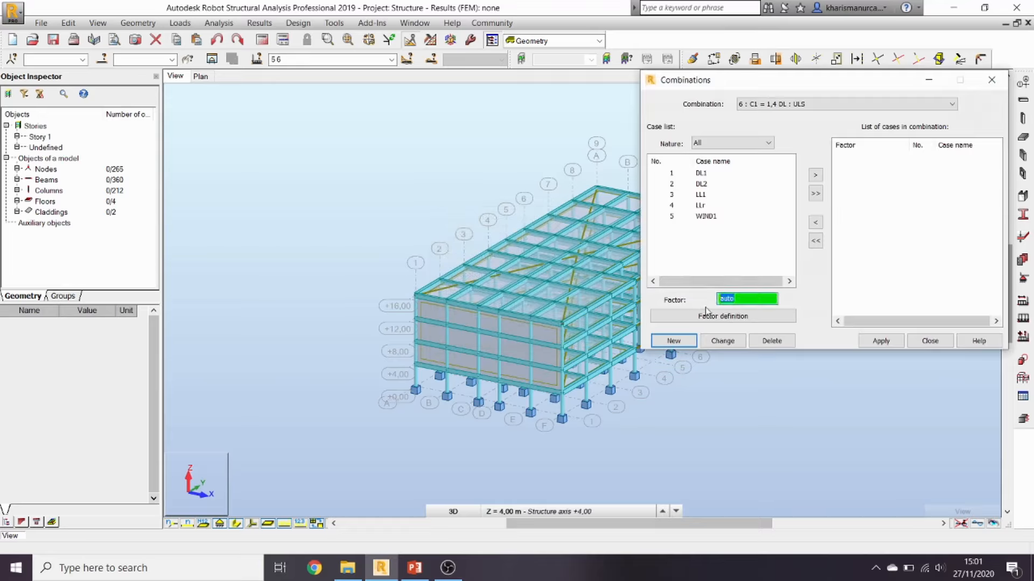
left_click(672, 173)
left_click(815, 175)
left_click(881, 341)
Step: Build the next combination with LL1 at 1.00, LLr at 0.50 and WIND1 at 1.00
left_click(683, 341)
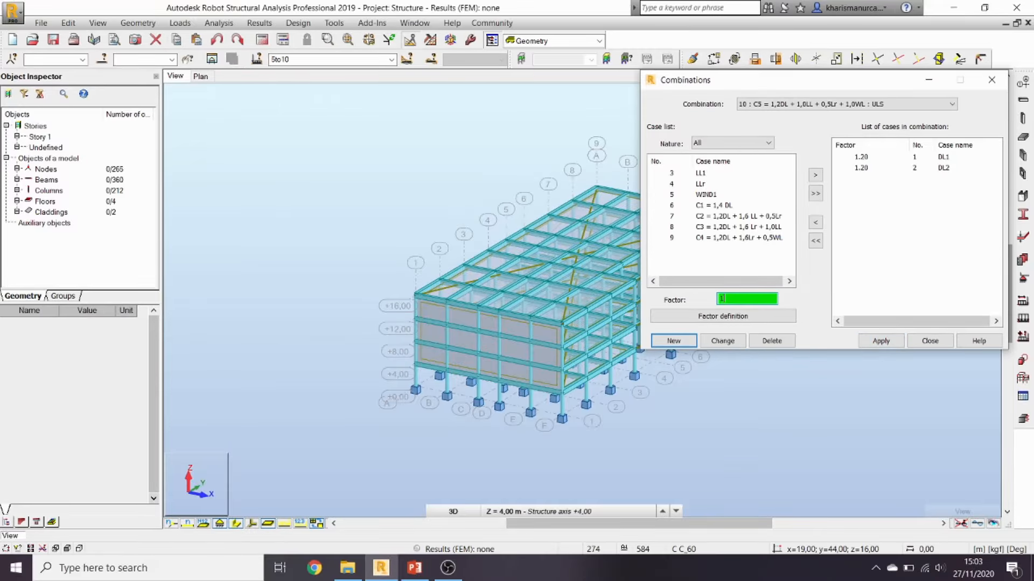
left_click(671, 174)
left_click(815, 175)
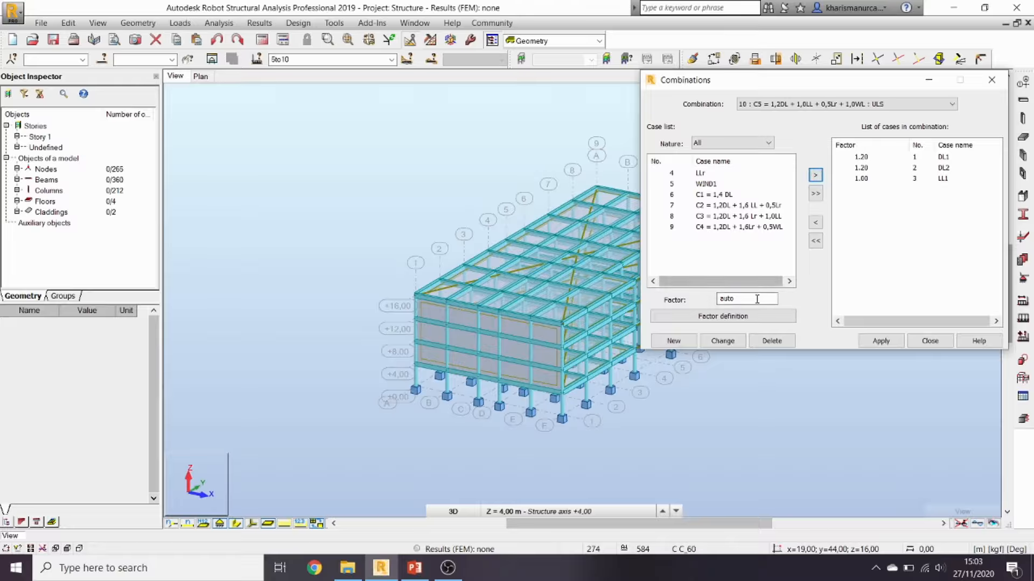
left_click_drag(757, 299, 674, 290)
type(".")
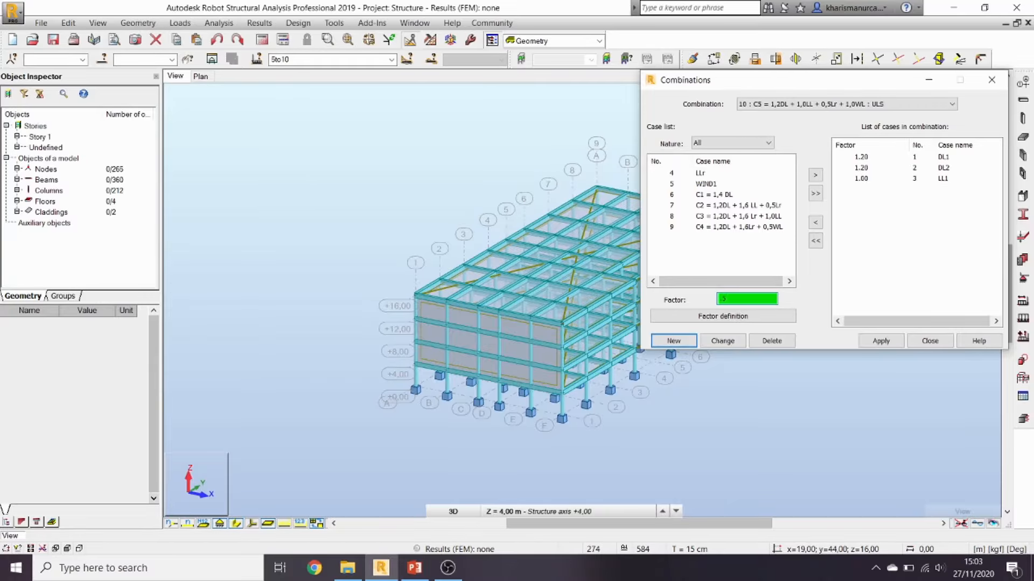
left_click(671, 173)
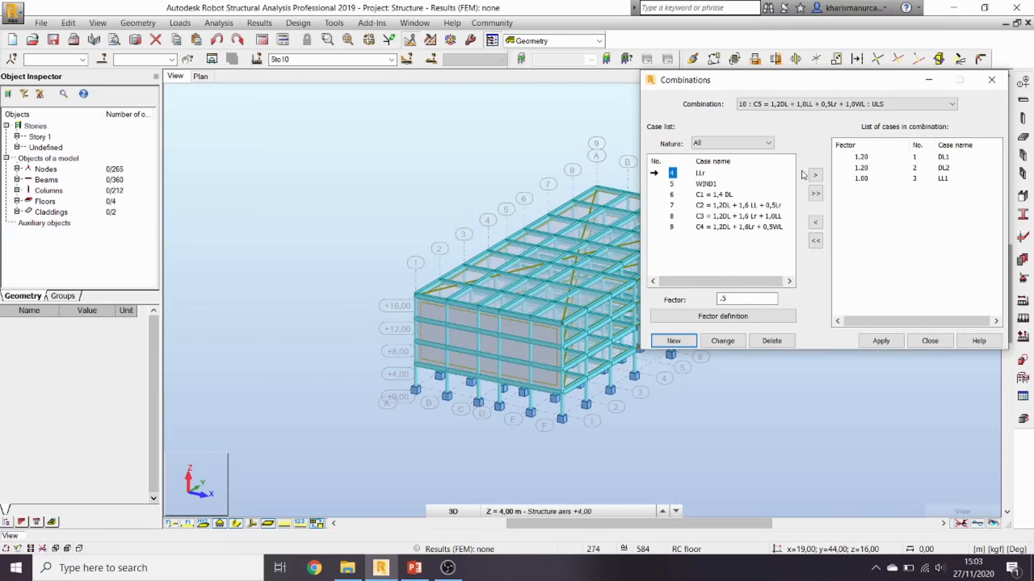
left_click(814, 176)
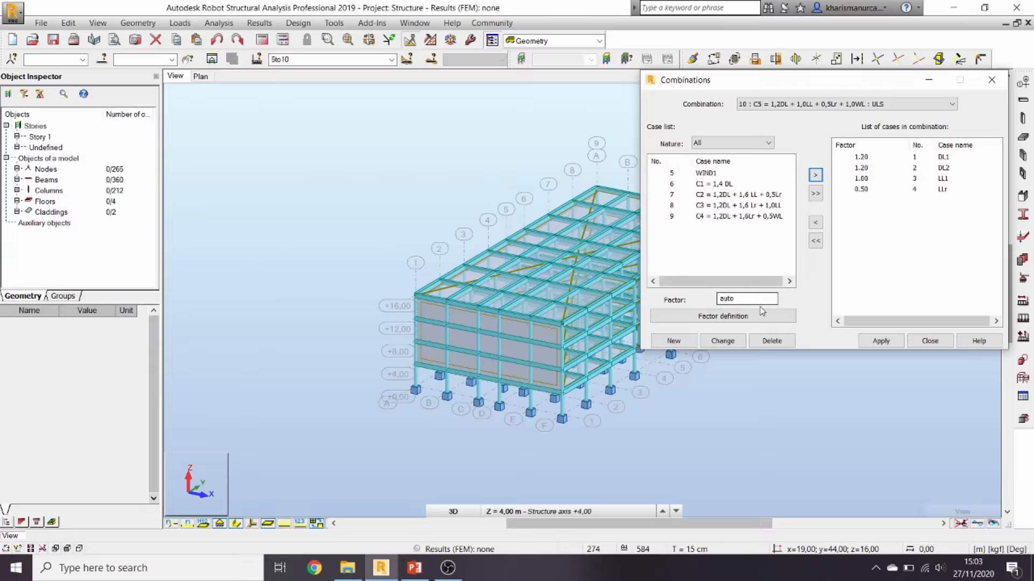
left_click_drag(762, 299, 687, 299)
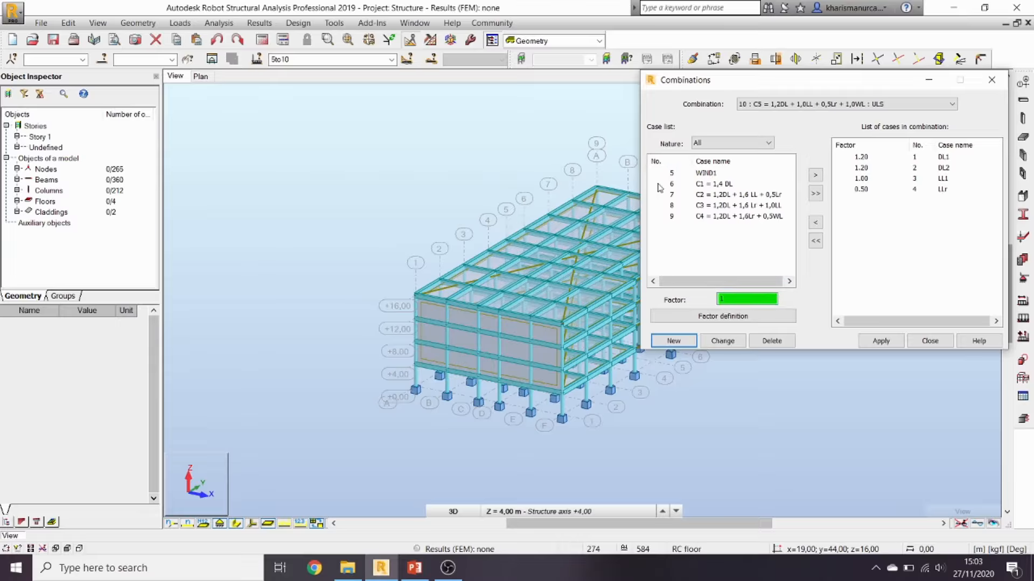
left_click(672, 173)
left_click(815, 176)
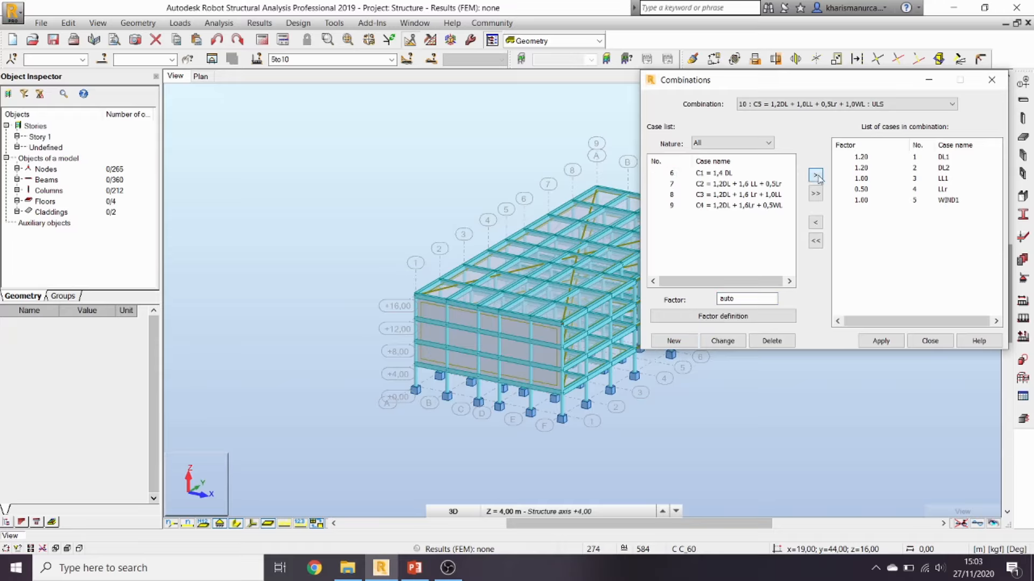
left_click(931, 341)
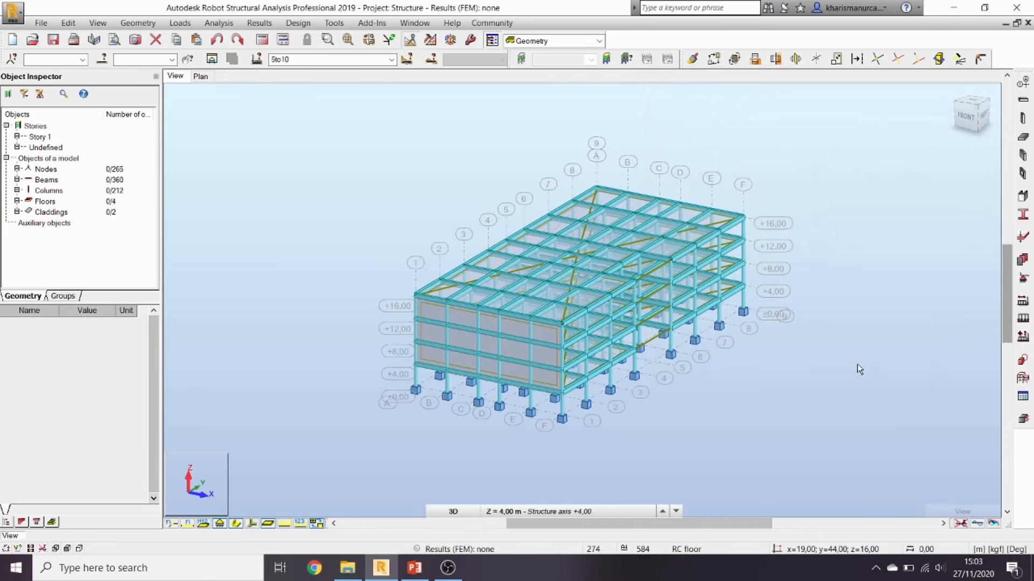
Step: Show members as simple lines and make load case 2: DL2 current
left_click(392, 61)
left_click(387, 72)
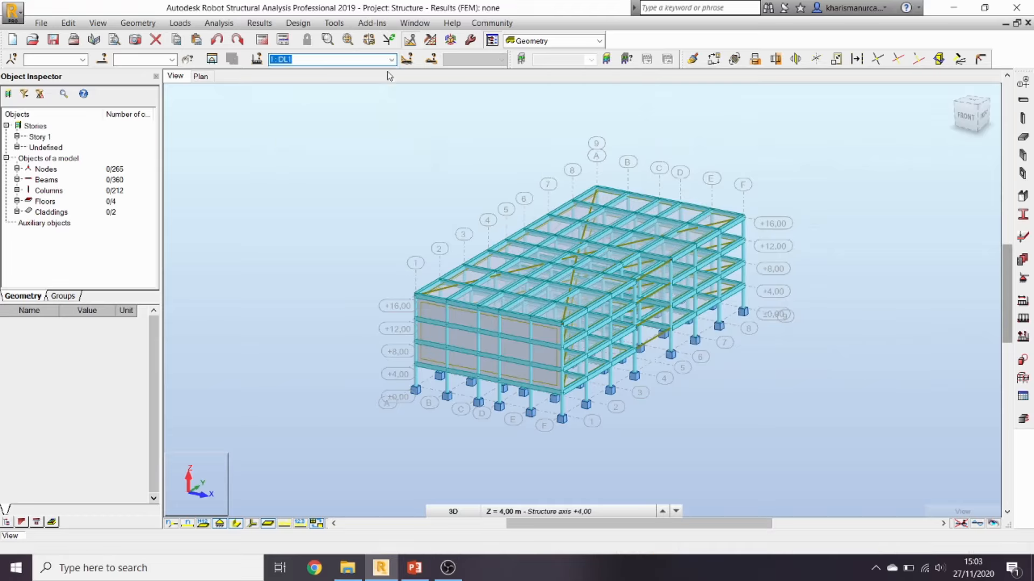
left_click(284, 523)
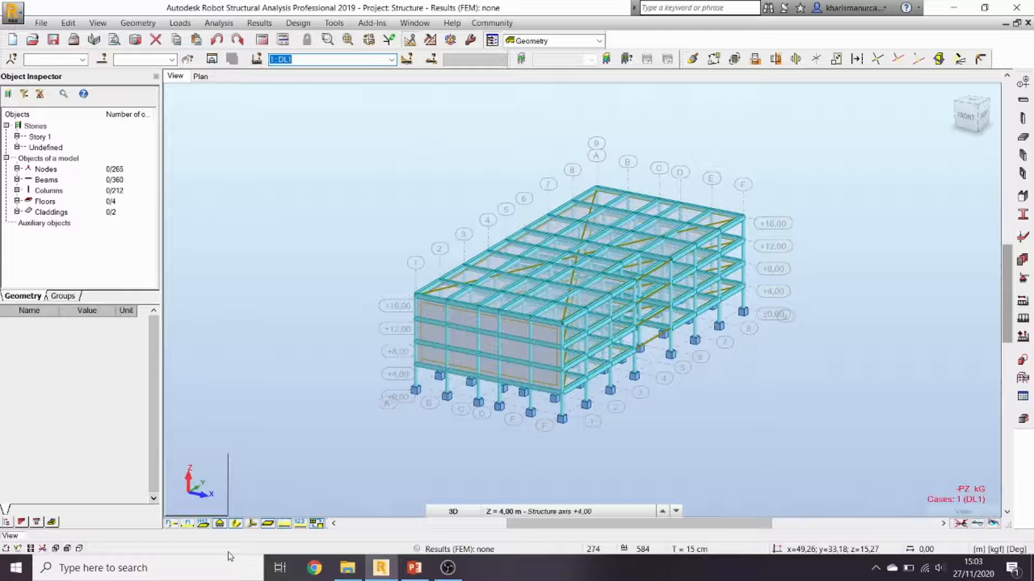
left_click(236, 524)
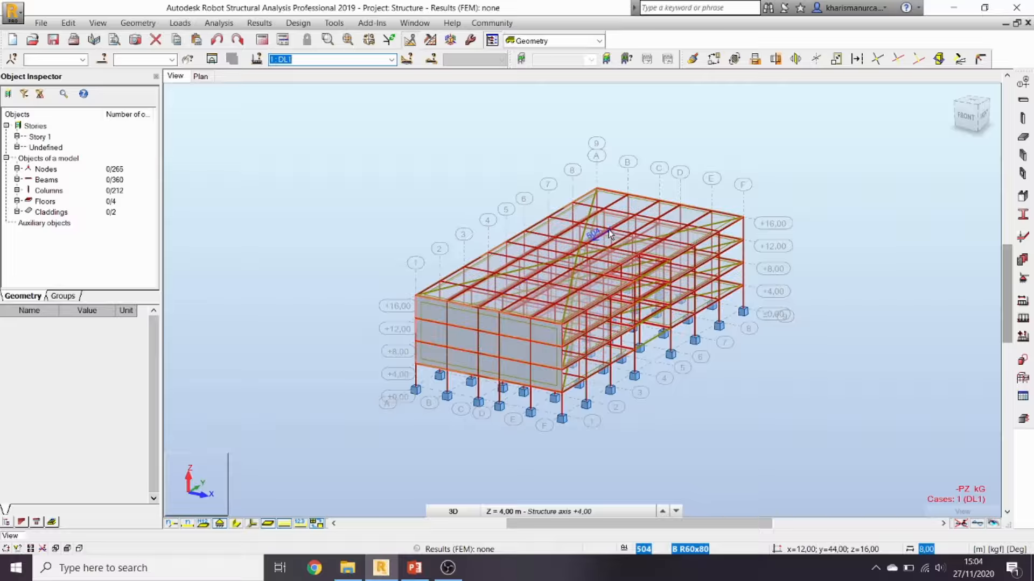
left_click(392, 60)
left_click(378, 85)
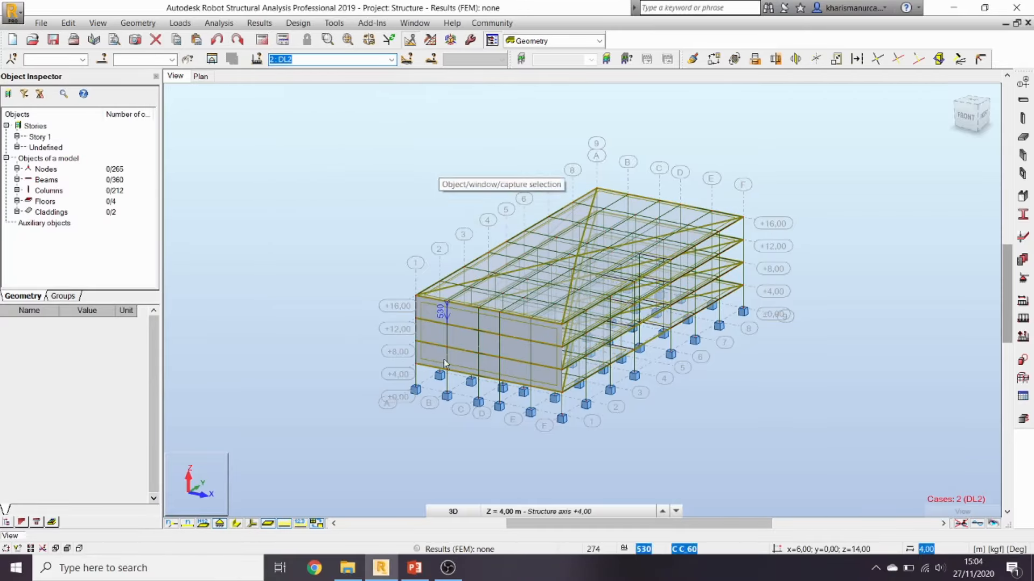
left_click(425, 571)
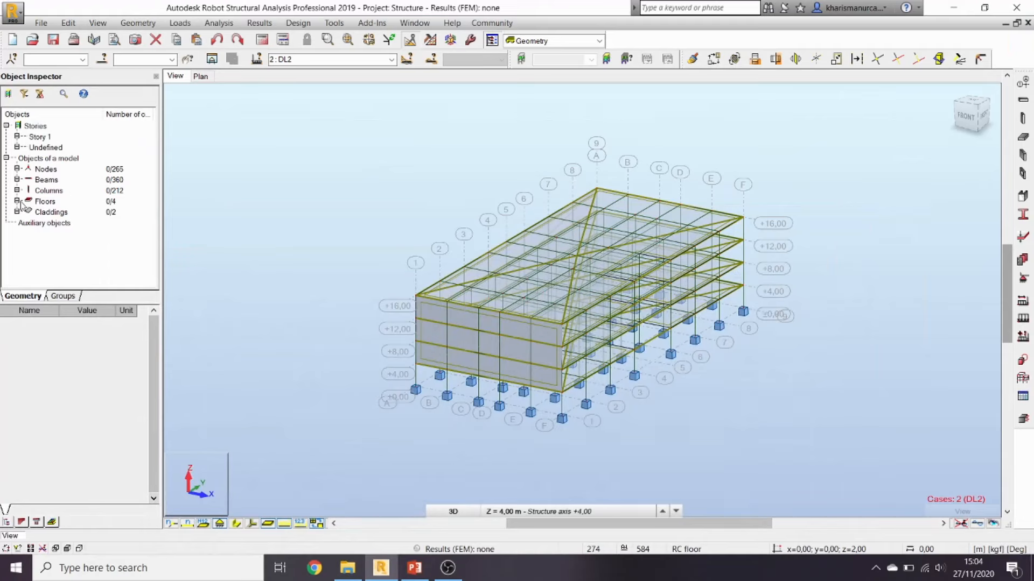
Step: Select all four floors 149, 269, 413 and 557 in the object list
left_click(16, 202)
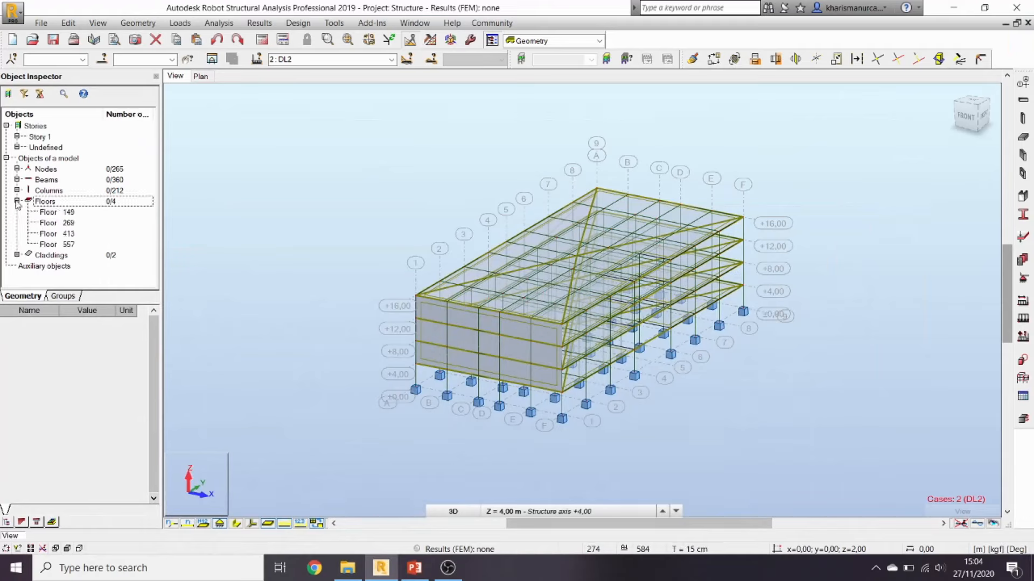
left_click(51, 215)
left_click(52, 224, "ctrl")
left_click(54, 235, "ctrl")
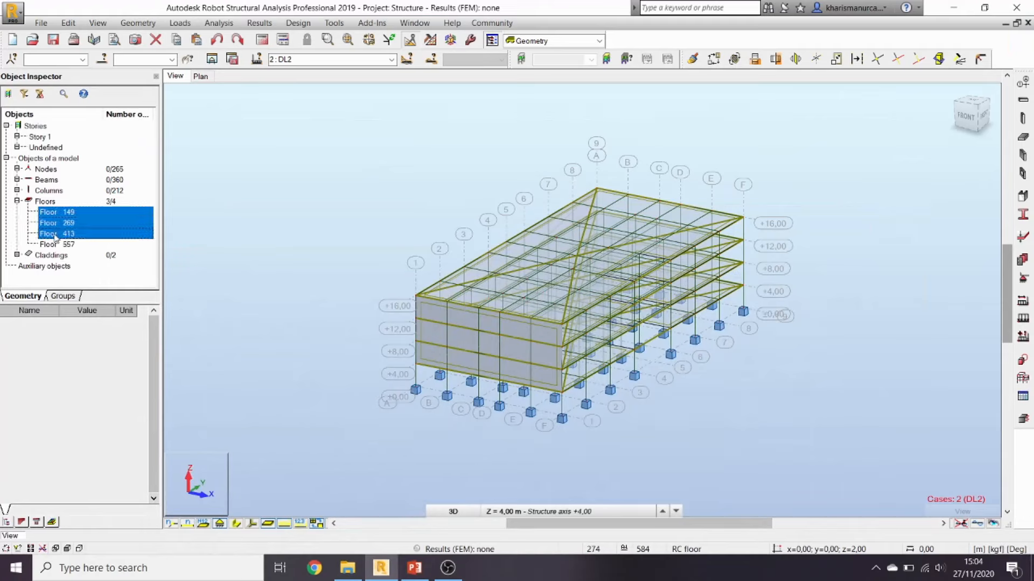
left_click(55, 245, "ctrl")
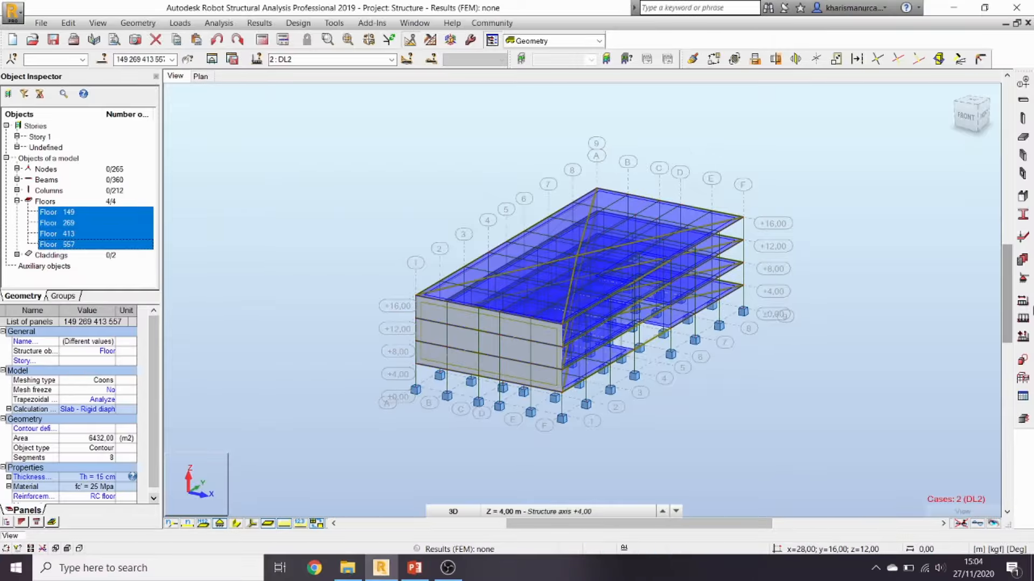
Step: Apply a uniform planar surface load in DL2 to the four selected floors
left_click(1023, 320)
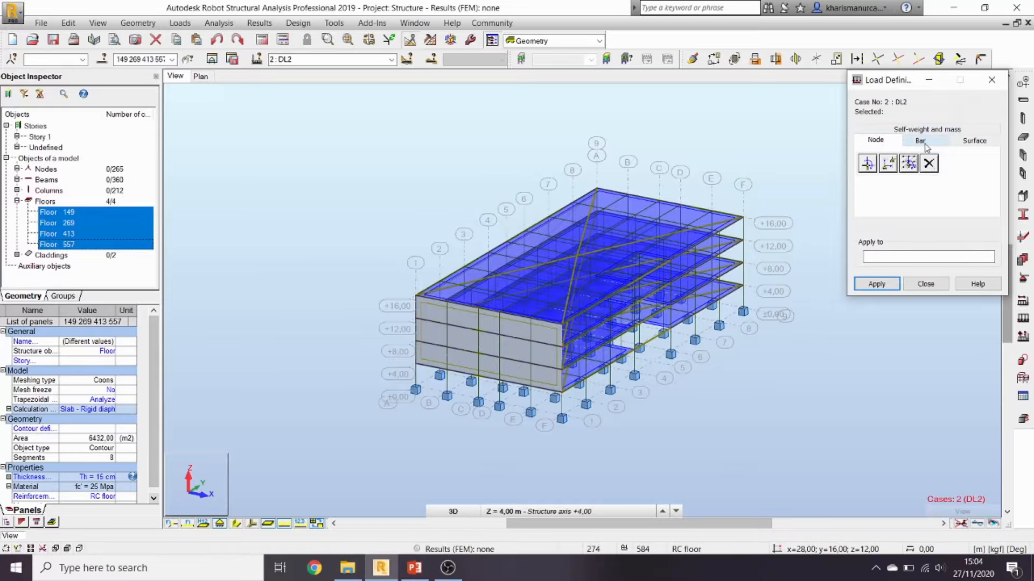
left_click(964, 141)
left_click(871, 164)
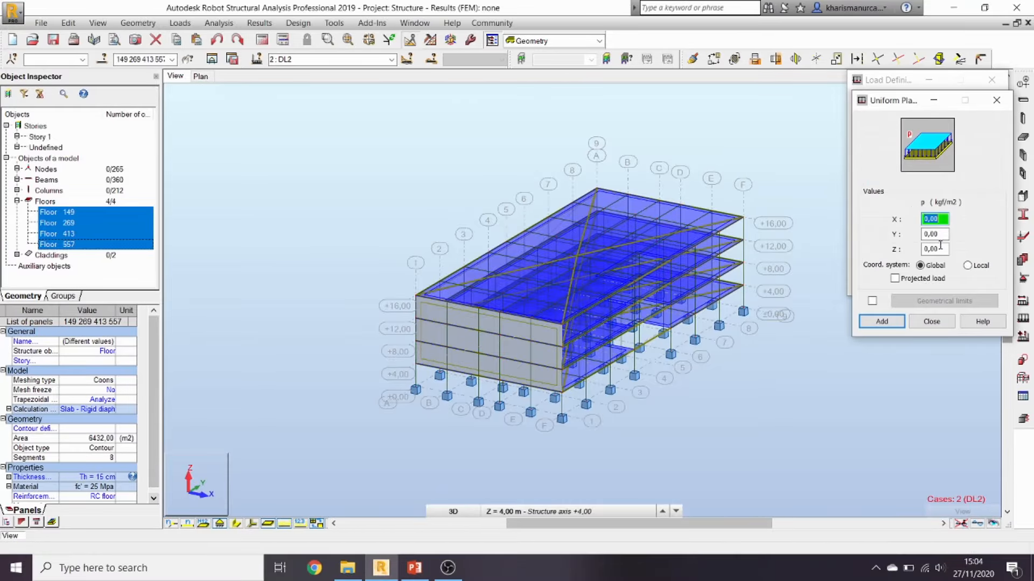
left_click(938, 248)
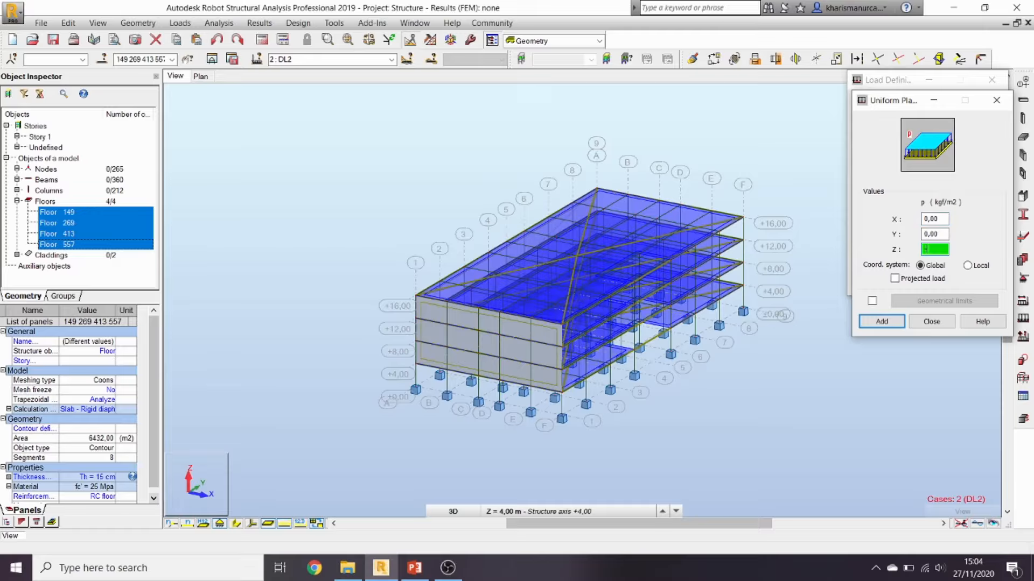
left_click(881, 321)
left_click(875, 285)
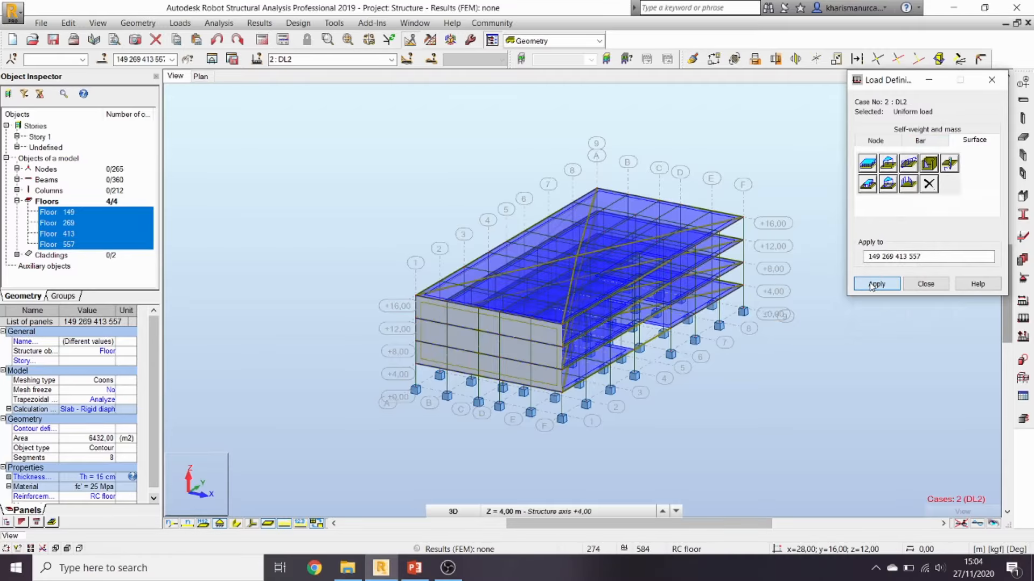
left_click(921, 284)
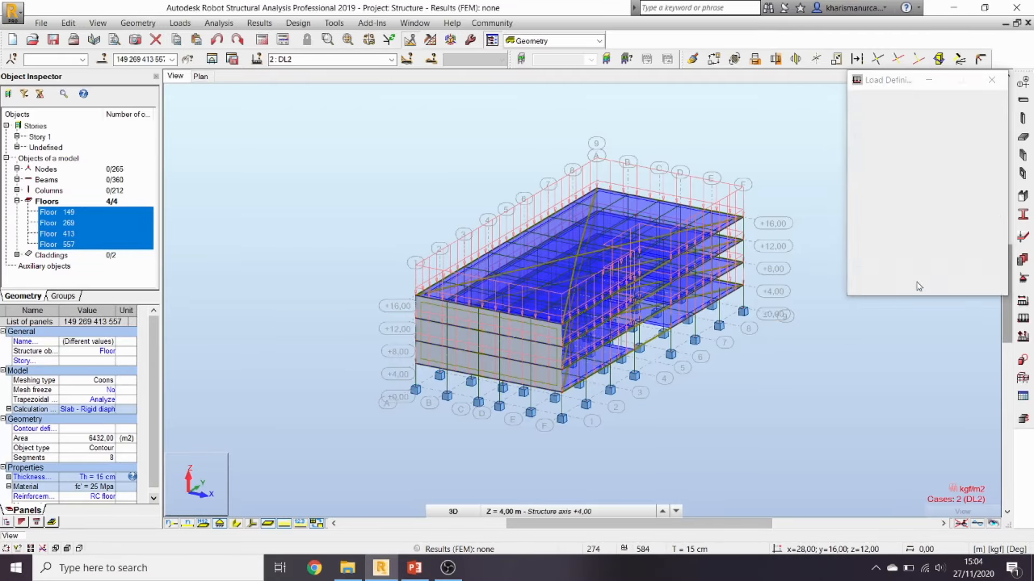
left_click(837, 358)
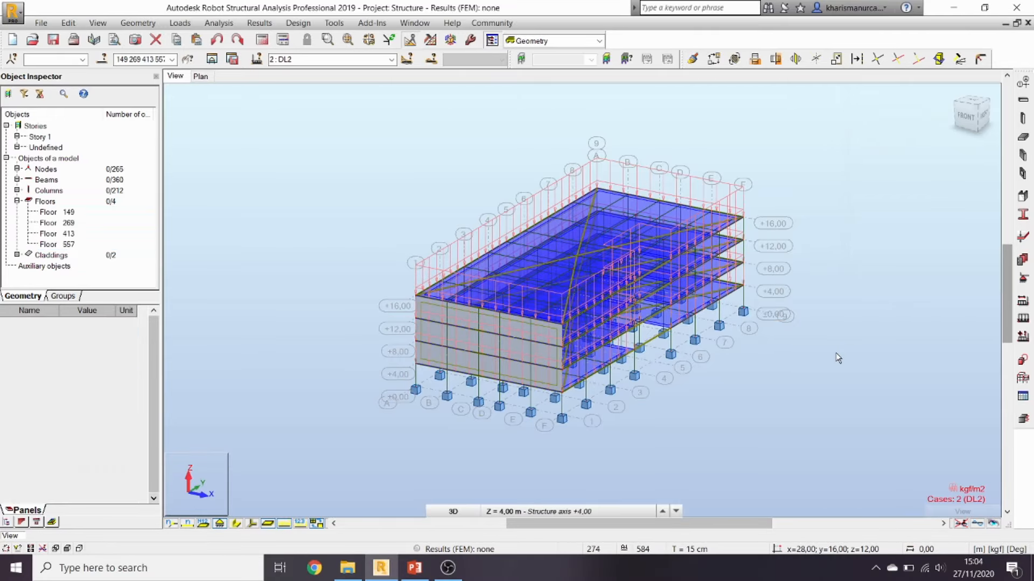
Step: Make LL1 current and select floors 149, 269 and 413
left_click(361, 59)
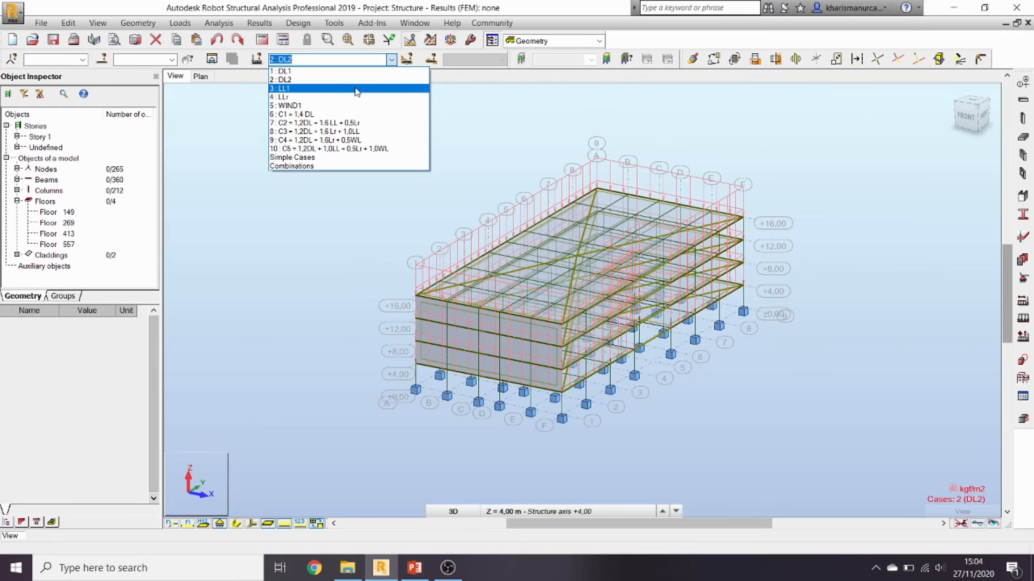
left_click(355, 89)
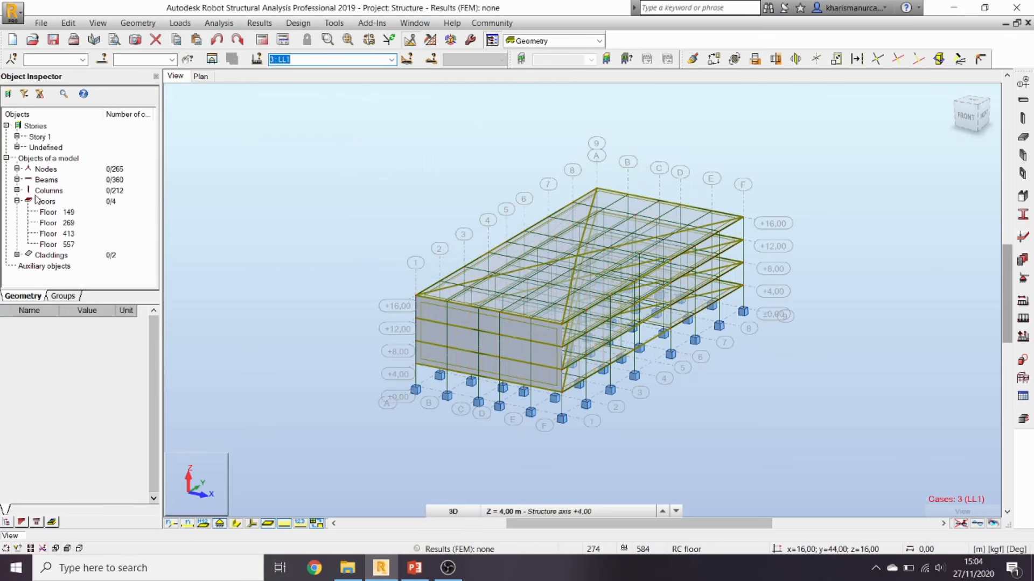
left_click(48, 225)
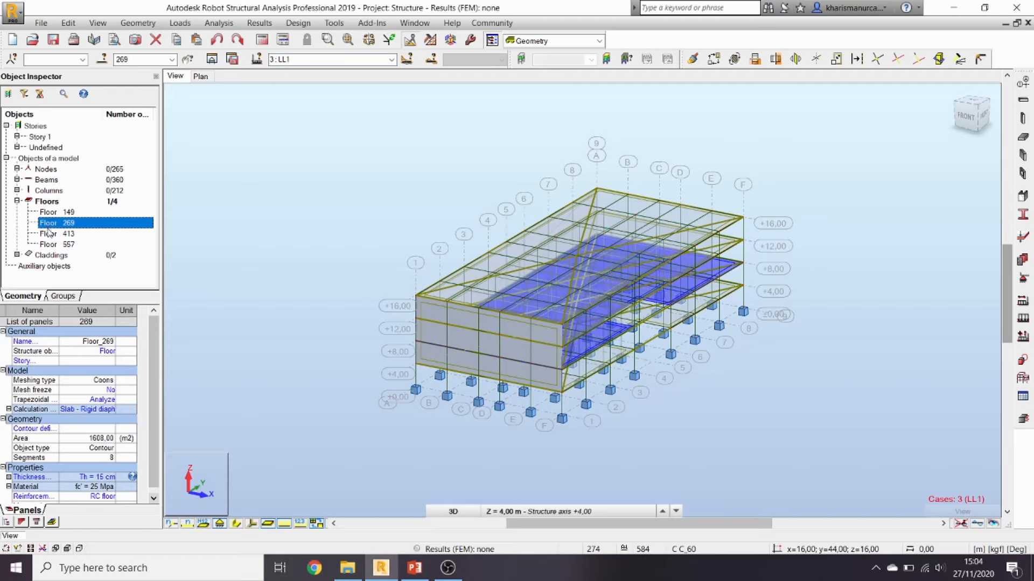
left_click(50, 233, "ctrl")
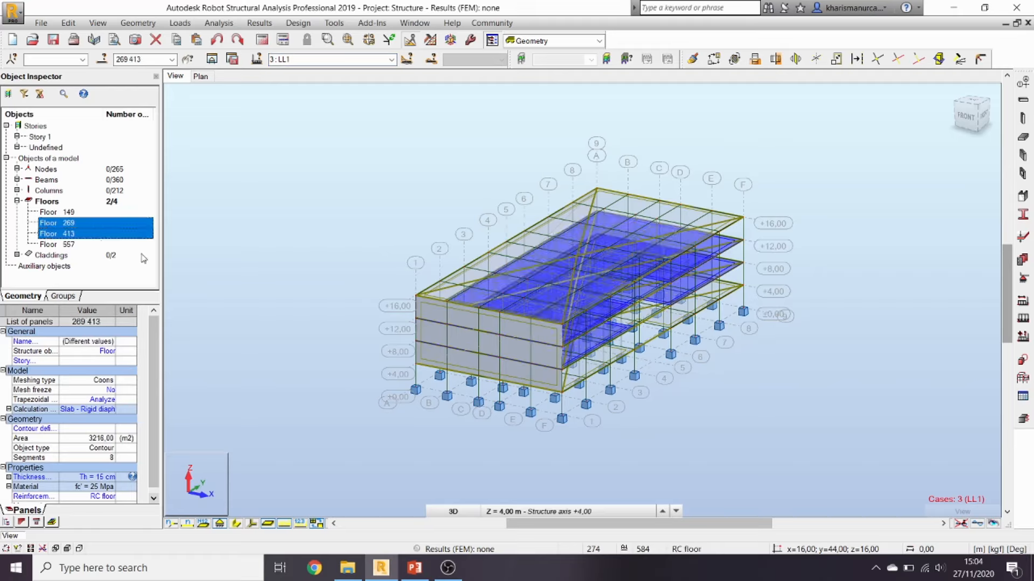
left_click(69, 244, "ctrl")
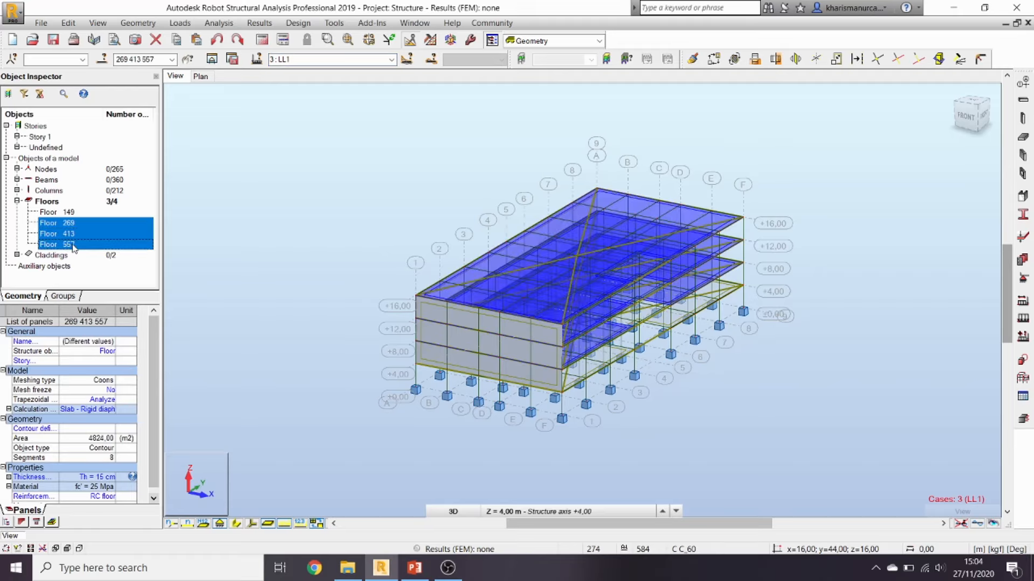
left_click(73, 245, "ctrl")
left_click(74, 212, "ctrl")
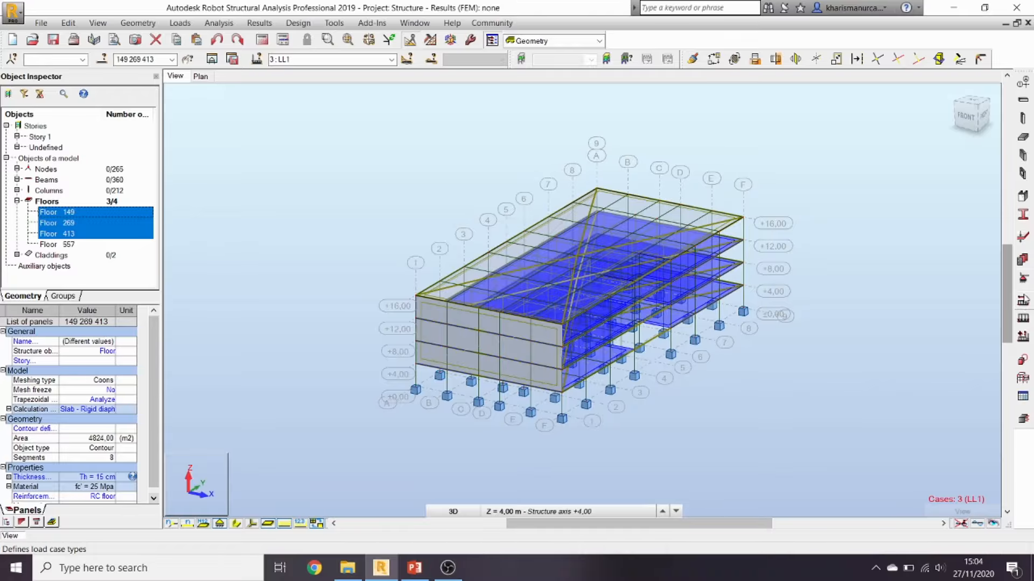
Step: Apply a uniform -250 kgf/m2 surface load to floors 149, 269 and 413
left_click(1022, 318)
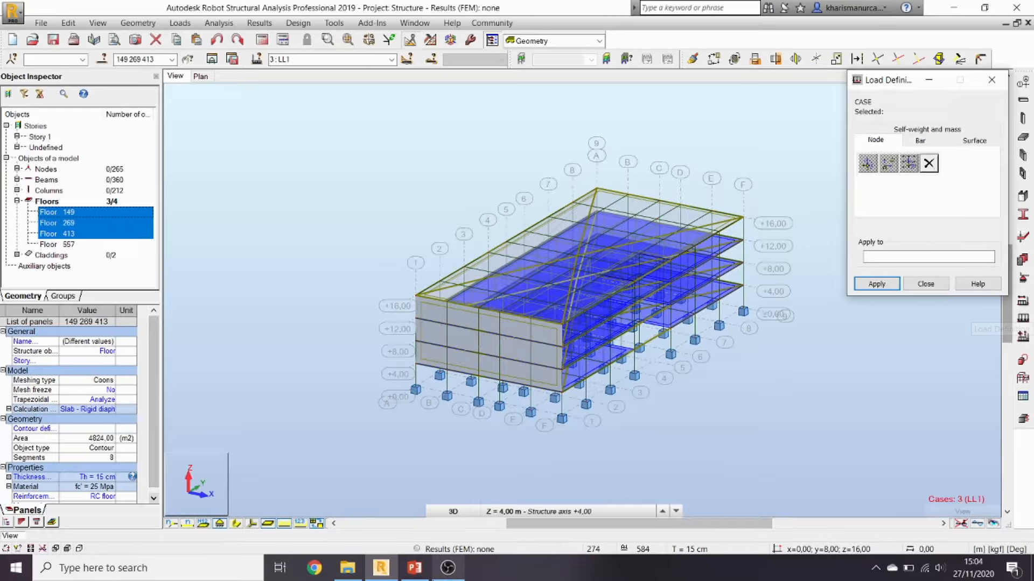
left_click(412, 568)
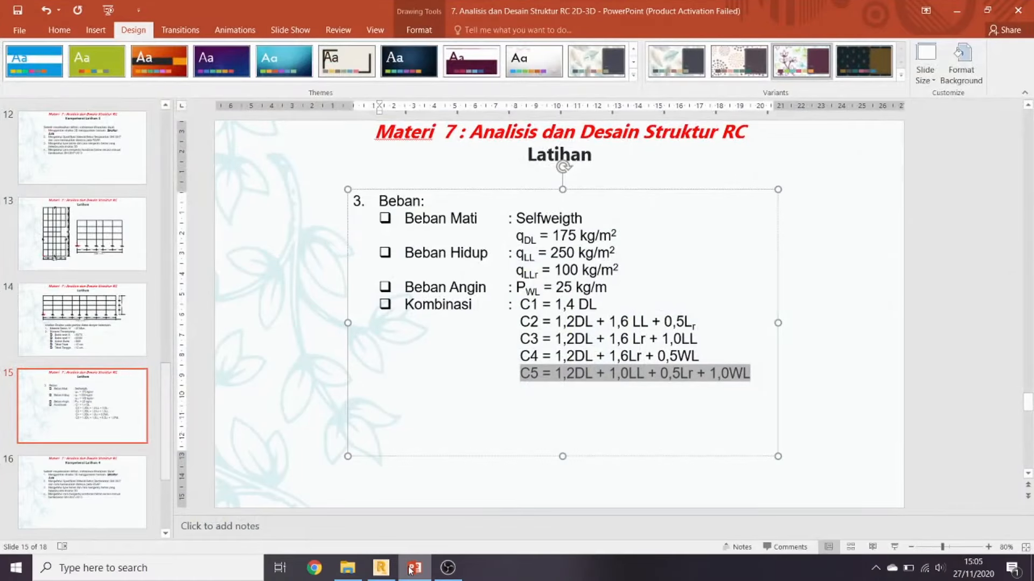
left_click(413, 569)
left_click(969, 142)
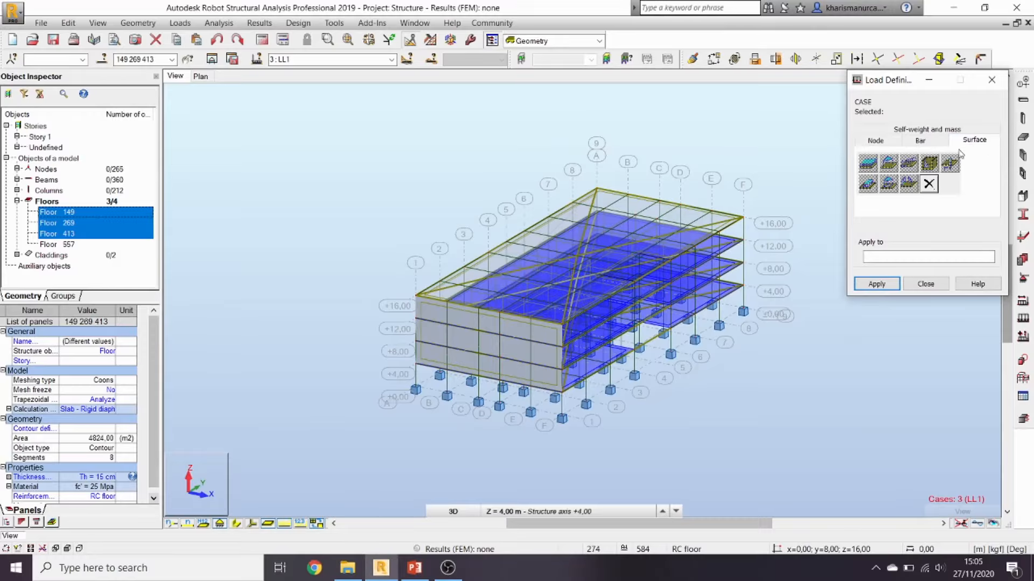
left_click(391, 59)
left_click(368, 92)
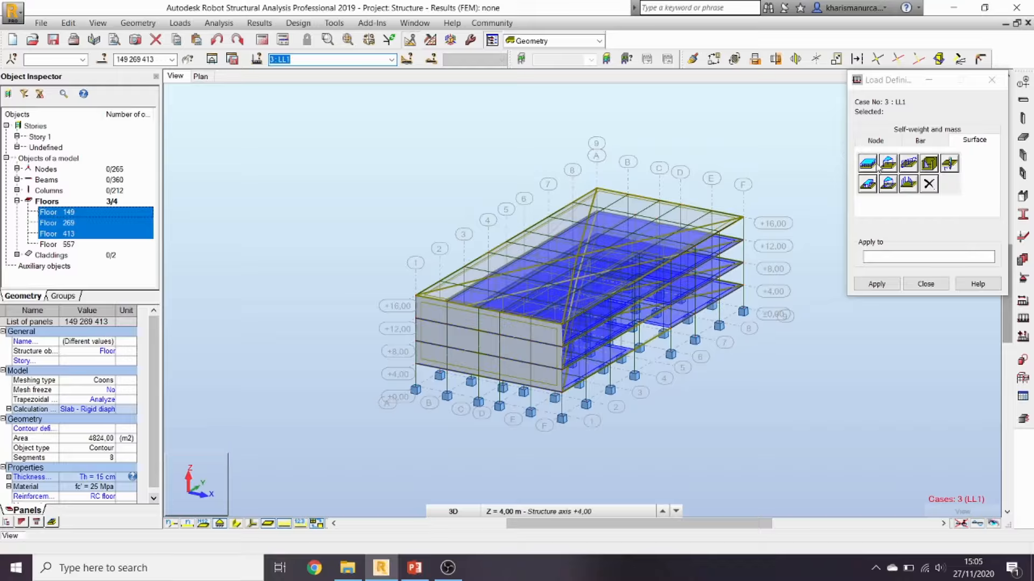
left_click(867, 163)
double_click(935, 250)
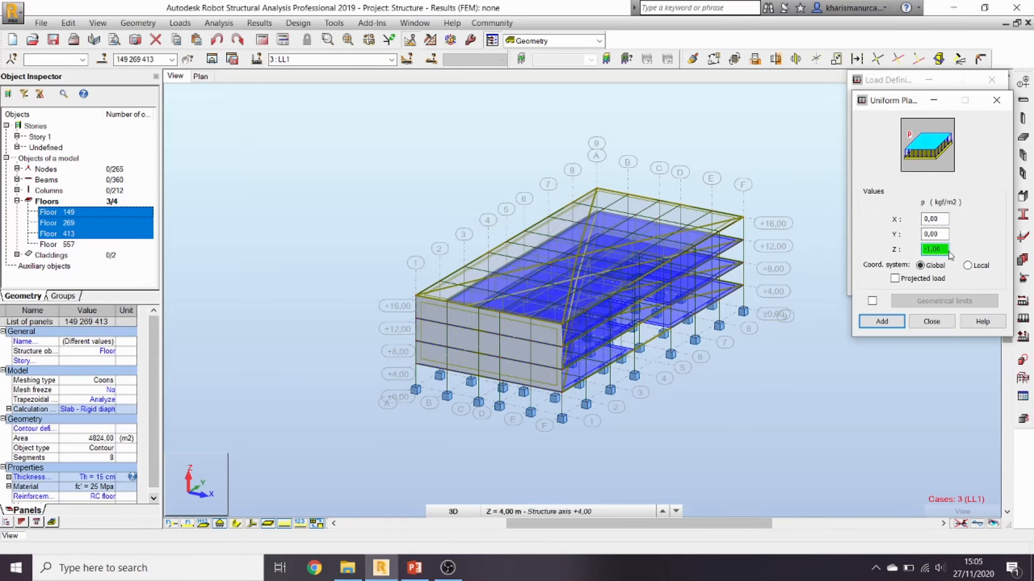
left_click(414, 568)
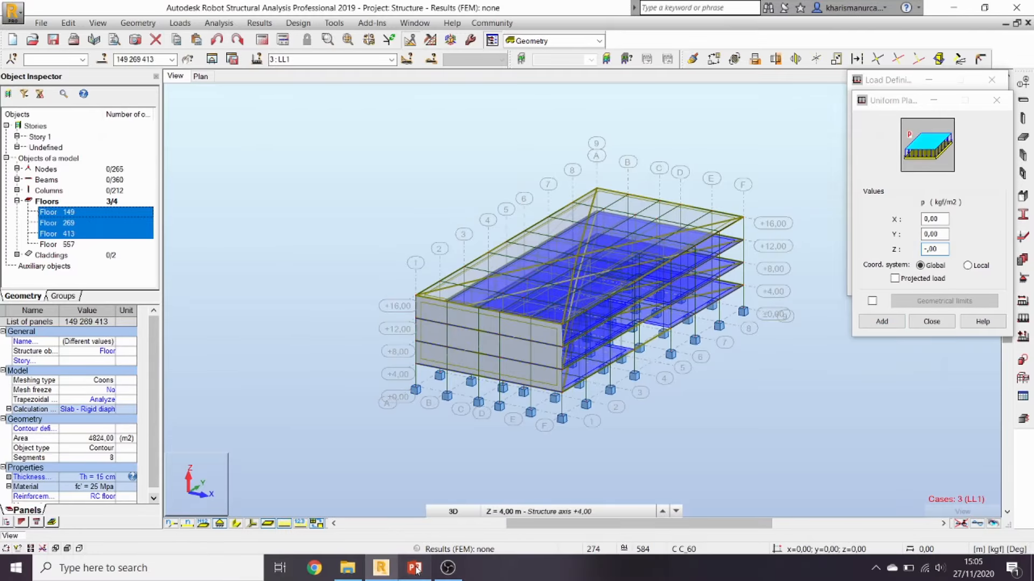
left_click(415, 570)
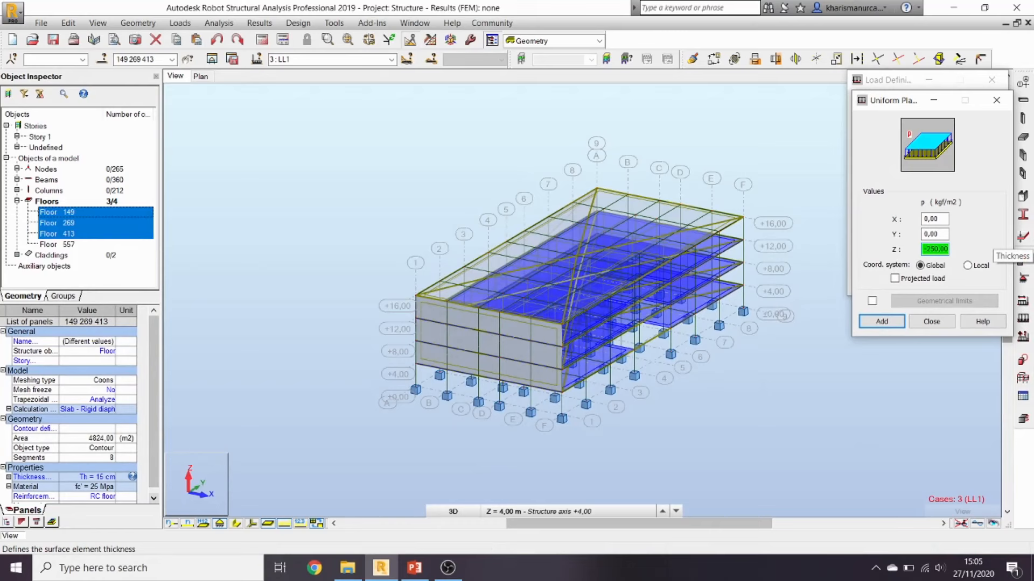
left_click(881, 321)
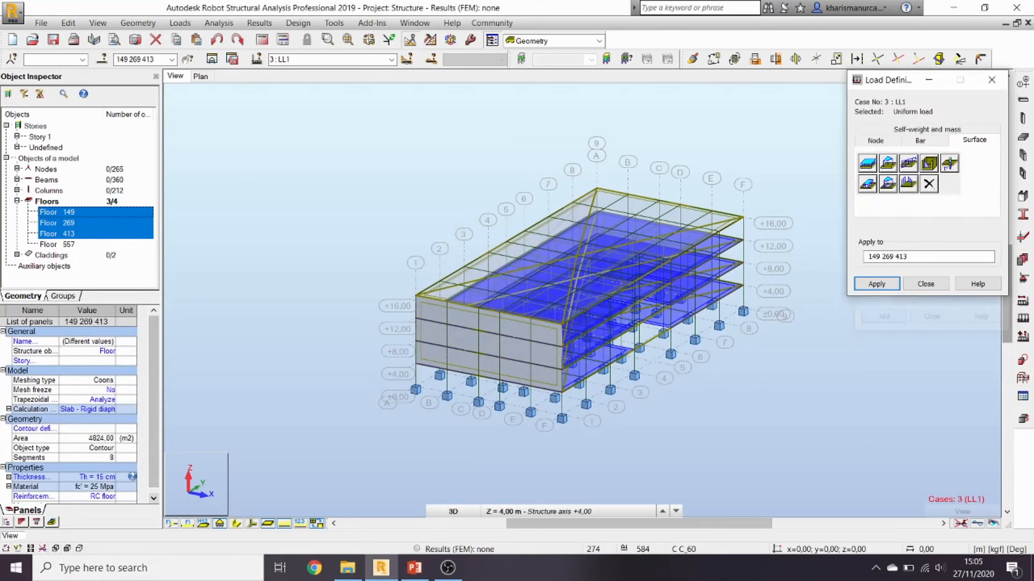
left_click(873, 284)
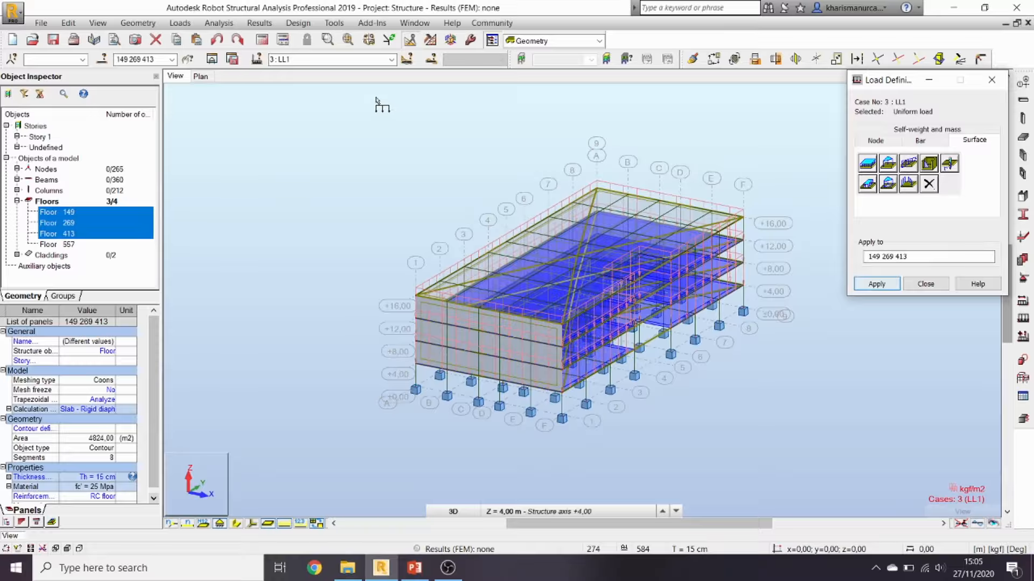
Step: Under LLr, apply a uniform -100 kgf/m2 surface load to floor 557
left_click(392, 59)
left_click(345, 97)
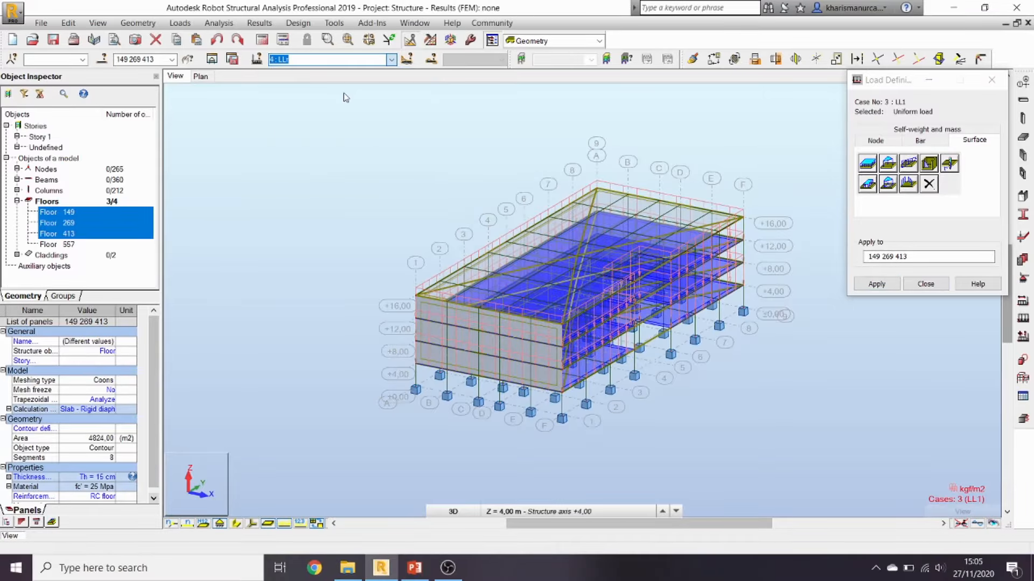
left_click(57, 245)
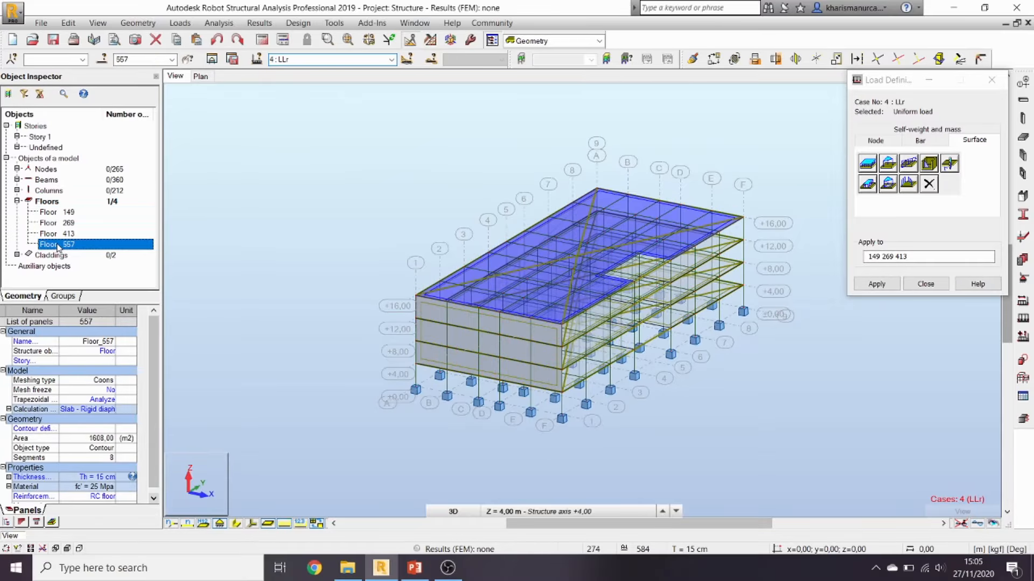
left_click(872, 165)
left_click(936, 249)
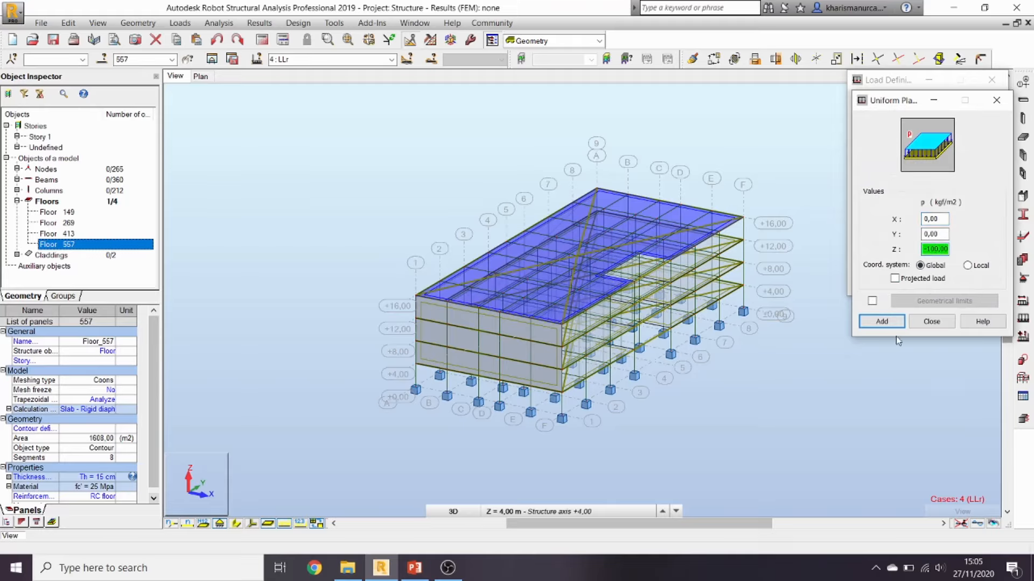
left_click(881, 321)
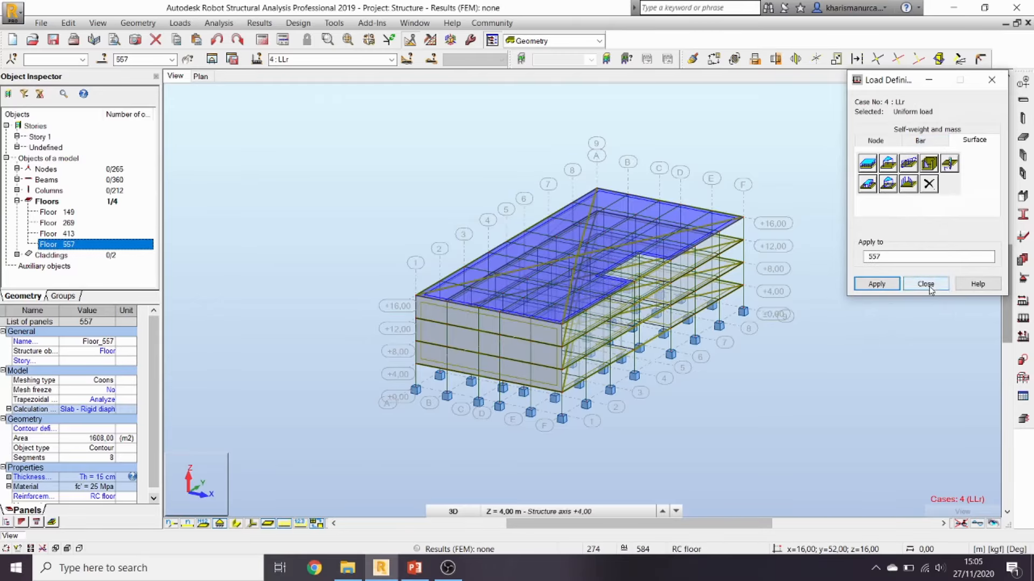
left_click(876, 285)
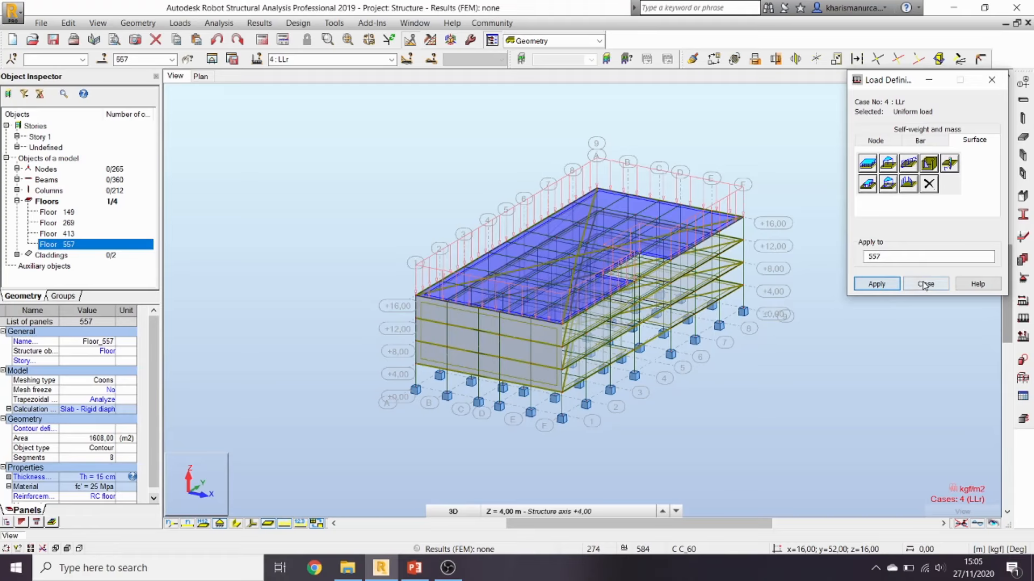
left_click(391, 59)
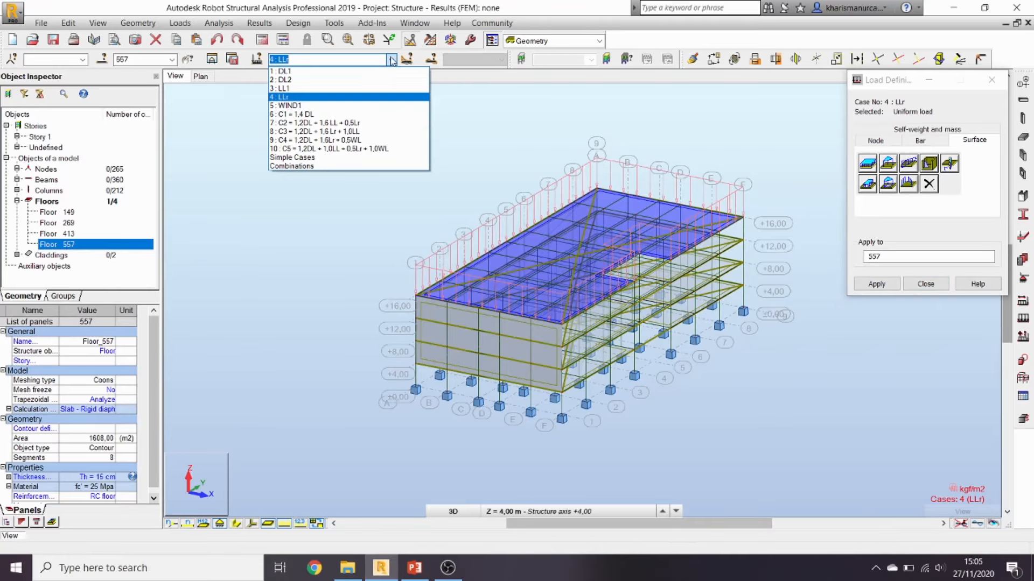
Step: Make WIND1 current and select only cladding 582
left_click(350, 106)
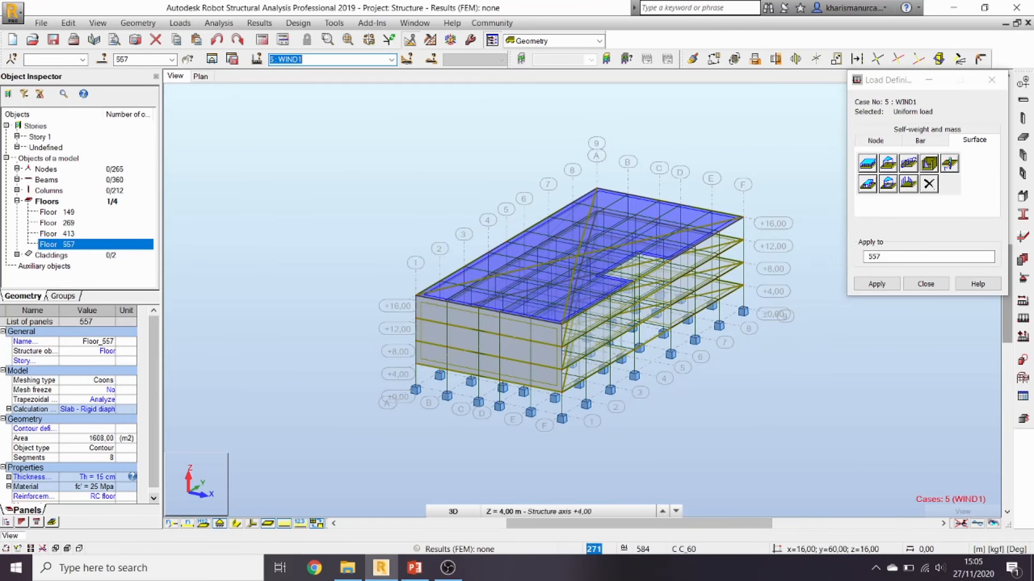
left_click(936, 285)
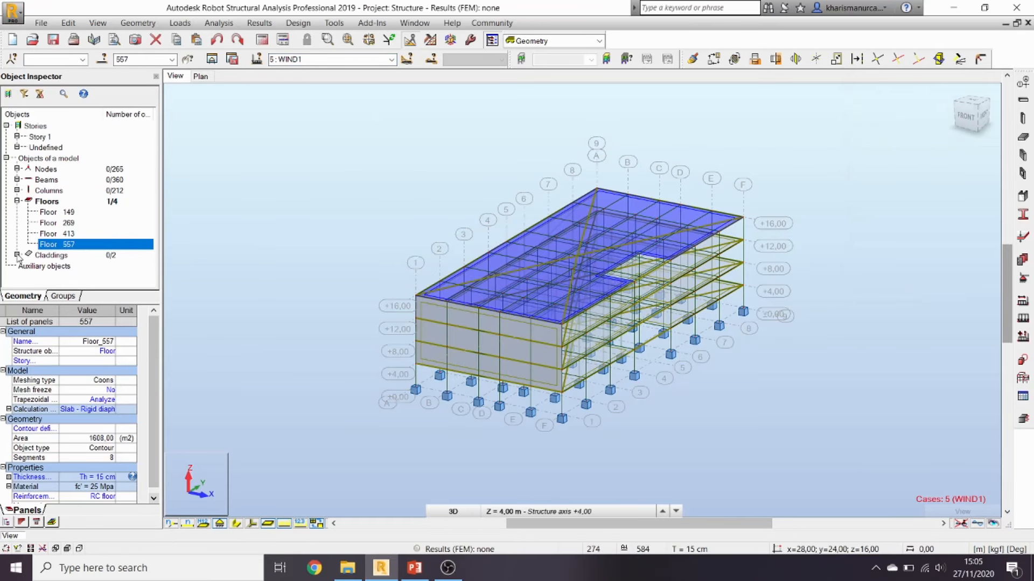
left_click(17, 255)
left_click(57, 266)
left_click(59, 276, "ctrl")
left_click(98, 268)
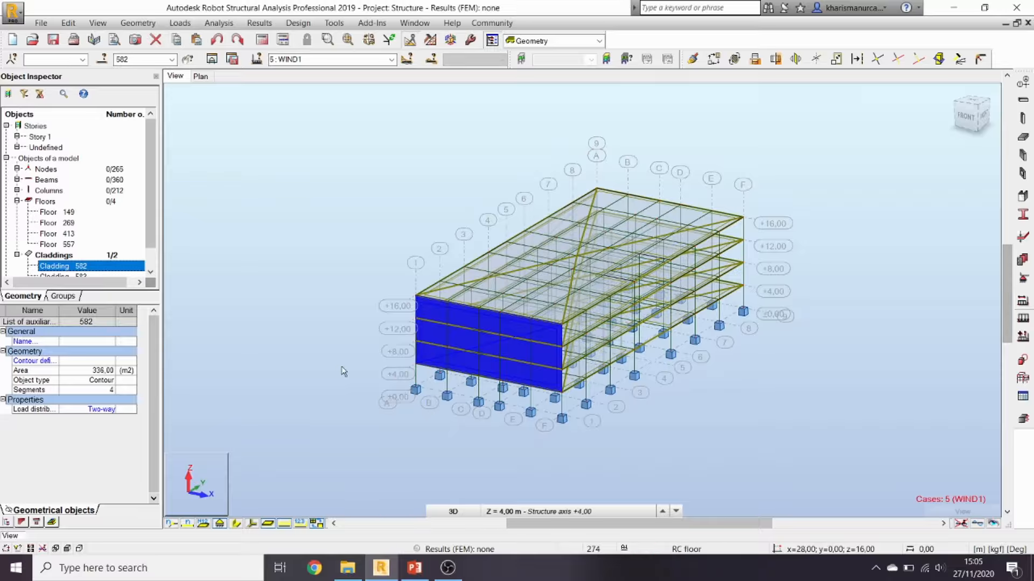
Step: Apply a uniform planar wind load to cladding 582 with Z set to 0 and a Y value
left_click(1025, 321)
left_click(975, 144)
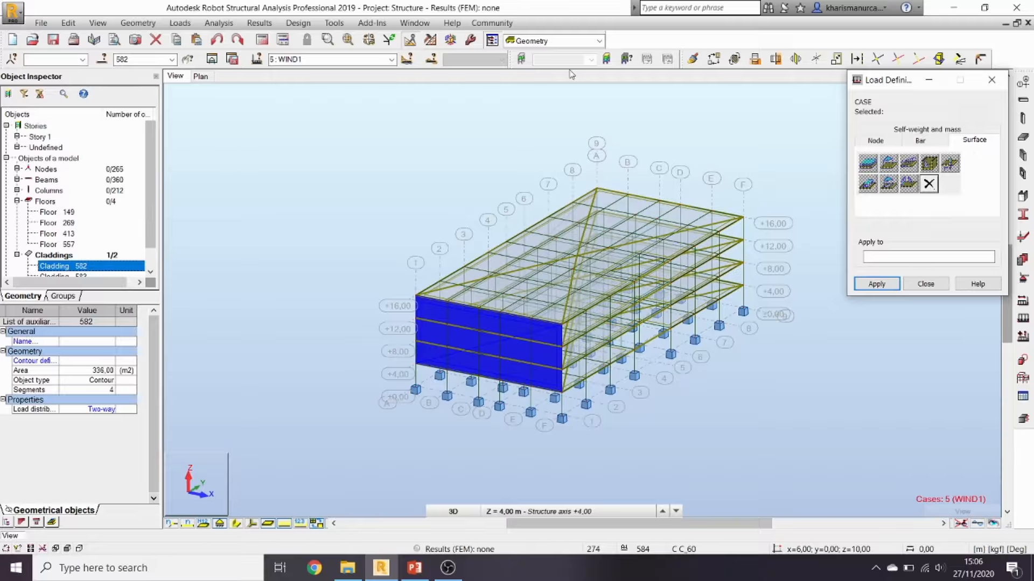
left_click(391, 59)
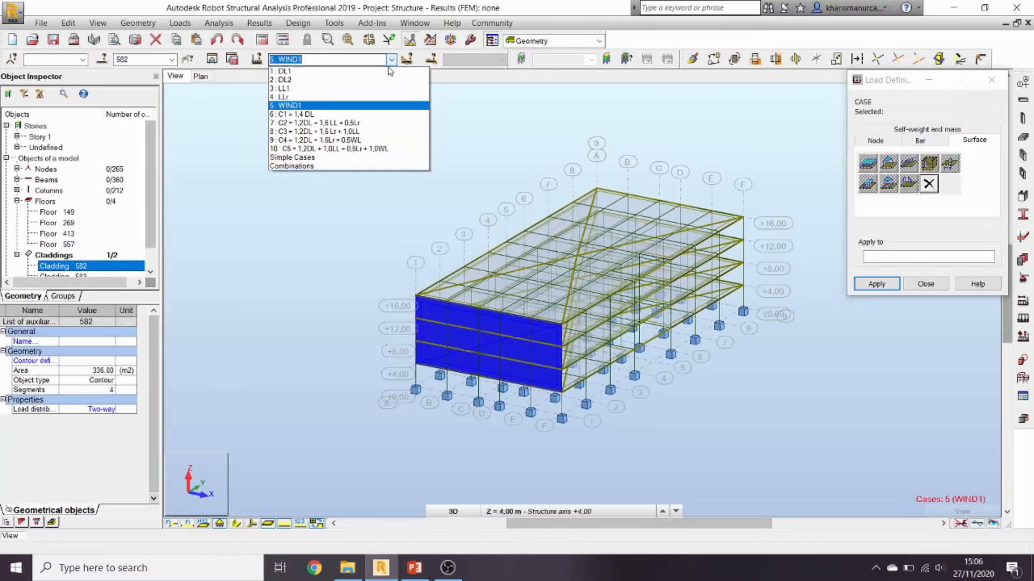
left_click(365, 107)
left_click(868, 165)
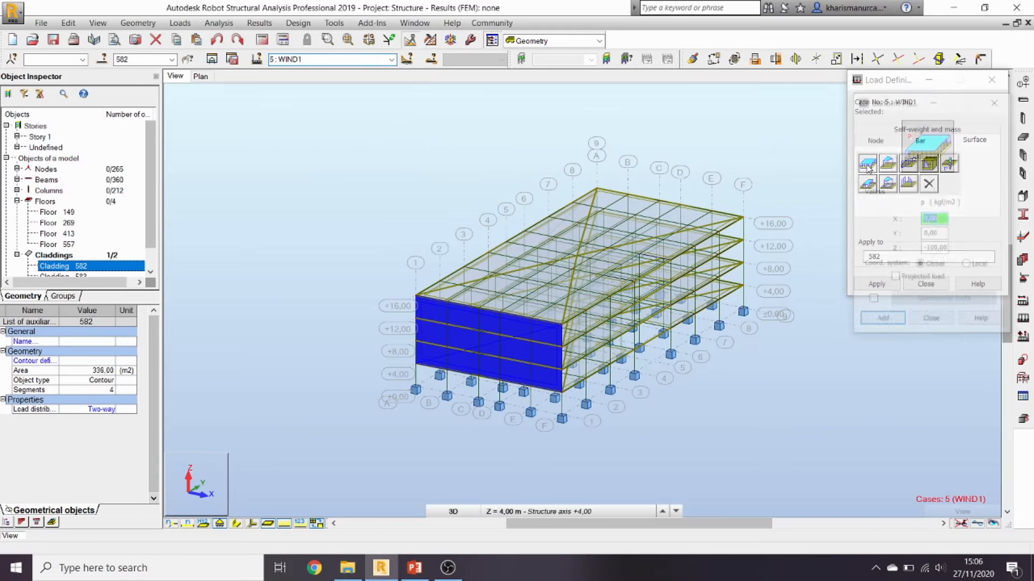
left_click_drag(940, 249, 918, 253)
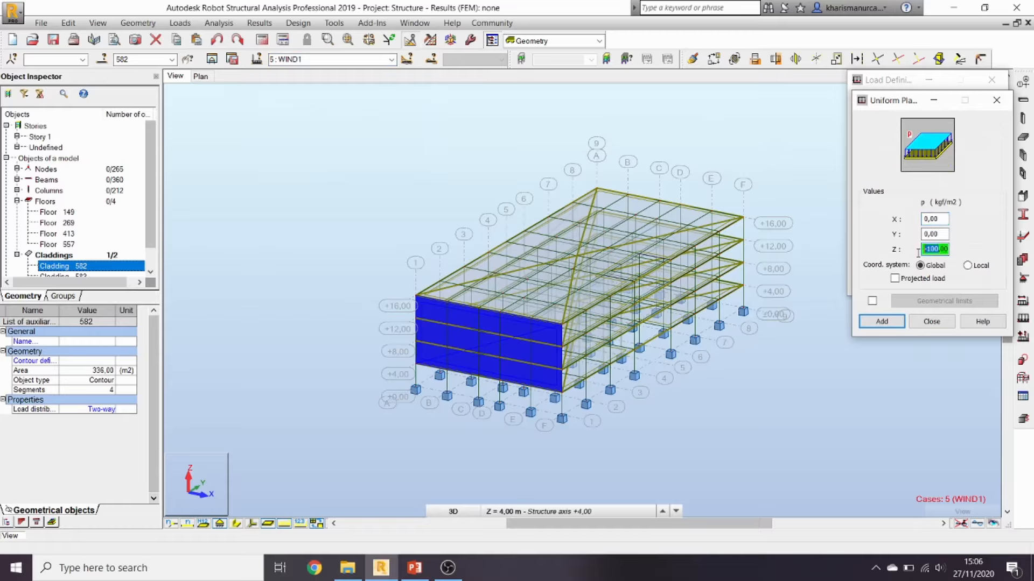
type("0")
double_click(946, 233)
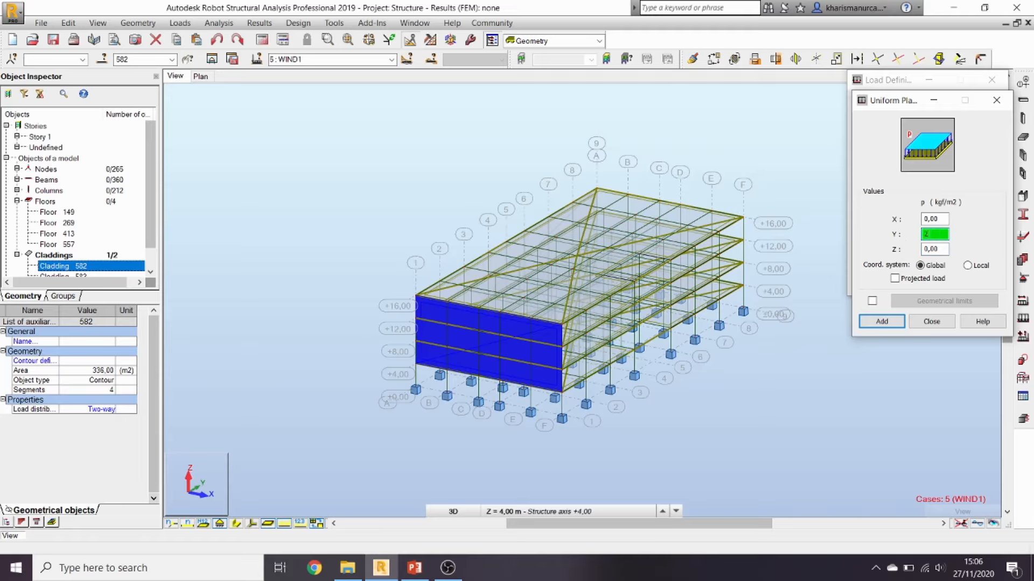
left_click(882, 321)
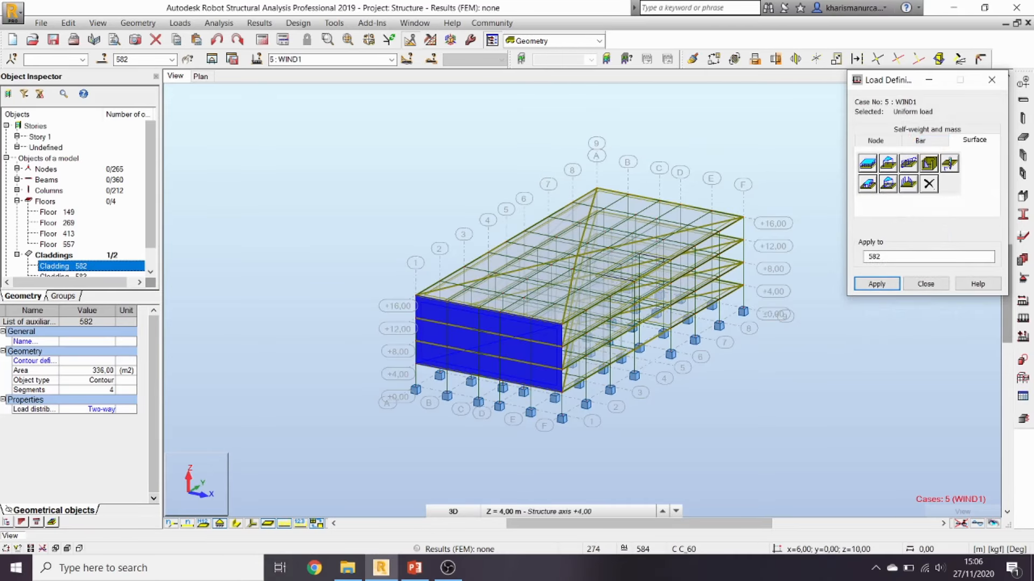
left_click(875, 286)
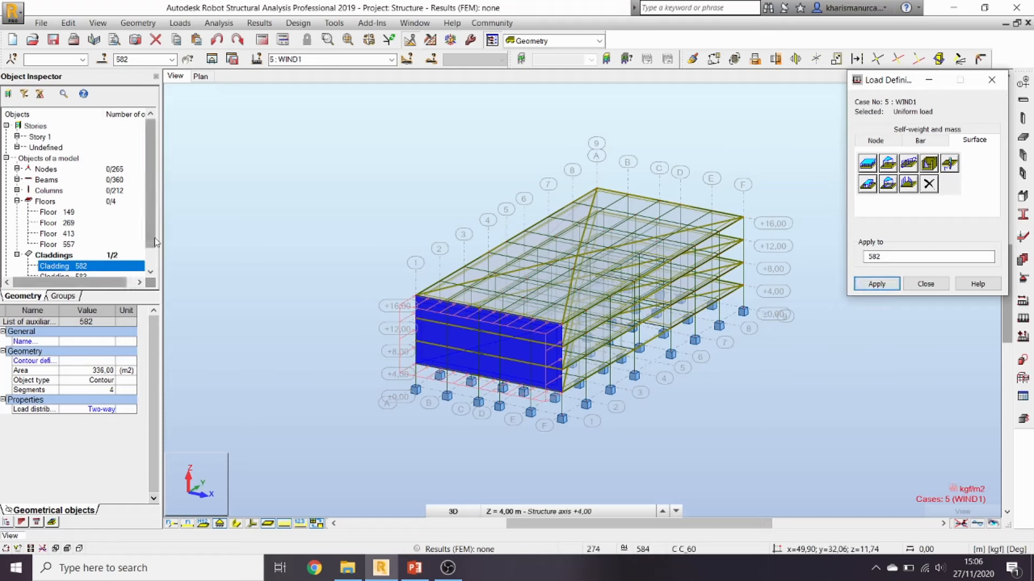
left_click_drag(152, 242, 156, 255)
Step: Apply a uniform WIND1 load of X = 25, Y = 0 to cladding 583
left_click(81, 266)
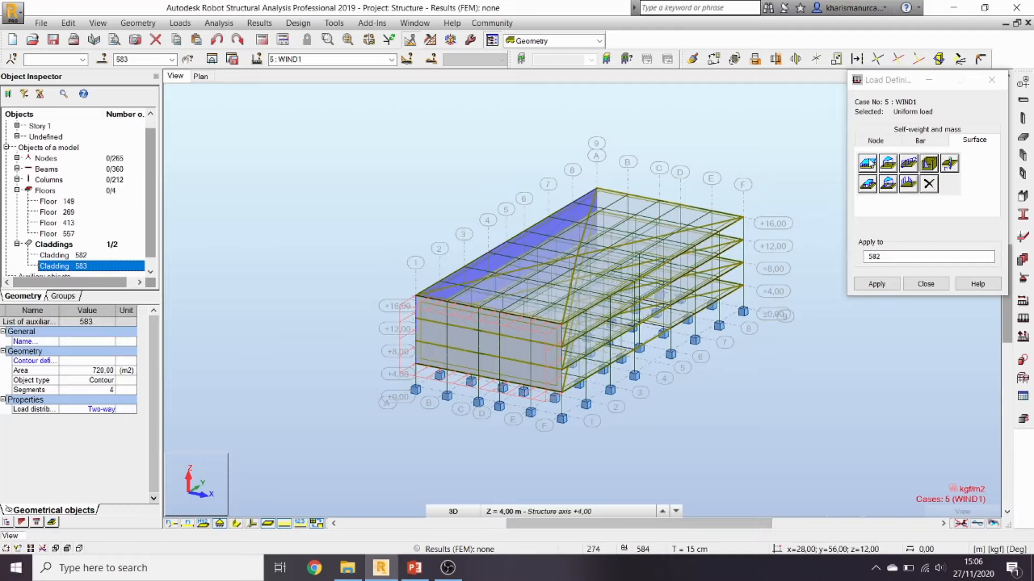
left_click(870, 163)
left_click_drag(943, 235, 905, 242)
type("0")
double_click(940, 218)
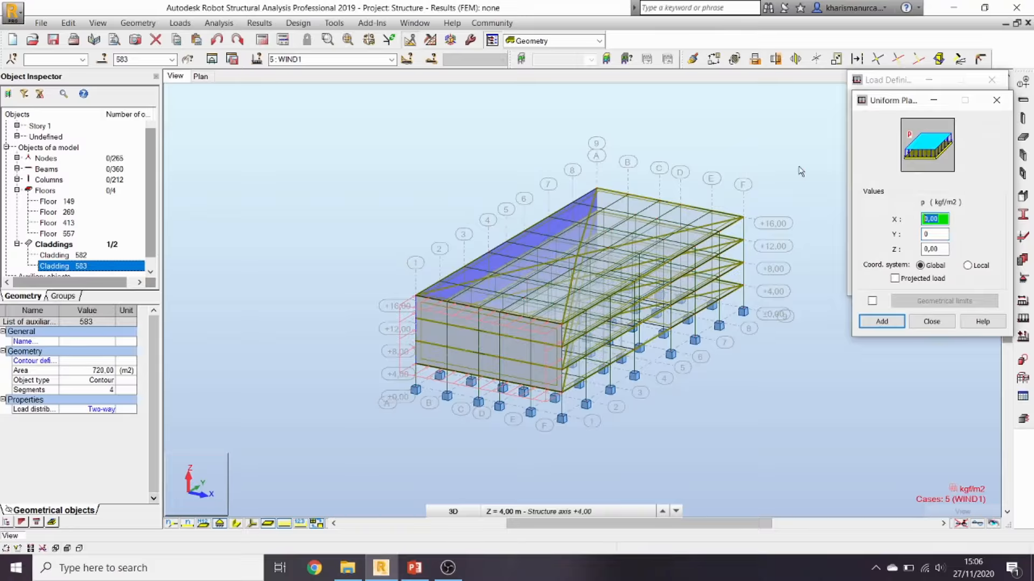
type("25")
left_click(881, 321)
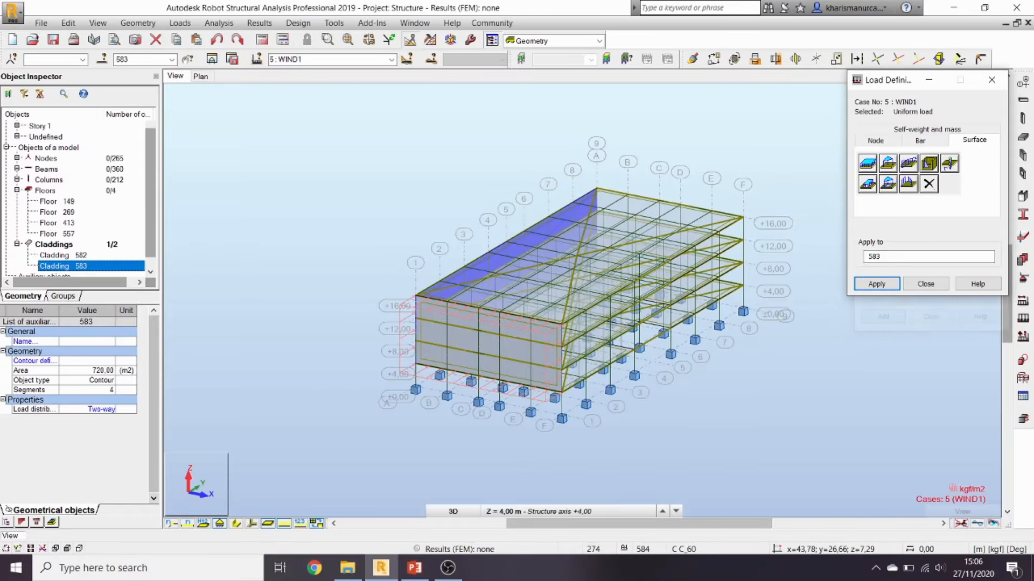
left_click(883, 285)
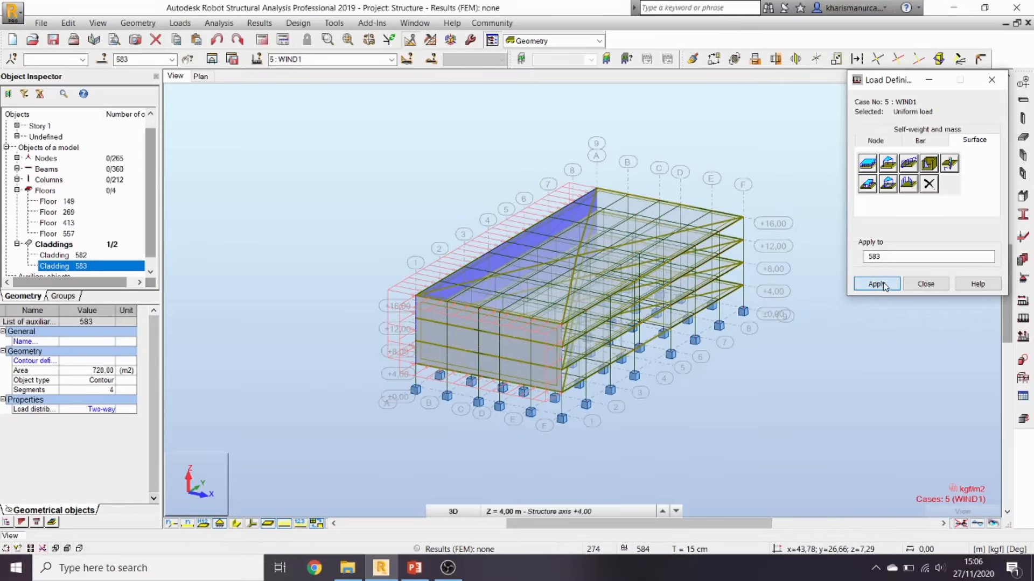
left_click(925, 284)
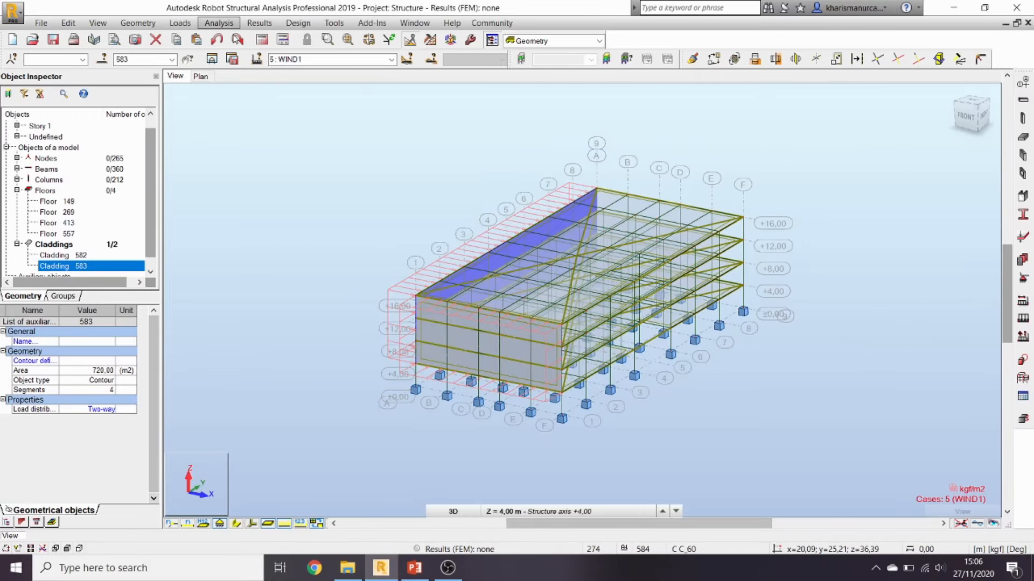
Step: Run the structural calculations, show members as section shapes, and select ground beam Beam_5
left_click(282, 39)
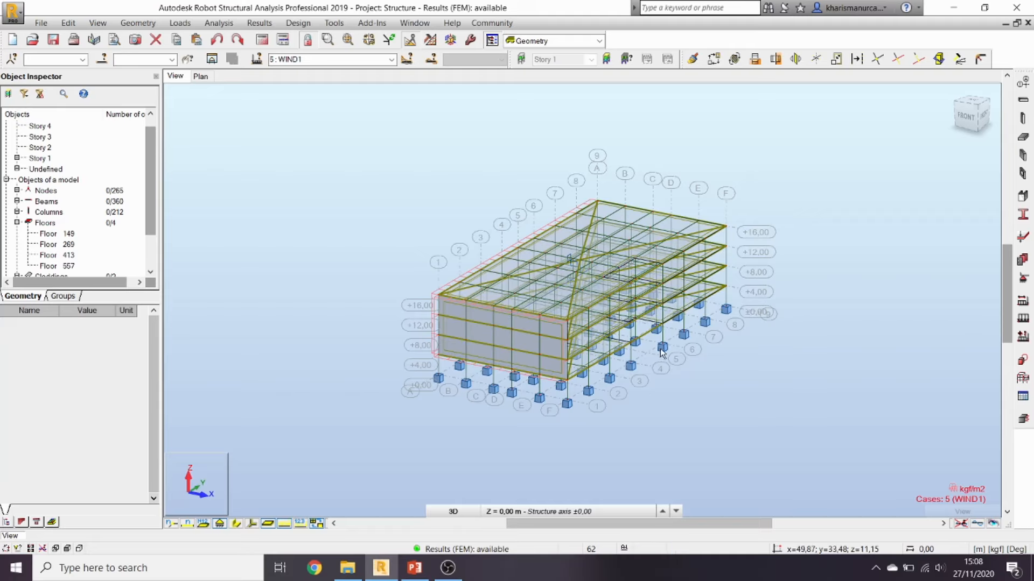
left_click(237, 524)
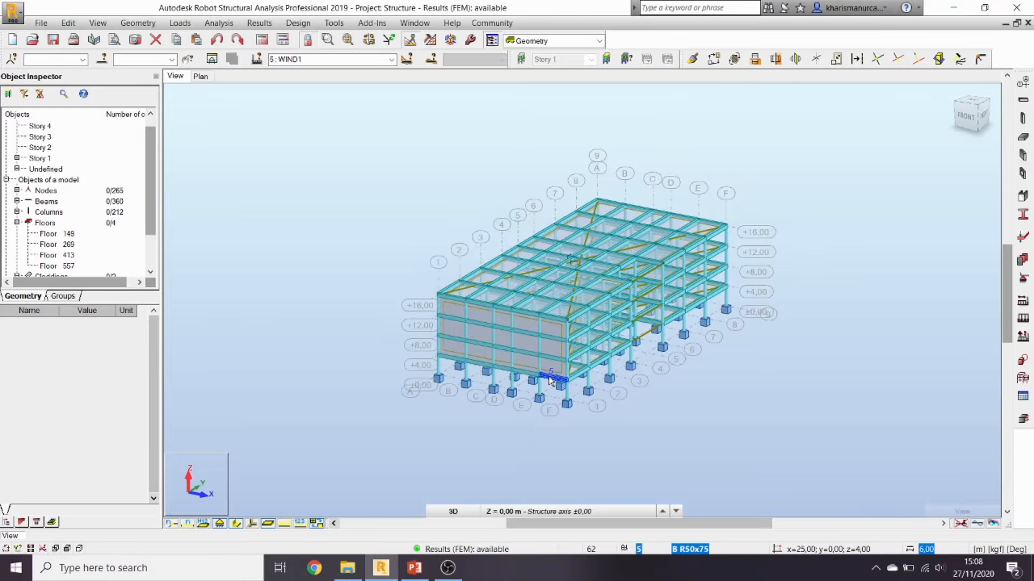
scroll(550, 381, "up", 3)
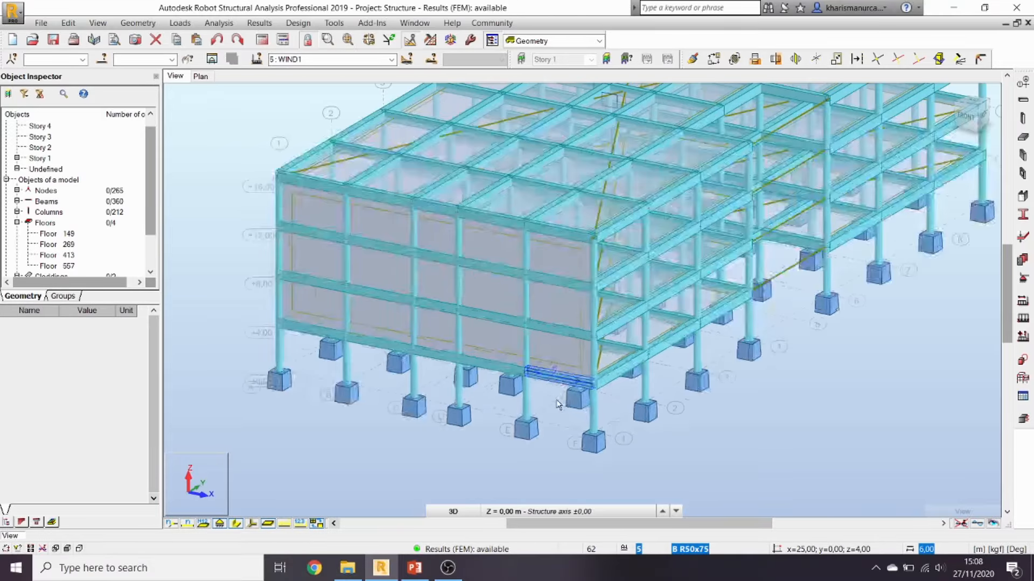
left_click(563, 371)
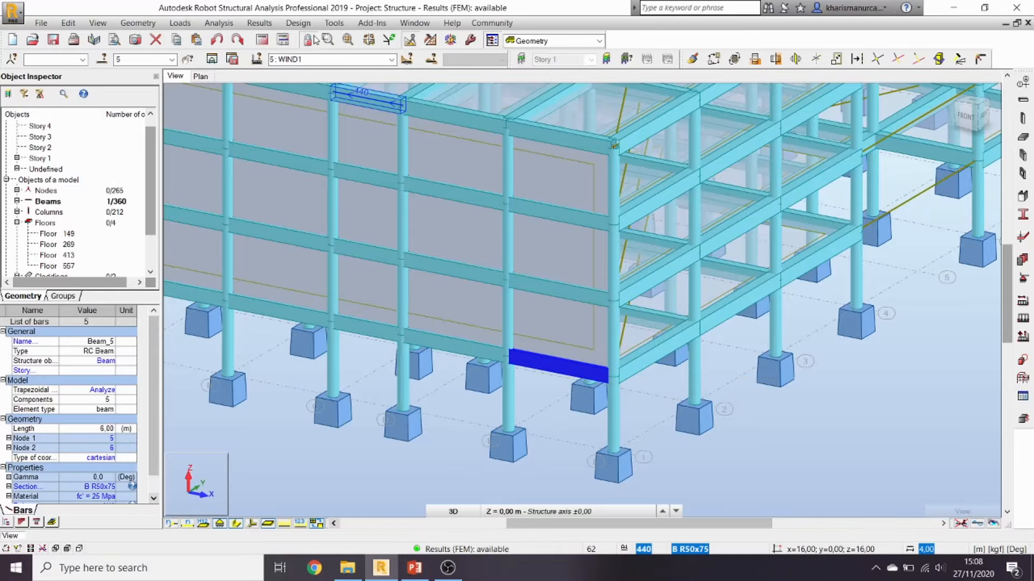
left_click(303, 24)
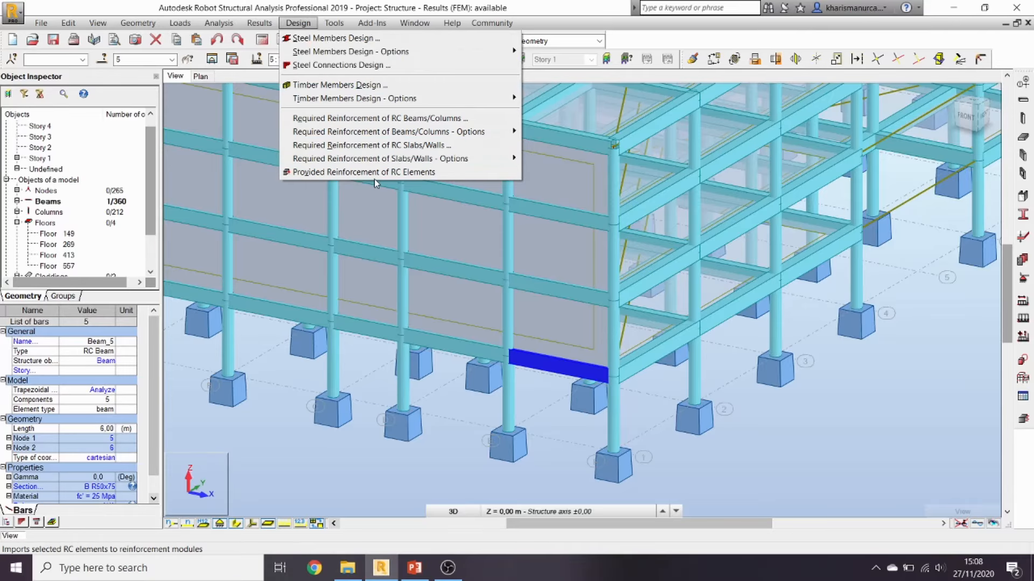
Step: Send Beam_5 to RC reinforcement design using manual load combinations
left_click(460, 172)
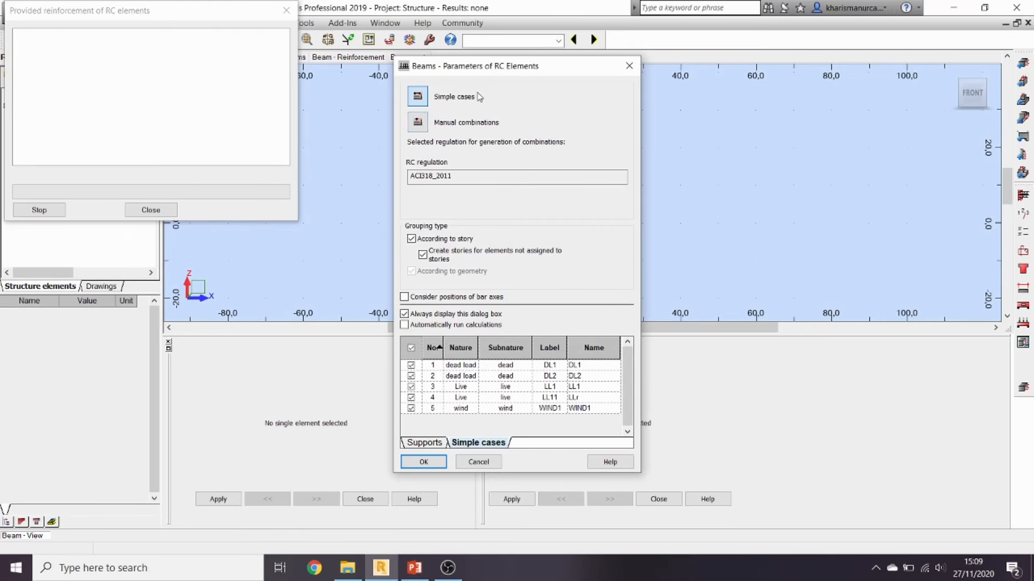
left_click(425, 125)
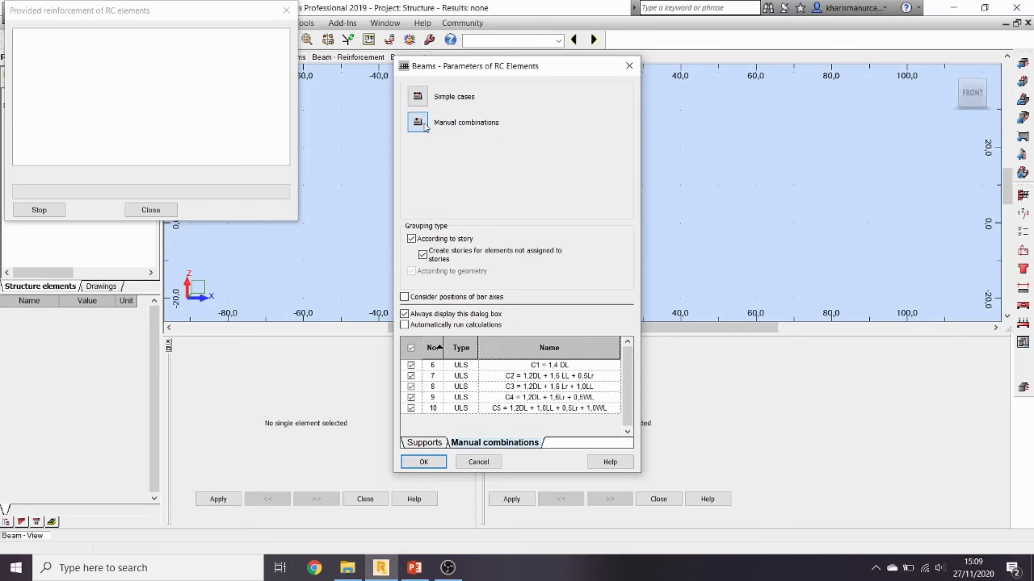
left_click(423, 463)
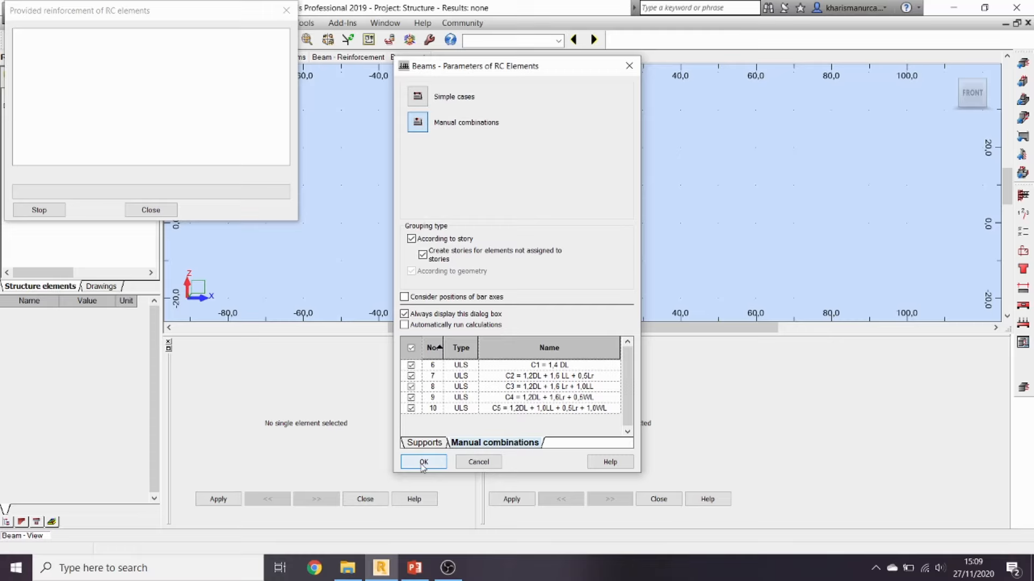
left_click(423, 462)
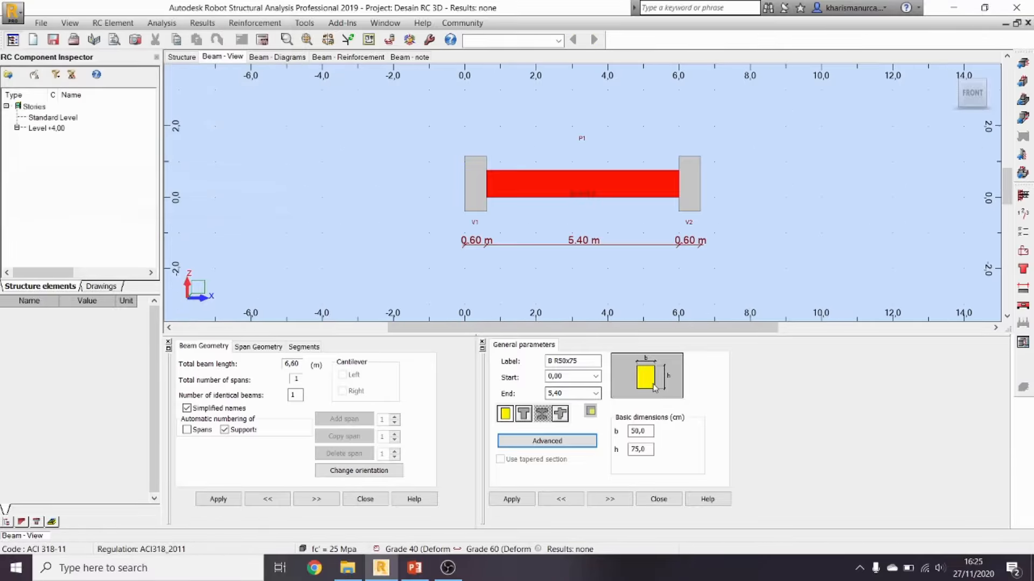
Step: Make Beam76's stirrups #3 Grade 60 with the three-zone distribution: 15 cm ends, 30 cm middle
left_click(1021, 195)
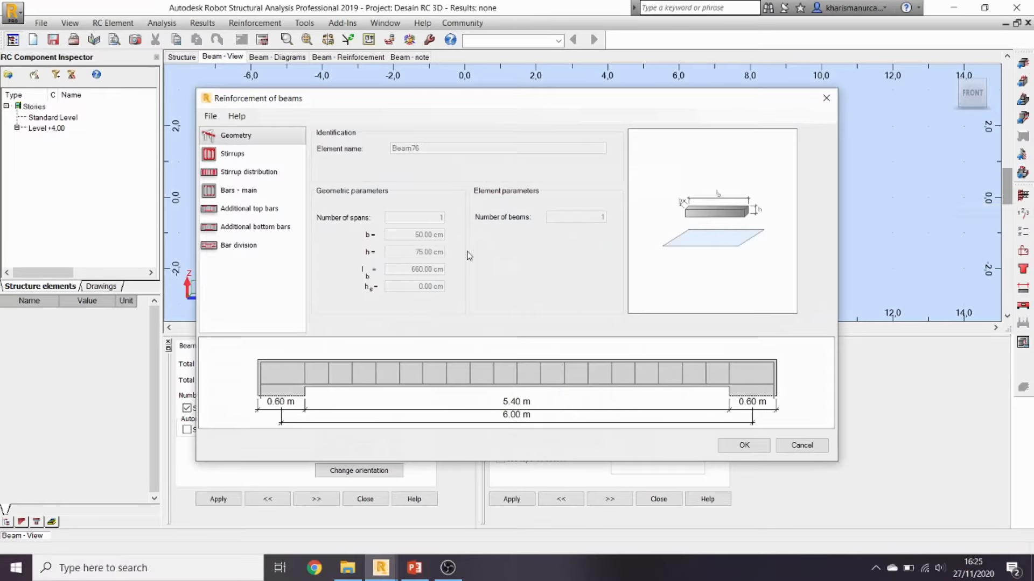
left_click(248, 156)
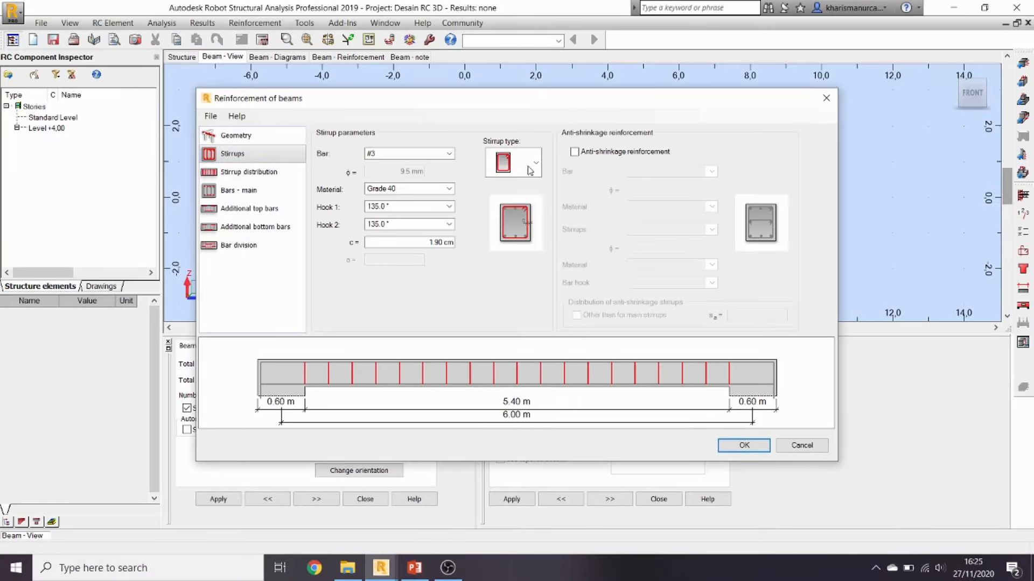
left_click(449, 155)
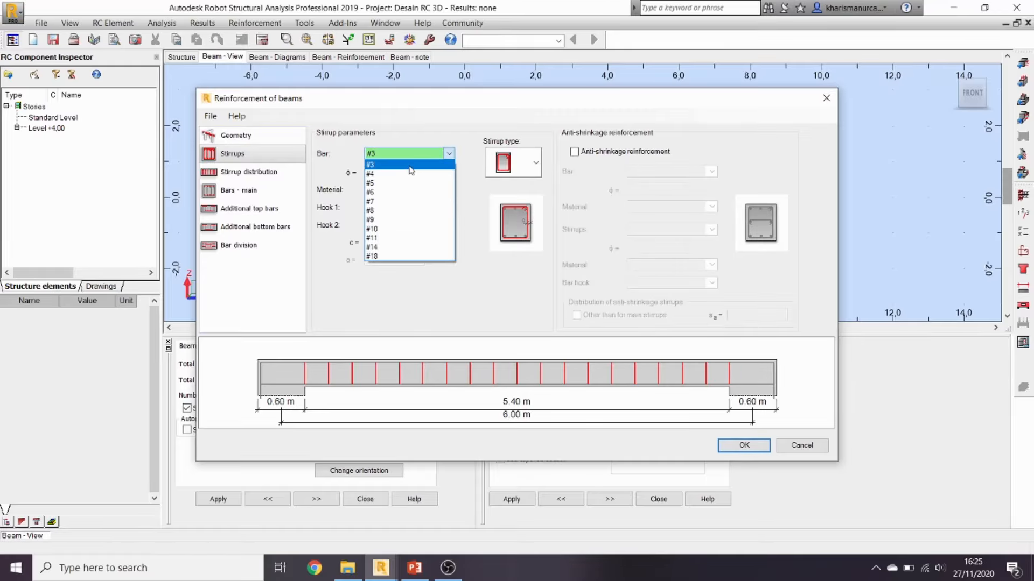
left_click(411, 166)
left_click(449, 189)
left_click(434, 209)
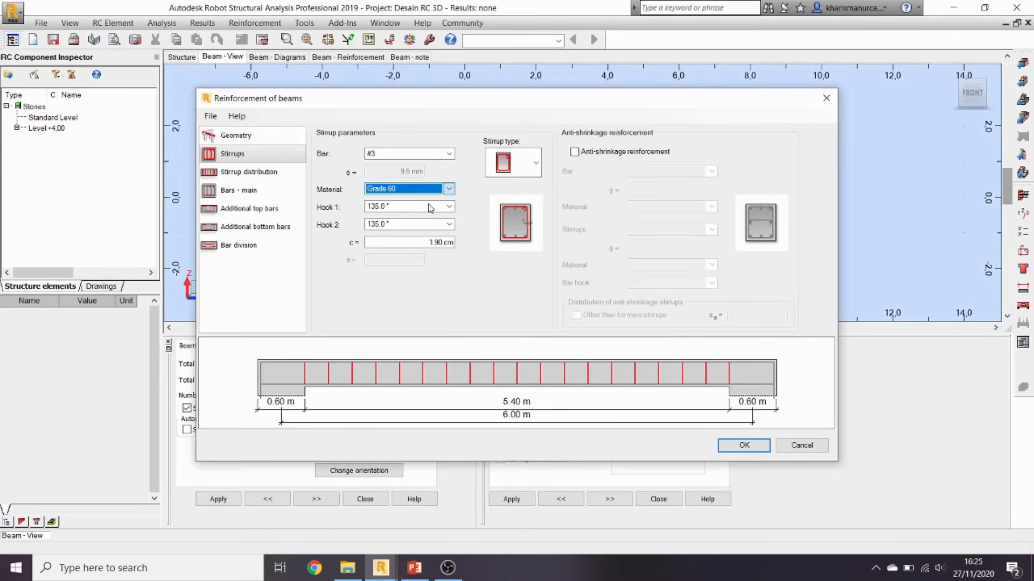
left_click(248, 173)
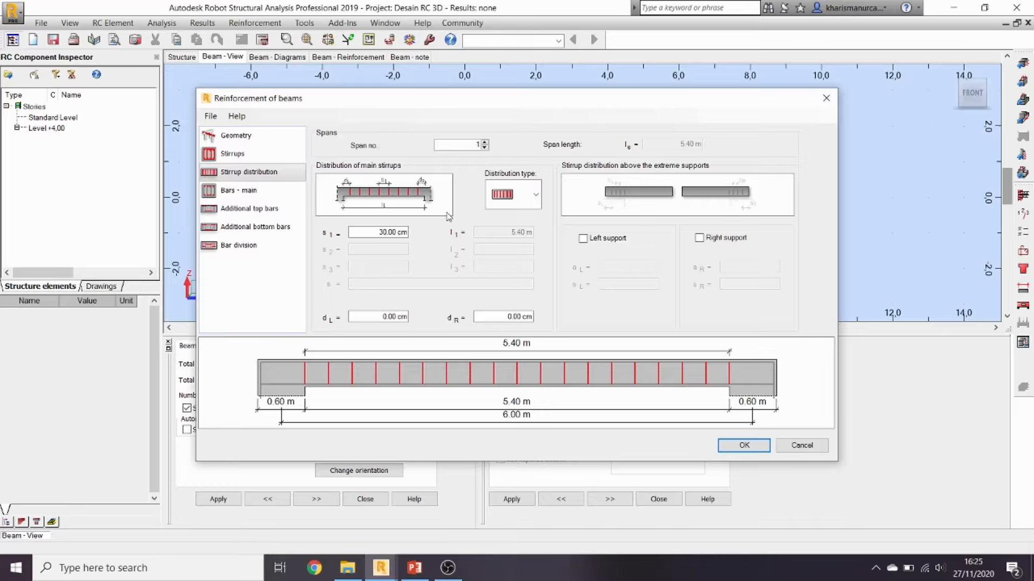
left_click(532, 196)
left_click(501, 251)
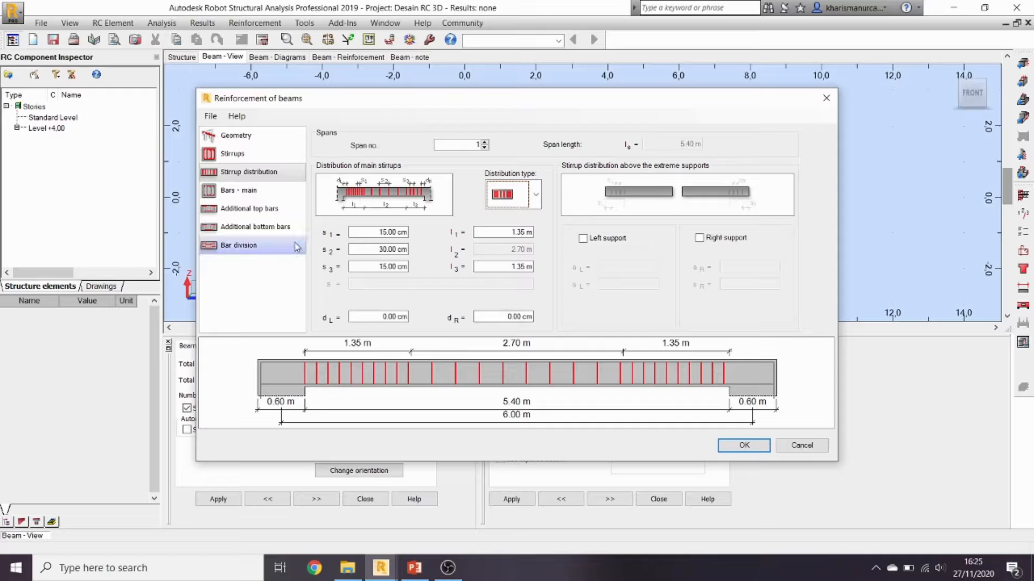
Step: Set both the bottom and top main bars of Beam76 to #8
left_click(254, 193)
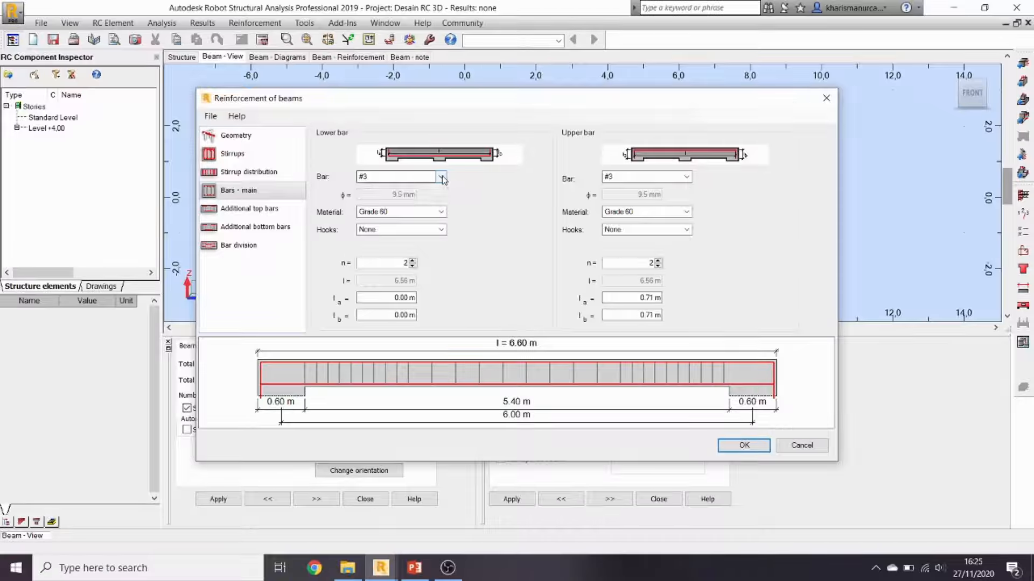
left_click(441, 178)
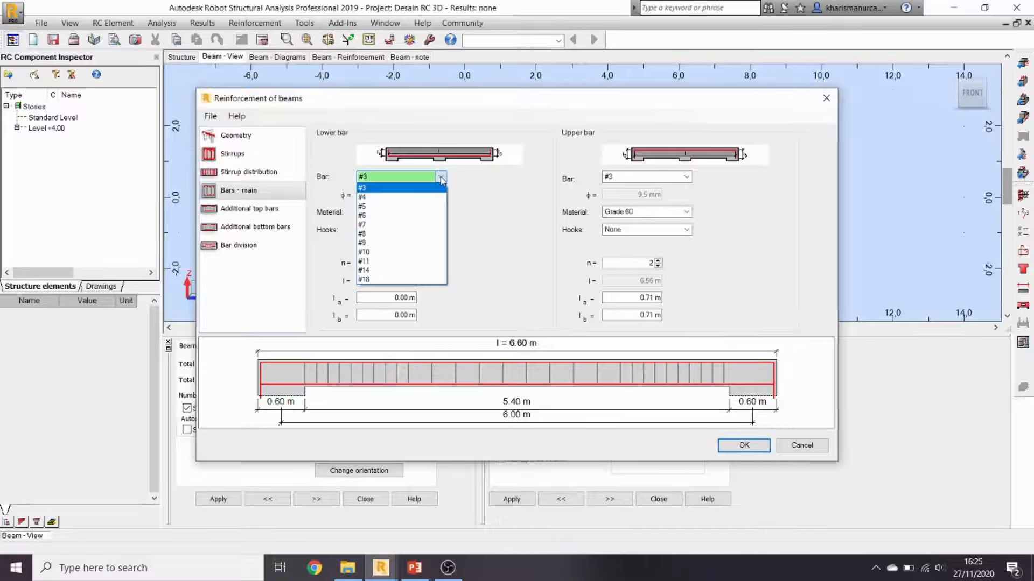
left_click(372, 234)
left_click(686, 177)
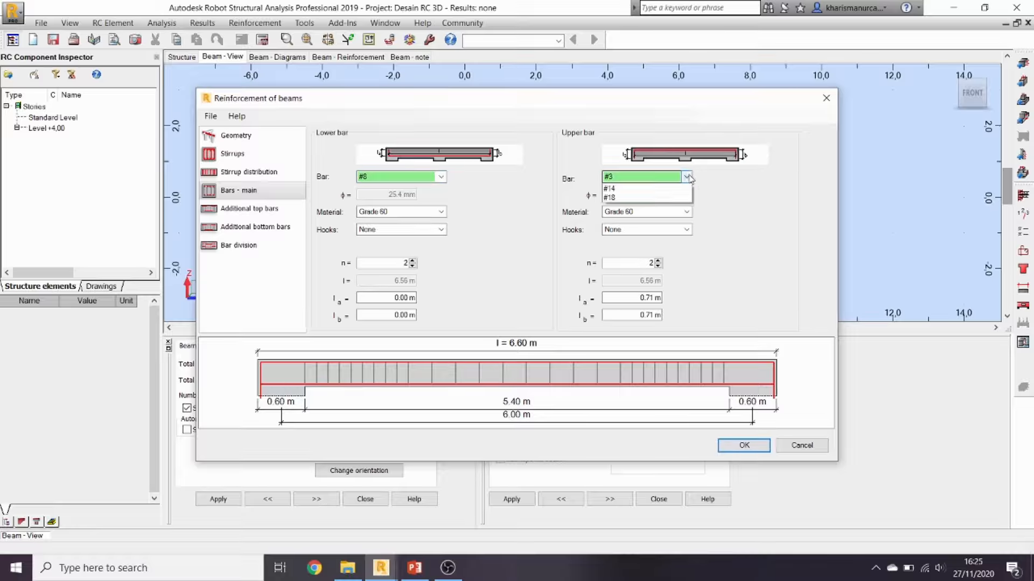
left_click(610, 234)
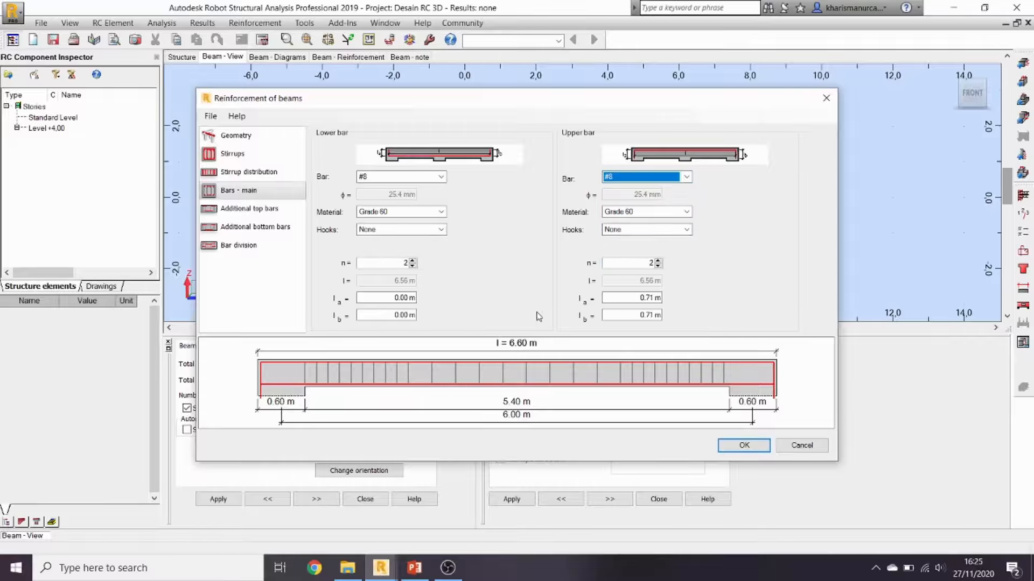
Step: Review the additional top and bottom bar settings and run the beam calculation
left_click(253, 209)
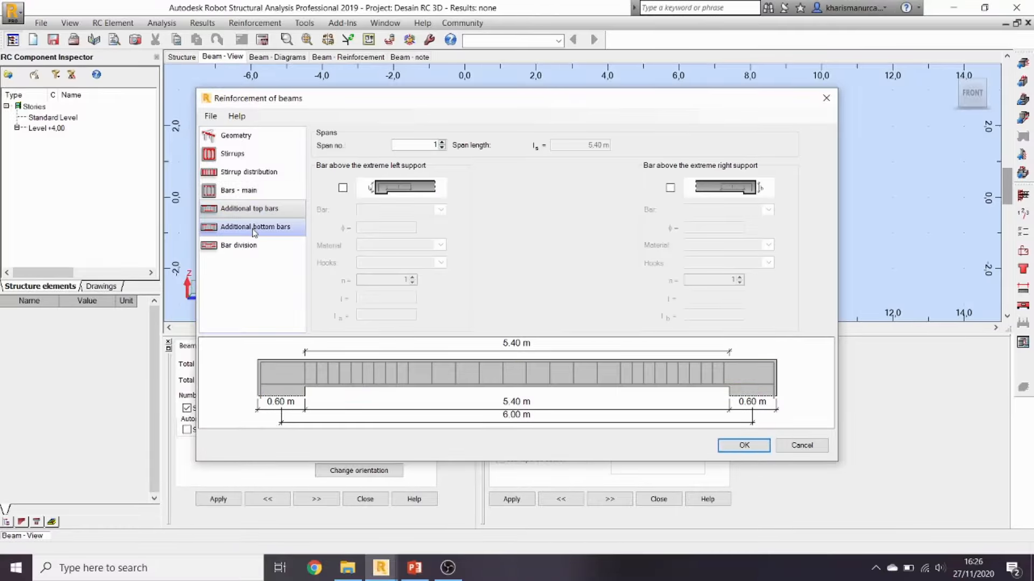
left_click(255, 228)
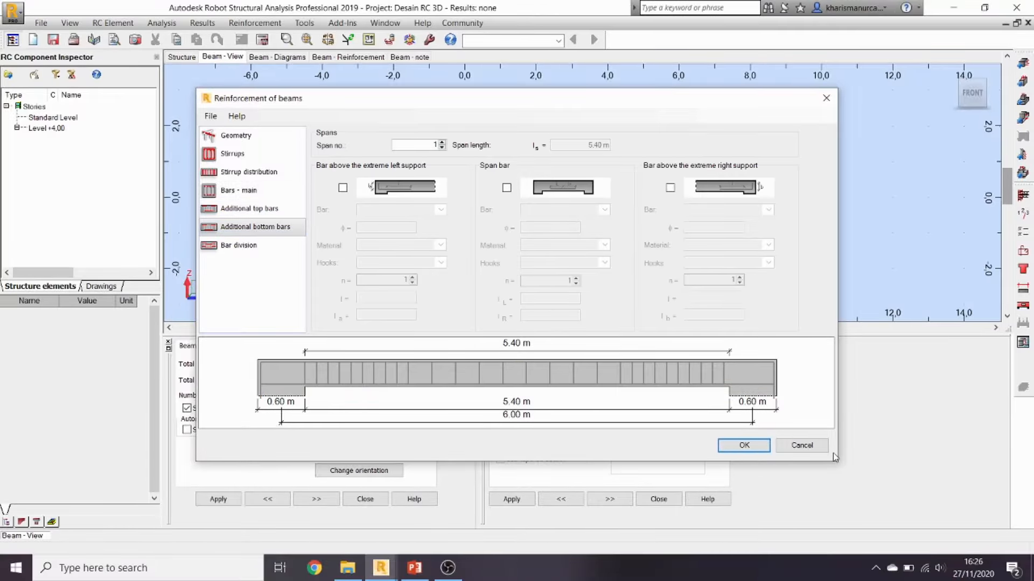
left_click(761, 447)
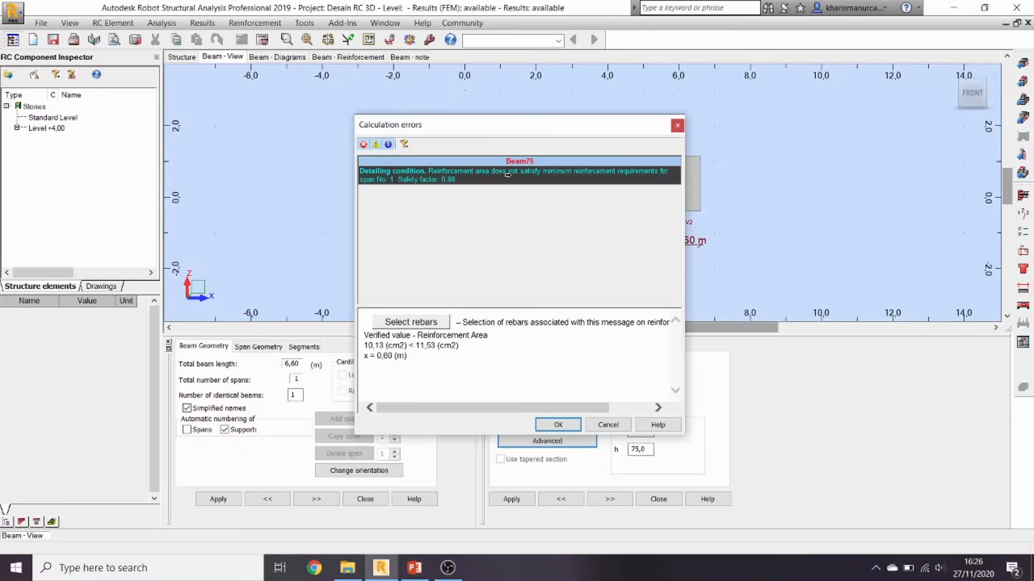
Step: Change Beam76's main-bottom and main-top bar diameters to #10 and close the error report
left_click(425, 323)
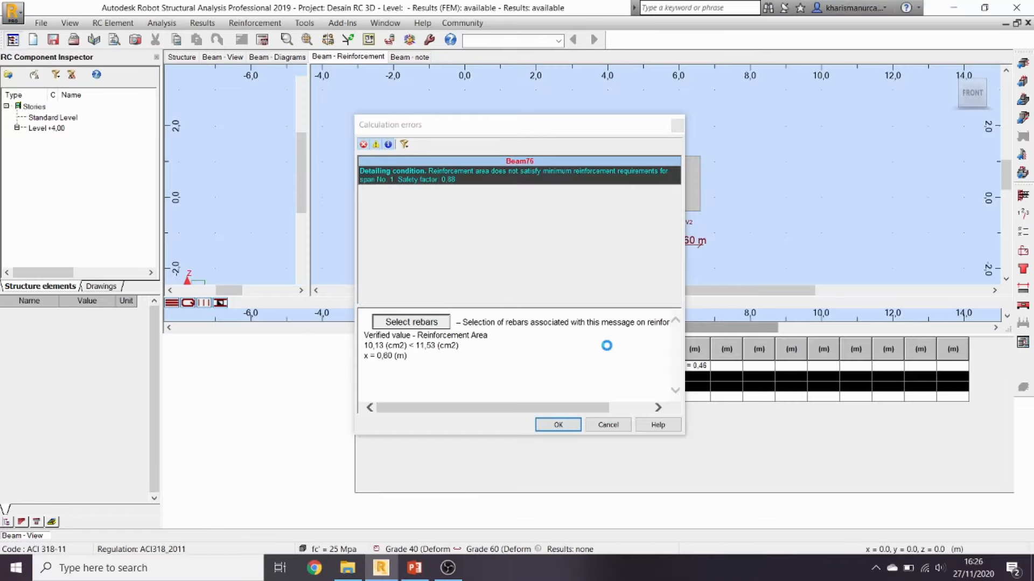
left_click_drag(522, 134, 198, 143)
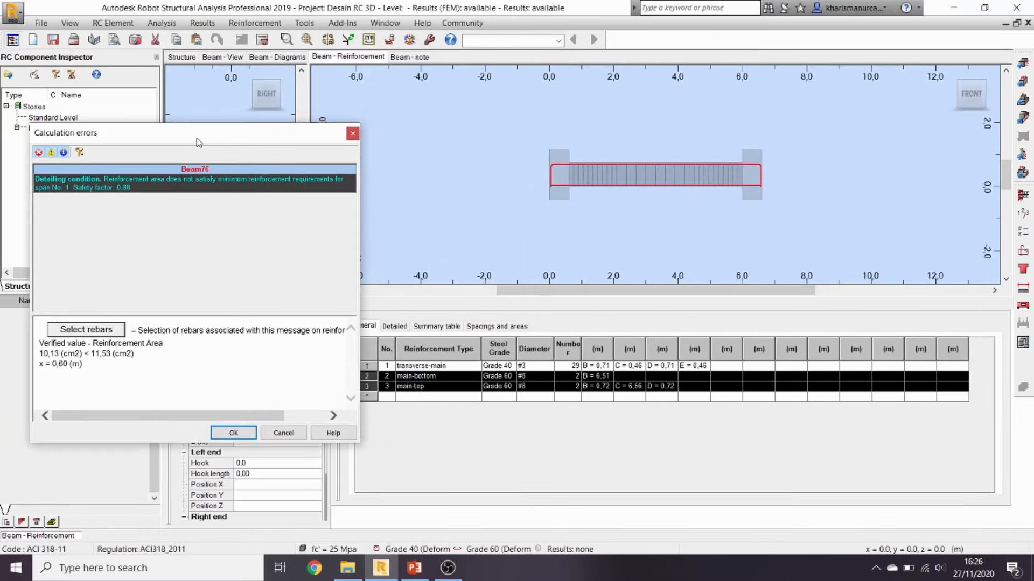
left_click(549, 379)
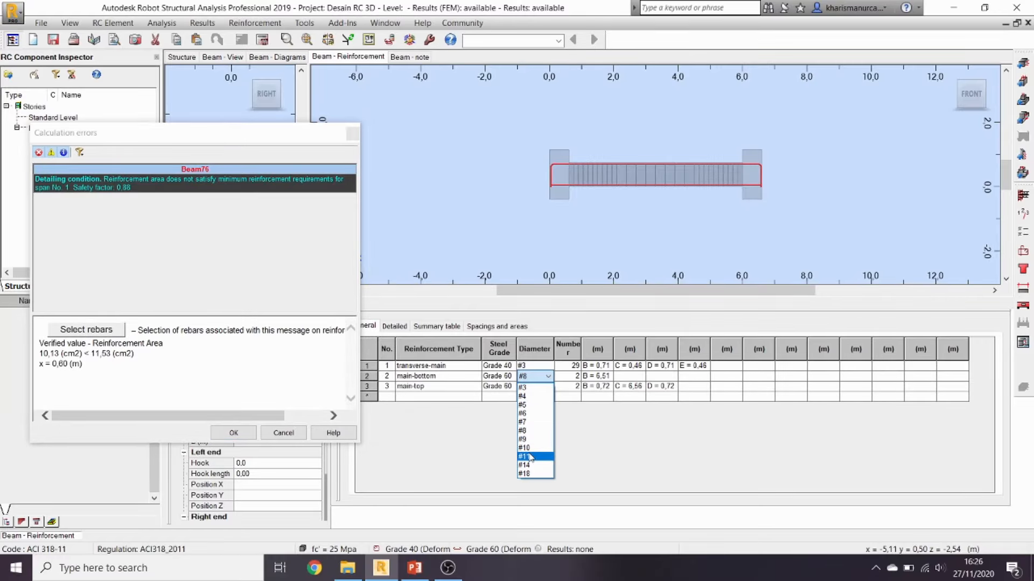
left_click(528, 447)
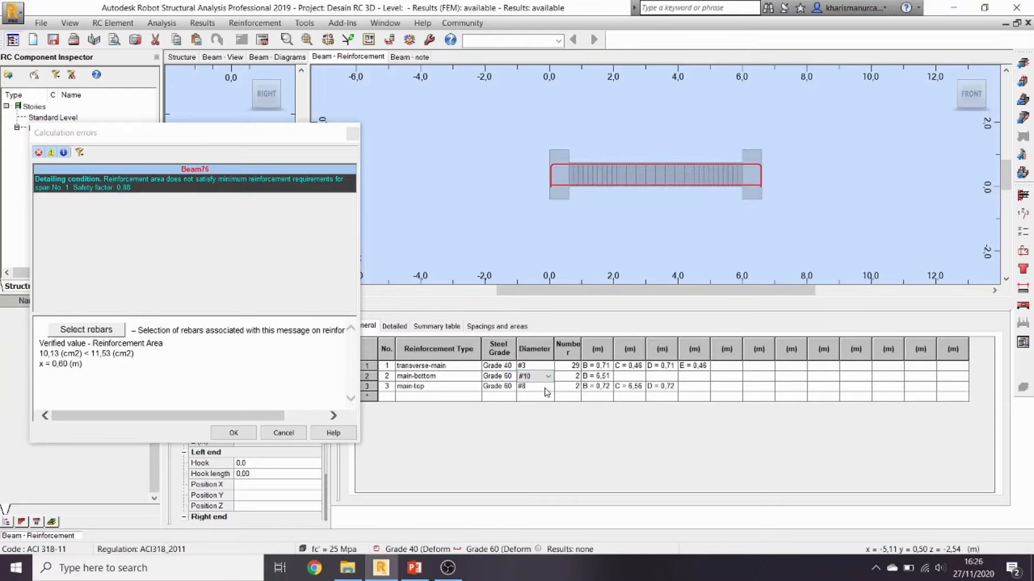
left_click(549, 387)
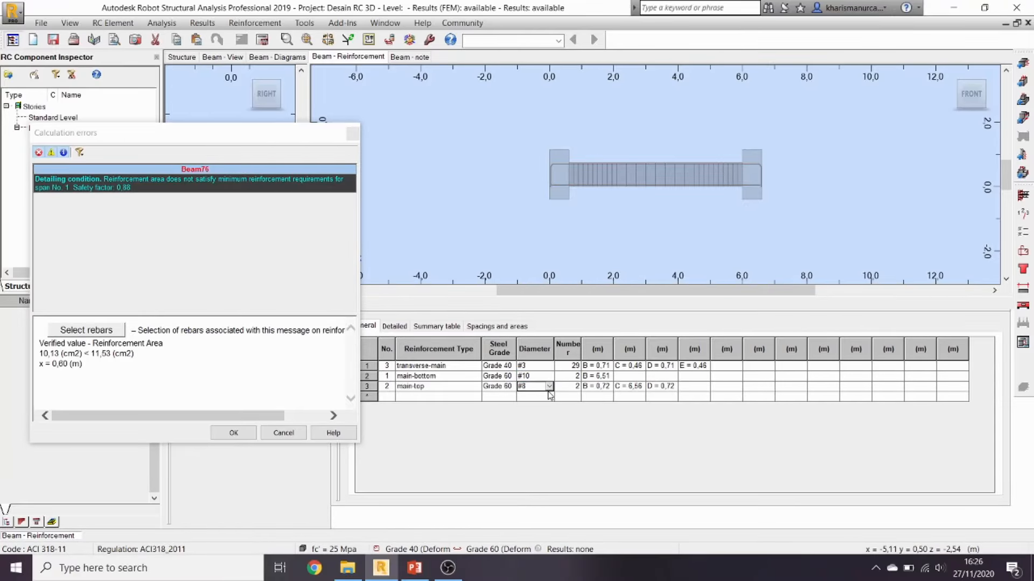
left_click(549, 387)
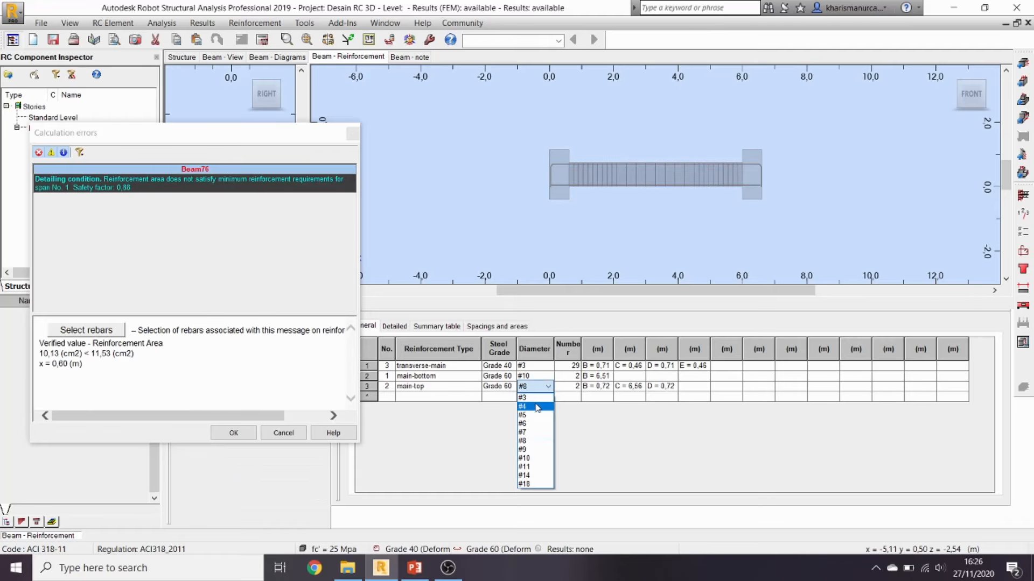
left_click(533, 459)
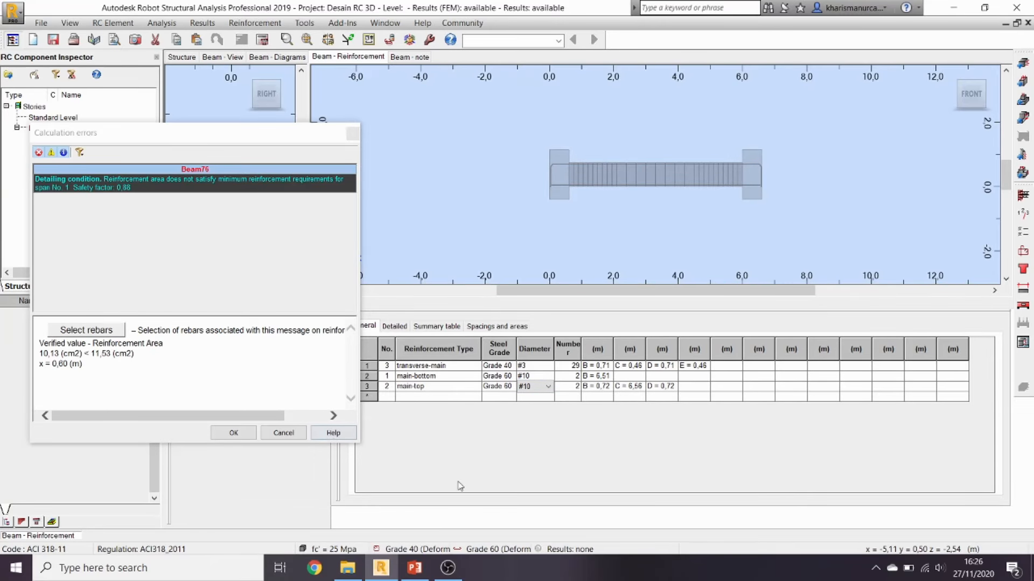
left_click(235, 433)
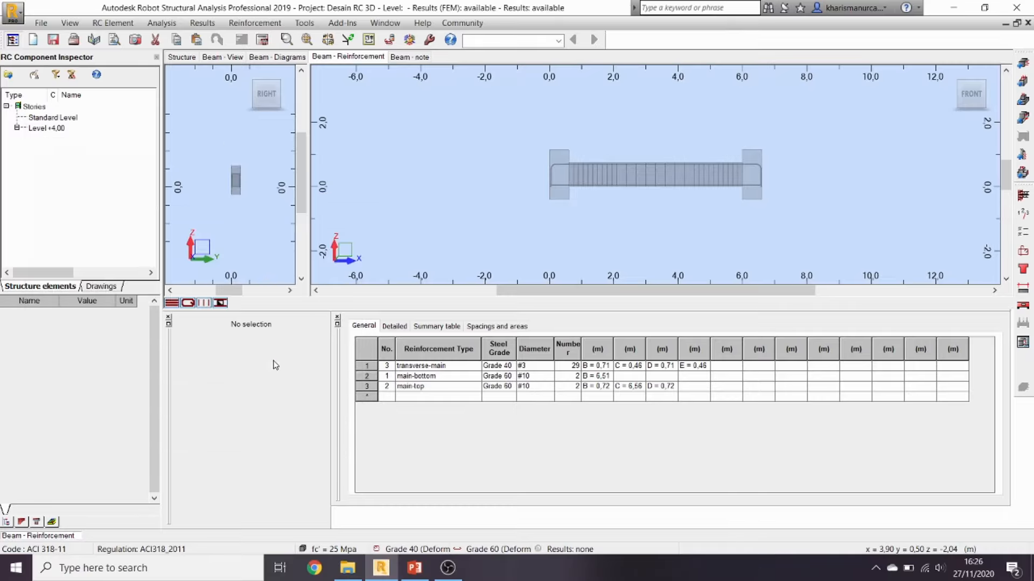
Step: Set automatic layer counts for bottom and top reinforcement, keeping #3 assembly bars
left_click(1022, 254)
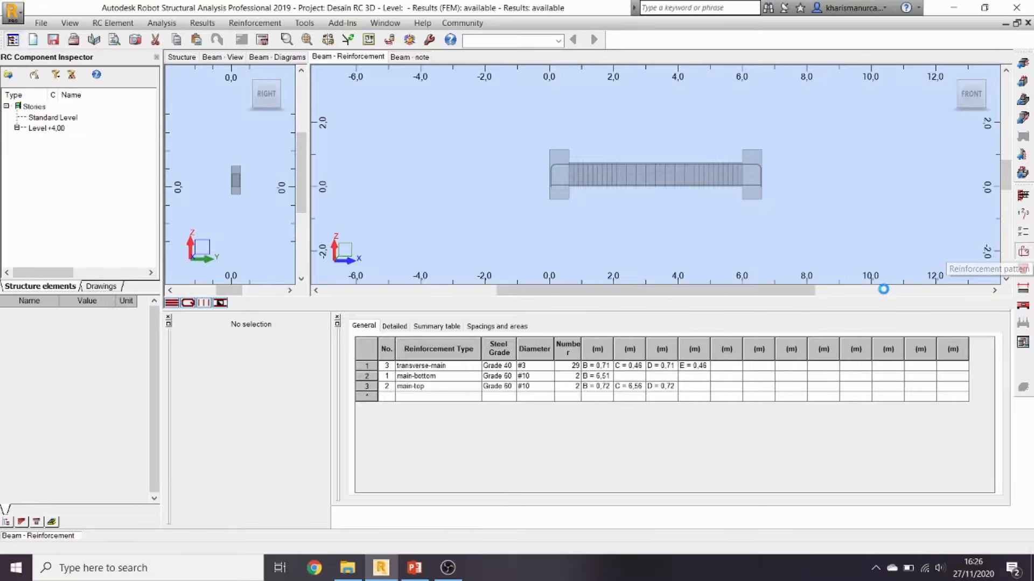
left_click(405, 83)
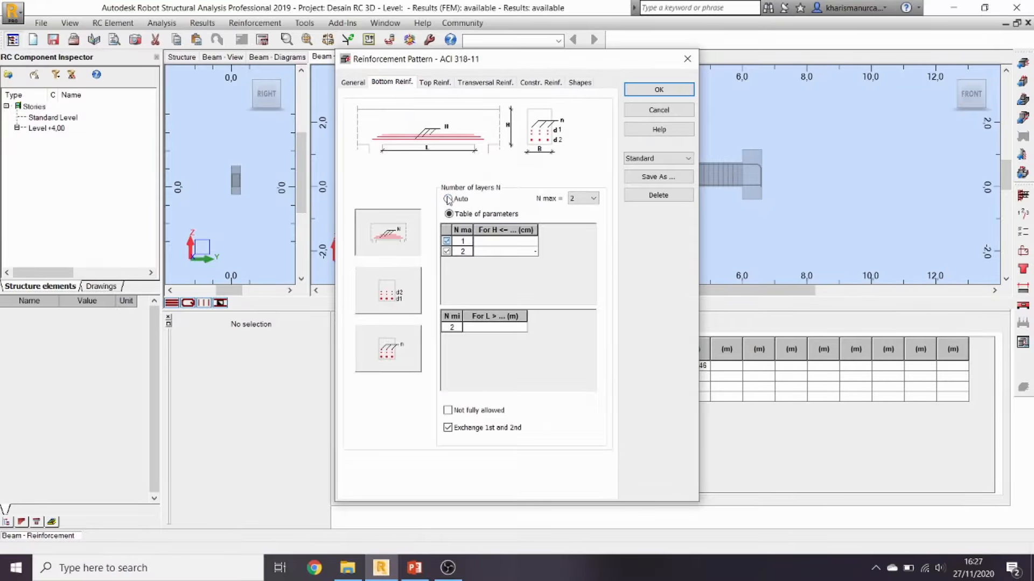
left_click(448, 199)
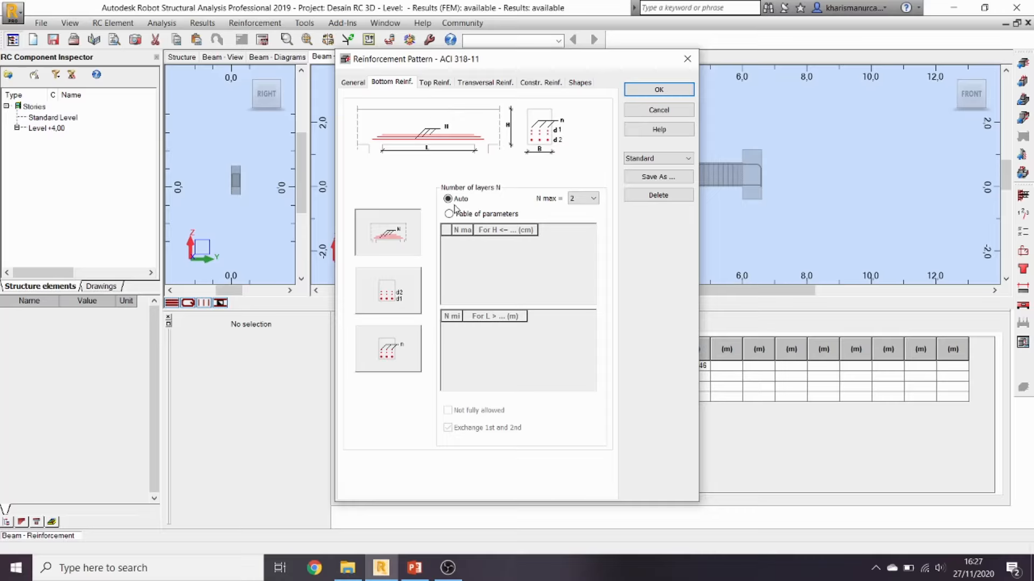
left_click(434, 84)
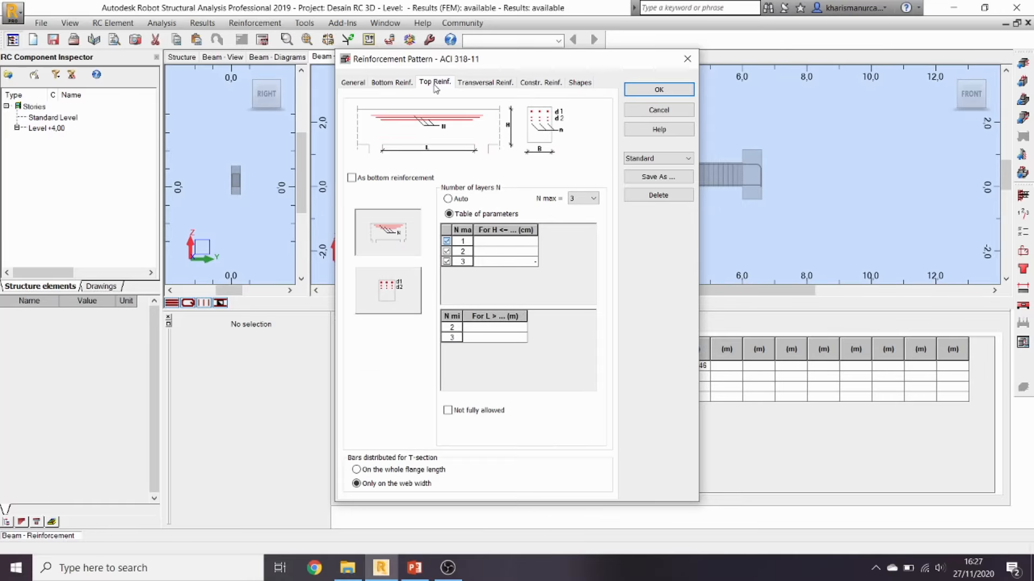
left_click(461, 199)
left_click(472, 83)
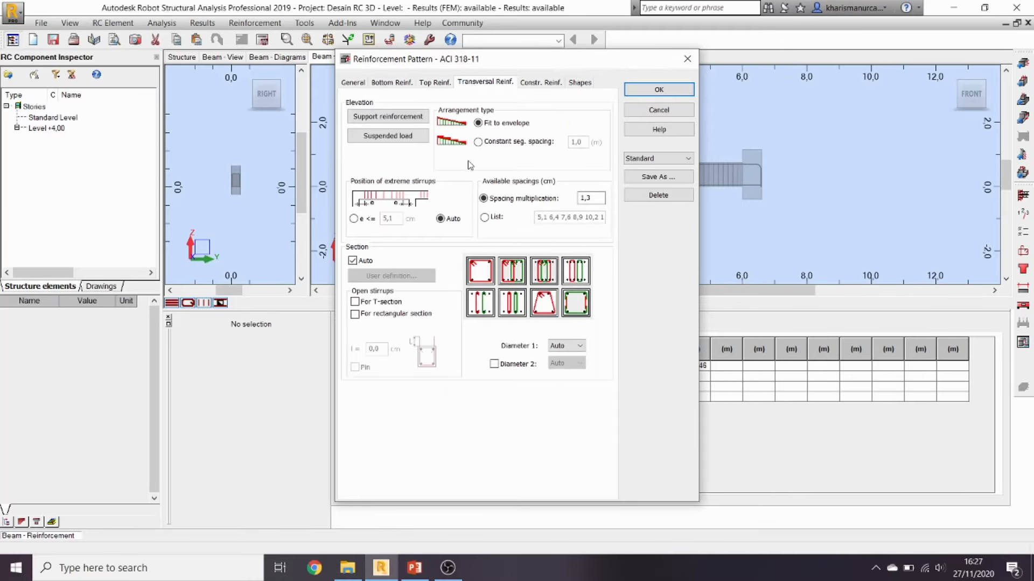
left_click(433, 84)
left_click(463, 84)
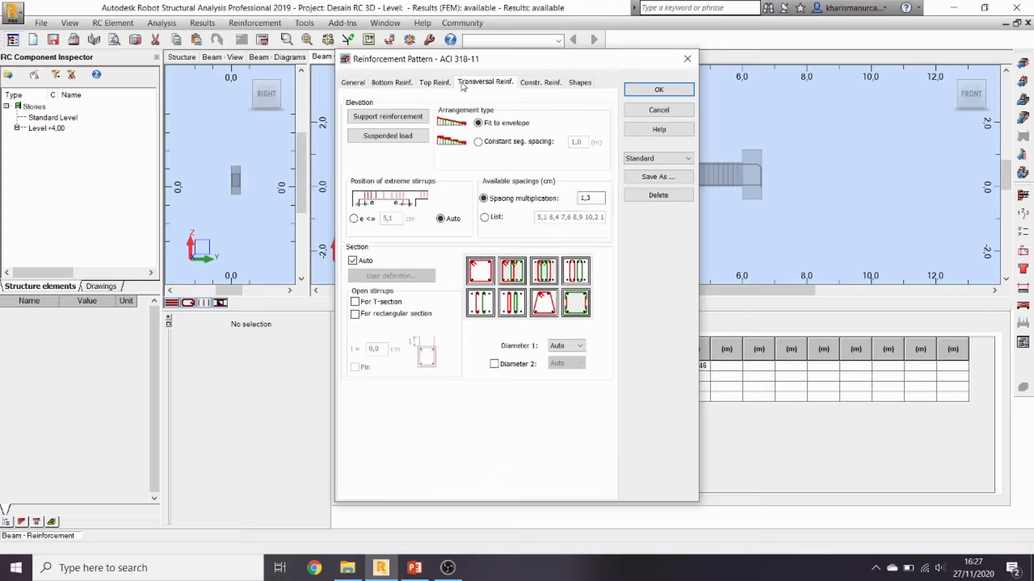
left_click(537, 84)
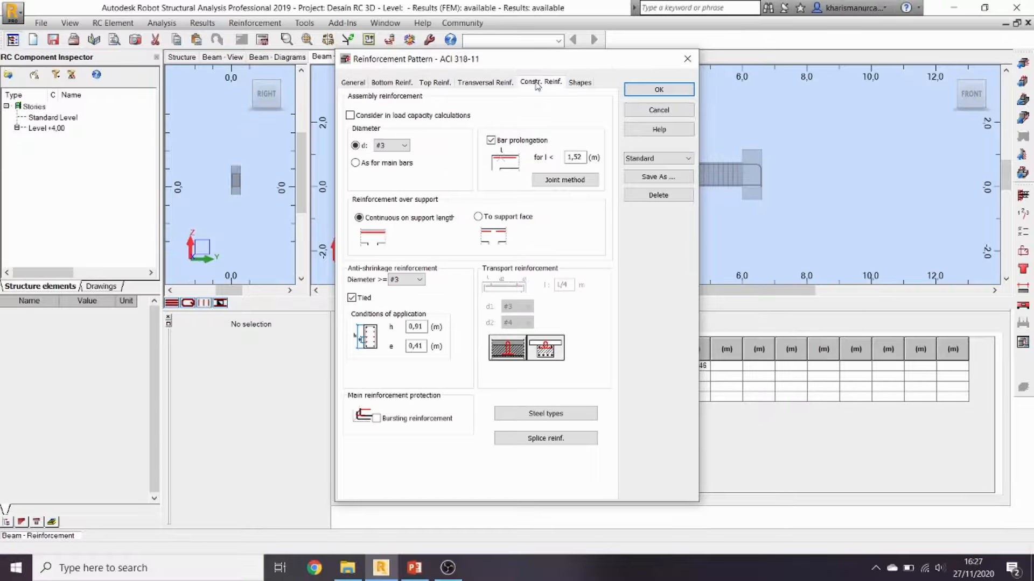
left_click(405, 146)
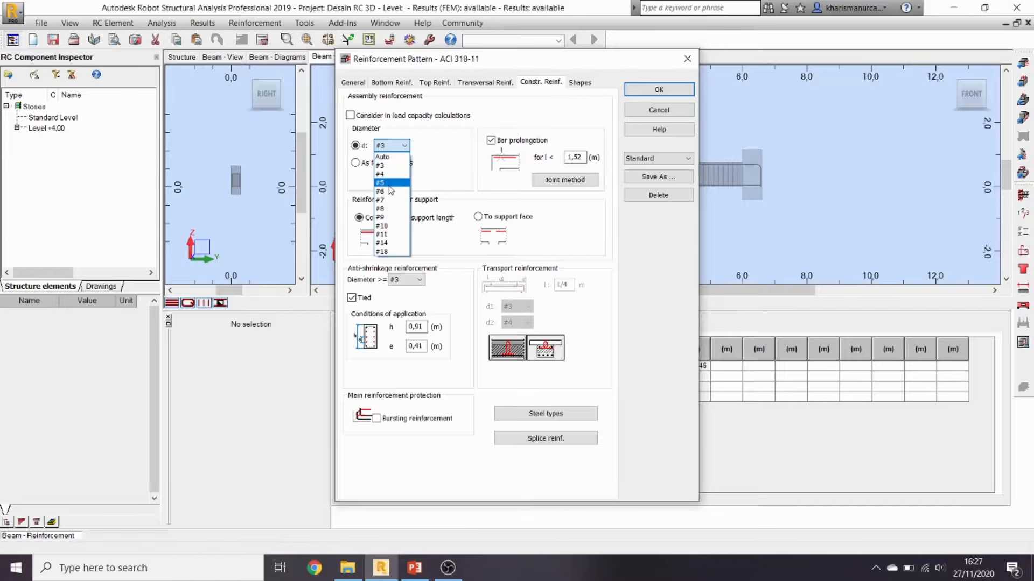
left_click(490, 64)
Step: Give the main bars 135° hooks and apply the reinforcement pattern
left_click_drag(541, 62, 464, 104)
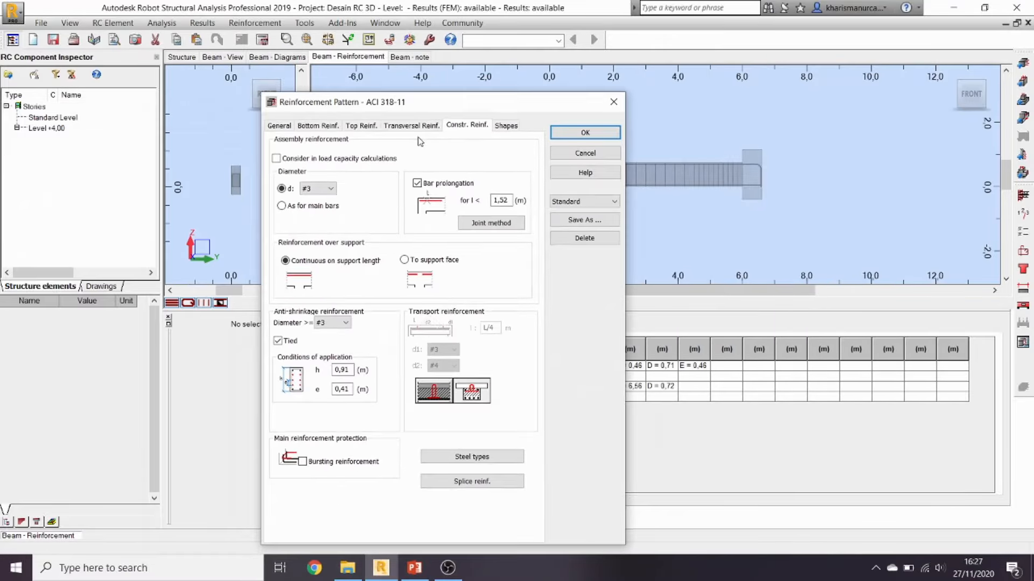
left_click(506, 126)
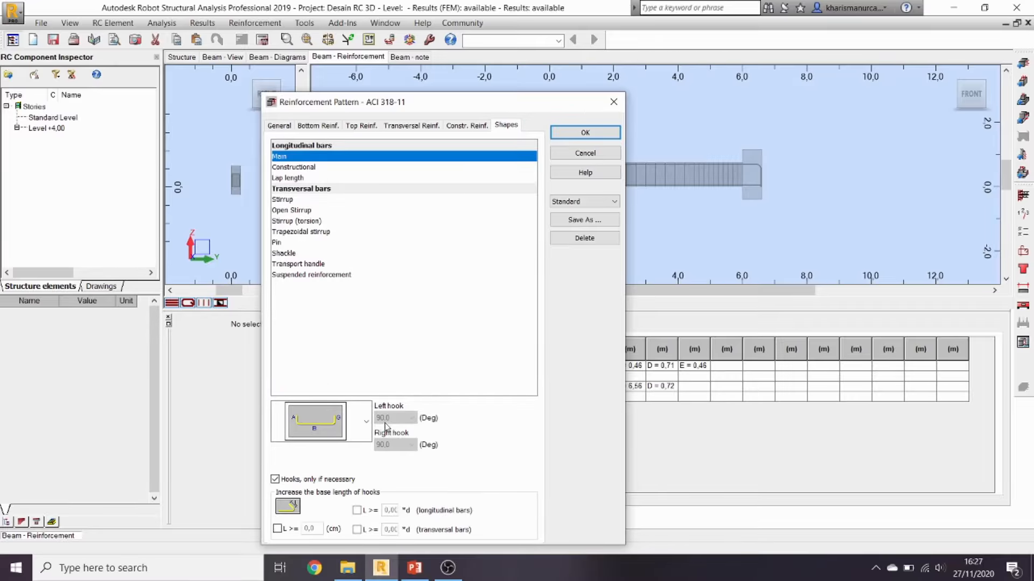
left_click(367, 423)
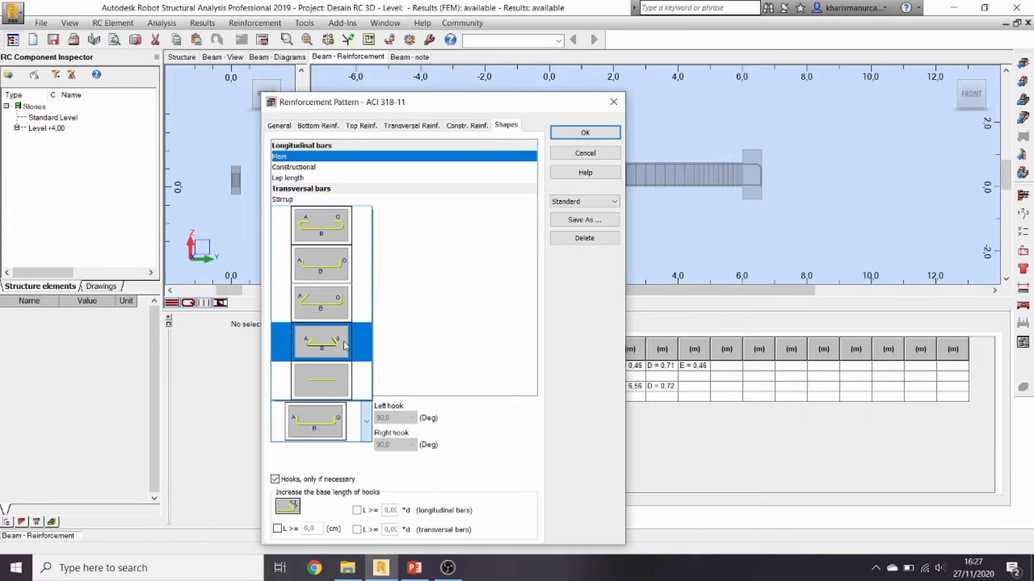
left_click(345, 346)
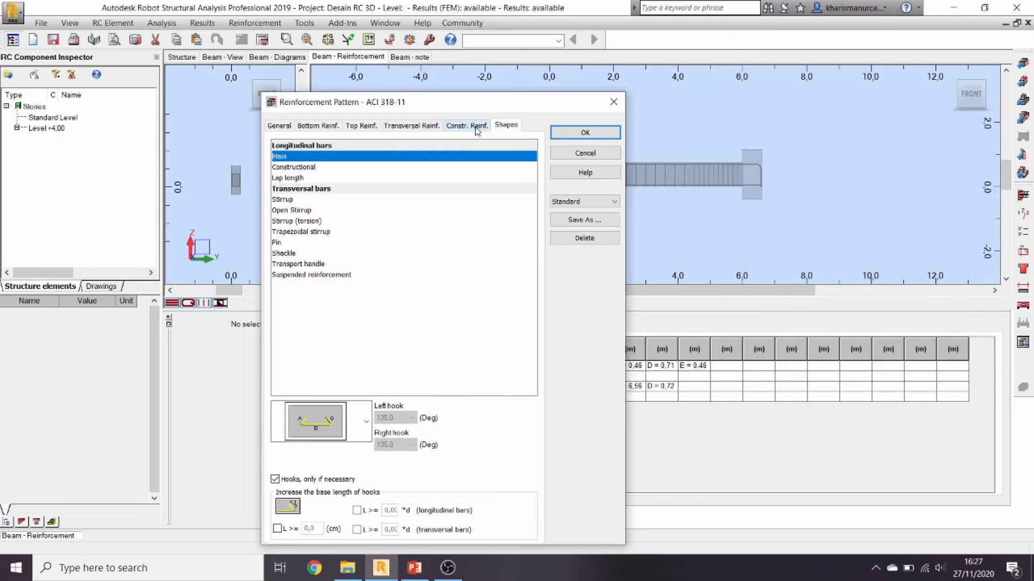
left_click(290, 200)
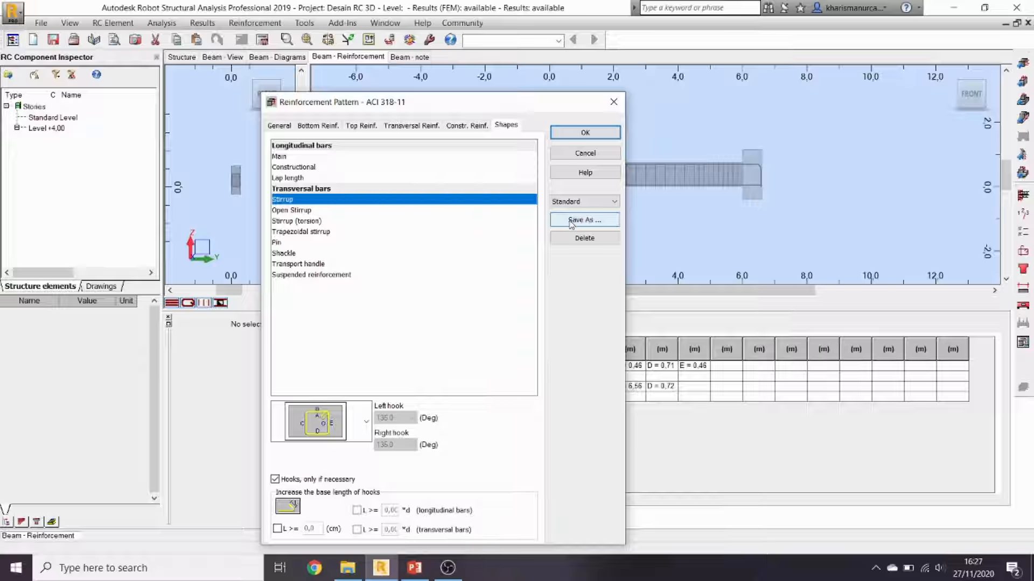
left_click(569, 135)
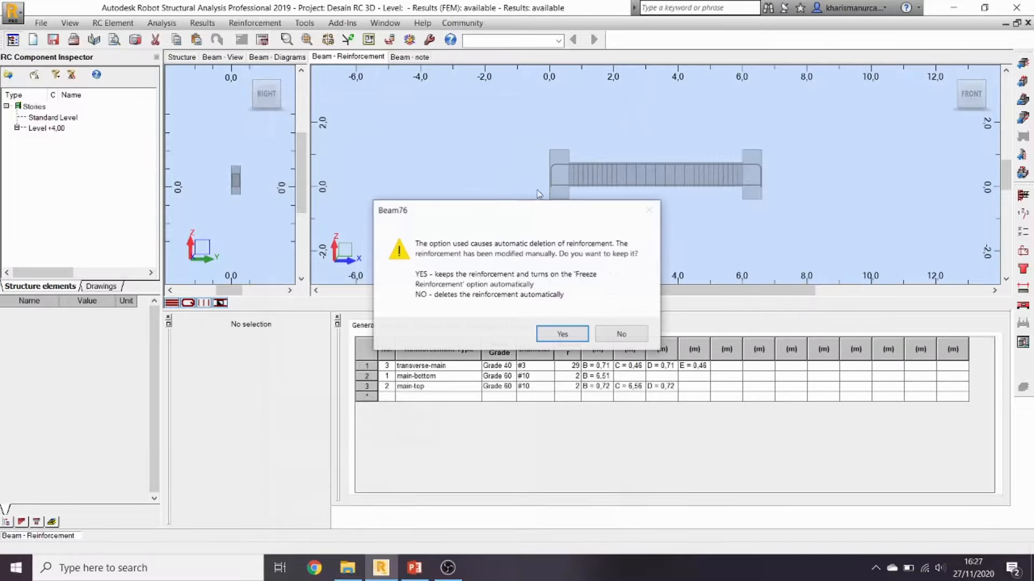
left_click(548, 336)
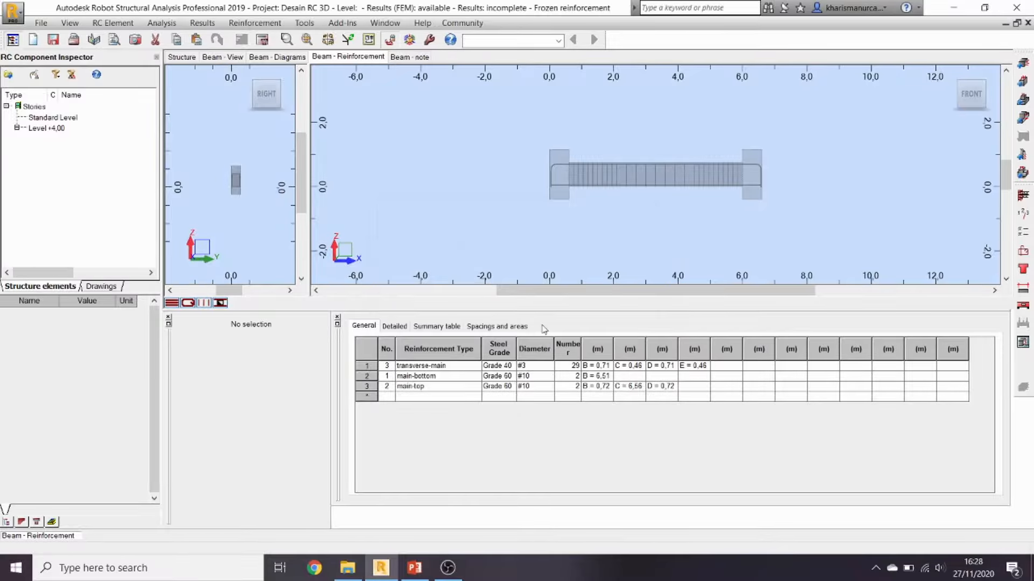
left_click(391, 43)
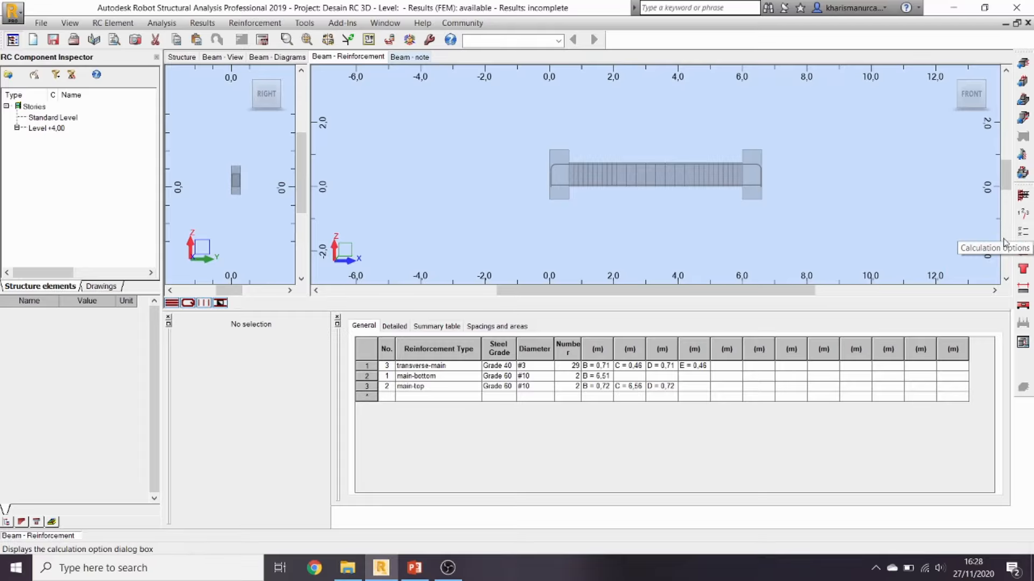
left_click(389, 42)
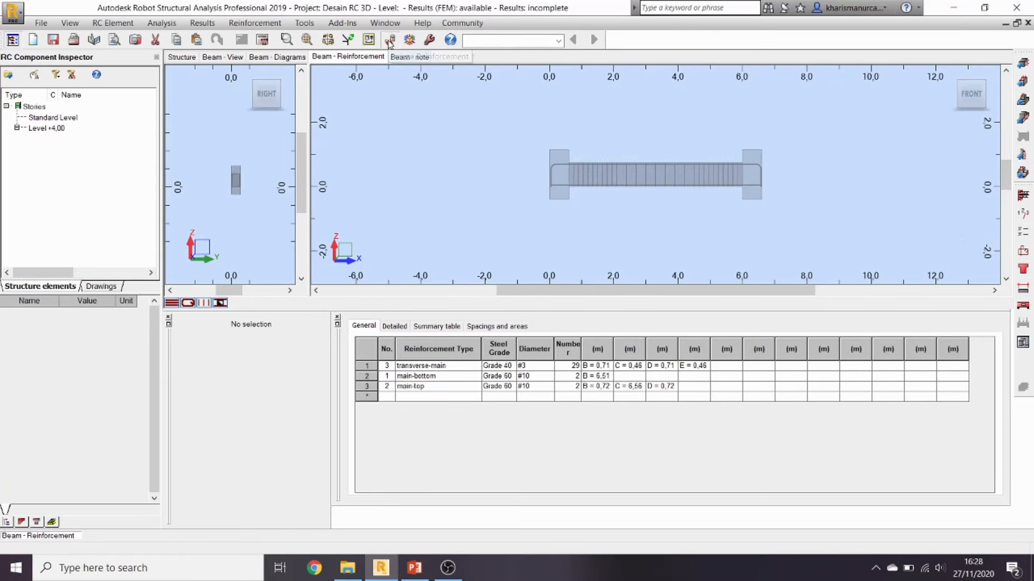
left_click(390, 42)
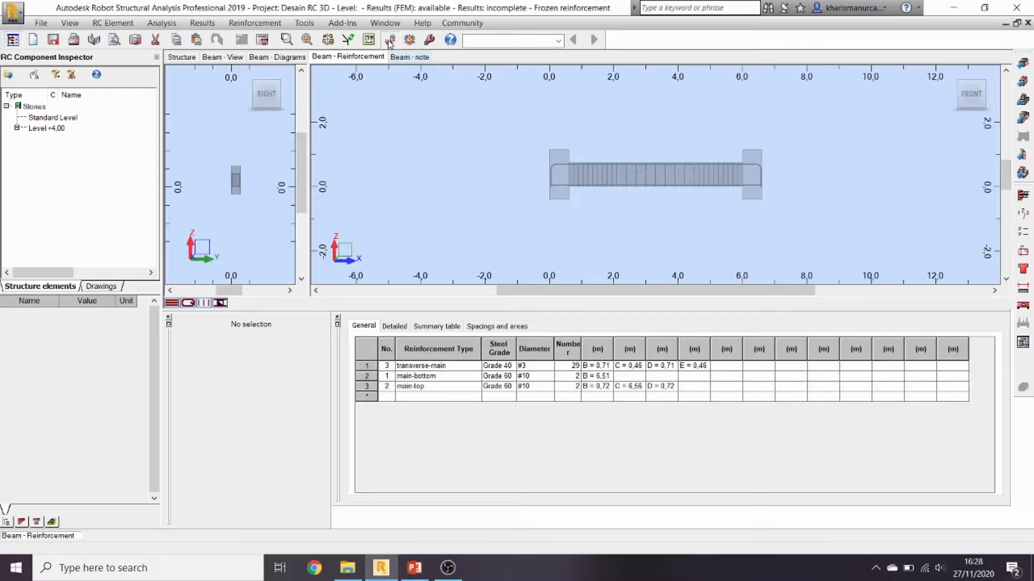
Step: In calculation options, allow only #10 bars for longitudinal reinforcement
left_click(1022, 235)
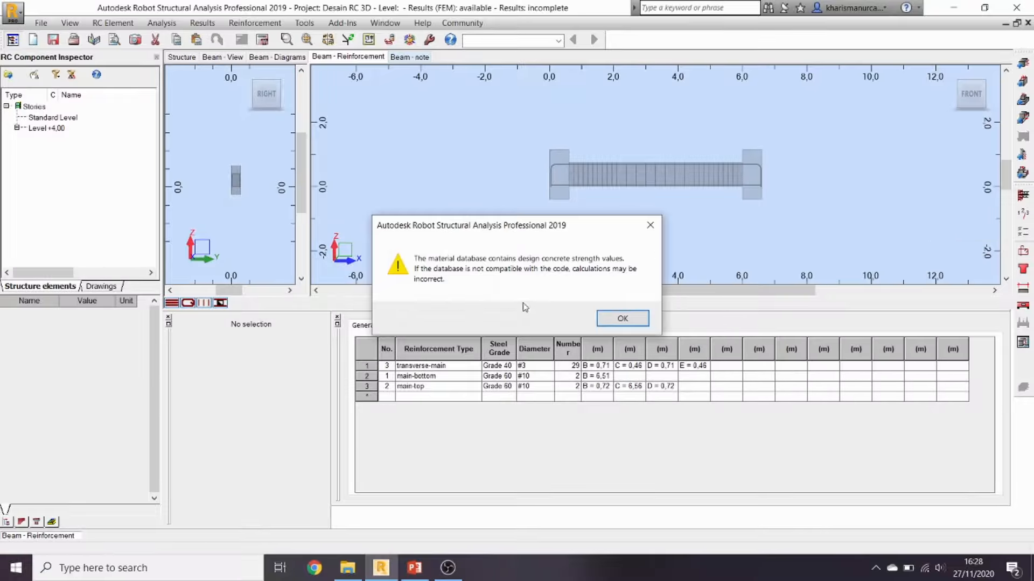
left_click(619, 318)
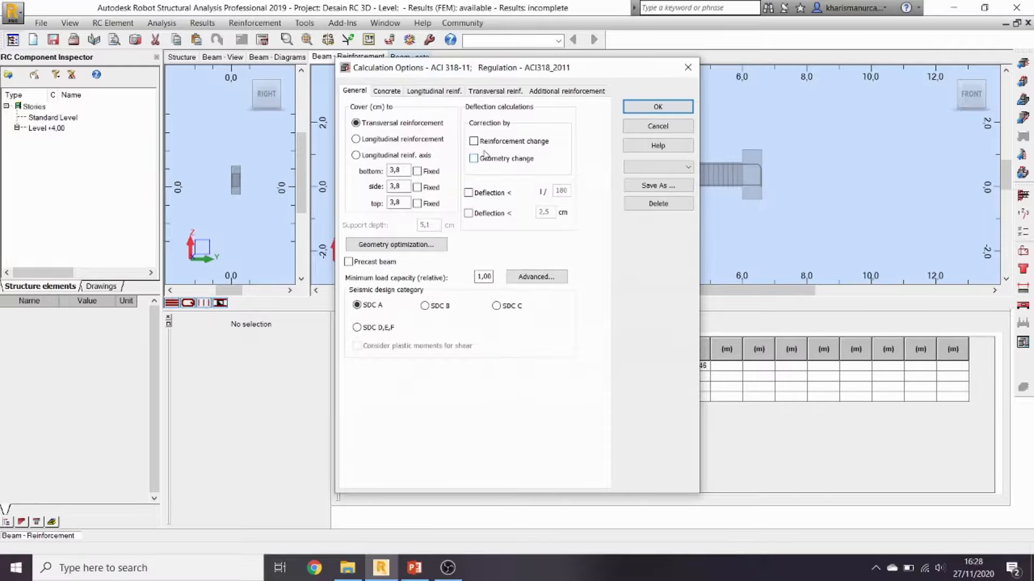
left_click(385, 92)
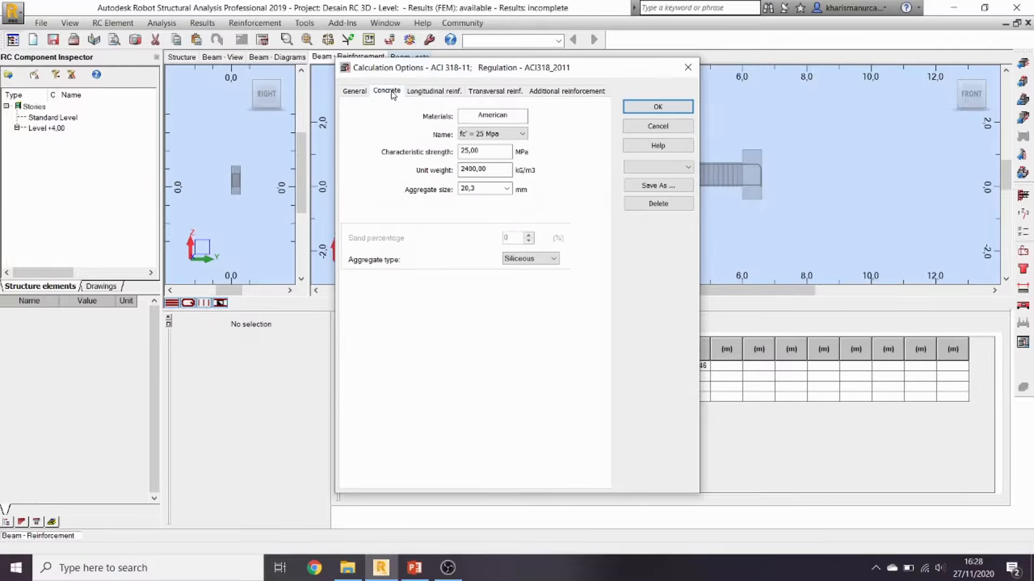
left_click(428, 92)
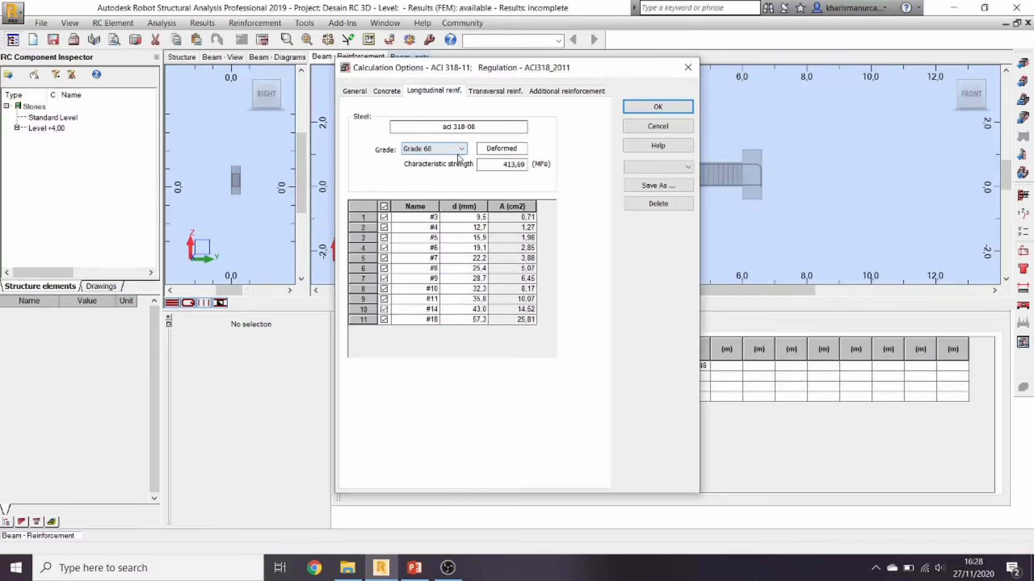
left_click_drag(519, 68, 357, 73)
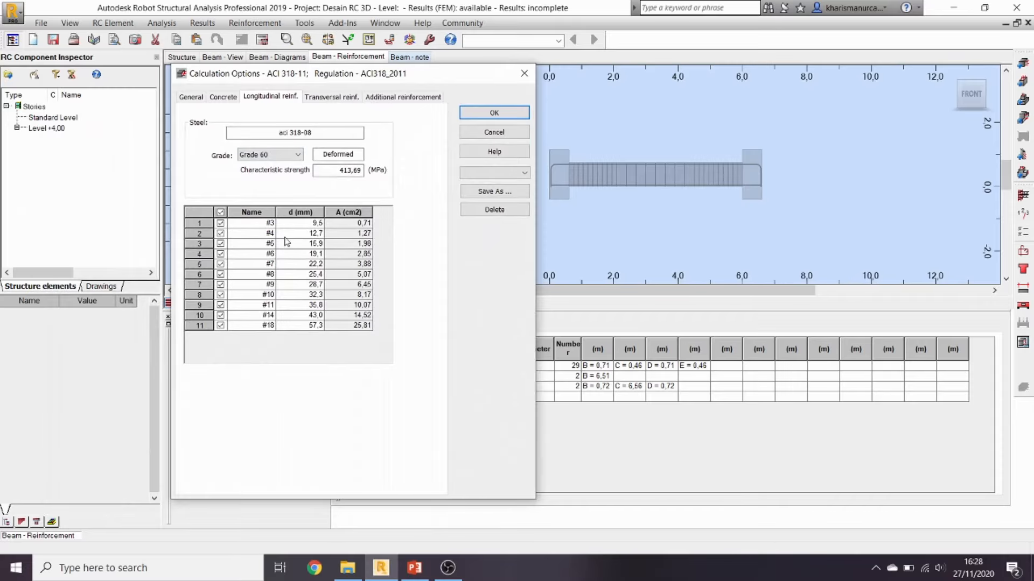
left_click(220, 212)
left_click(220, 295)
left_click_drag(345, 74, 324, 106)
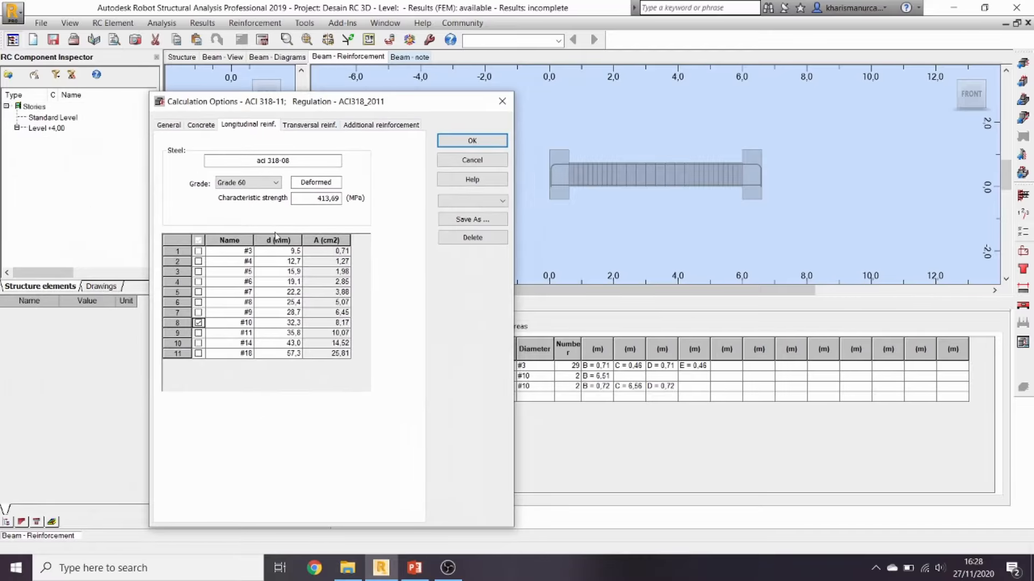
Step: Allow only #3 bars for transverse reinforcement (stirrups)
left_click(310, 124)
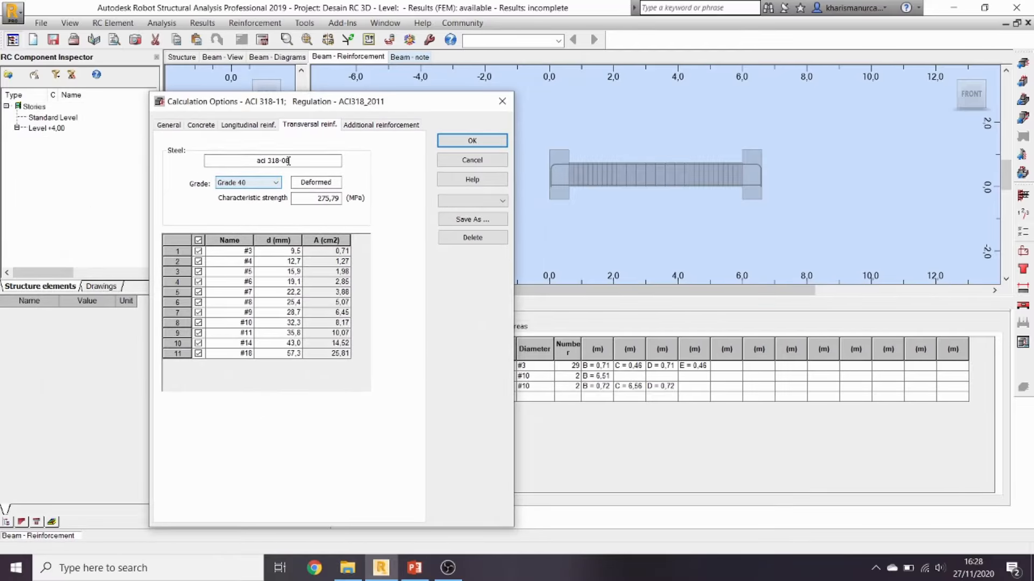
left_click_drag(358, 105, 382, 105)
left_click(224, 239)
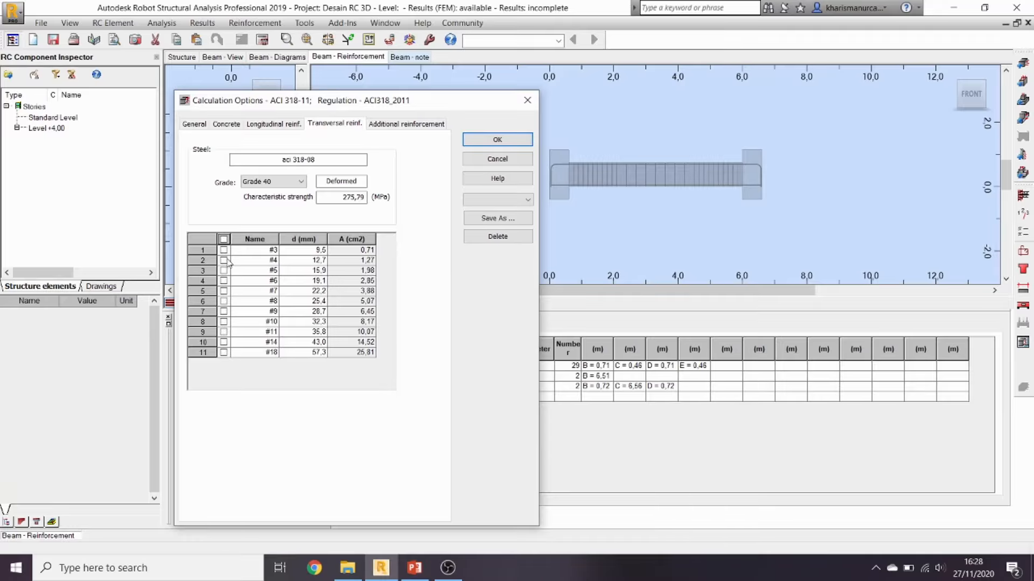
left_click(223, 250)
left_click_drag(334, 106, 245, 105)
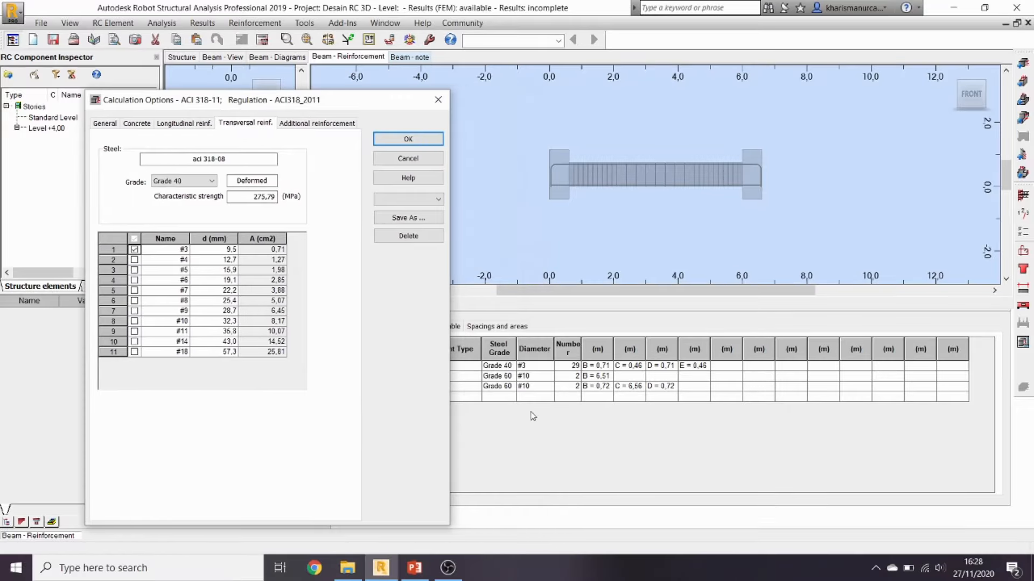
Step: Restrict additional reinforcement to Grade 60 #10 bars and confirm the options
left_click(311, 124)
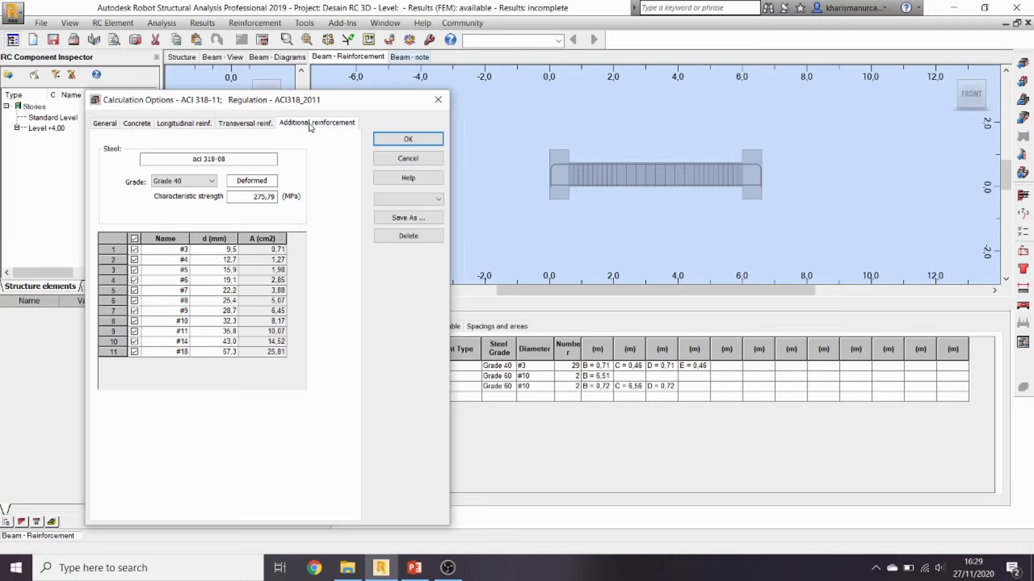
left_click(136, 238)
left_click(211, 181)
left_click(199, 201)
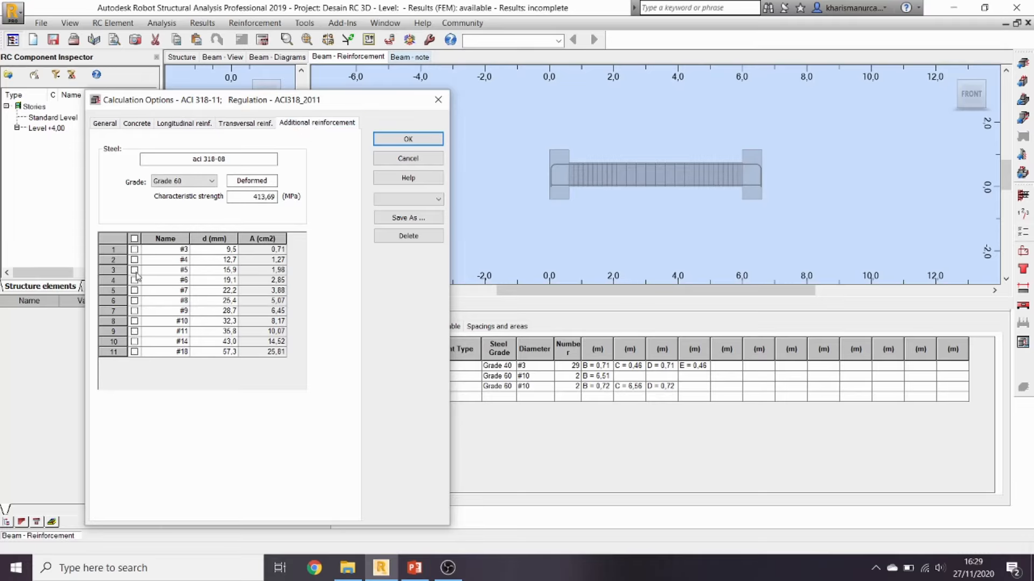
left_click(134, 300)
left_click(135, 311)
left_click(134, 320)
left_click(134, 311)
left_click(135, 300)
left_click(386, 138)
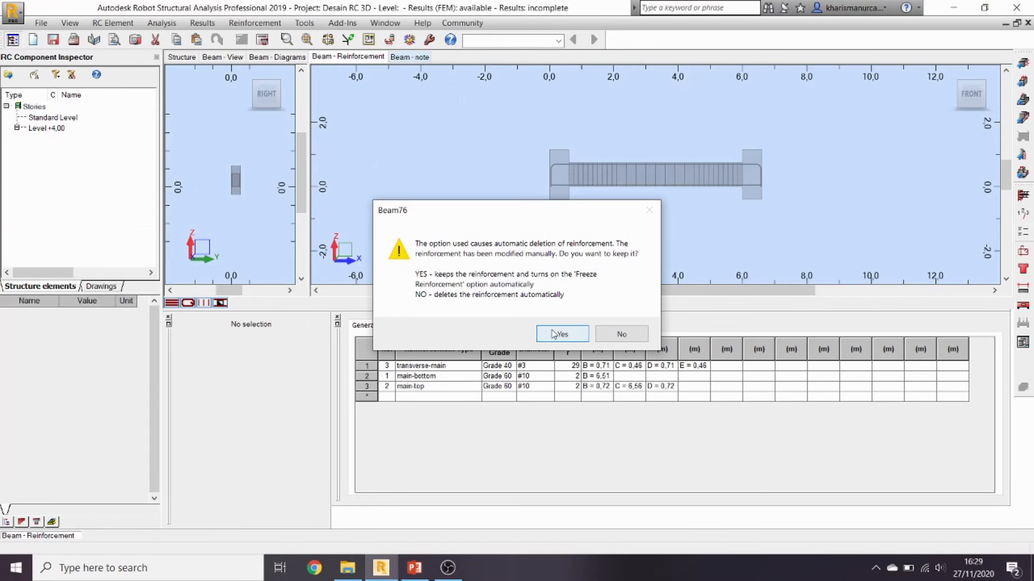
Step: Freeze Beam76's existing reinforcement, recalculate it, and dismiss the error report
left_click(553, 339)
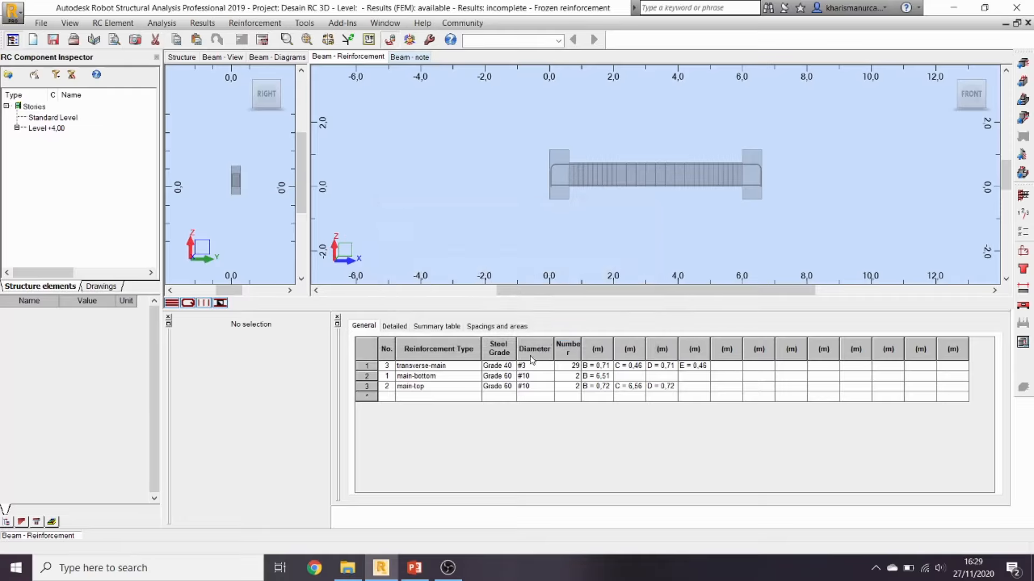
left_click(262, 42)
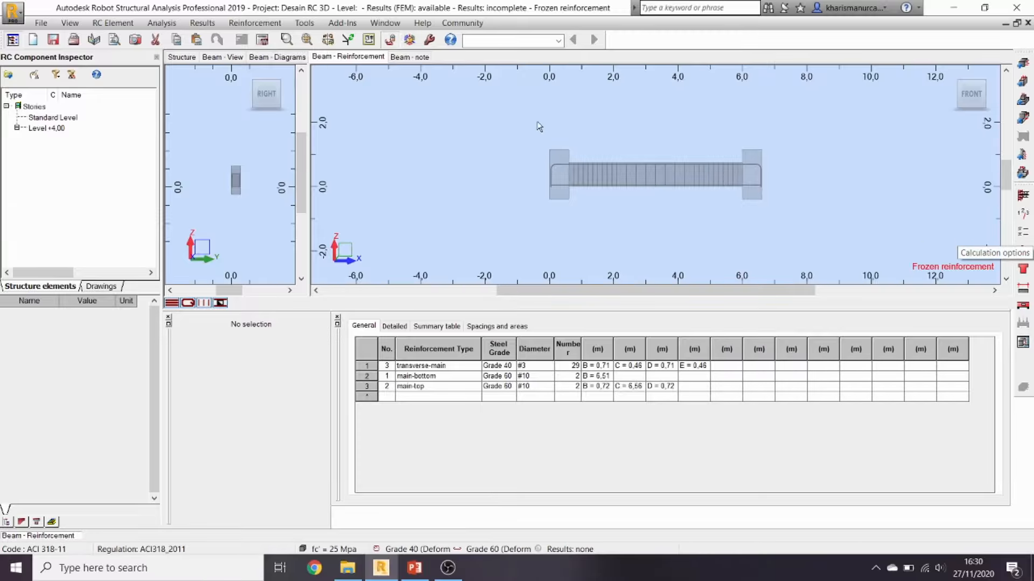
left_click(262, 42)
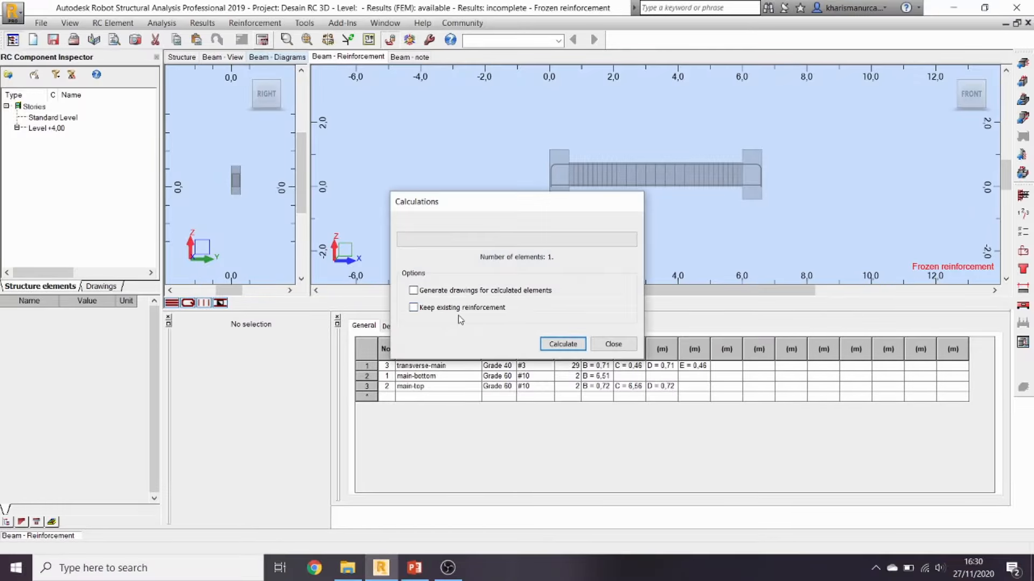
left_click(561, 345)
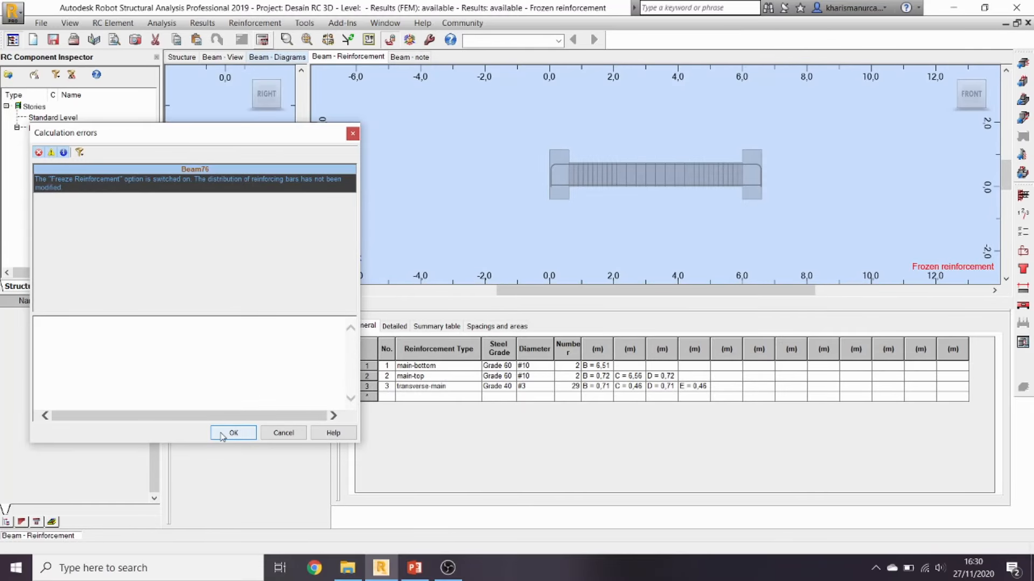
left_click(222, 434)
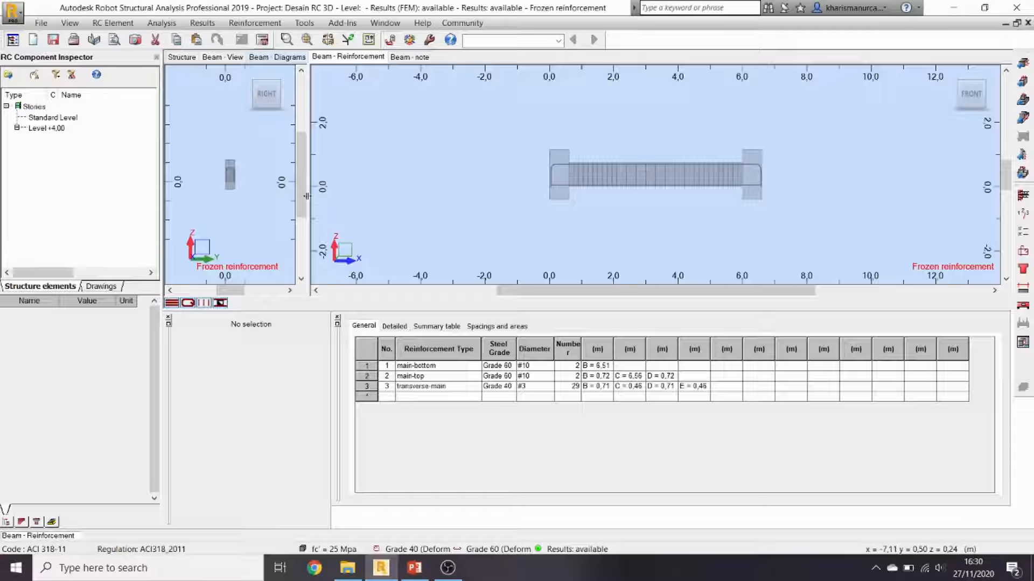
scroll(225, 177, "up", 2)
scroll(231, 171, "up", 3)
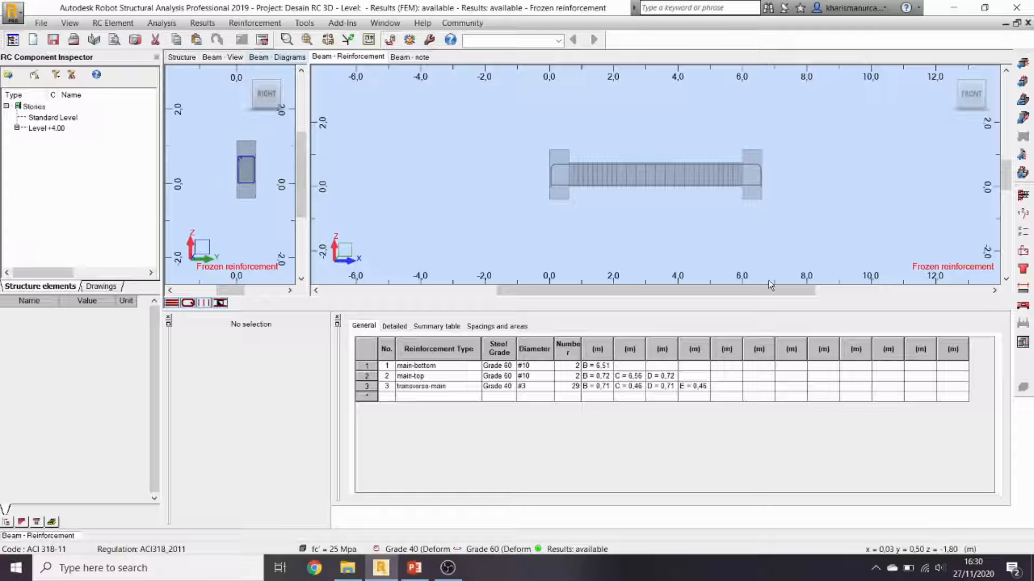
Step: Generate Beam76's reinforcement working drawing and zoom in and out to inspect it
left_click(1024, 343)
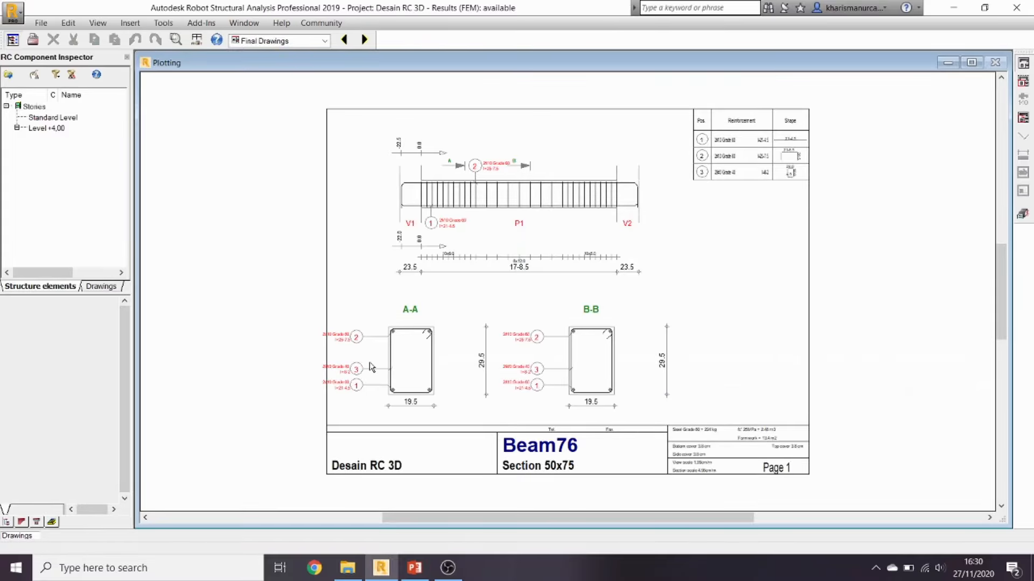
scroll(377, 368, "up", 2)
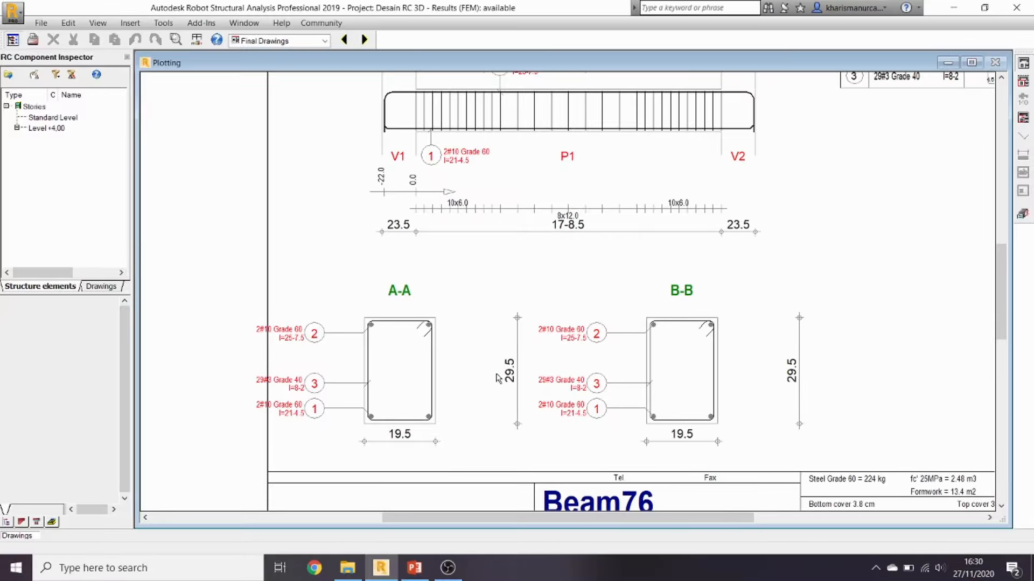
scroll(700, 320, "down", 2)
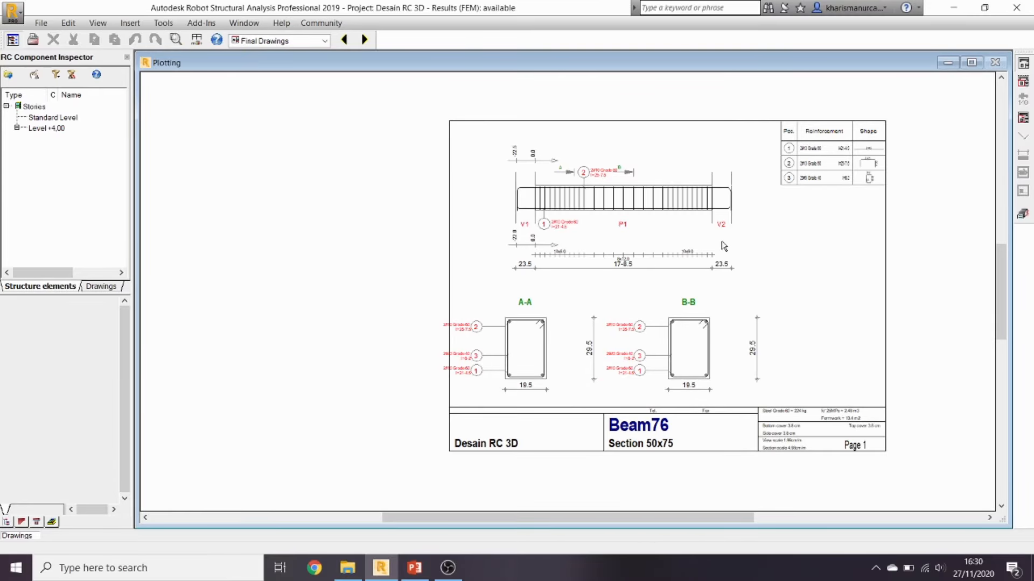
scroll(596, 207, "up", 1)
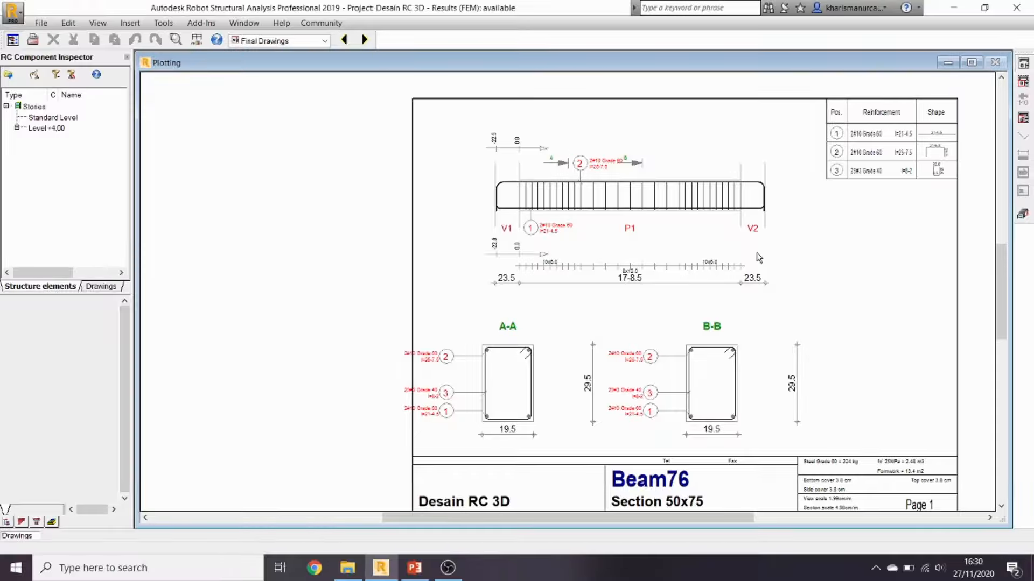
scroll(491, 292, "down", 1)
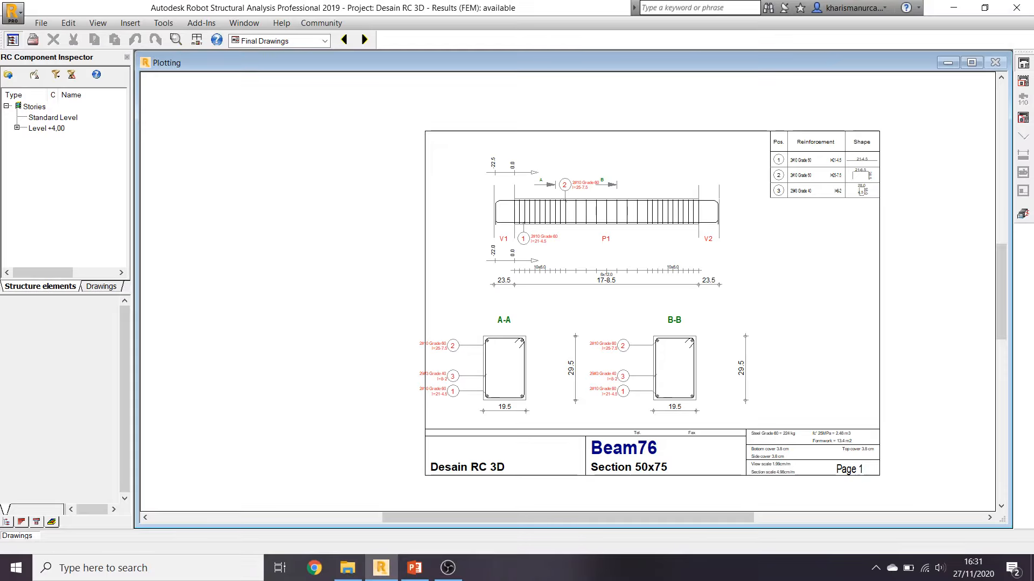